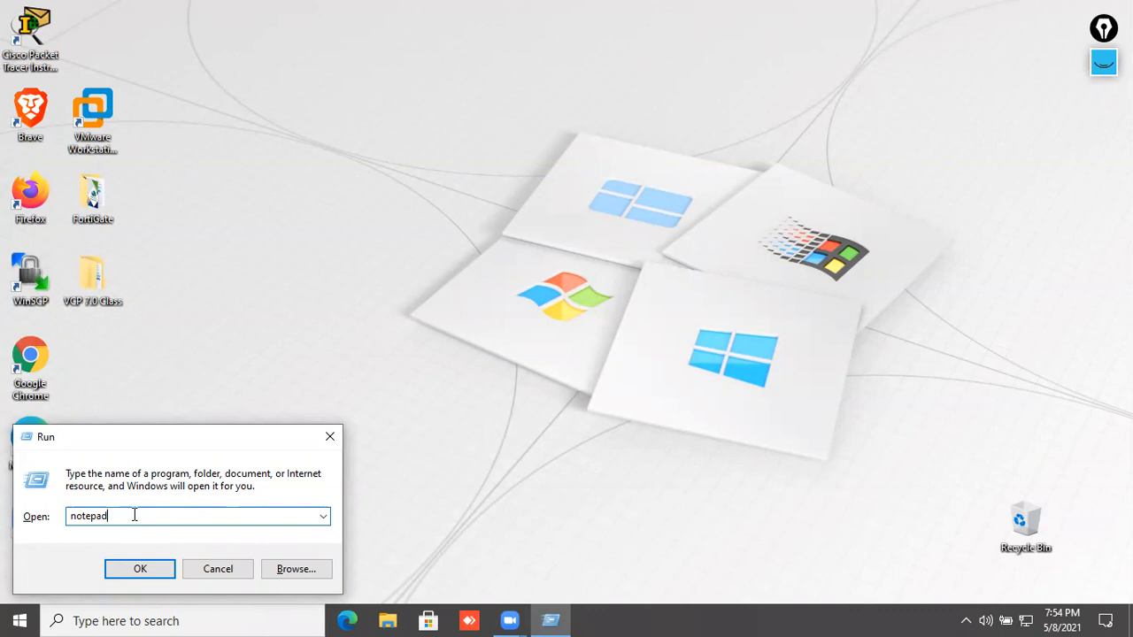
- Launch Notepad and set its font to Consolas Bold, size 28
click(140, 568)
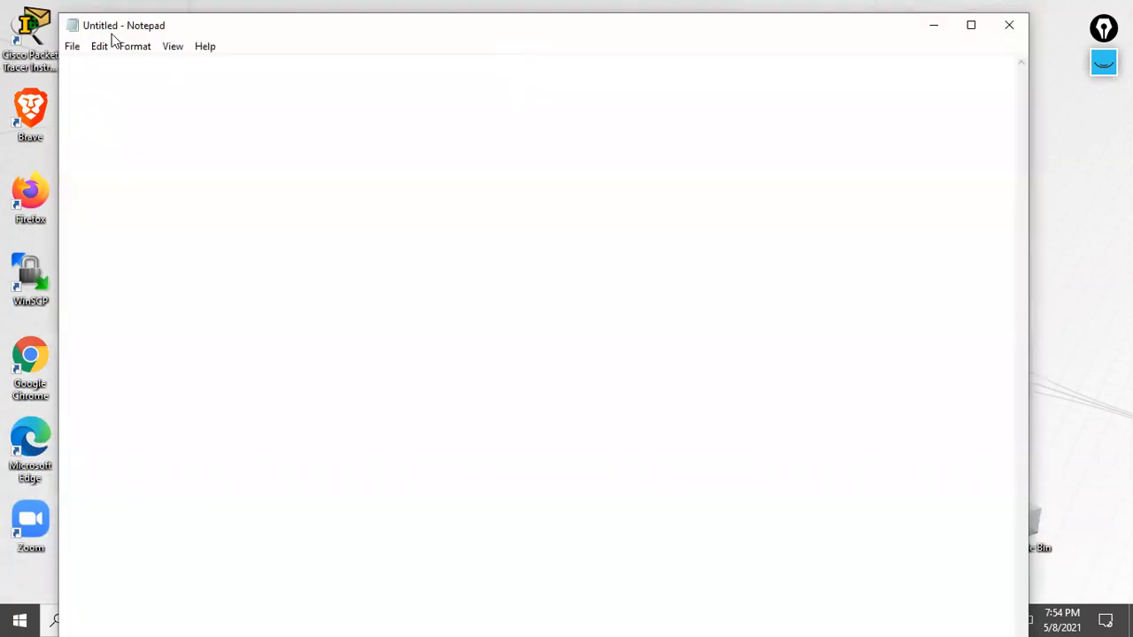
click(131, 47)
click(141, 78)
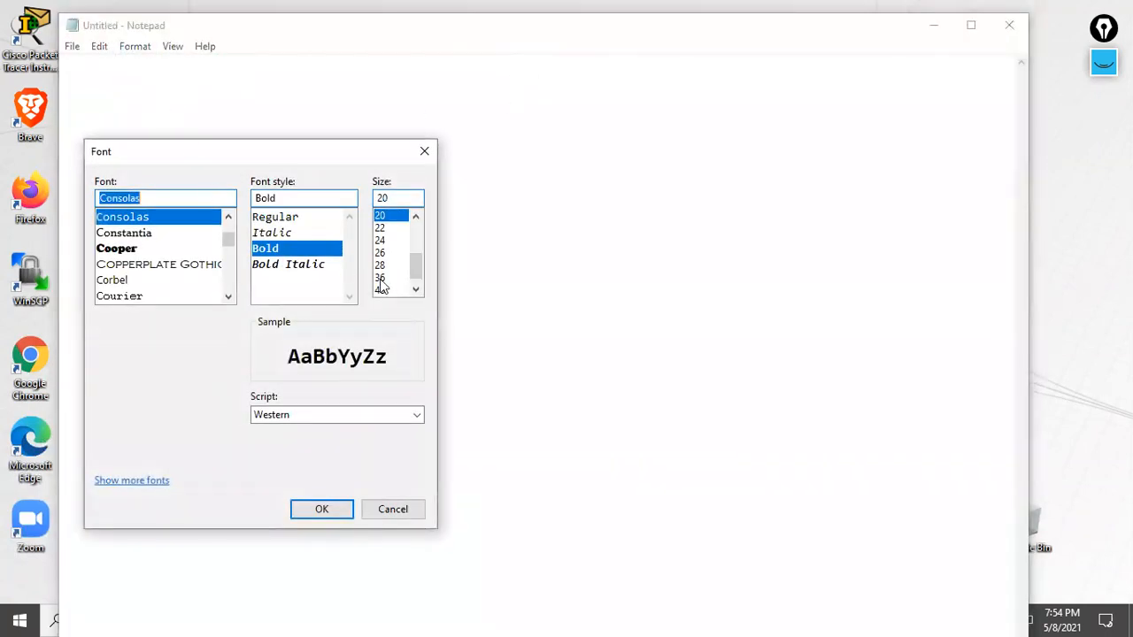
click(383, 266)
click(322, 509)
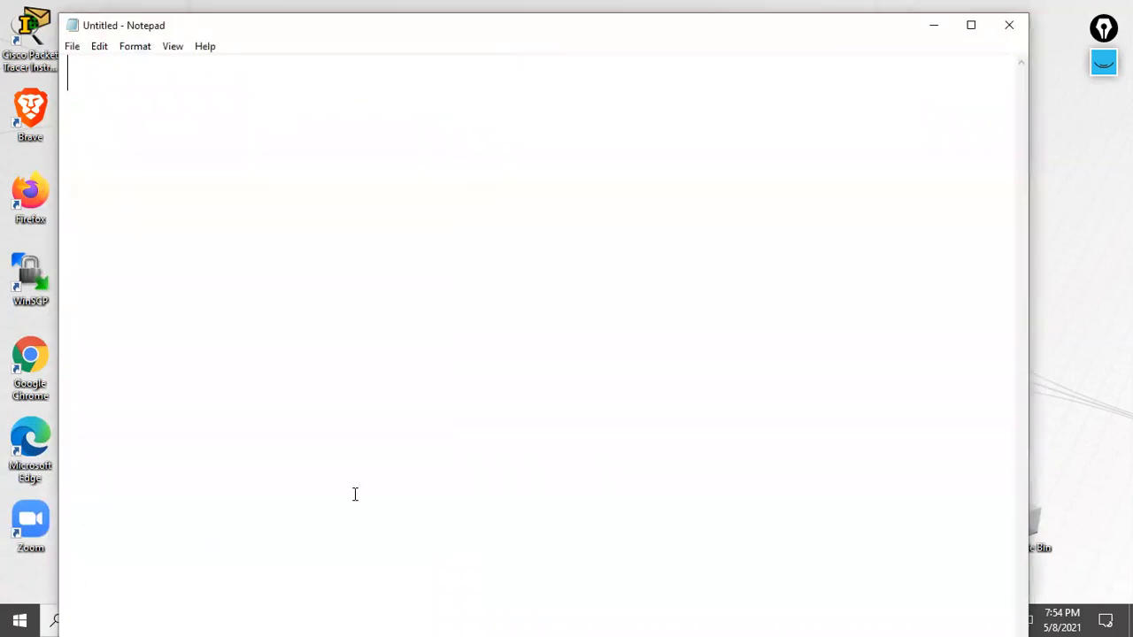
- Type the first line, 'Windows NT 4.0 Server', and paste a copy of it below
text(Windo)
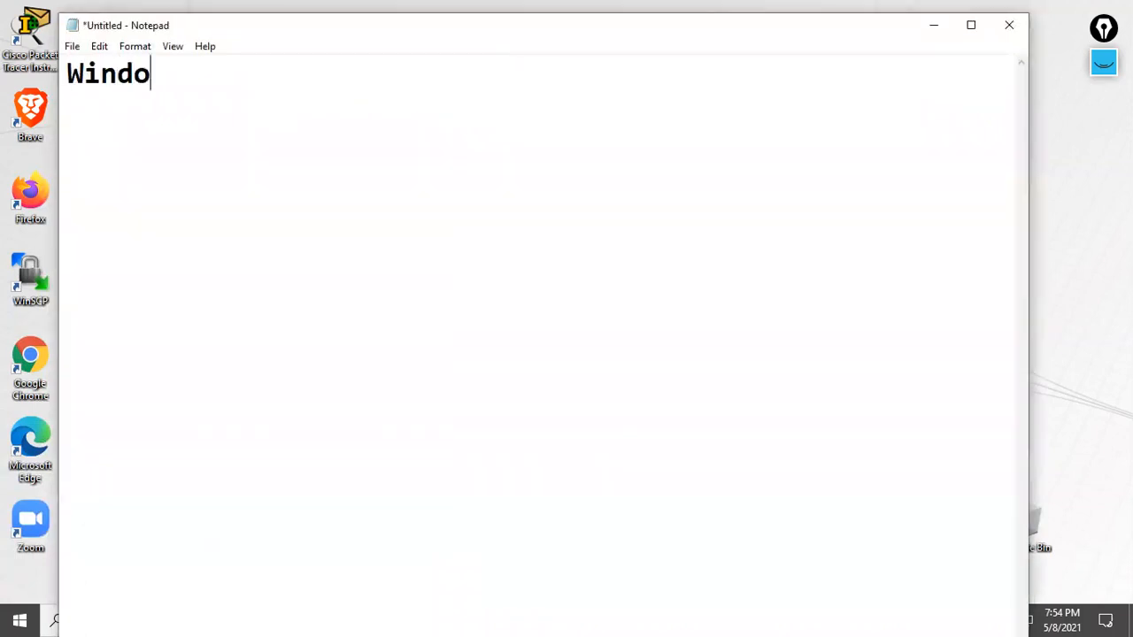
text(ws Server )
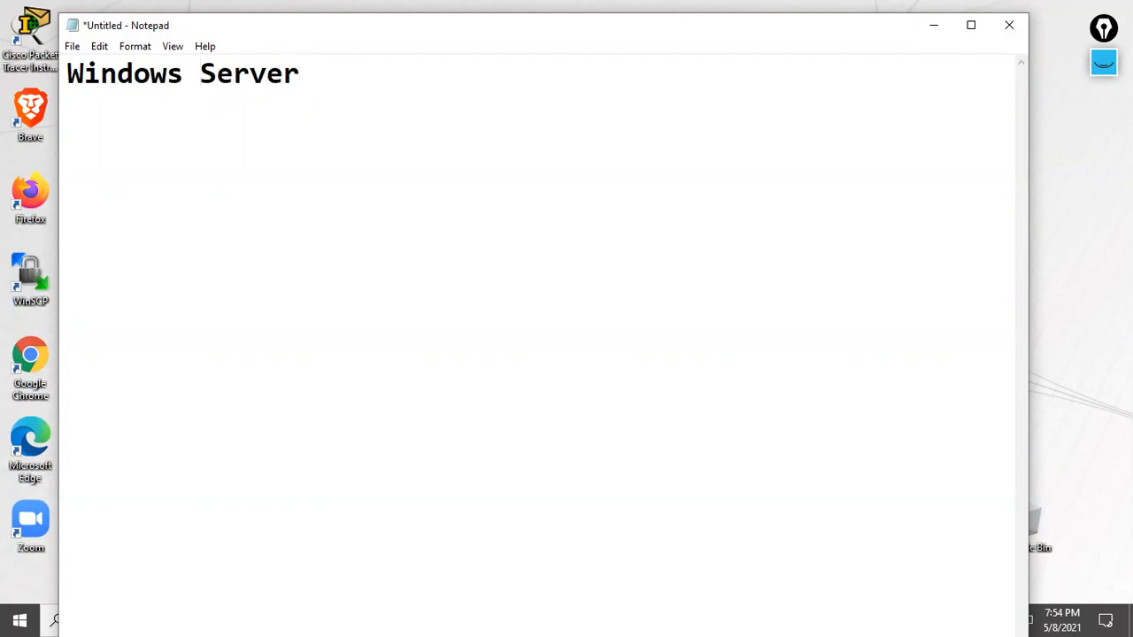
text(NT  4.0)
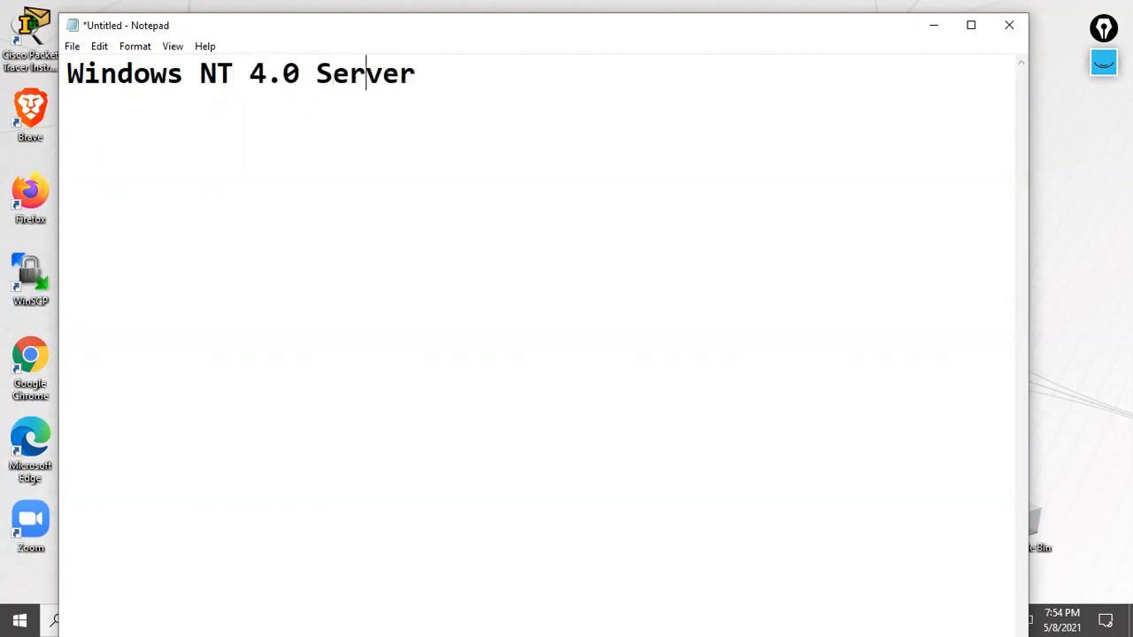
key(ctrl+a)
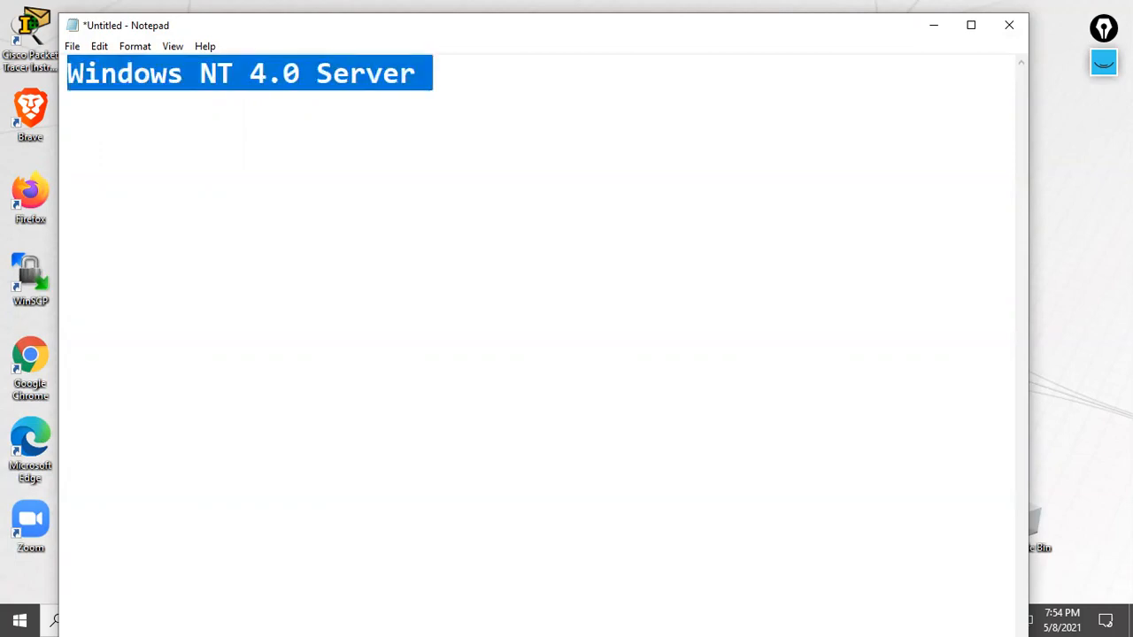
right_click(312, 89)
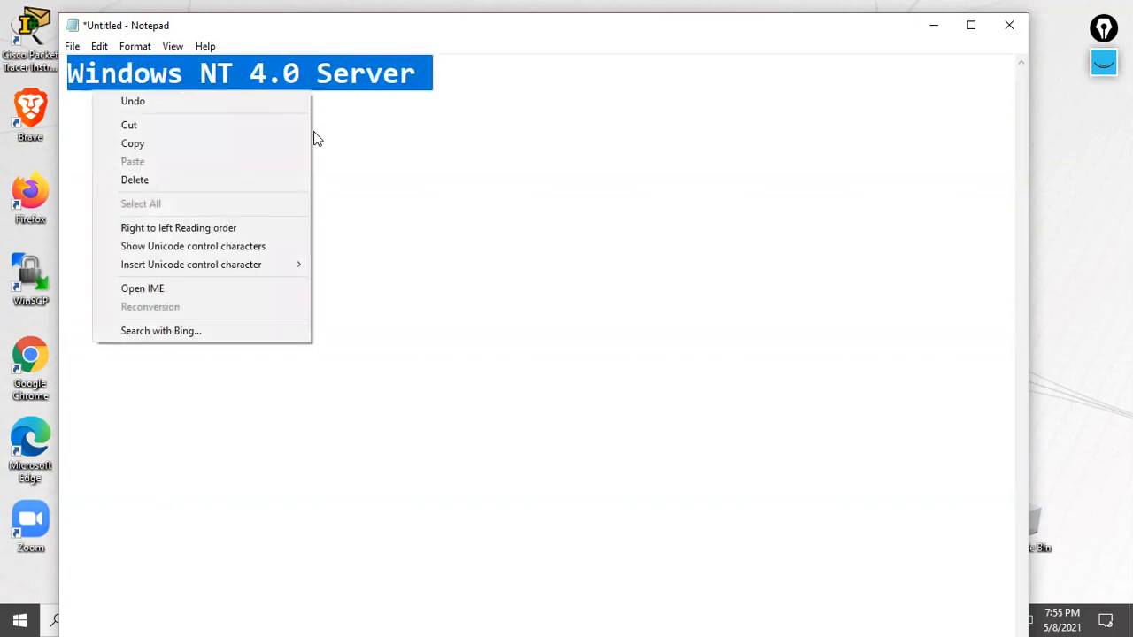
click(286, 144)
click(457, 88)
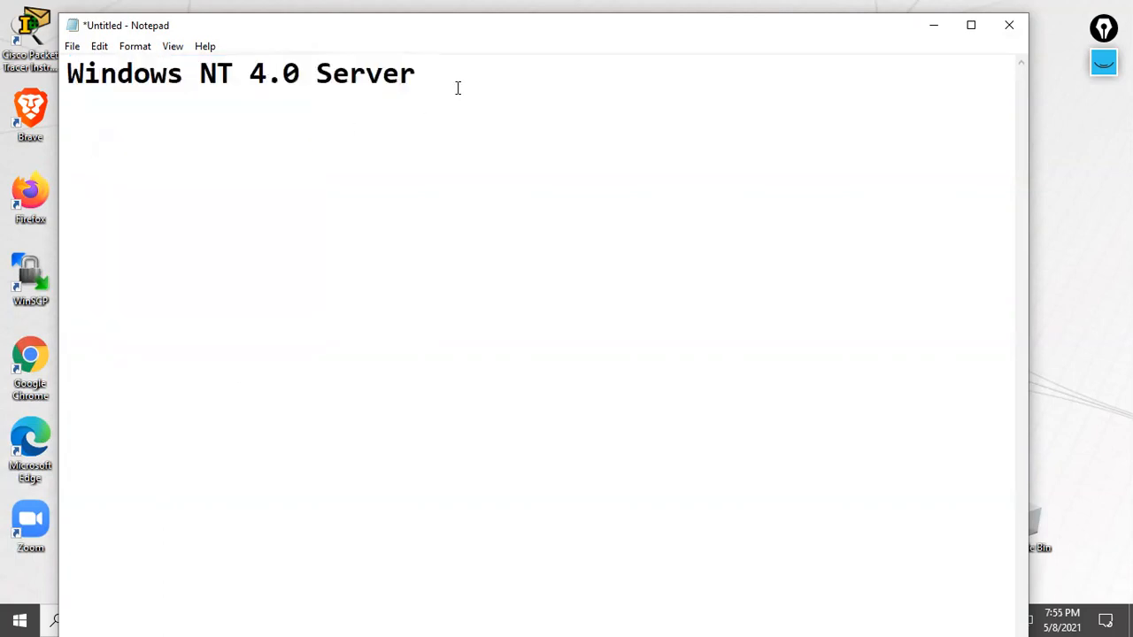
key(ctrl+v)
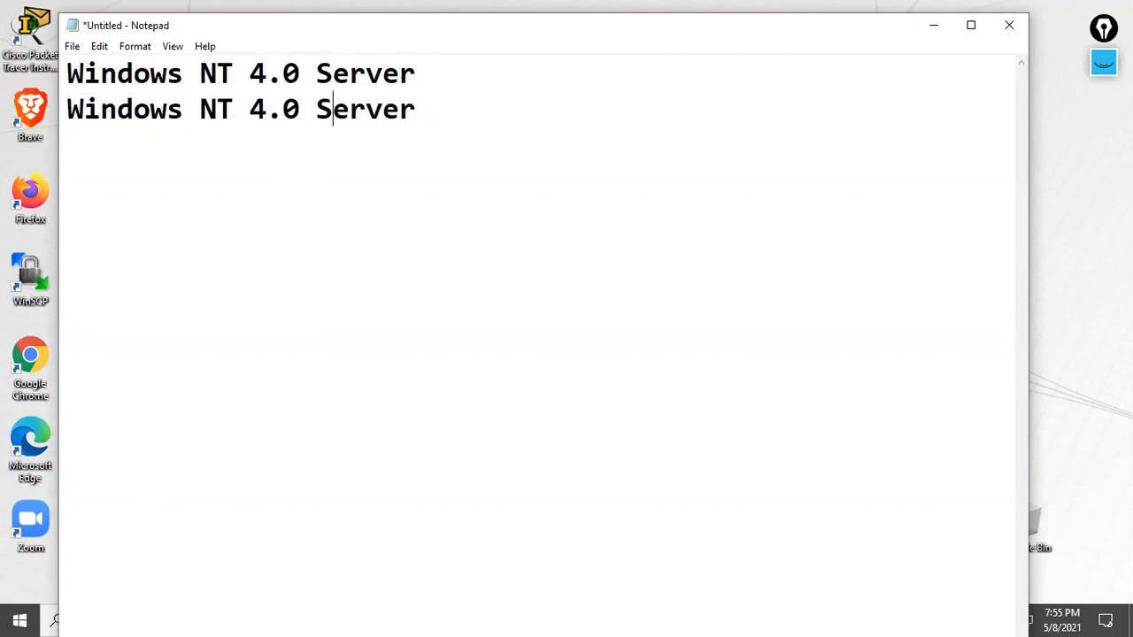
- Change the second line to 'Windows 2000 Server' and copy that line
key(BackSpace)
key(BackSpace)
key(BackSpace)
key(BackSpace)
key(BackSpace)
key(BackSpace)
text(20000)
key(BackSpace)
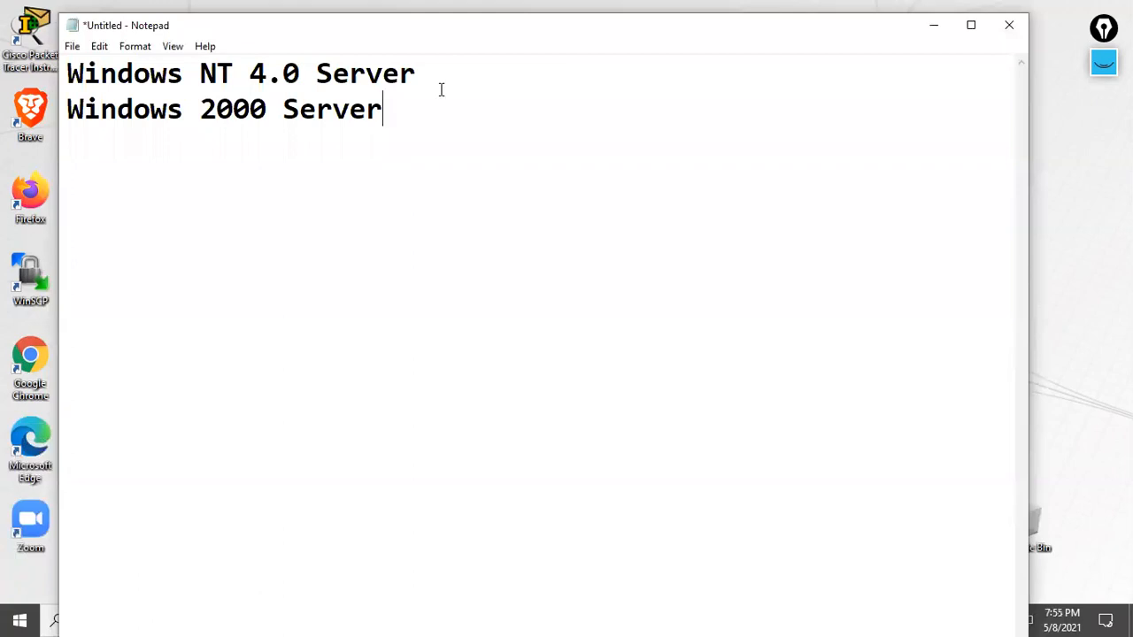
drag(378, 116, 61, 93)
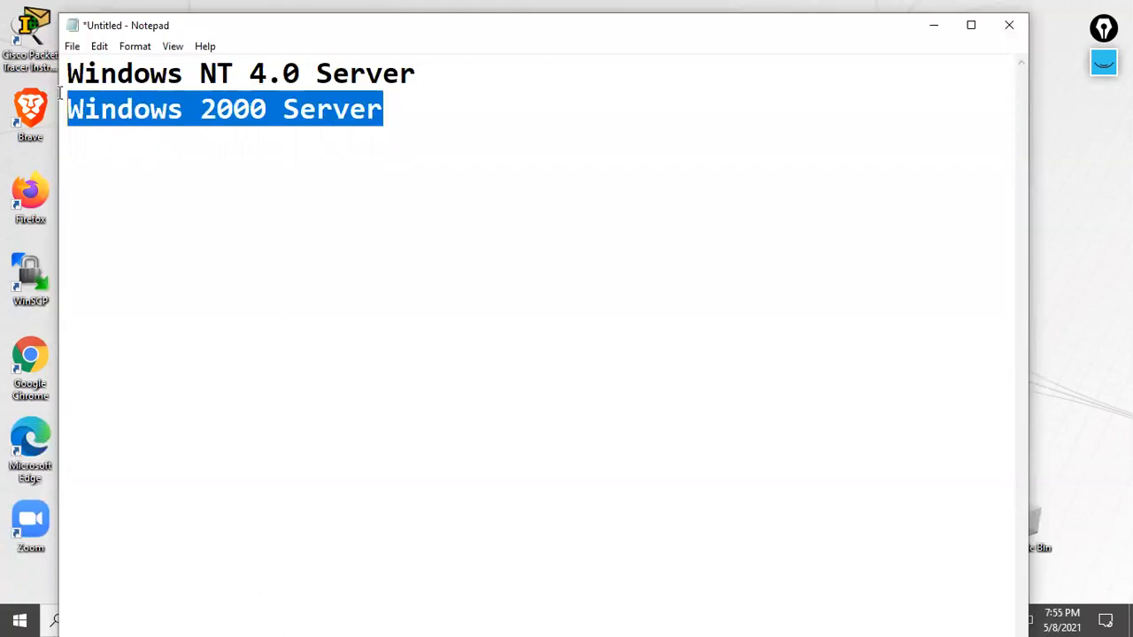
right_click(102, 111)
click(91, 165)
click(107, 154)
click(455, 131)
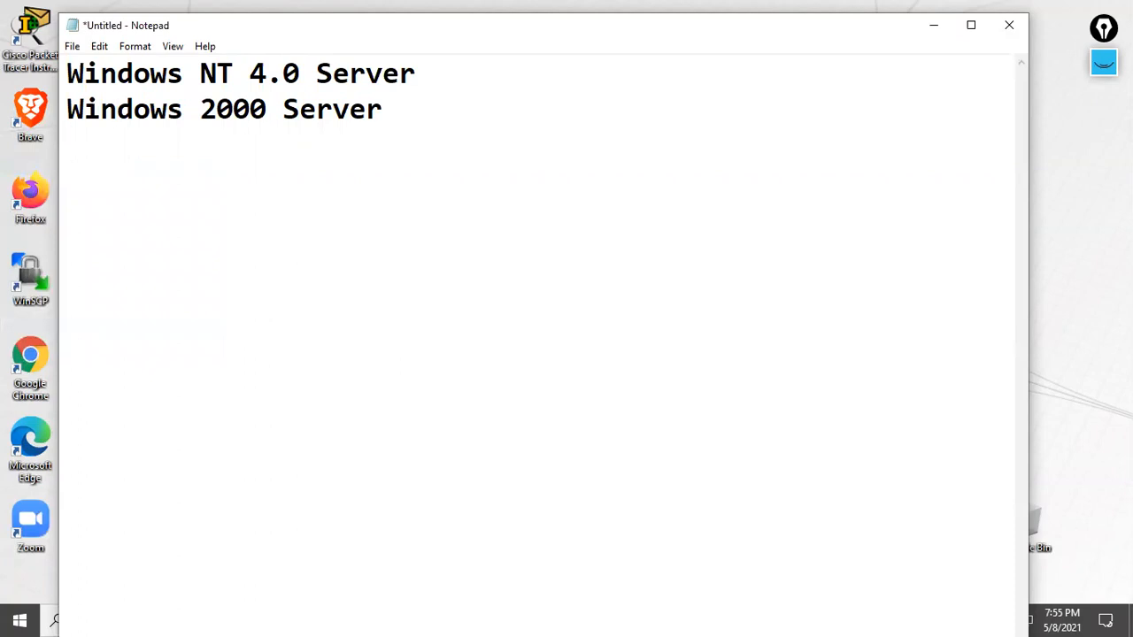
- Paste and edit lines for Windows 2003, 2008 and 2012 Server
key(Return)
key(ctrl+v)
key(BackSpace)
text(3)
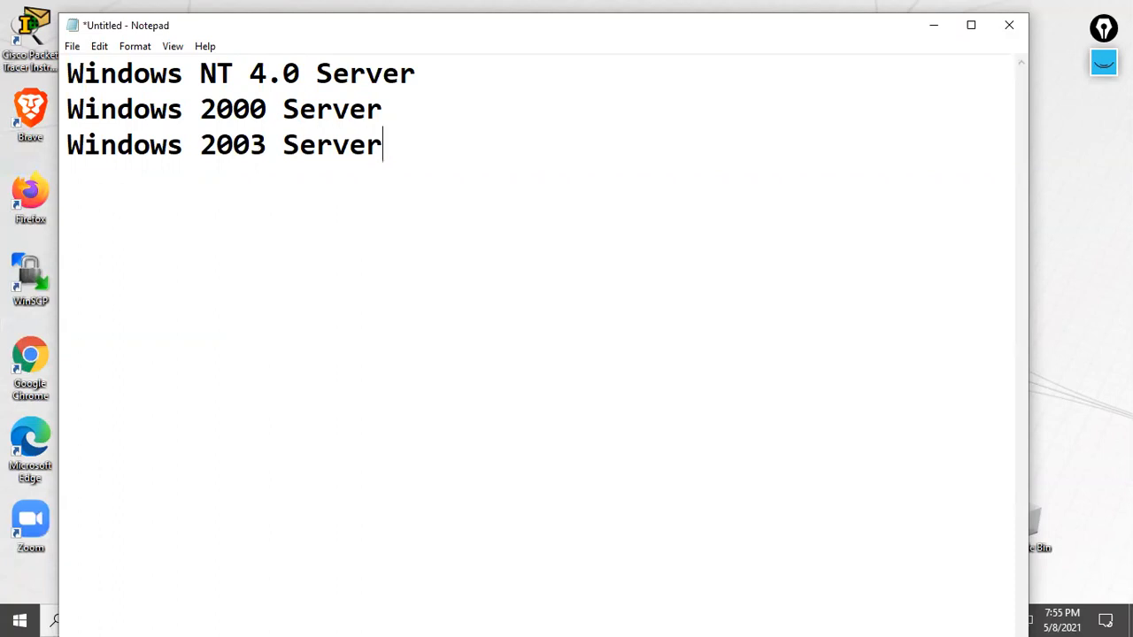
key(ctrl+v)
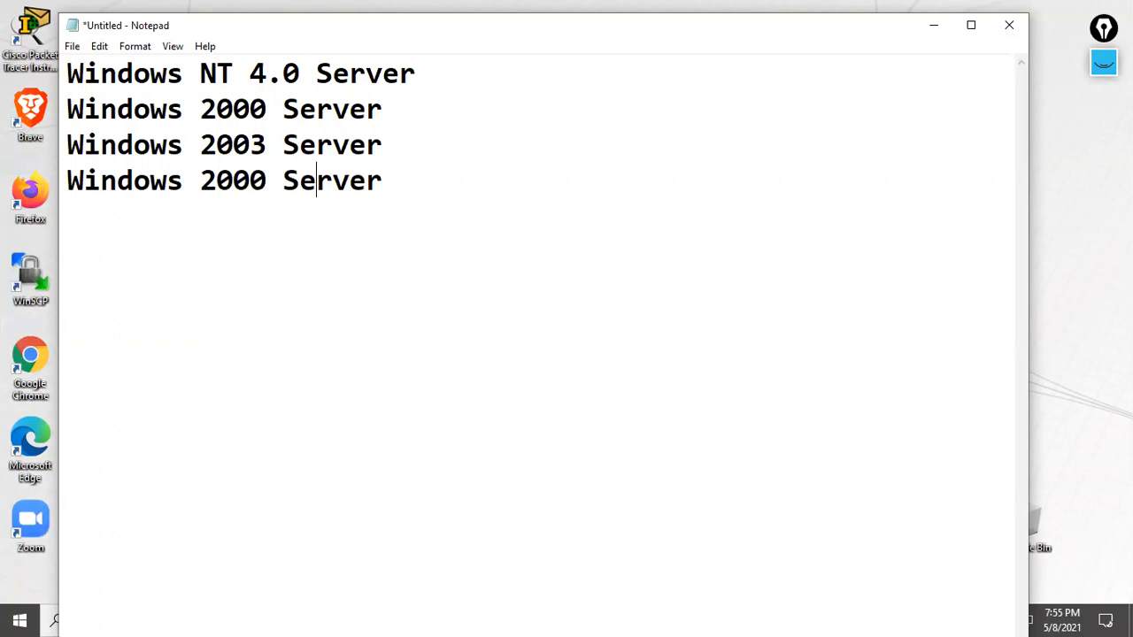
key(BackSpace)
text(8)
key(Right)
key(Right)
key(ctrl+v)
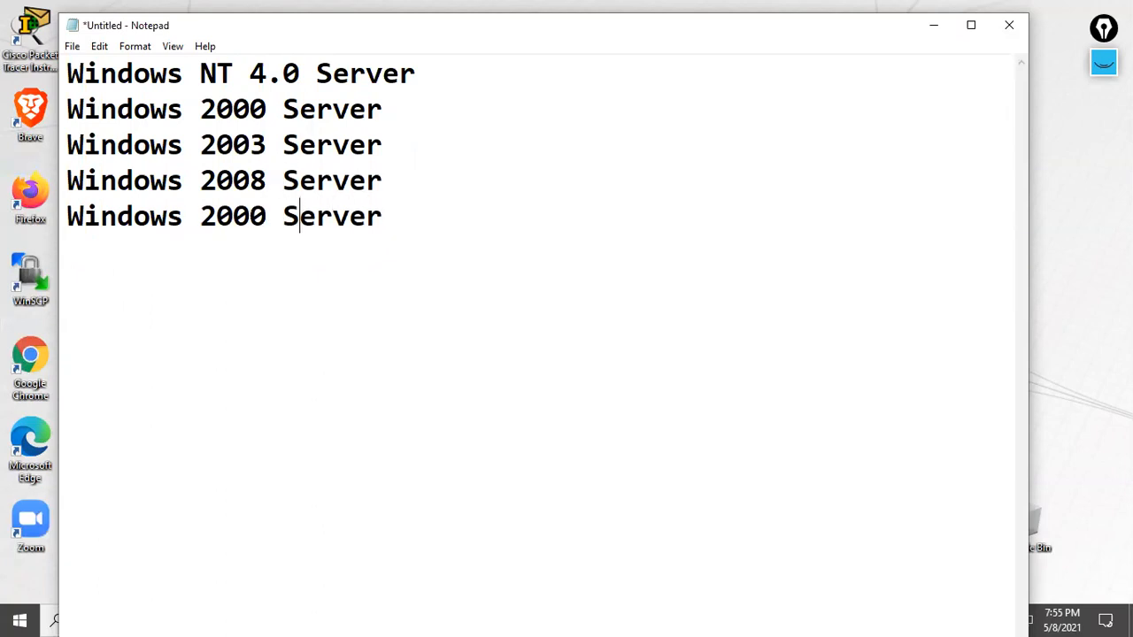
key(BackSpace)
key(BackSpace)
text(12)
key(Right)
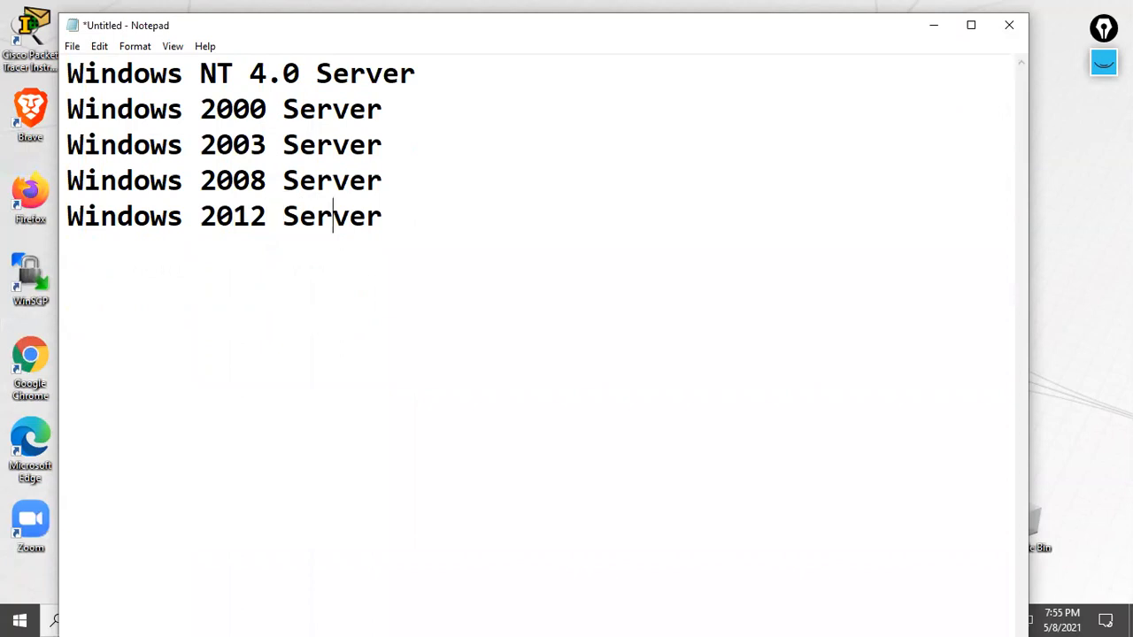
- Add Windows 2016 and 2019 Server, a '!' line, and Windows 2022 Server
key(ctrl+v)
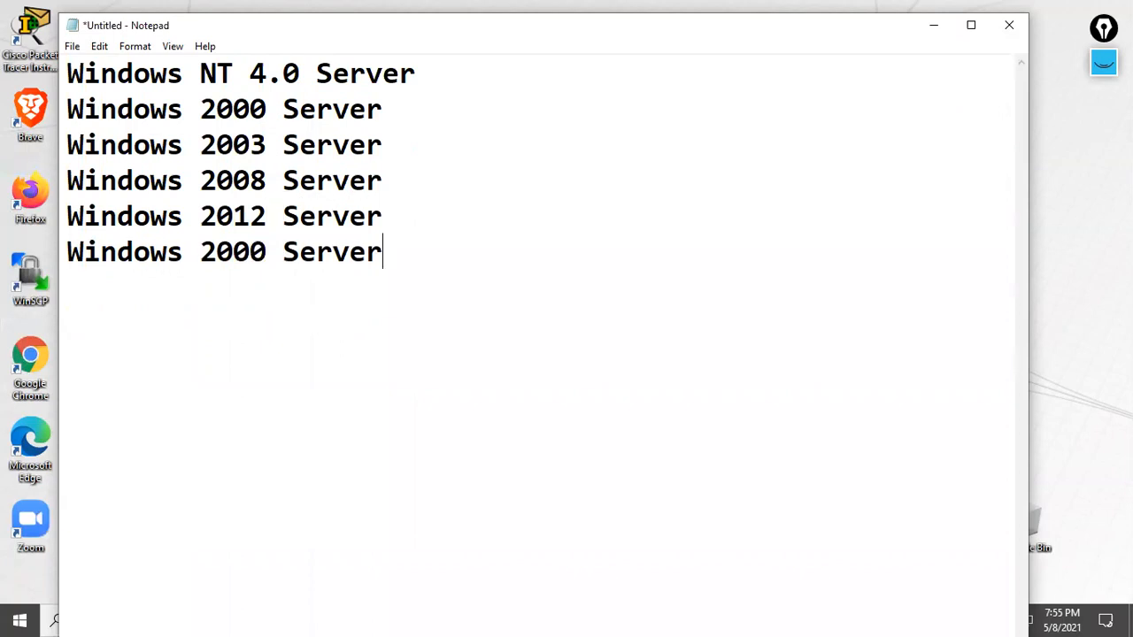
key(BackSpace)
key(BackSpace)
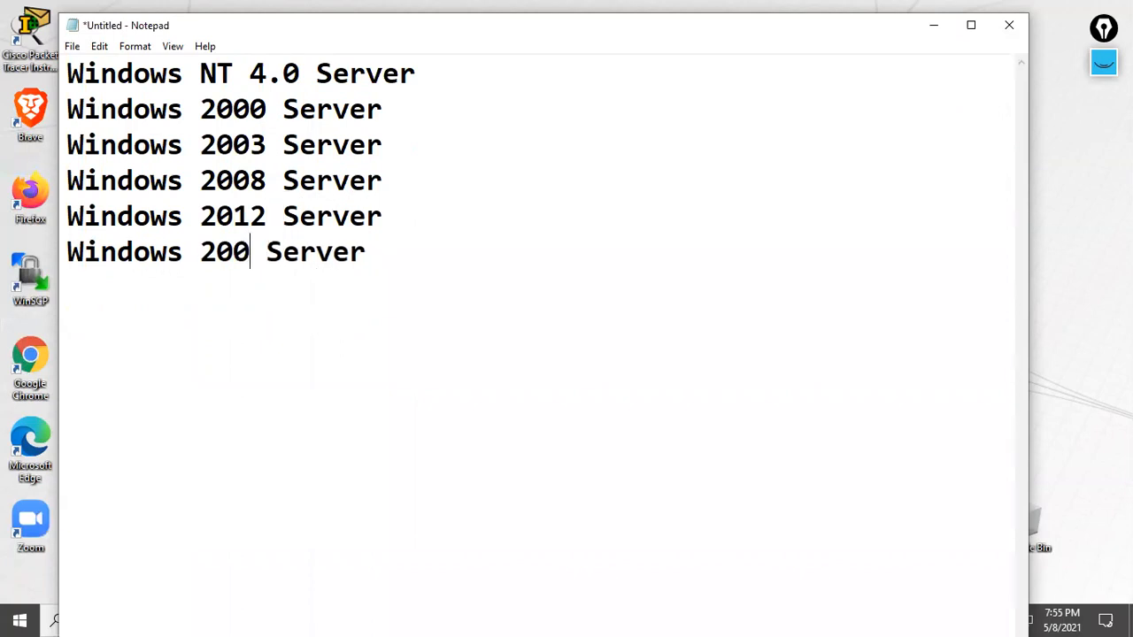
text(16)
key(Right)
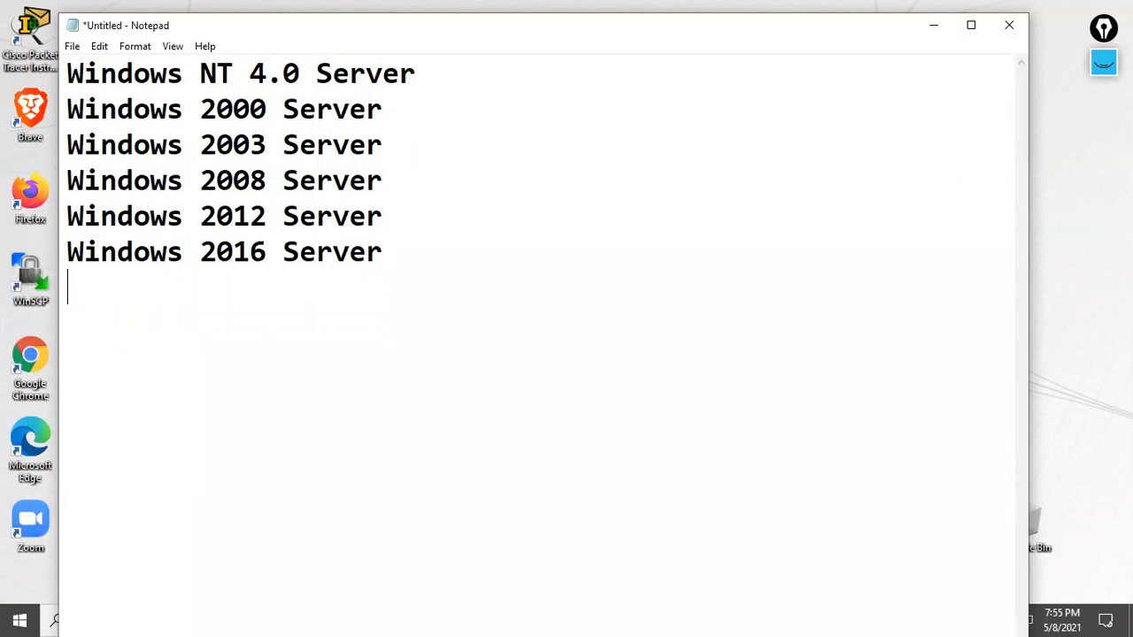
key(ctrl+v)
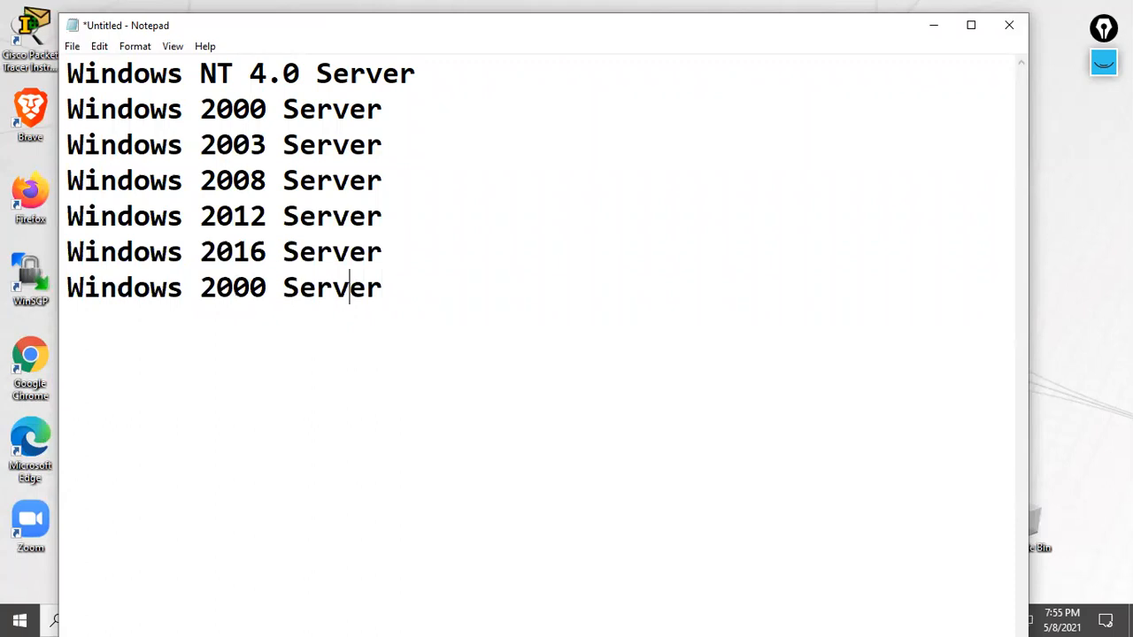
key(BackSpace)
key(BackSpace)
text(19)
key(Return)
key(BackSpace)
text(!)
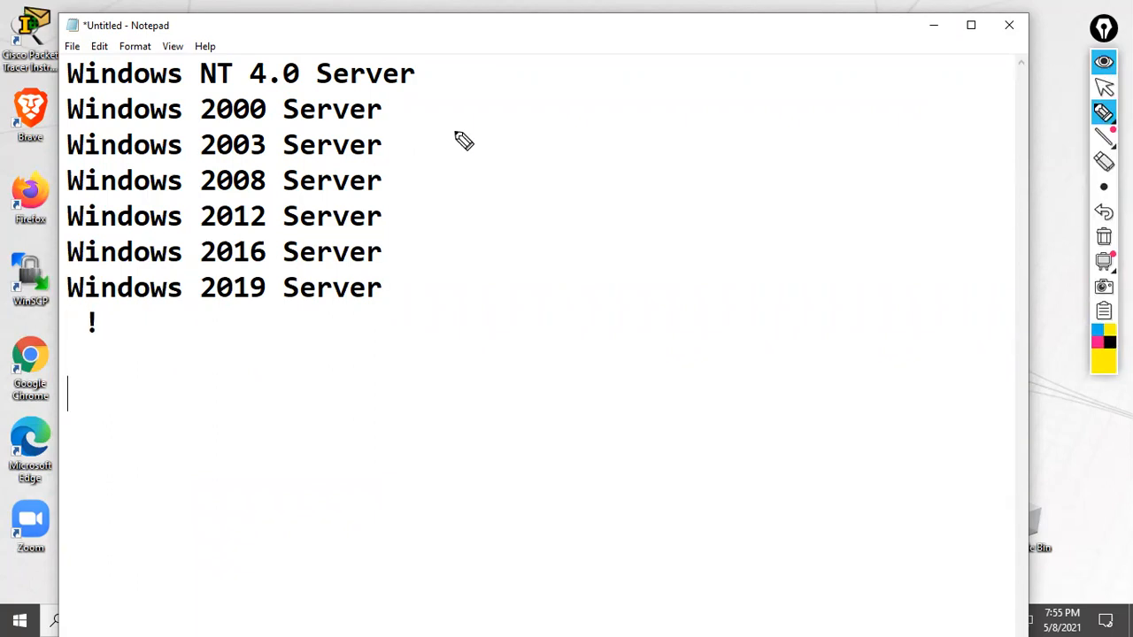
key(ctrl+v)
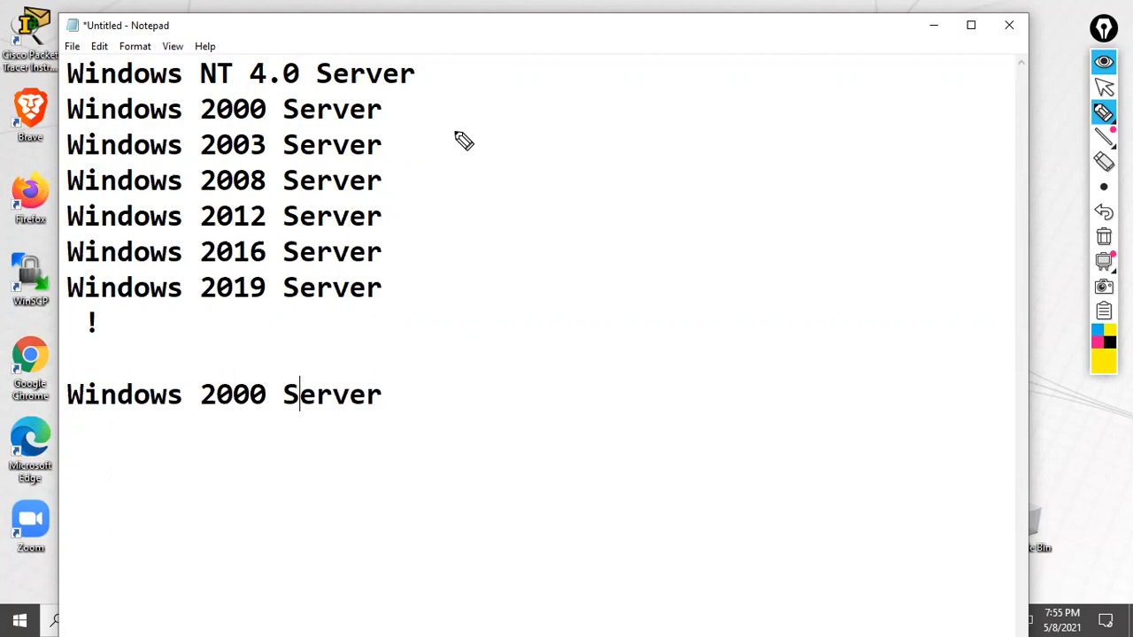
key(BackSpace)
key(BackSpace)
text(22)
- Maximize Notepad and set the Epic Pen colour to pink
click(1104, 61)
click(838, 168)
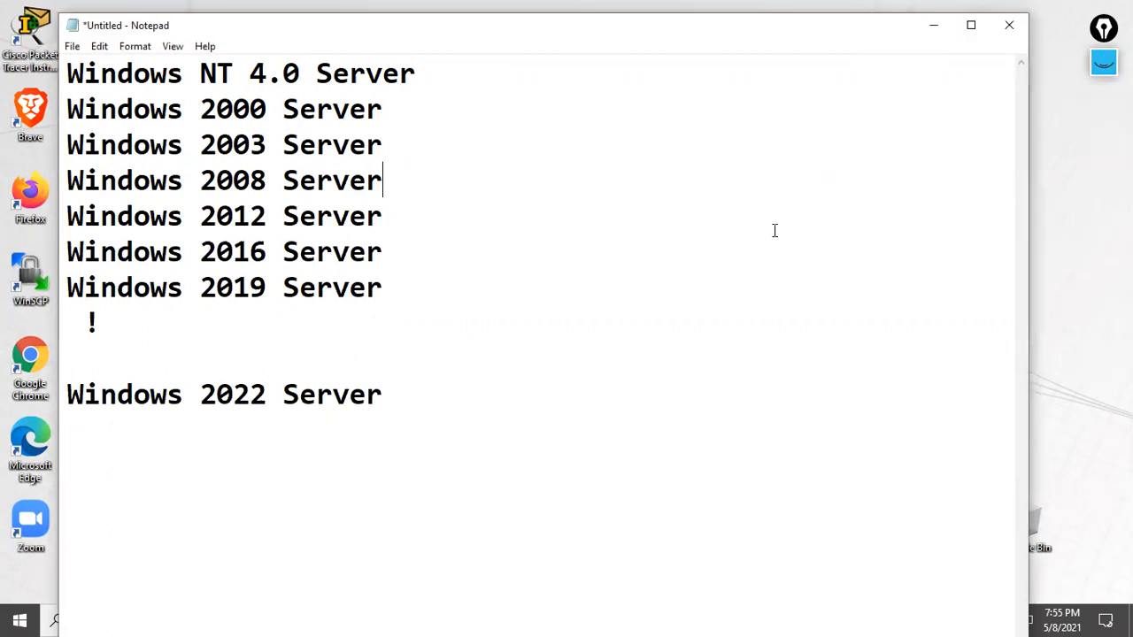
click(971, 27)
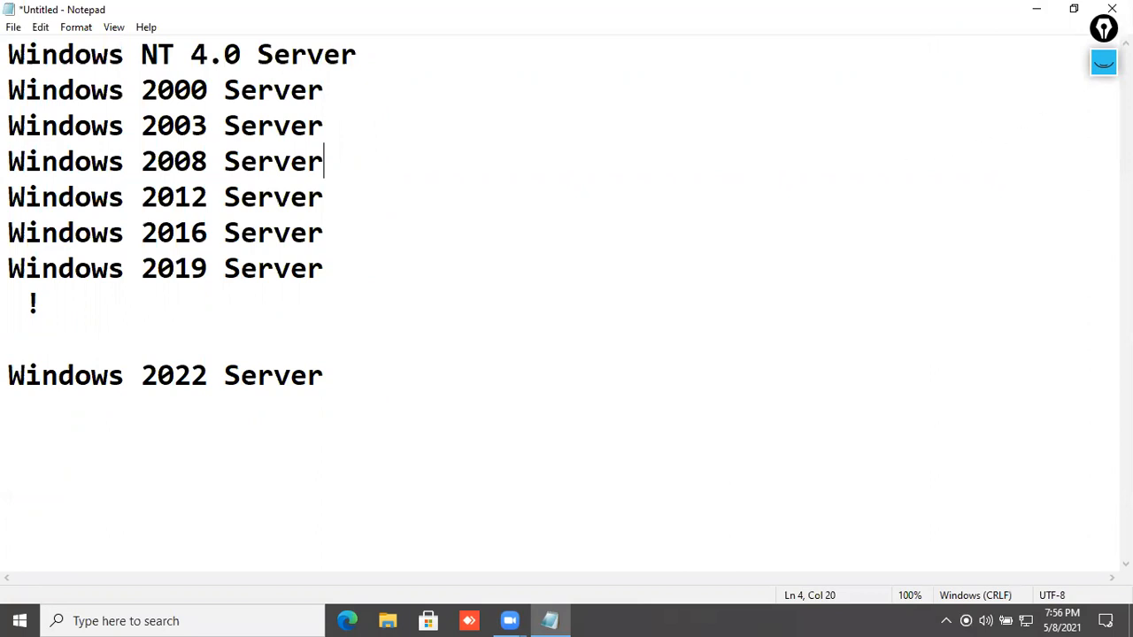
click(1104, 62)
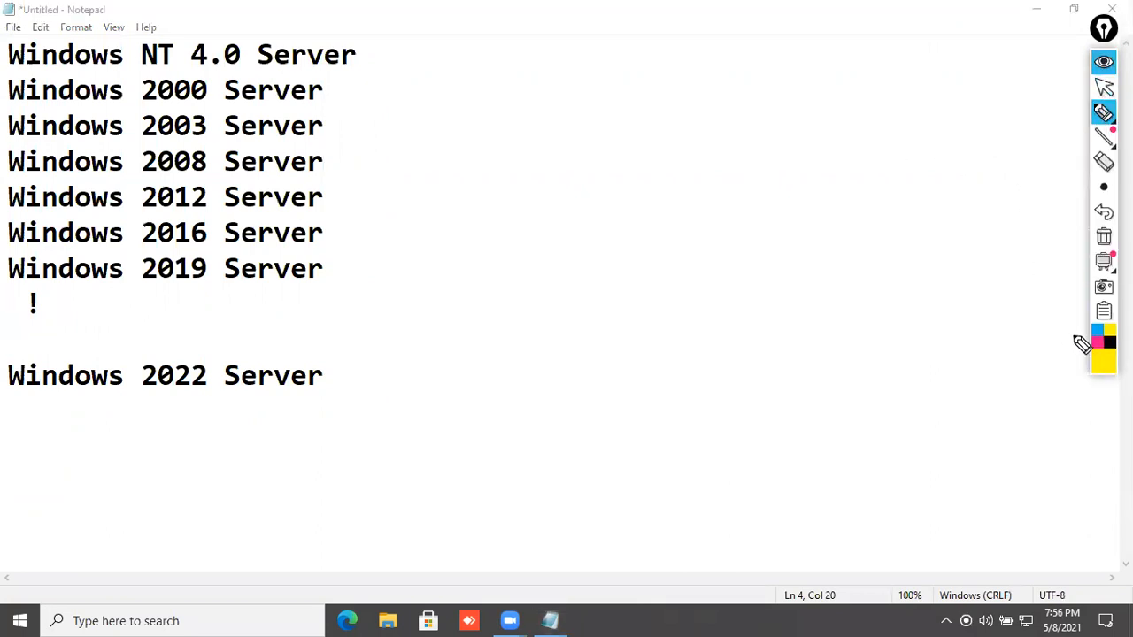
click(1097, 342)
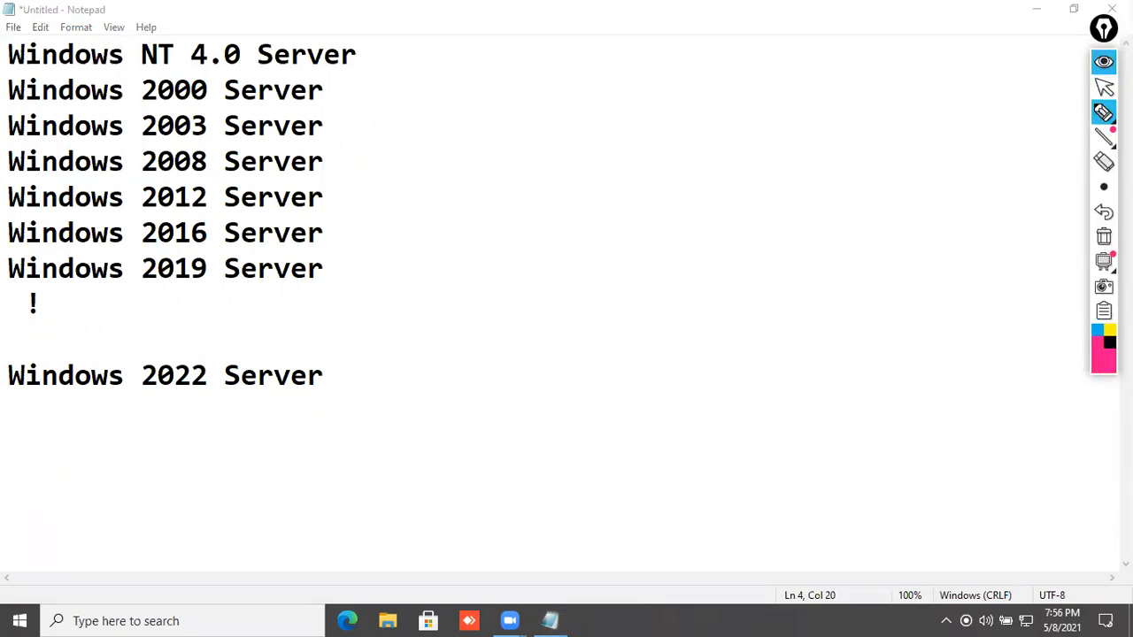
click(1109, 343)
click(1099, 345)
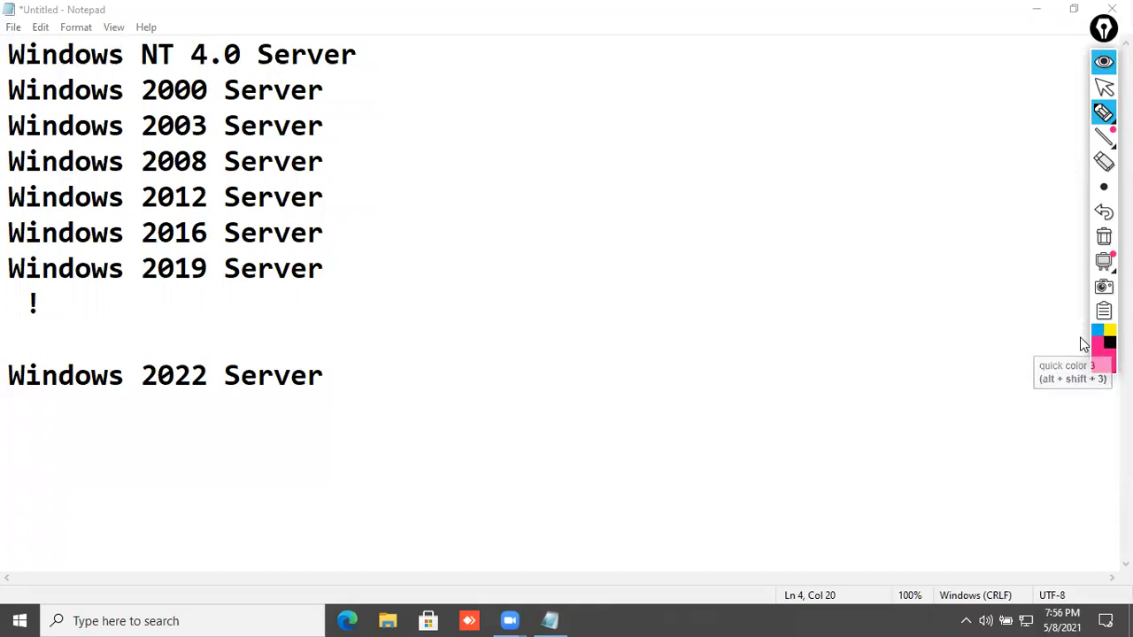
- Handwrite 'Server Core' and 'SMB' beside the list and box them
mouse_move(524, 240)
mouse_down()
mouse_move(537, 256)
mouse_move(574, 251)
mouse_move(620, 227)
mouse_up()
mouse_move(655, 164)
mouse_down()
mouse_move(650, 177)
mouse_move(711, 192)
mouse_move(763, 165)
mouse_up()
mouse_move(420, 324)
mouse_down()
mouse_move(718, 233)
mouse_move(873, 166)
mouse_up()
mouse_move(644, 301)
mouse_down()
mouse_move(640, 331)
mouse_move(717, 289)
mouse_move(712, 312)
mouse_up()
mouse_move(569, 384)
mouse_down()
mouse_move(589, 392)
mouse_move(760, 315)
mouse_up()
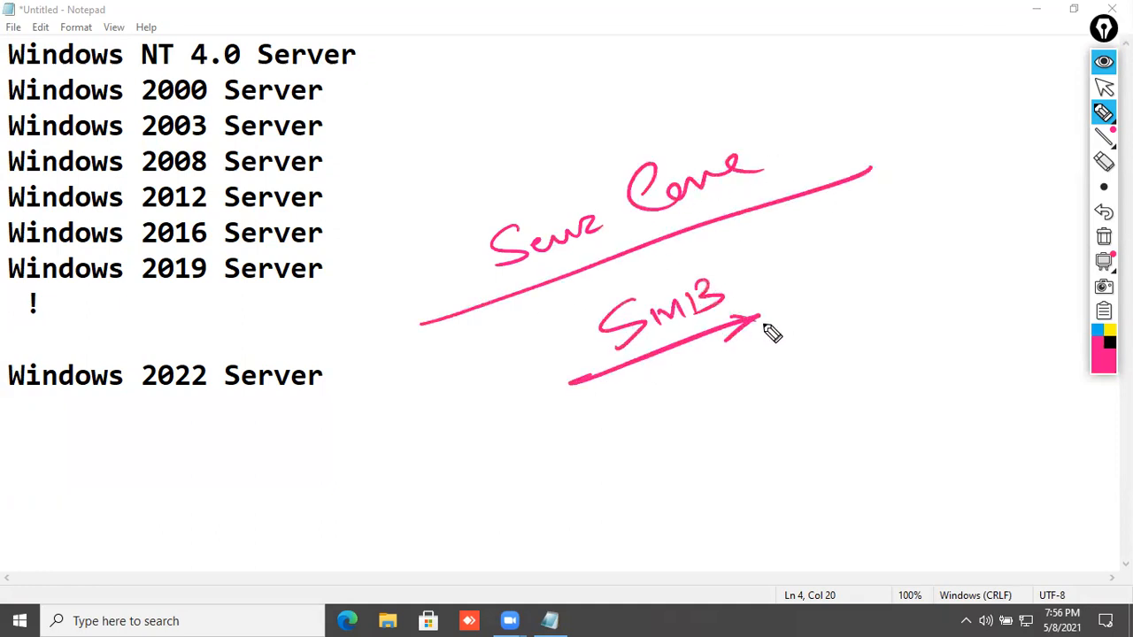
drag(430, 152, 627, 372)
drag(717, 341, 876, 283)
mouse_move(430, 159)
mouse_down()
mouse_move(792, 72)
mouse_move(833, 258)
mouse_up()
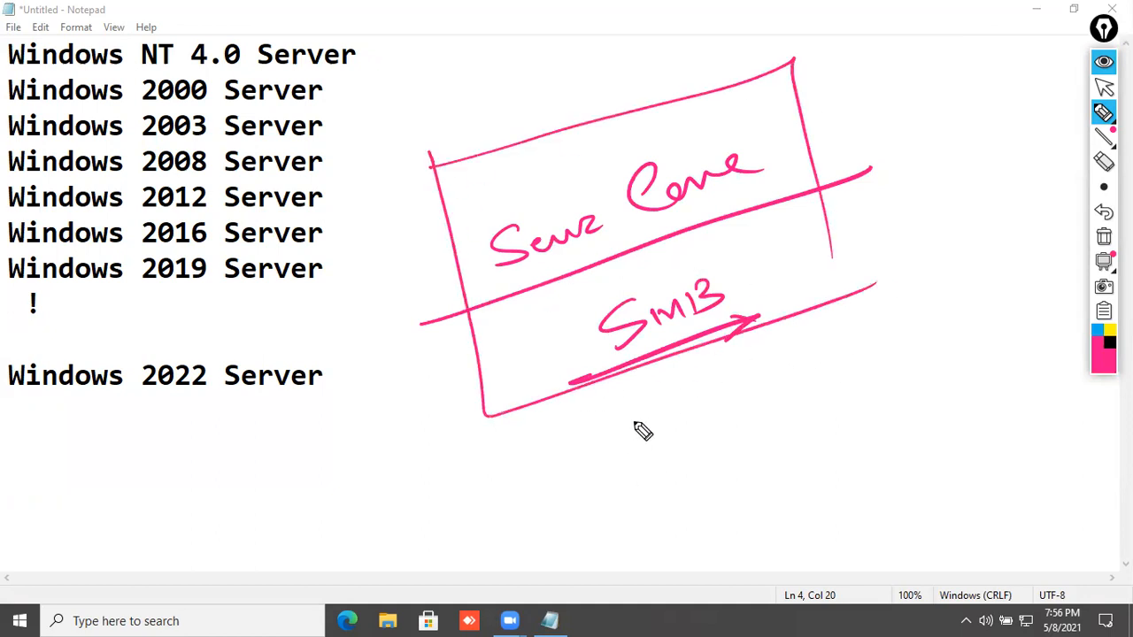
- Handwrite 'VIM' below the box and circle it with an arrow
click(606, 441)
drag(606, 439, 689, 436)
mouse_move(578, 487)
mouse_down()
mouse_move(708, 453)
mouse_move(680, 474)
mouse_up()
drag(609, 395, 728, 416)
drag(574, 440, 630, 393)
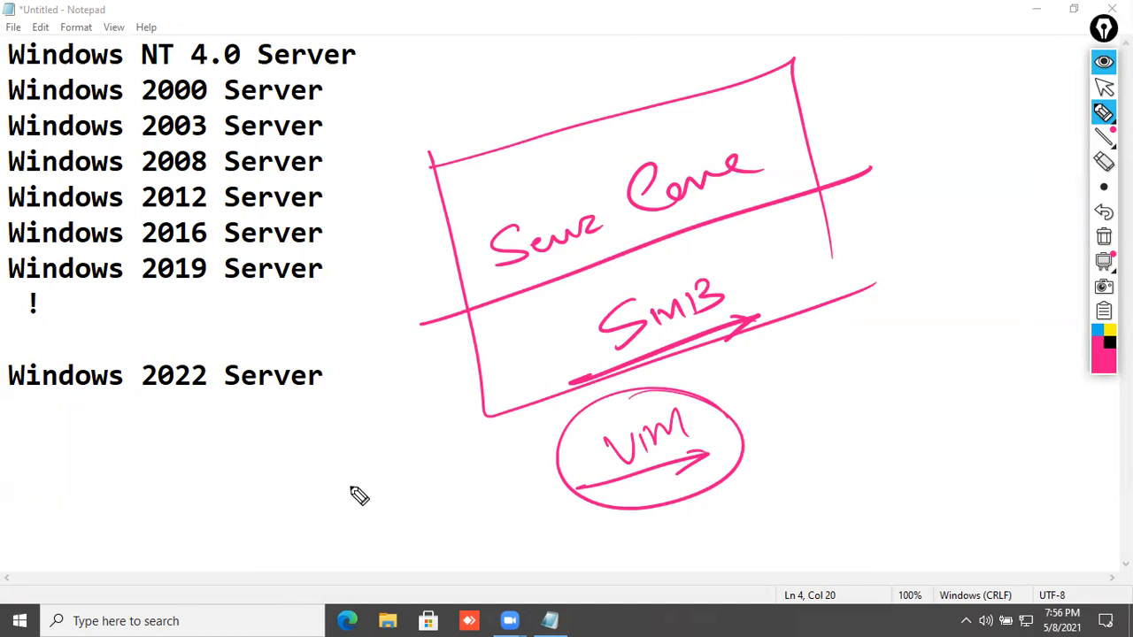
- Add circled 'GUI' and '2048' notes, then clear all ink with the trash icon
mouse_move(327, 469)
mouse_down()
mouse_move(297, 475)
mouse_move(330, 487)
mouse_up()
drag(333, 468, 354, 486)
mouse_move(294, 527)
mouse_down()
mouse_move(372, 505)
mouse_move(359, 515)
mouse_up()
drag(340, 432, 390, 444)
mouse_move(428, 517)
mouse_down()
mouse_move(488, 526)
mouse_move(551, 514)
mouse_move(454, 492)
mouse_up()
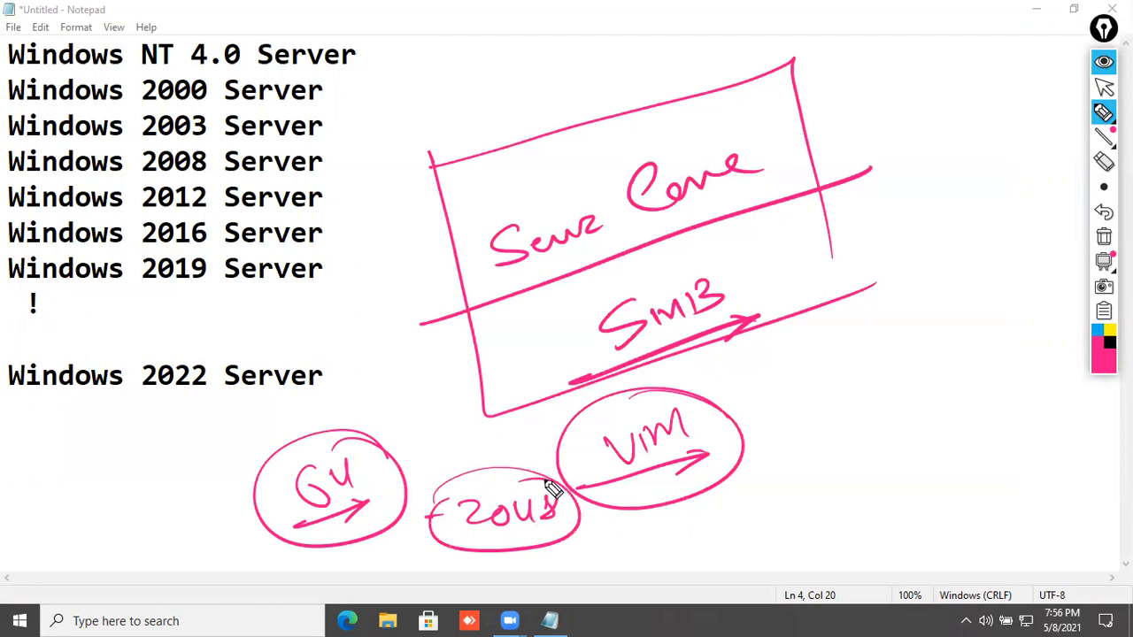
click(1103, 236)
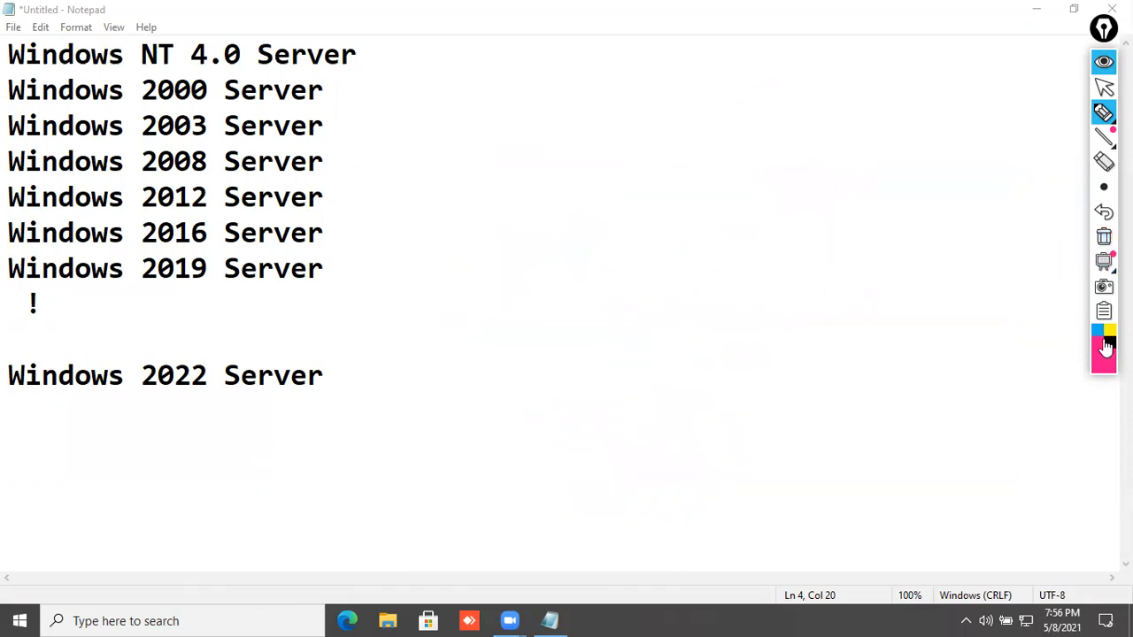
mouse_move(338, 271)
mouse_down()
mouse_move(393, 221)
mouse_move(399, 149)
mouse_move(418, 111)
mouse_up()
mouse_move(348, 132)
mouse_down()
mouse_move(389, 94)
mouse_move(371, 68)
mouse_up()
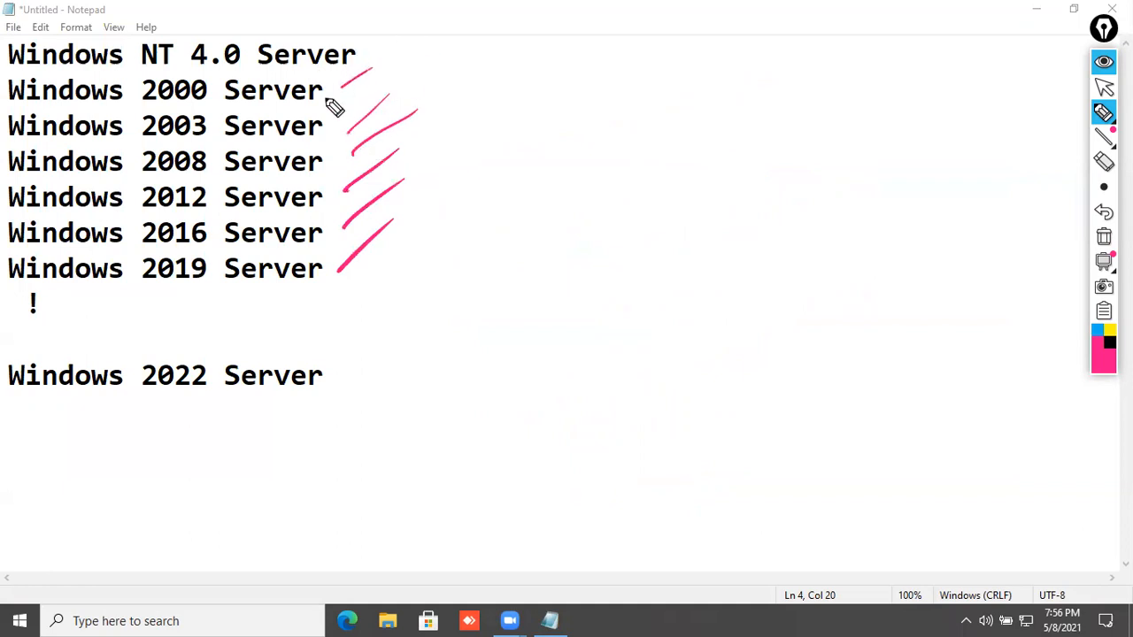
mouse_move(251, 112)
mouse_down()
mouse_move(400, 113)
mouse_move(410, 255)
mouse_move(298, 273)
mouse_up()
mouse_move(433, 181)
mouse_down()
mouse_move(445, 216)
mouse_move(515, 156)
mouse_move(558, 143)
mouse_up()
mouse_move(580, 95)
mouse_down()
mouse_move(602, 134)
mouse_move(620, 82)
mouse_up()
drag(427, 230, 614, 131)
drag(588, 136, 611, 155)
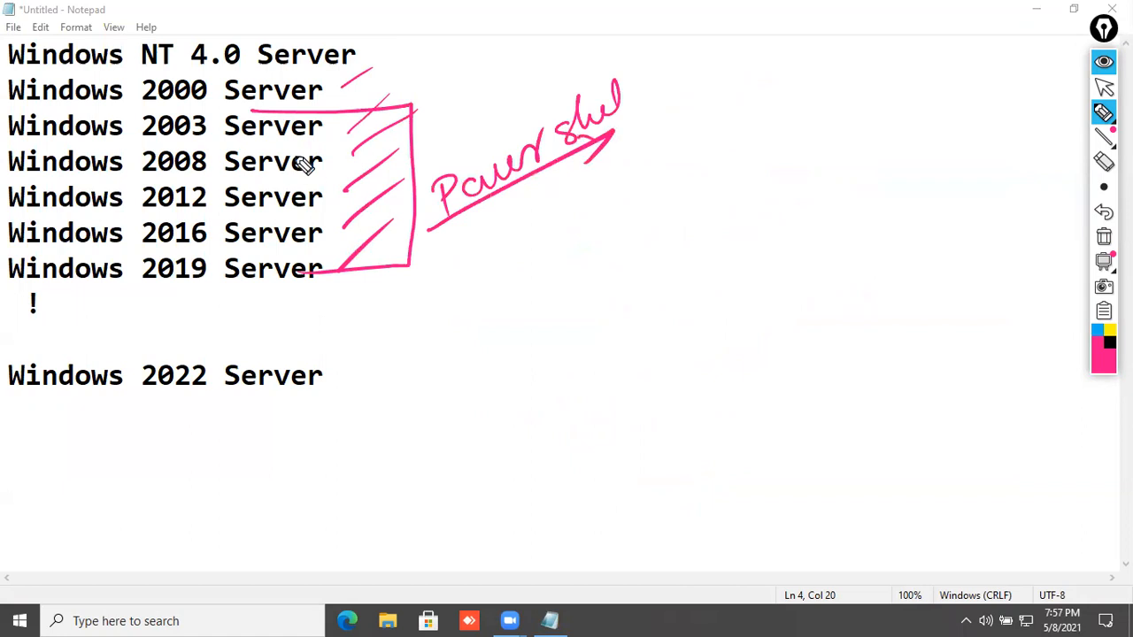
mouse_move(311, 140)
mouse_down()
mouse_move(342, 223)
mouse_move(389, 206)
mouse_up()
drag(320, 293, 365, 268)
mouse_move(366, 367)
mouse_down()
mouse_move(377, 416)
mouse_move(399, 365)
mouse_move(428, 379)
mouse_up()
drag(398, 312, 410, 316)
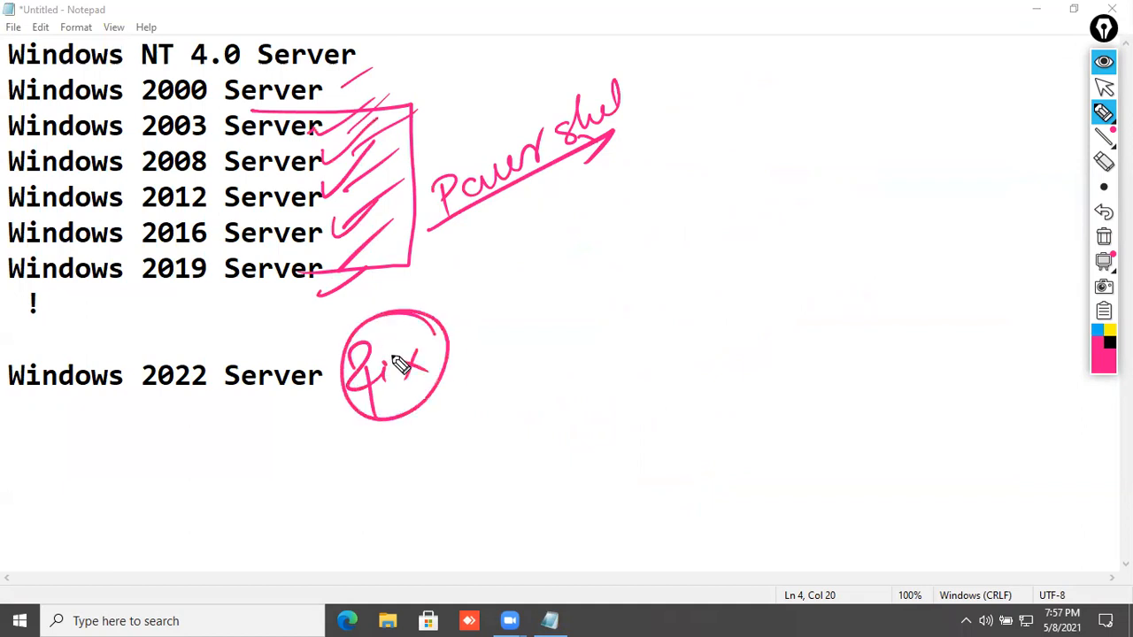
mouse_move(531, 331)
mouse_down()
mouse_move(605, 329)
mouse_move(655, 282)
mouse_up()
drag(522, 395, 660, 312)
drag(634, 316, 659, 312)
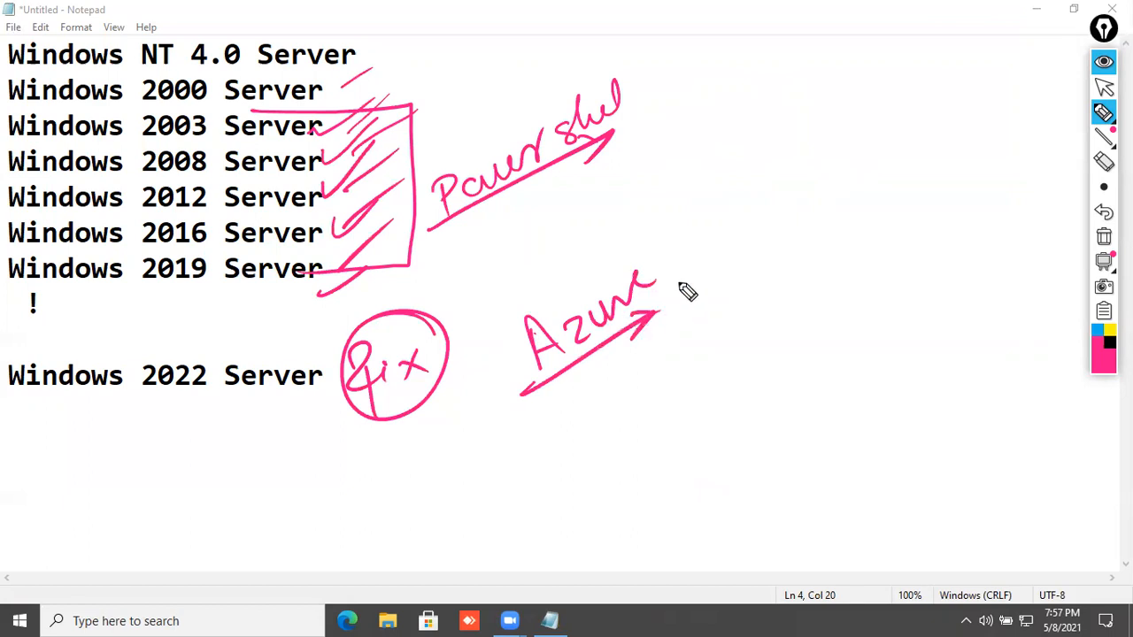
drag(679, 254, 689, 266)
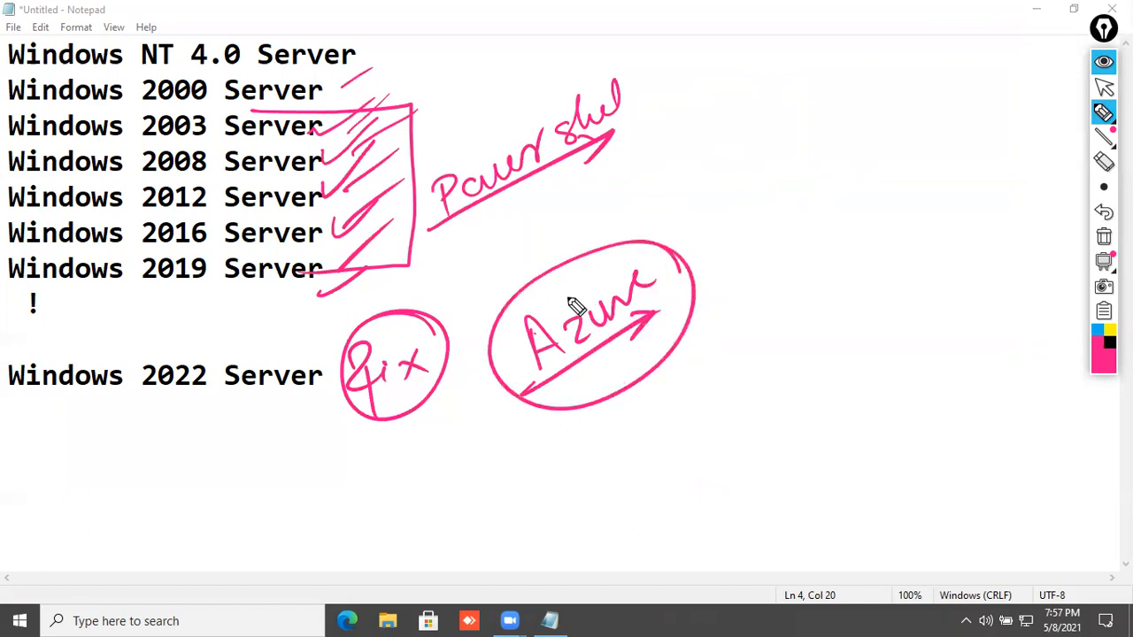
drag(587, 443, 604, 482)
mouse_move(610, 423)
mouse_down()
mouse_move(624, 461)
mouse_move(645, 400)
mouse_move(682, 395)
mouse_move(726, 354)
mouse_up()
drag(484, 543, 748, 382)
drag(714, 381, 739, 375)
mouse_move(724, 471)
mouse_down()
mouse_move(724, 512)
mouse_move(681, 531)
mouse_up()
mouse_move(763, 458)
mouse_down()
mouse_move(784, 470)
mouse_move(782, 483)
mouse_up()
drag(782, 423, 845, 414)
mouse_move(634, 577)
mouse_down()
mouse_move(845, 474)
mouse_move(808, 518)
mouse_up()
drag(822, 484, 846, 472)
mouse_move(853, 386)
mouse_down()
mouse_move(851, 361)
mouse_move(425, 602)
mouse_move(779, 297)
mouse_up()
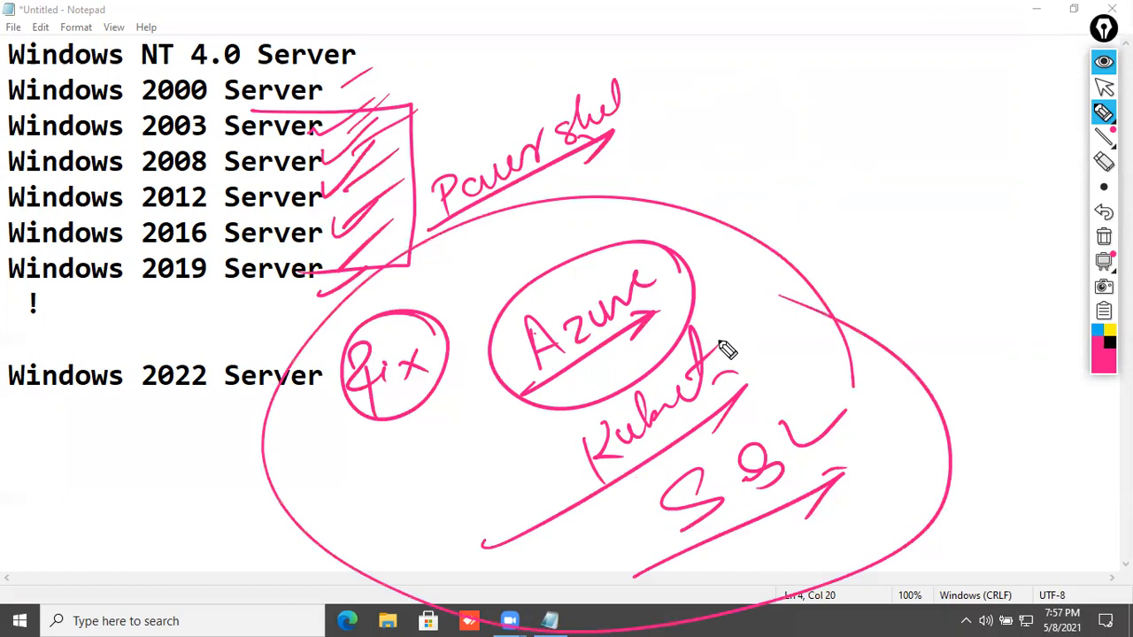
mouse_move(796, 161)
mouse_down()
mouse_move(883, 157)
mouse_move(901, 131)
mouse_up()
drag(785, 214, 899, 159)
drag(868, 165, 880, 172)
mouse_move(930, 110)
mouse_down()
mouse_move(880, 233)
mouse_move(929, 98)
mouse_up()
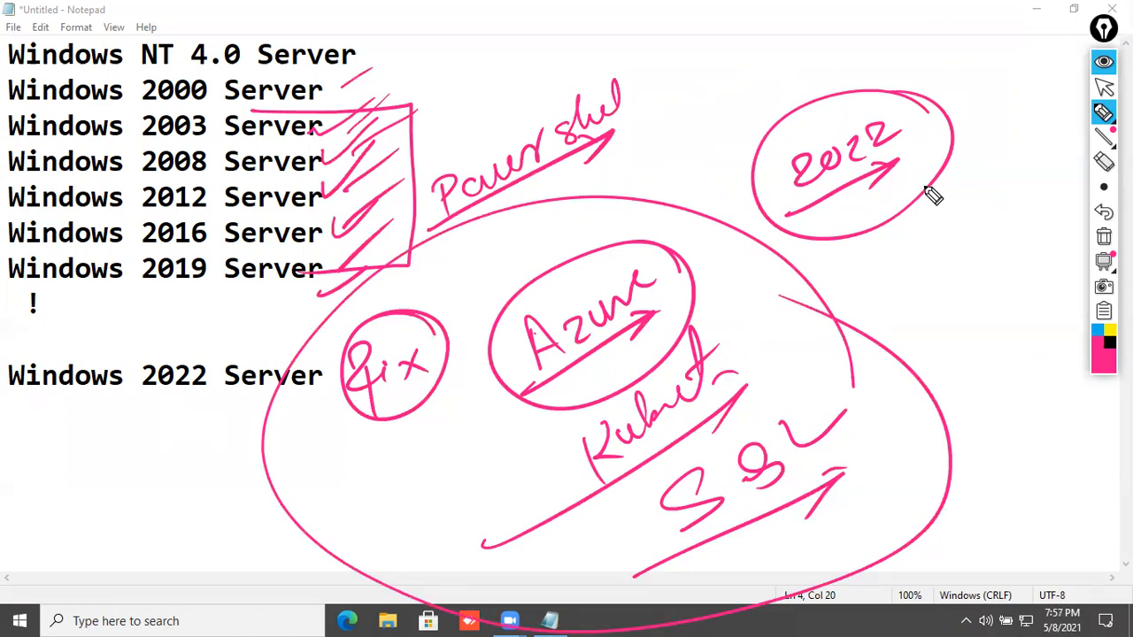
- Clear the pen ink, minimize Notepad and refresh the desktop
click(1104, 237)
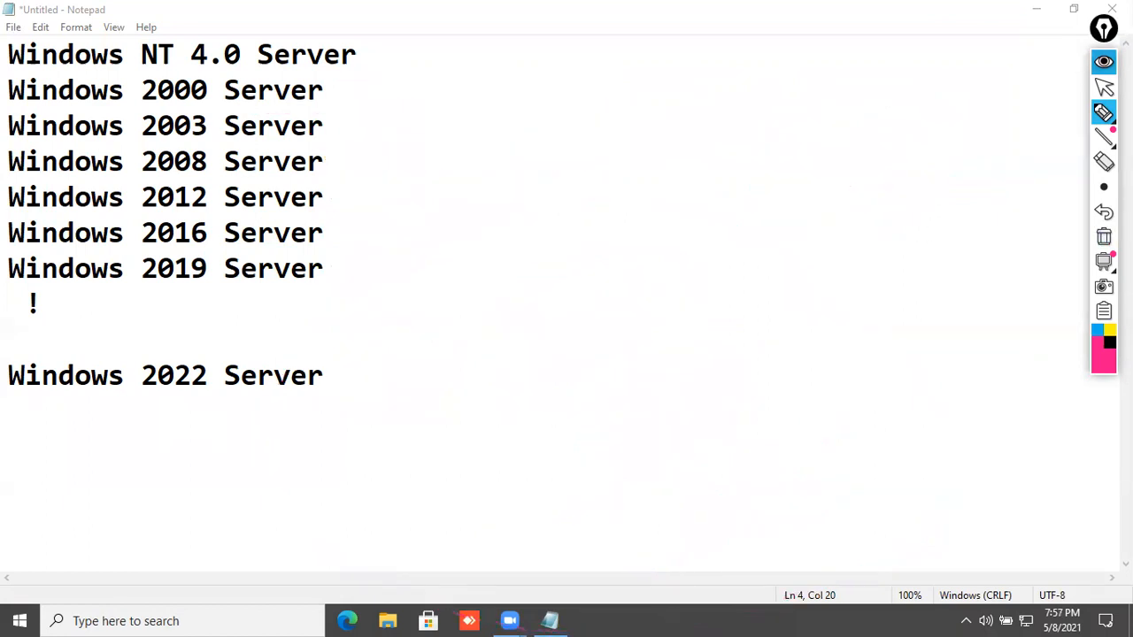
click(1104, 63)
click(1066, 96)
click(1037, 9)
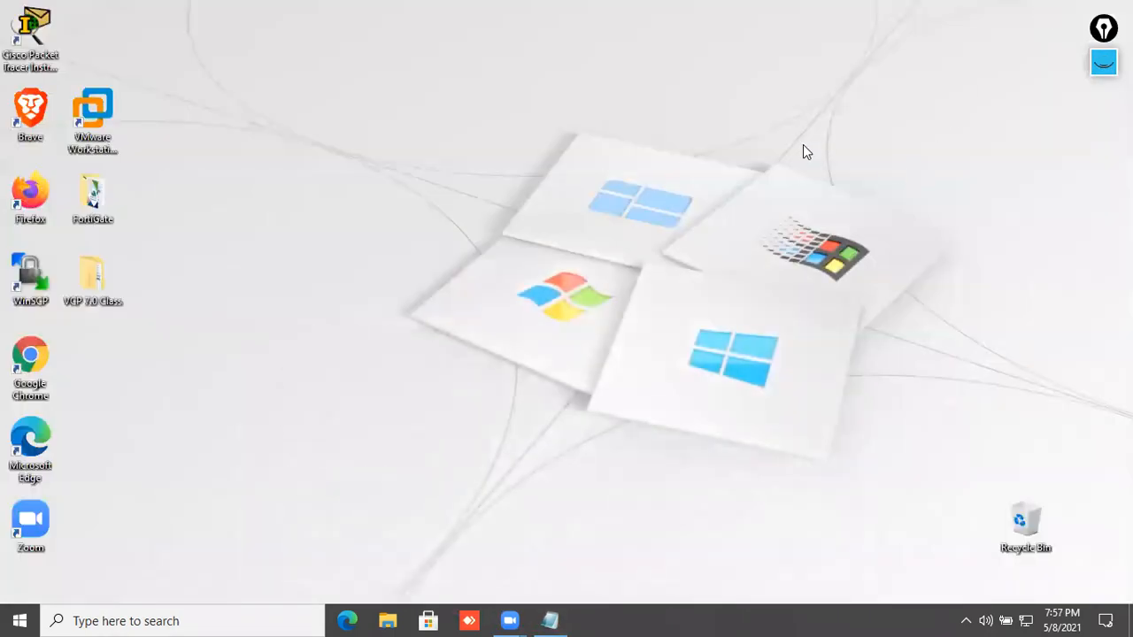
right_click(323, 106)
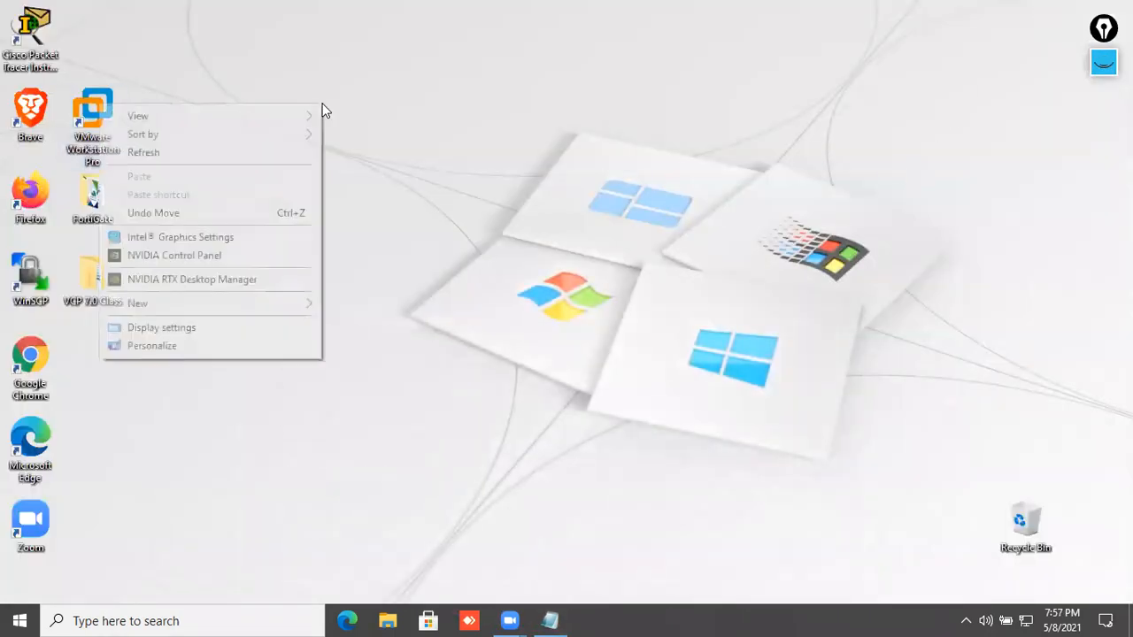
click(285, 152)
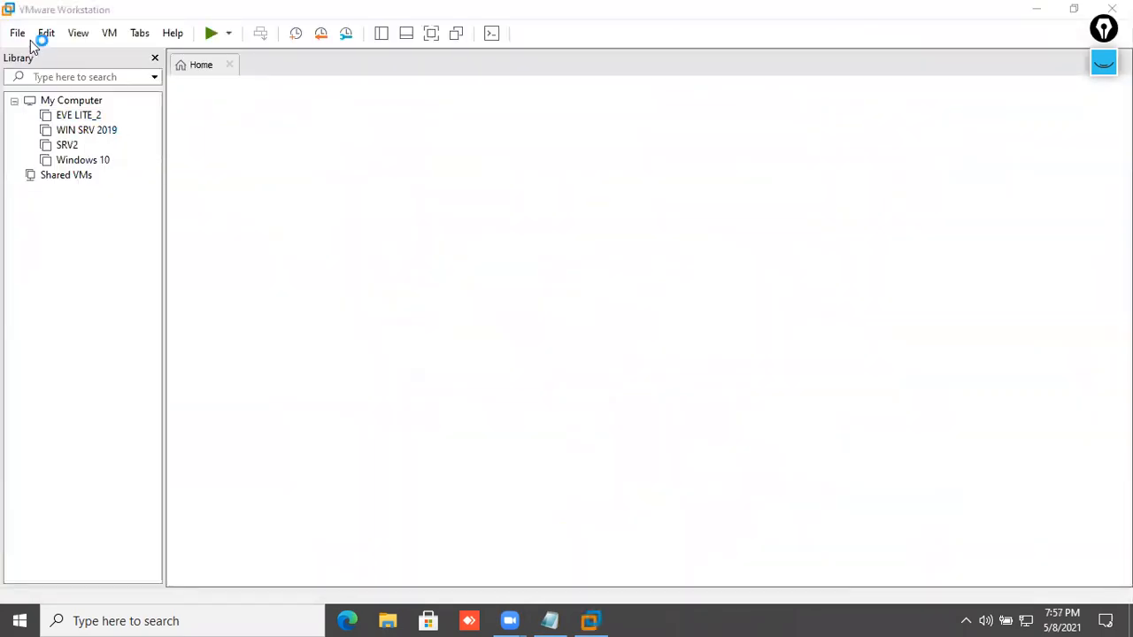
- Close the WIN SRV 2019 tab and start a Typical new VM with Windows Server 2016 as guest version
click(18, 33)
click(337, 68)
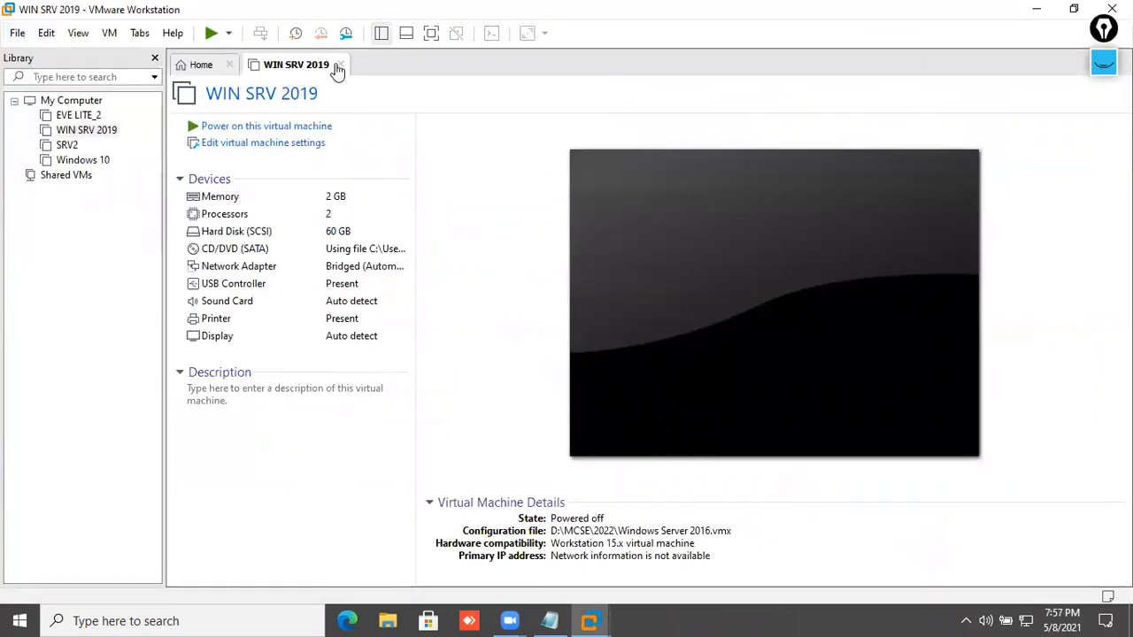
click(18, 32)
click(88, 55)
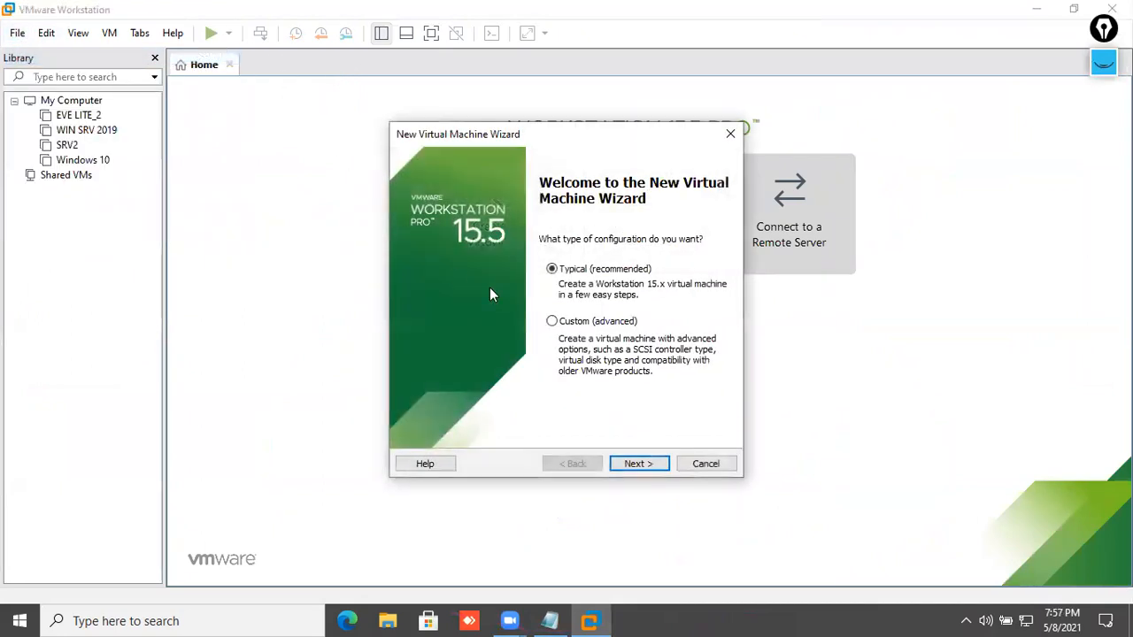
click(670, 464)
click(657, 464)
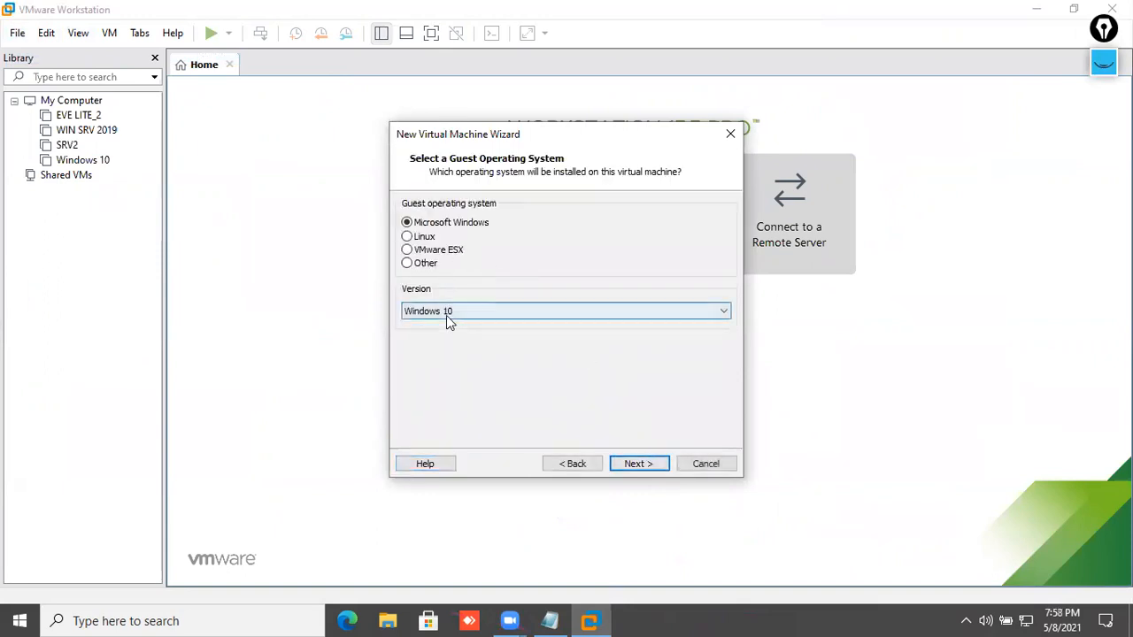
click(447, 314)
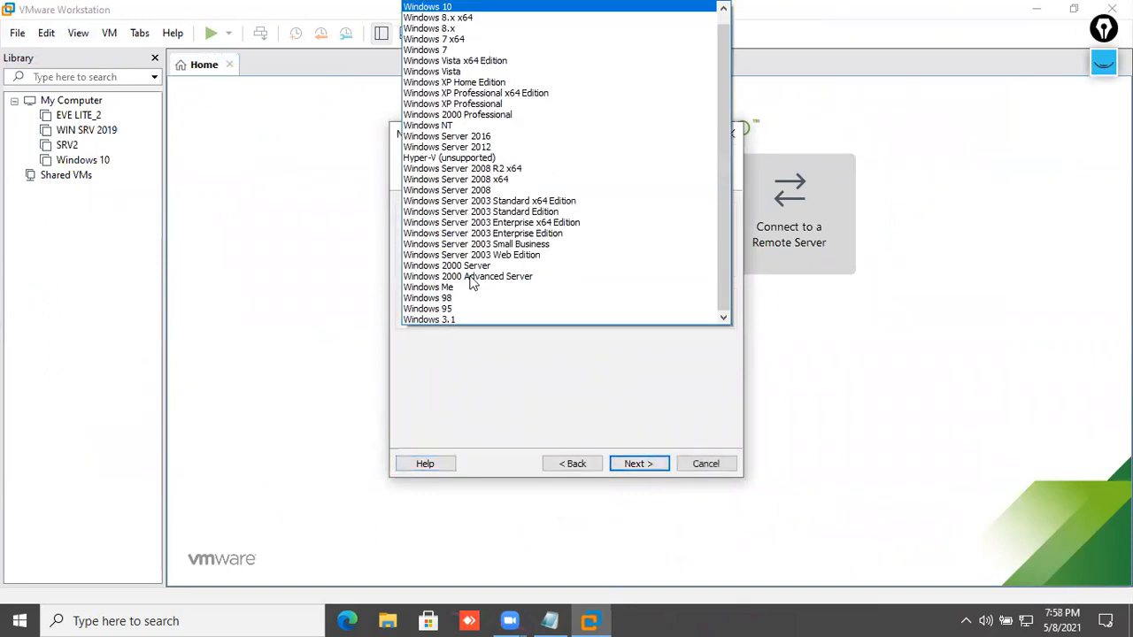
click(506, 144)
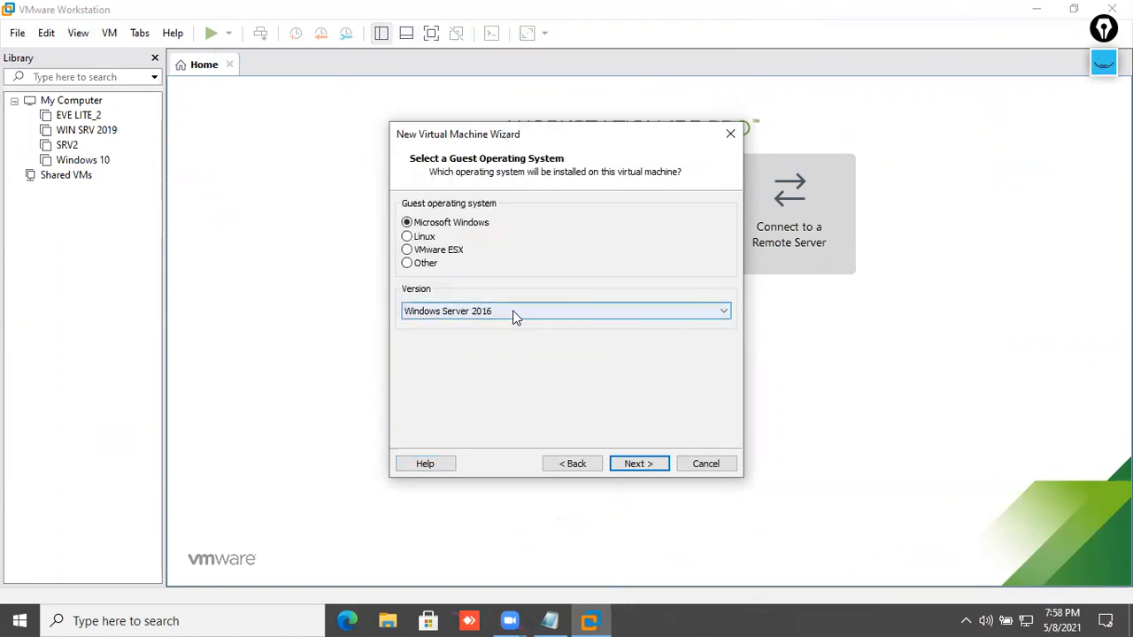
click(646, 463)
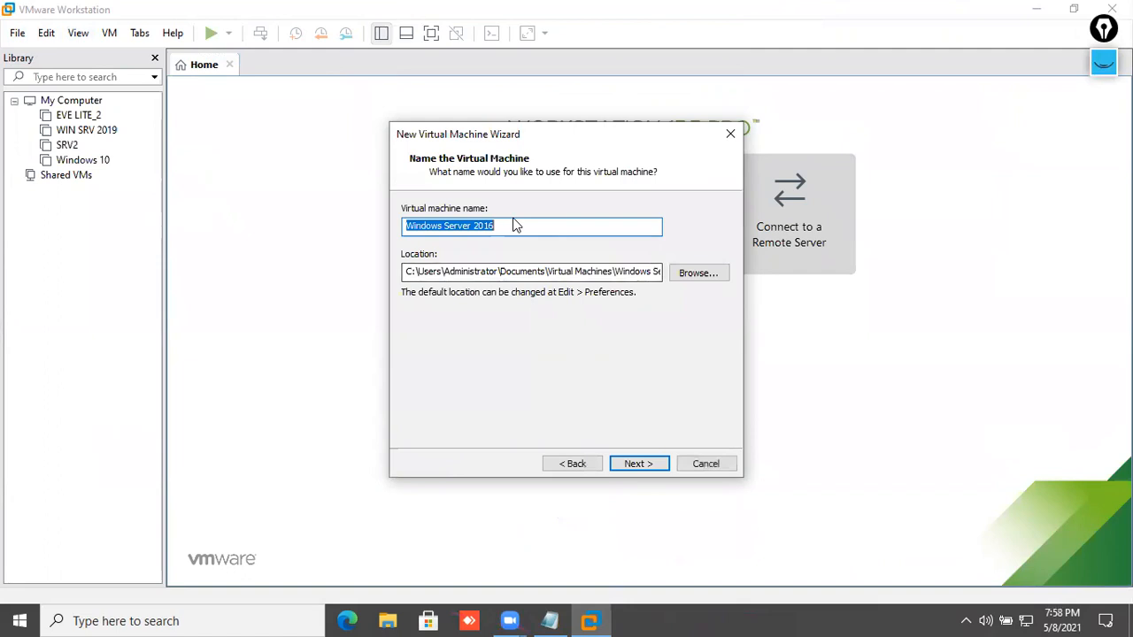
- Name the VM Windows Server 2022 and store it in a new D:\SRV2022 folder
click(514, 223)
key(BackSpace)
key(BackSpace)
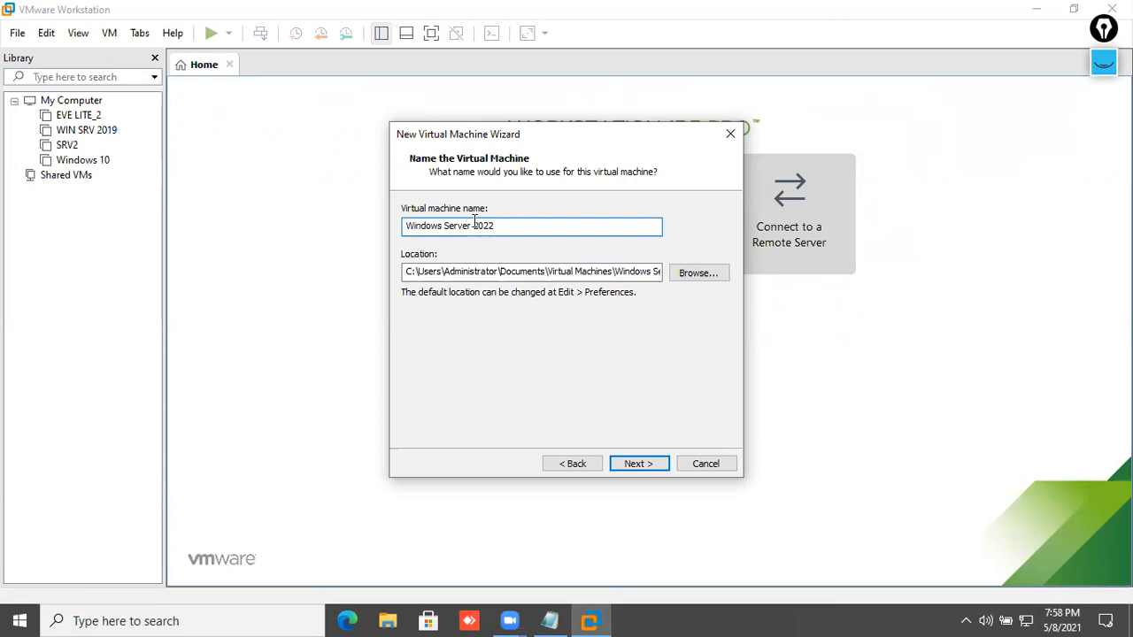
click(699, 274)
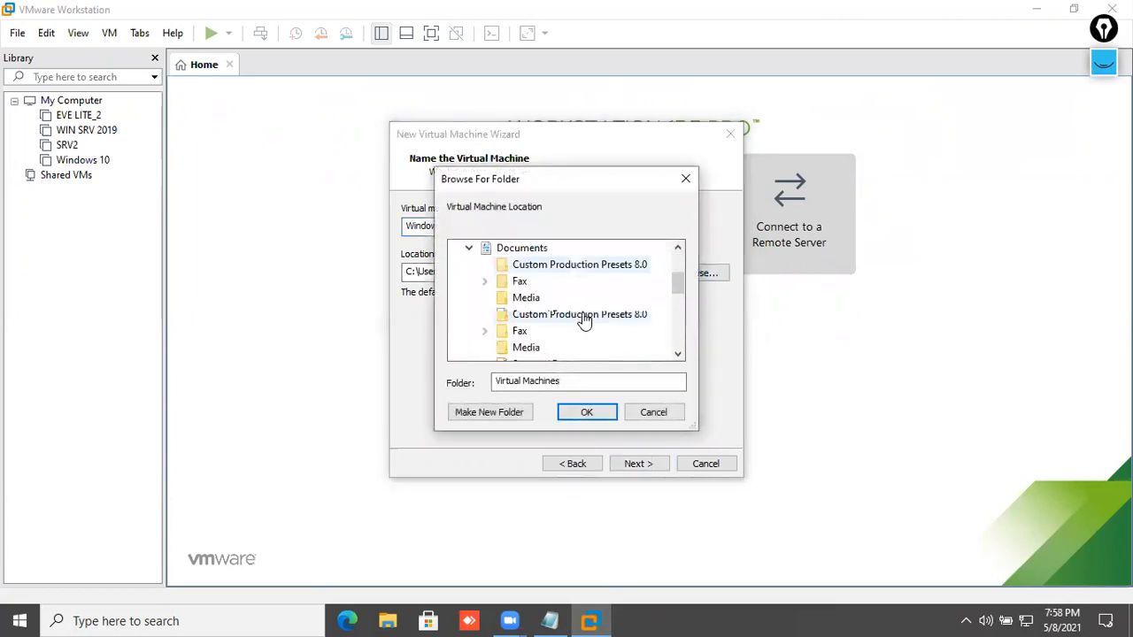
click(536, 347)
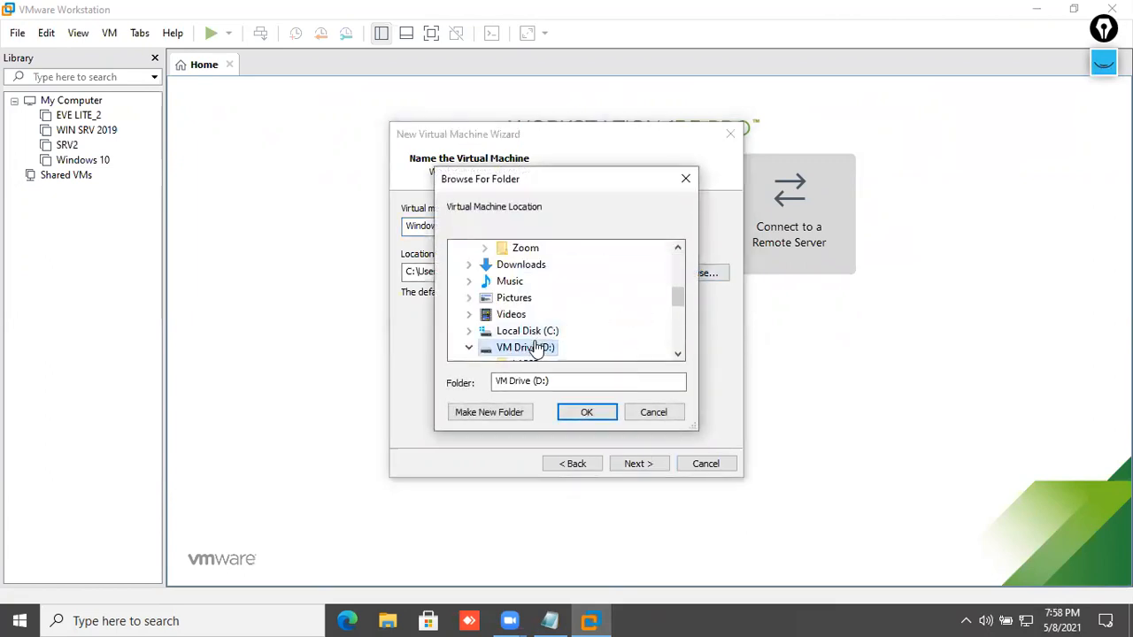
click(492, 413)
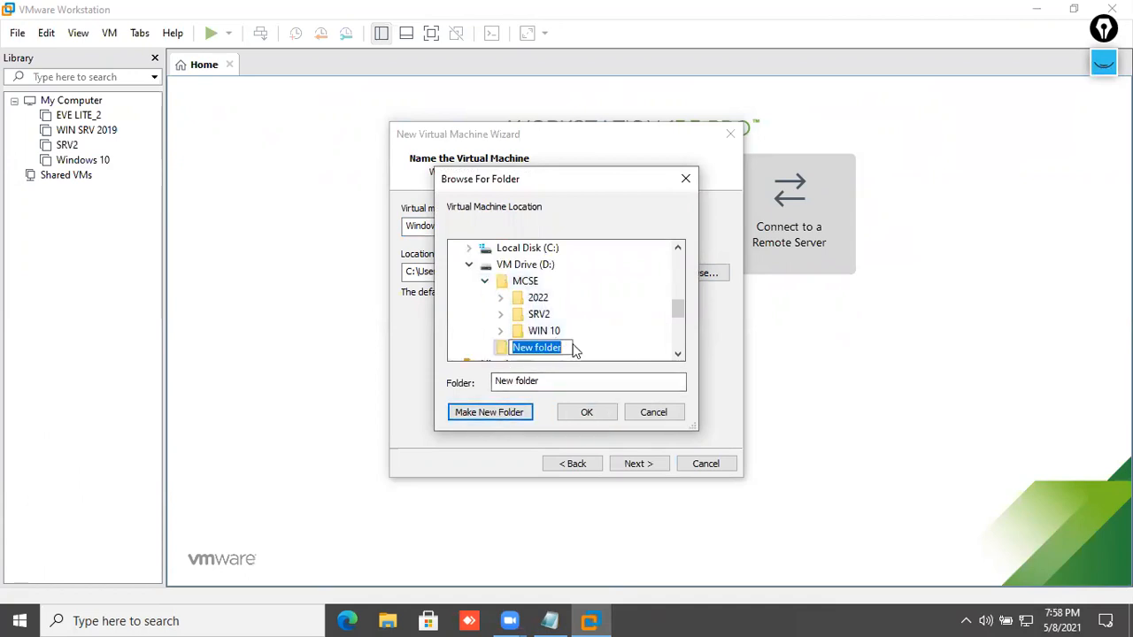
key(BackSpace)
text(SRV2022)
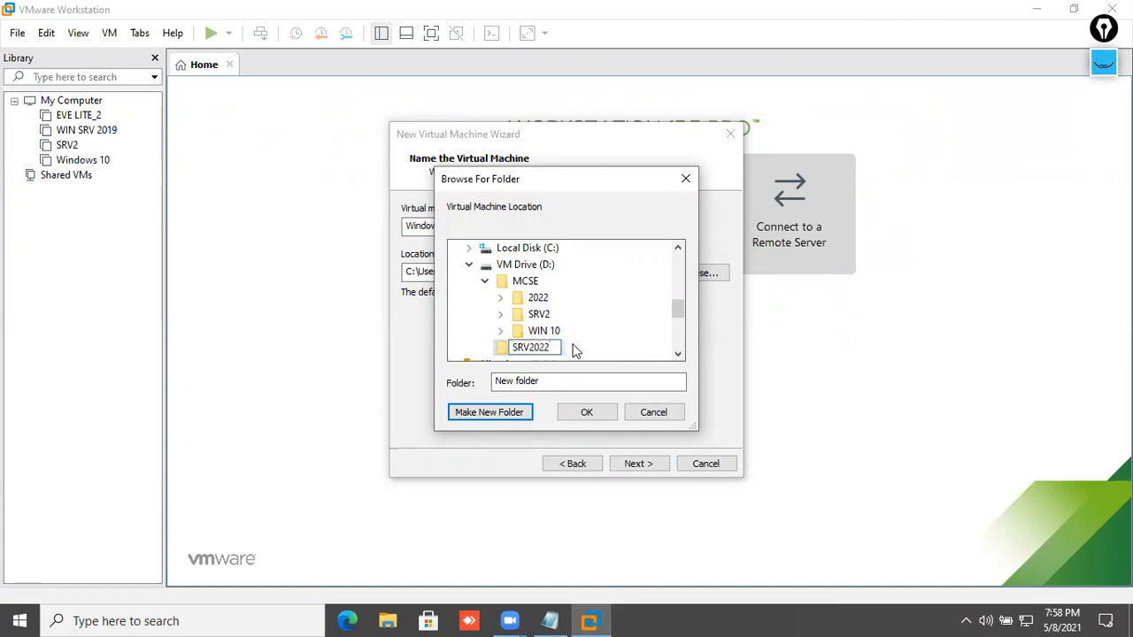
key(Return)
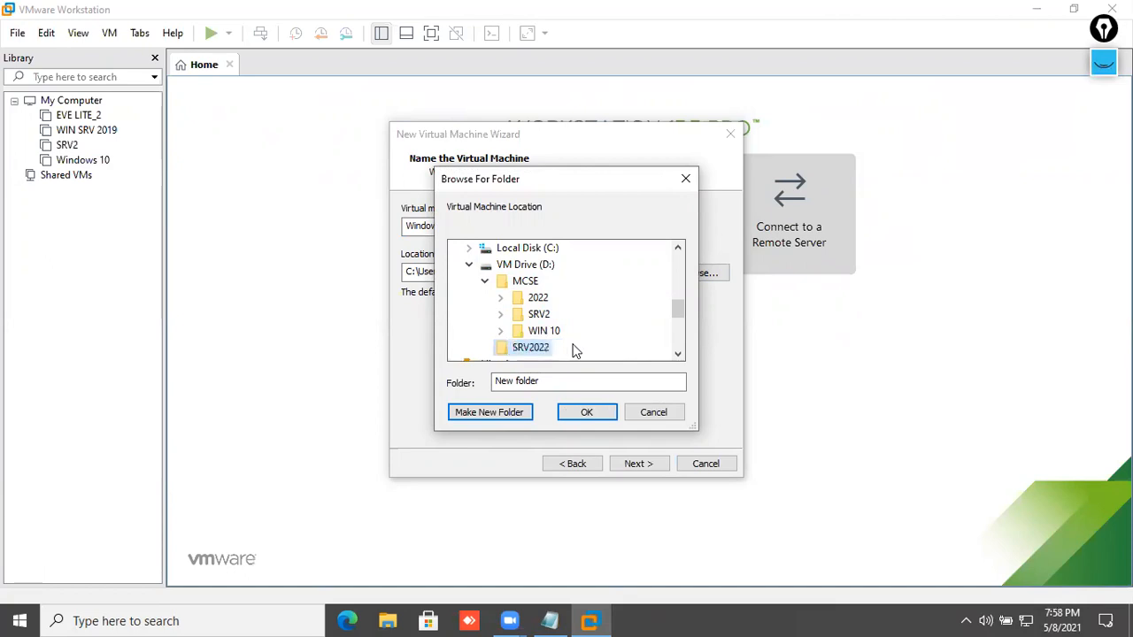
click(587, 412)
- Store the virtual disk as a single file
drag(526, 271, 406, 271)
drag(511, 228, 374, 242)
click(452, 272)
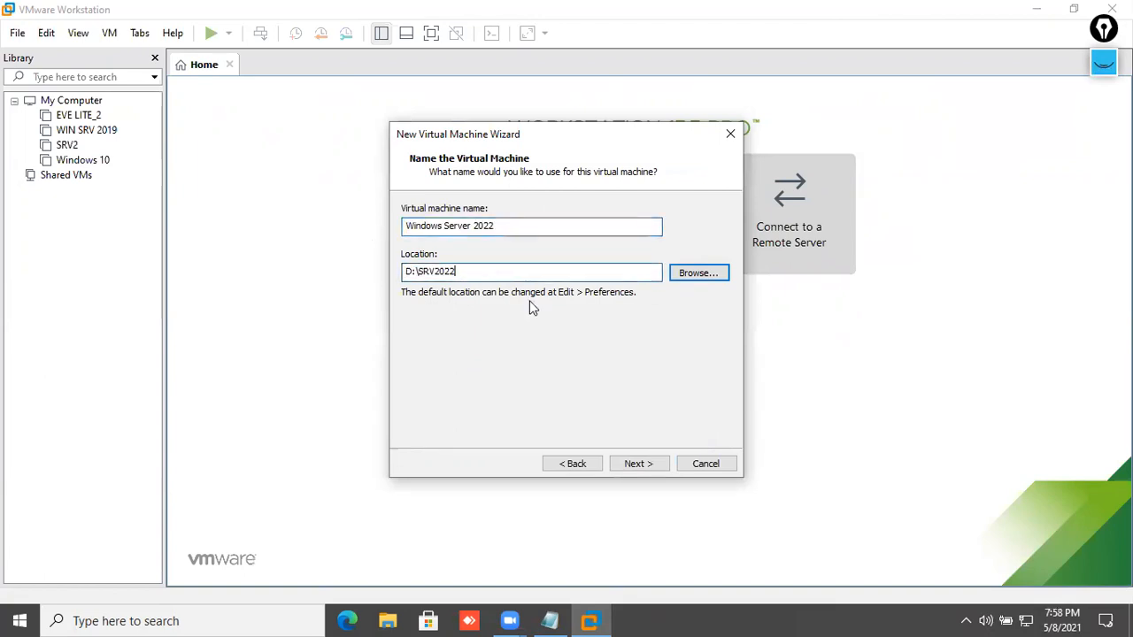
click(639, 463)
click(468, 308)
- Give the VM 4 GB memory and 1 processor with 4 cores
click(632, 464)
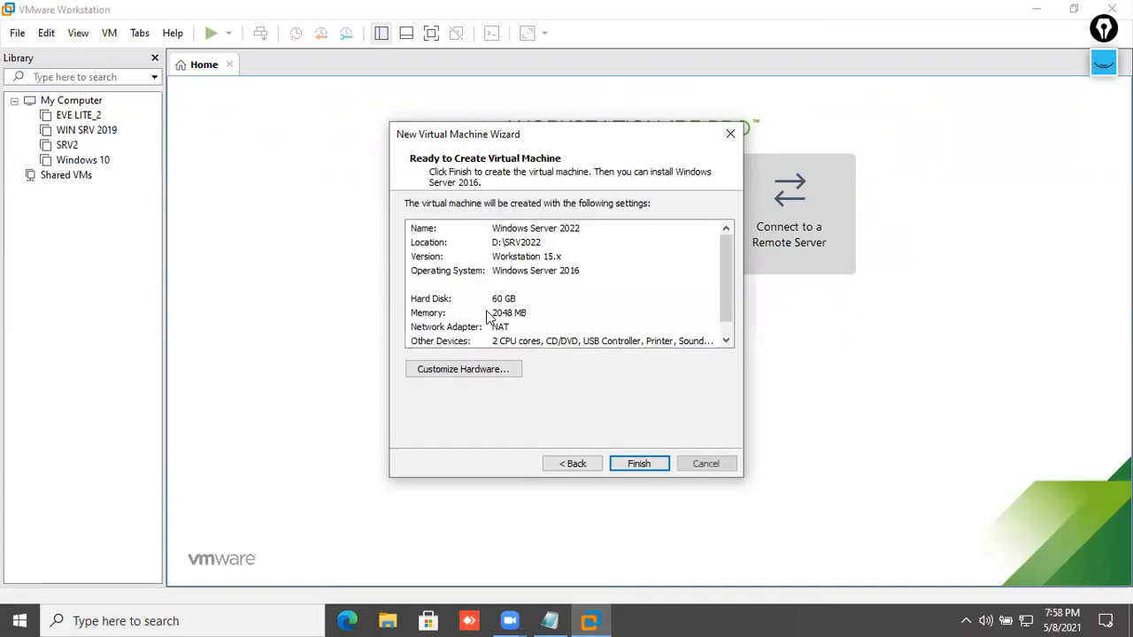
click(472, 376)
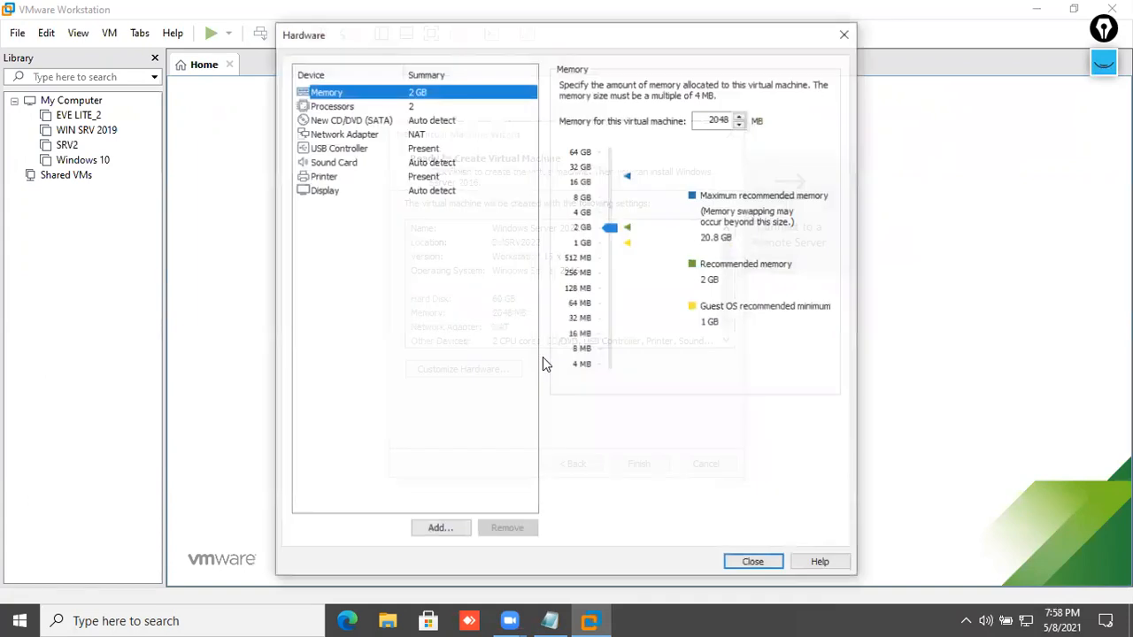
drag(611, 229, 610, 220)
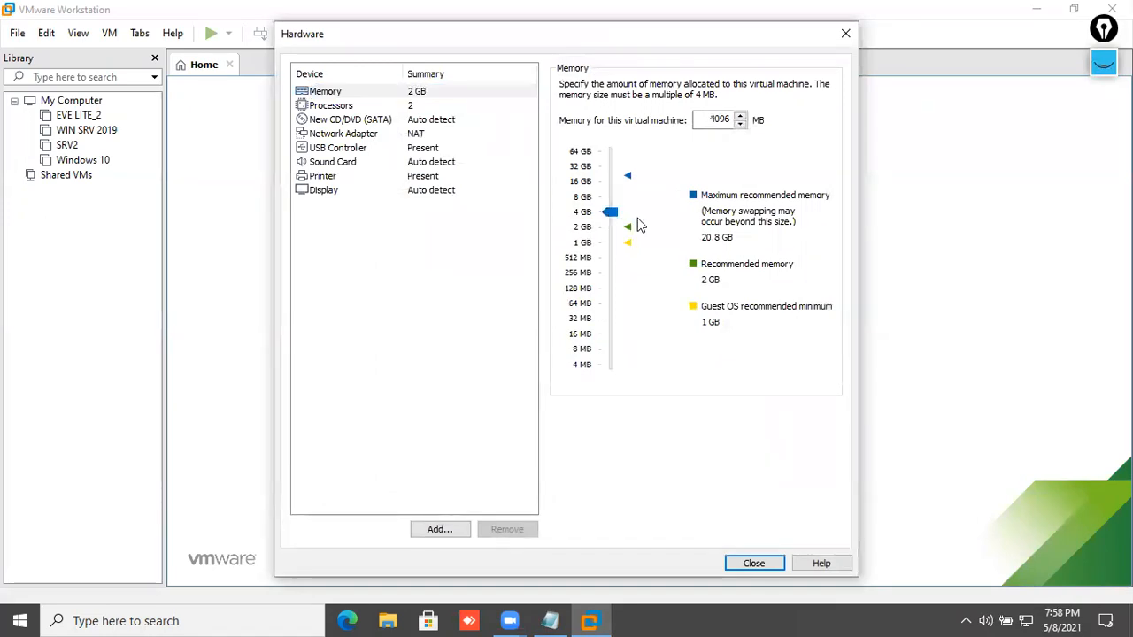
click(409, 106)
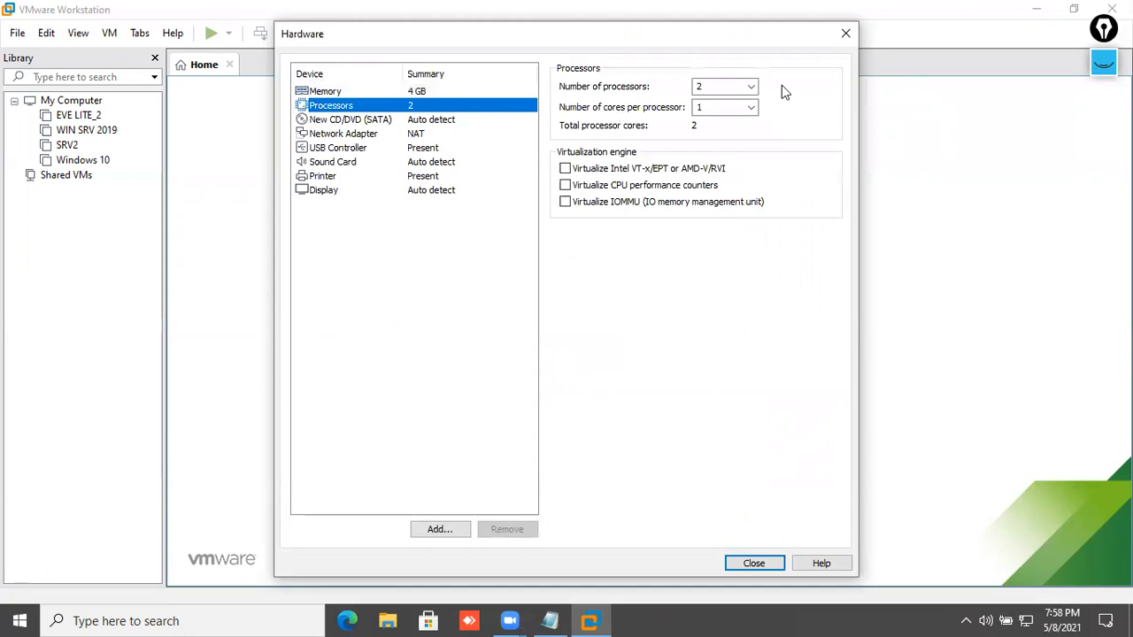
click(751, 86)
click(721, 99)
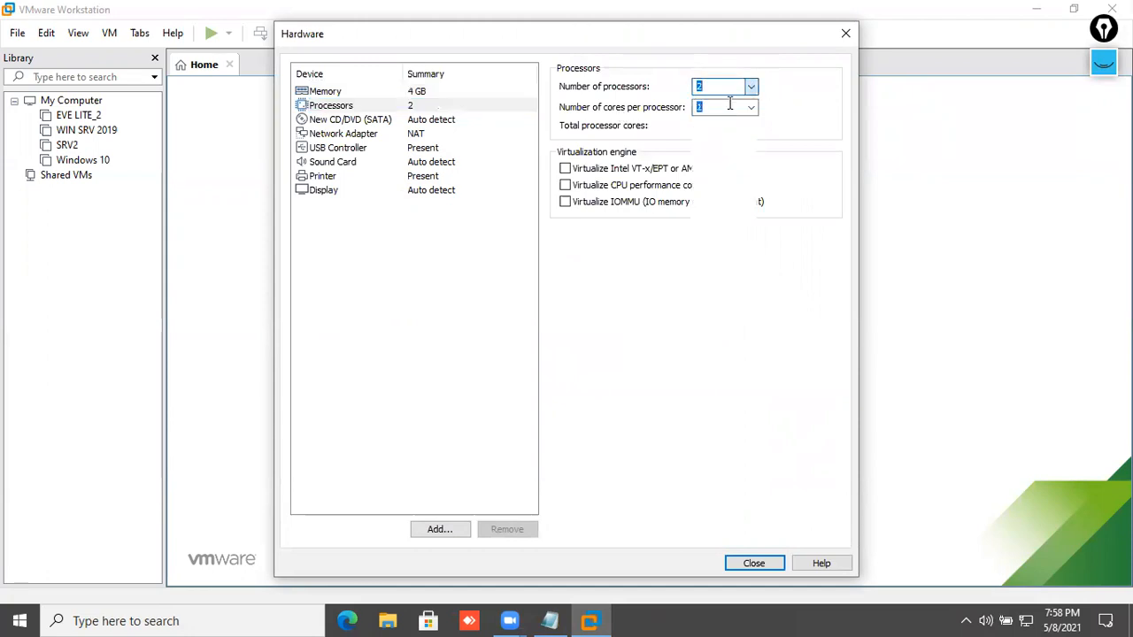
click(751, 107)
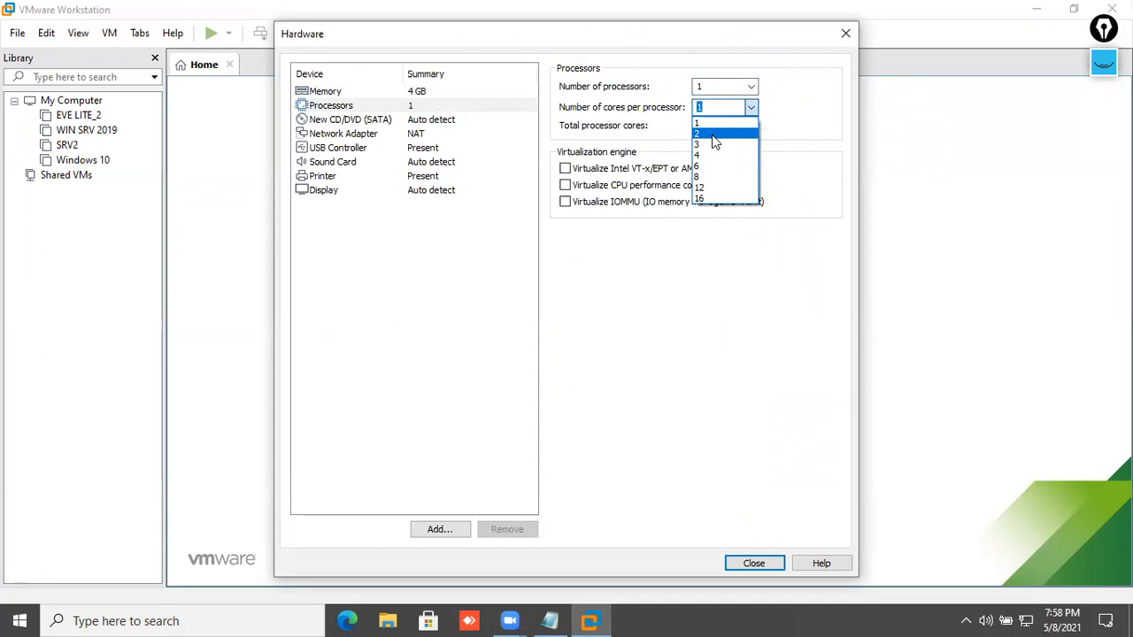
click(711, 155)
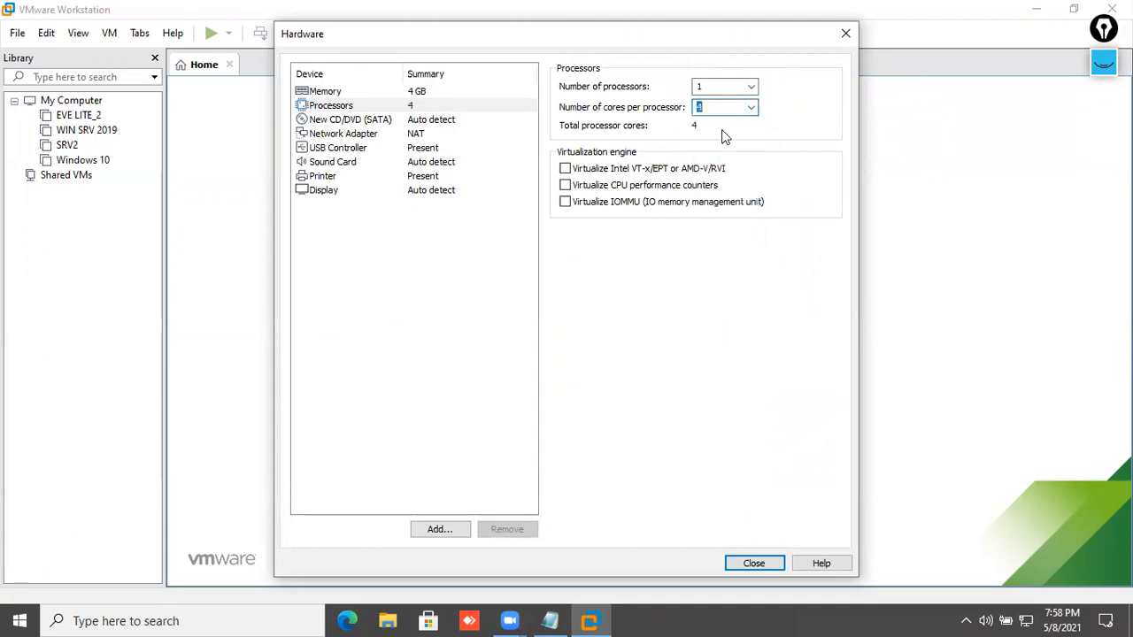
- Set the network adapter to Bridged
click(414, 134)
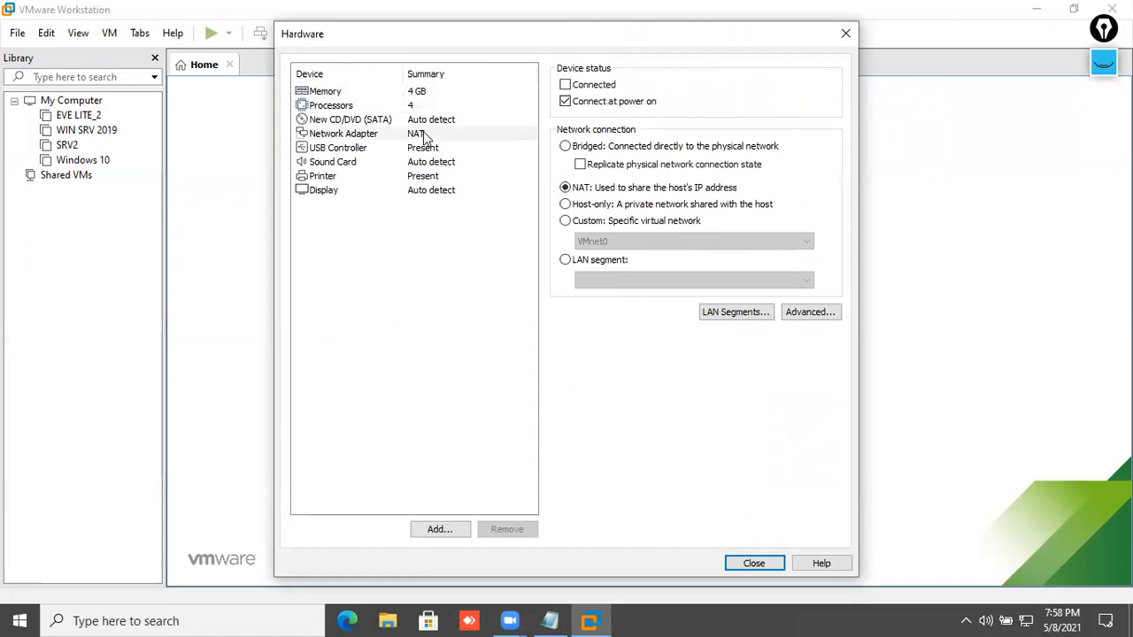
click(584, 147)
click(466, 148)
click(456, 162)
click(449, 133)
- Attach C:\2k19 iso\WIN SRV 2022.iso to the CD/DVD drive and close the hardware settings
click(444, 121)
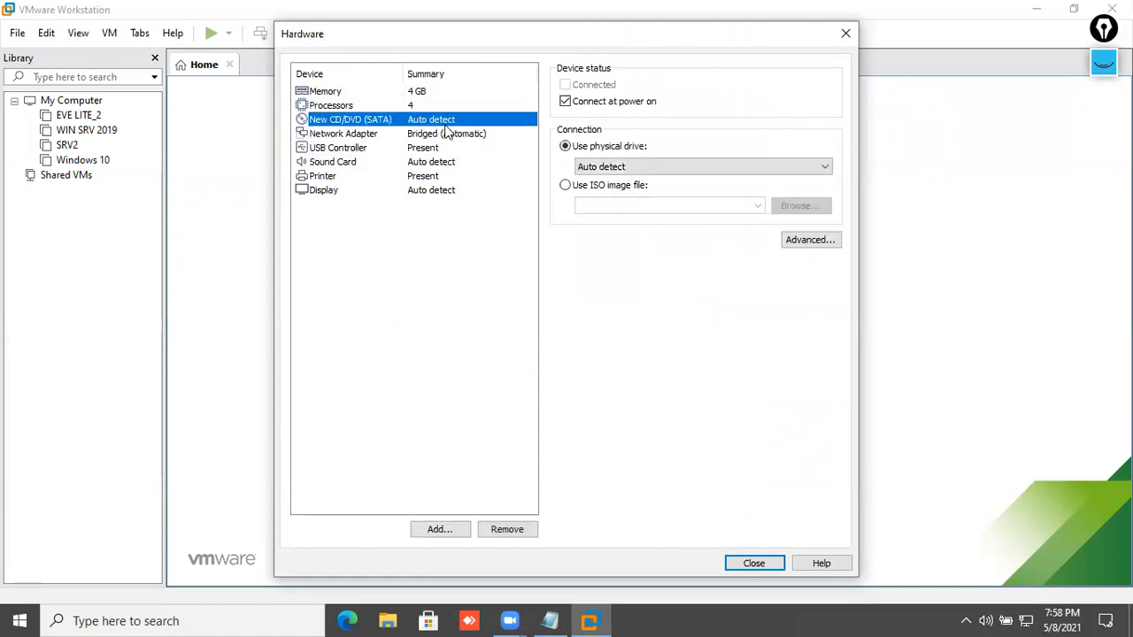
click(591, 188)
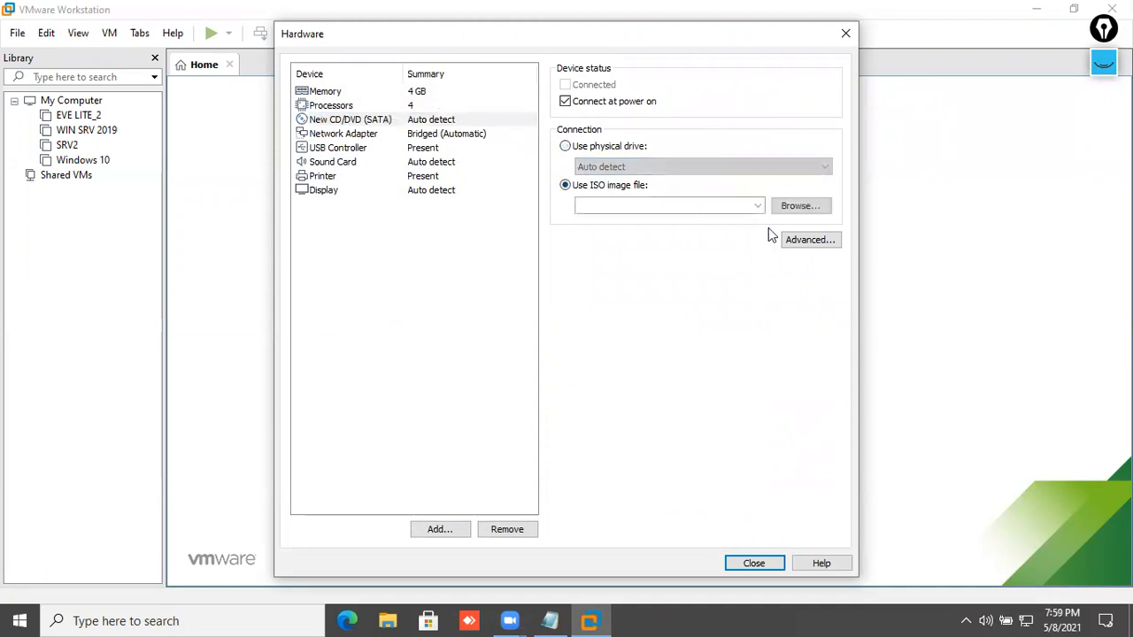
click(799, 207)
scroll(345, 292, down, 1)
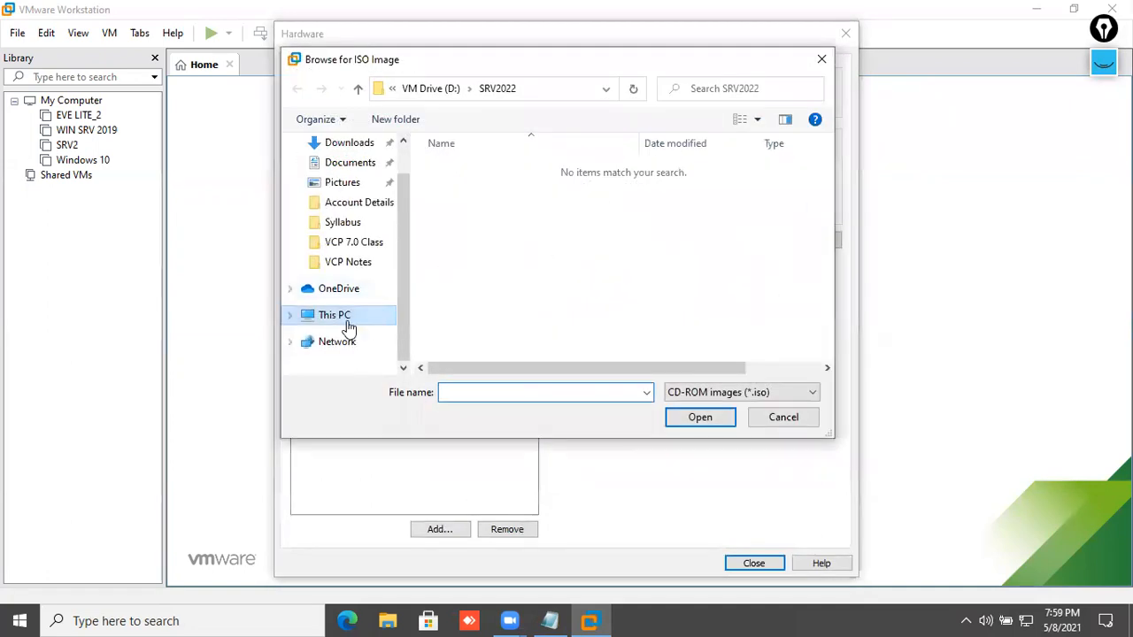
click(345, 316)
scroll(506, 291, down, 3)
double_click(530, 302)
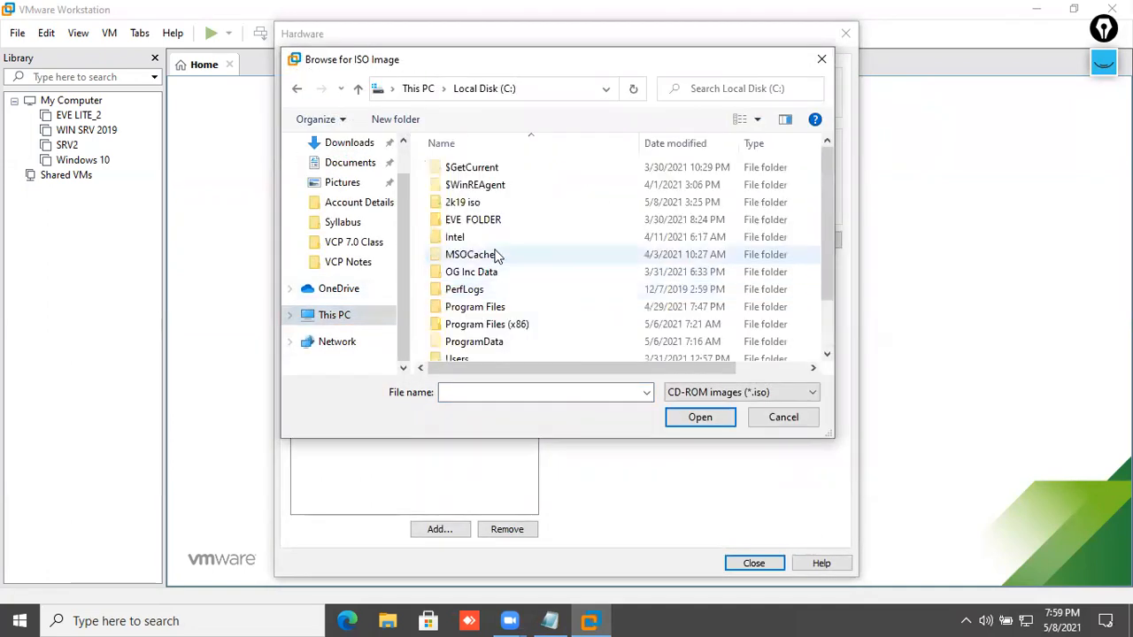
double_click(476, 274)
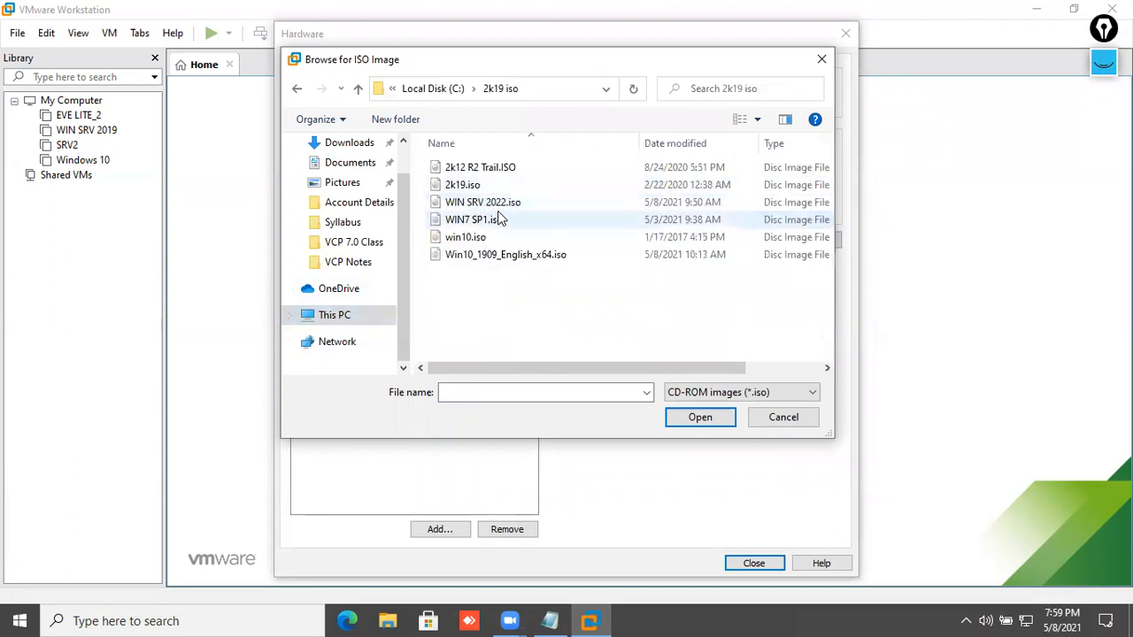
click(496, 204)
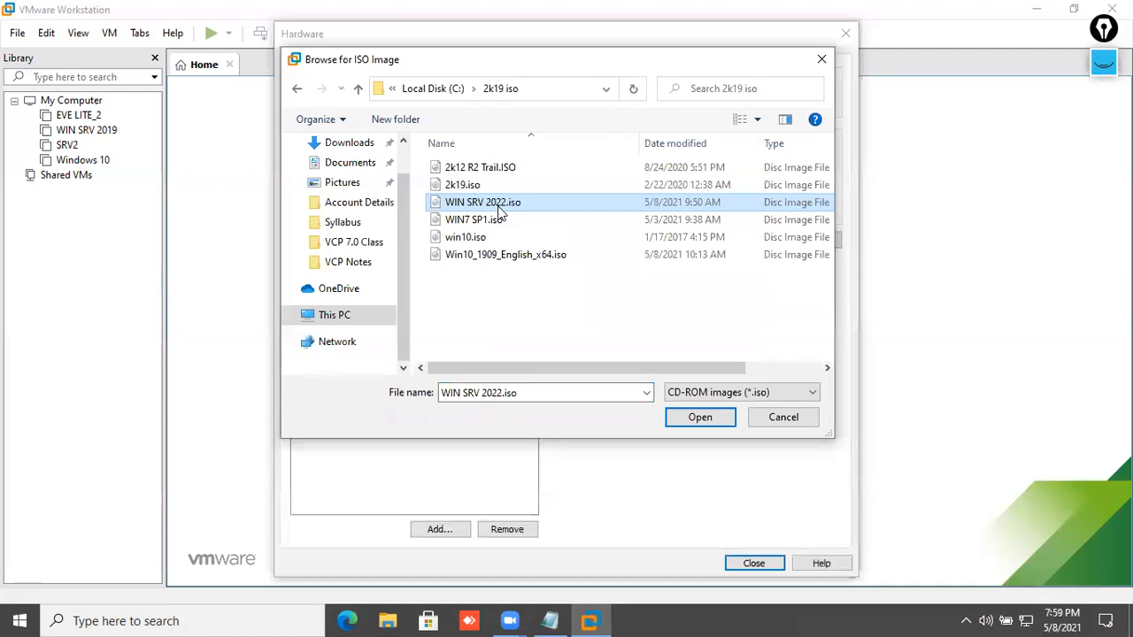
double_click(500, 204)
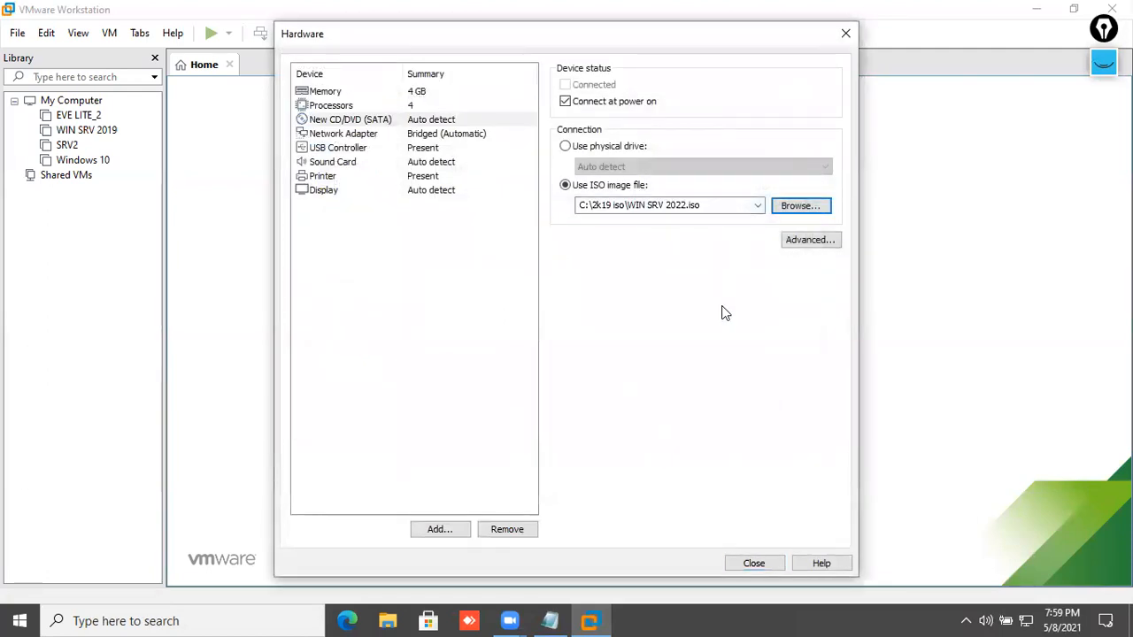
click(754, 563)
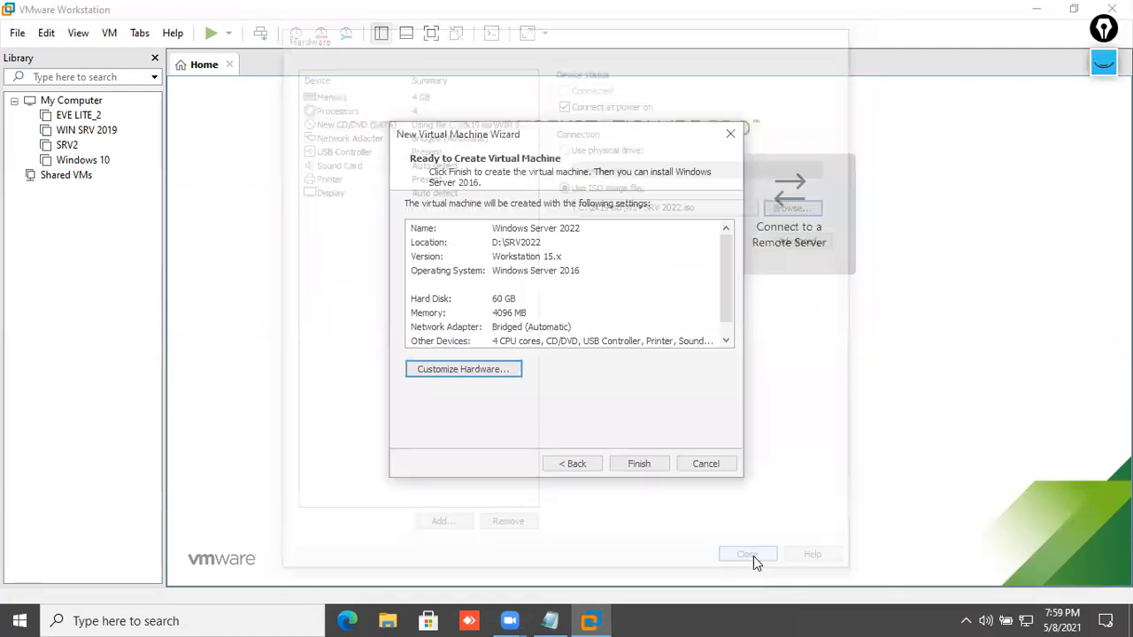
- Finish the wizard to create the Windows Server 2022 VM
click(644, 466)
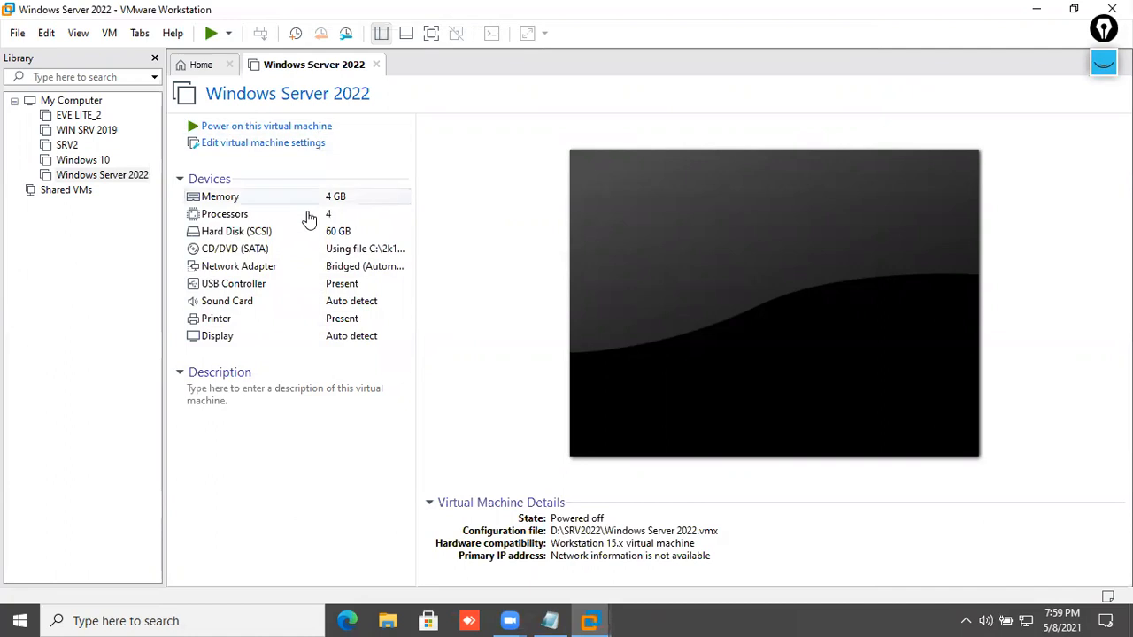
- Power on the Windows Server 2022 VM and boot it from the DVD
click(254, 134)
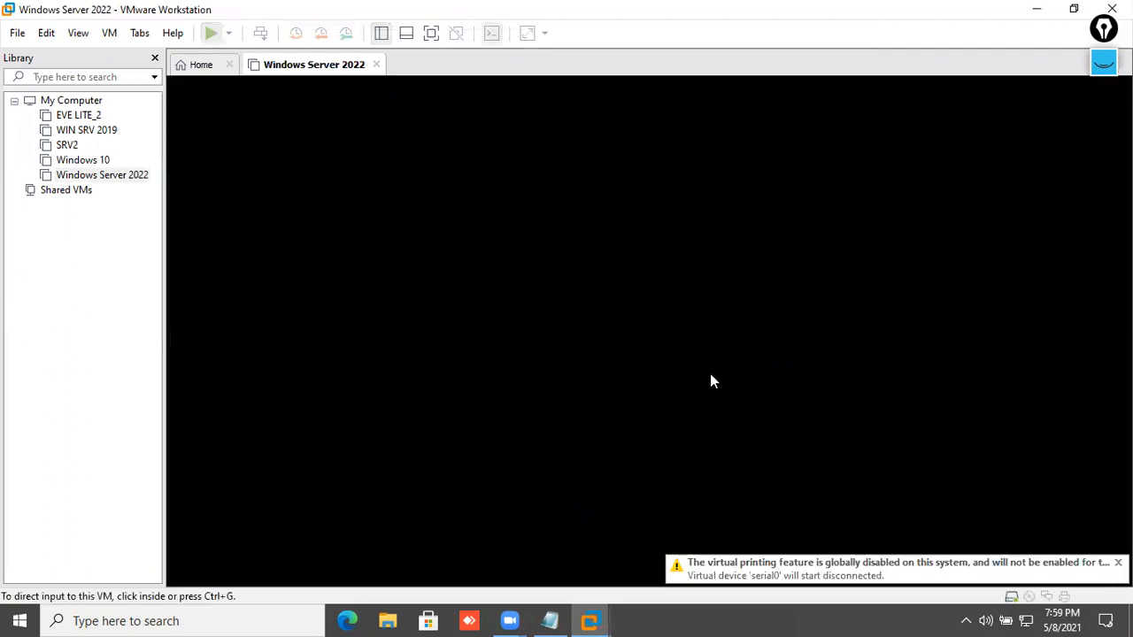
click(1118, 544)
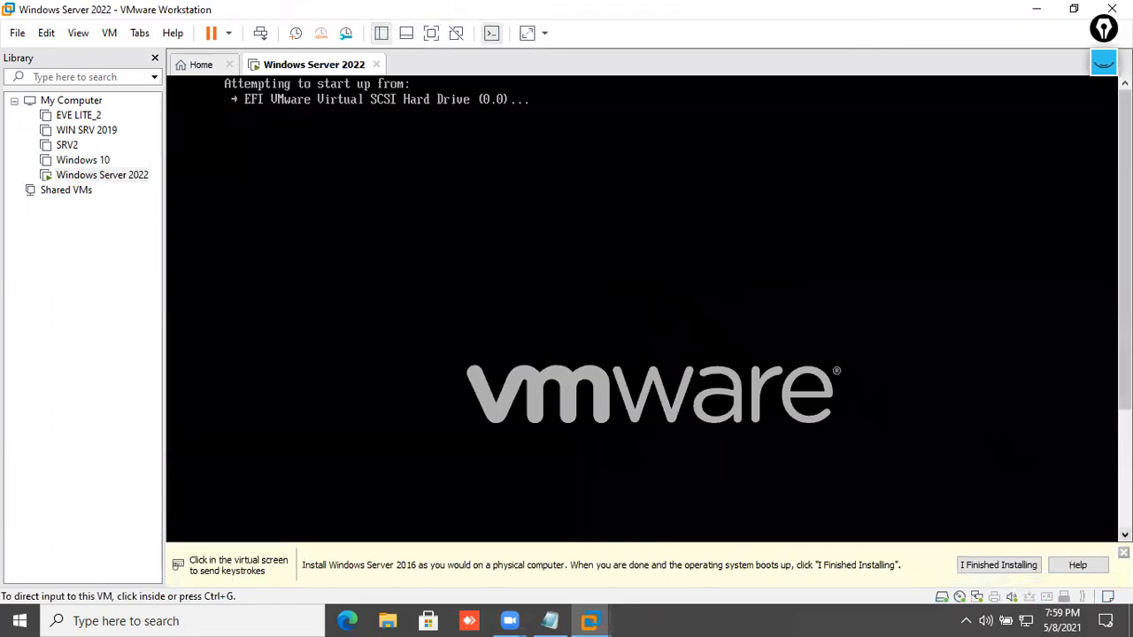
click(684, 305)
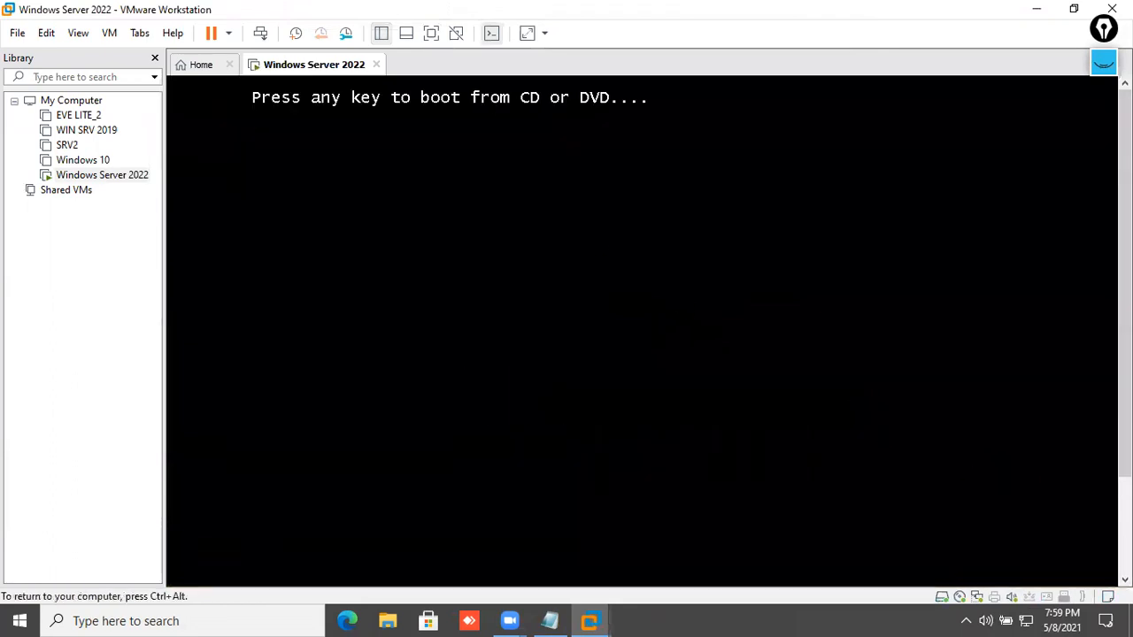
key(Return)
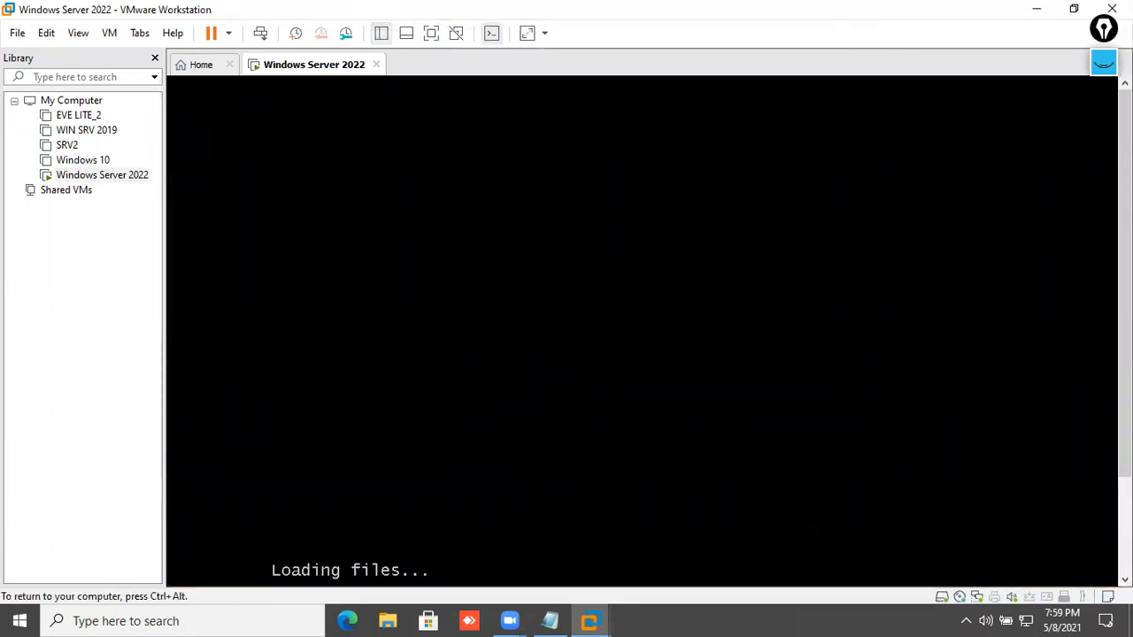
key(ctrl+alt)
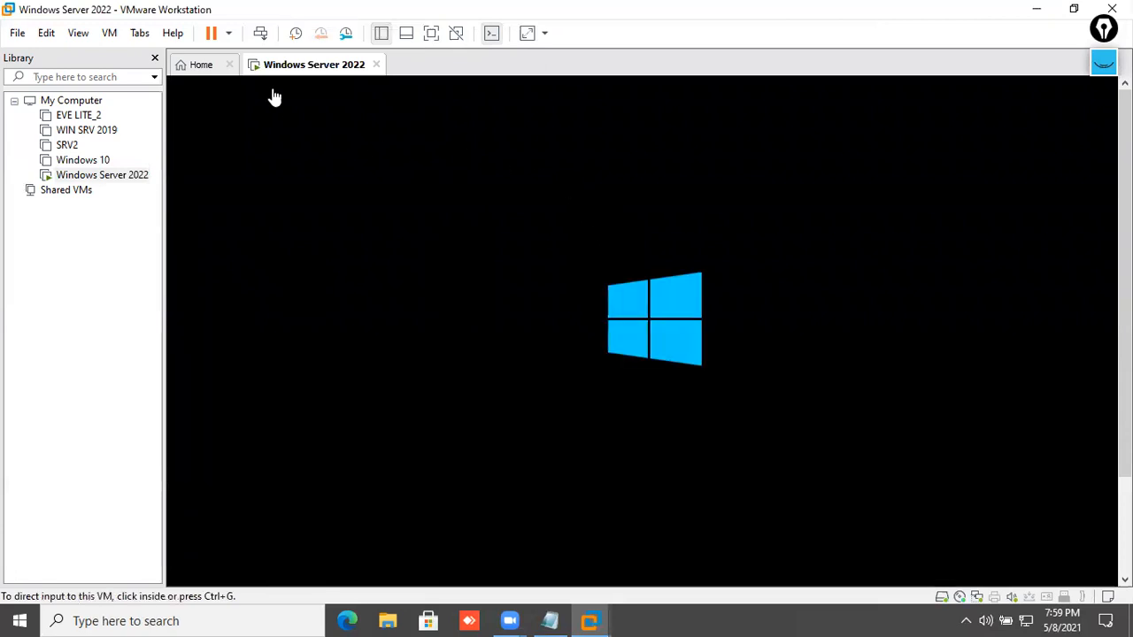
click(79, 36)
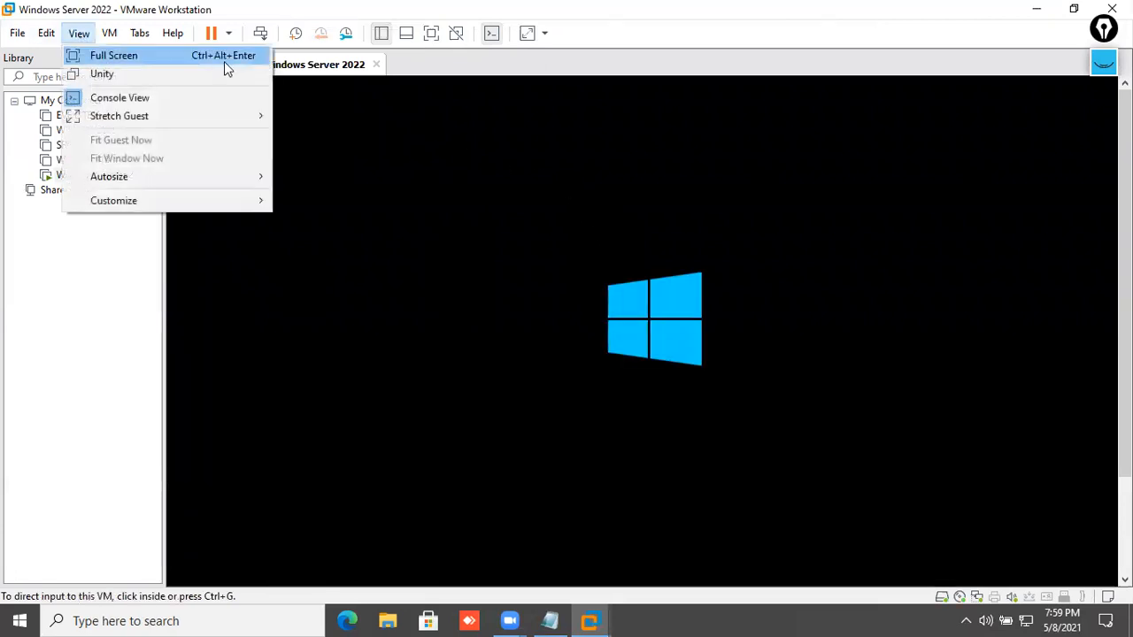
click(1066, 264)
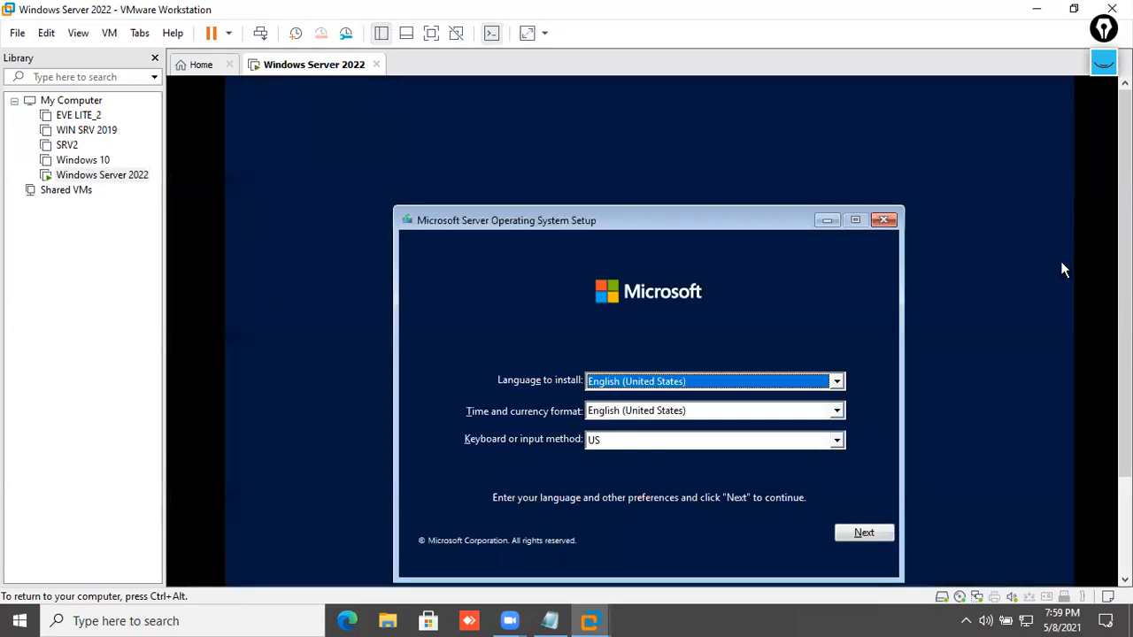
key(ctrl+alt)
scroll(649, 336, down, 2)
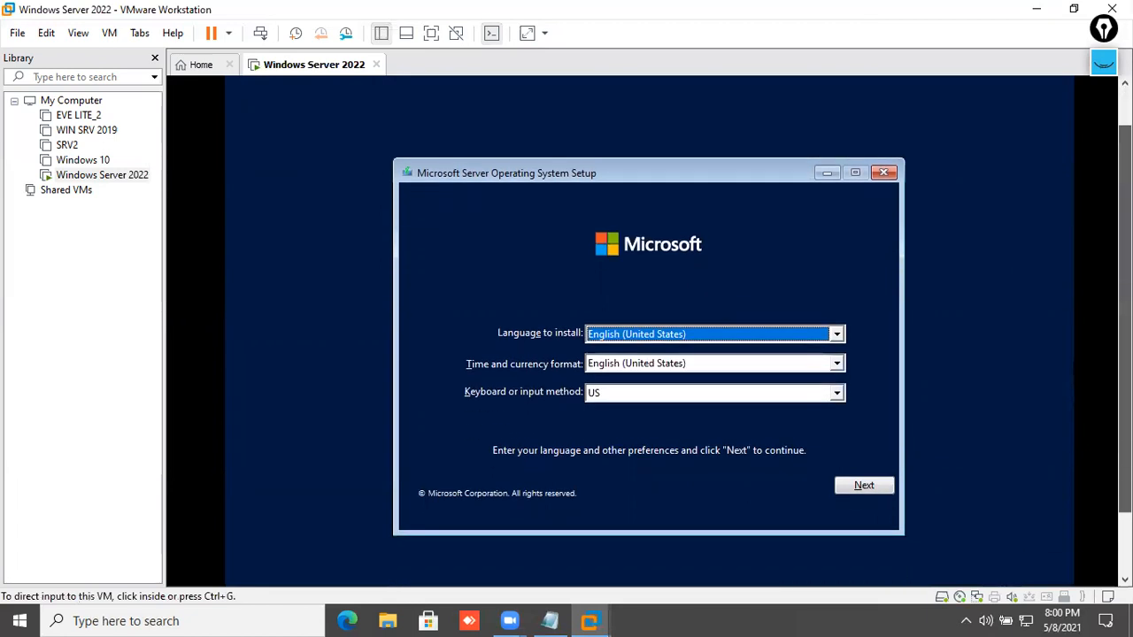
click(624, 230)
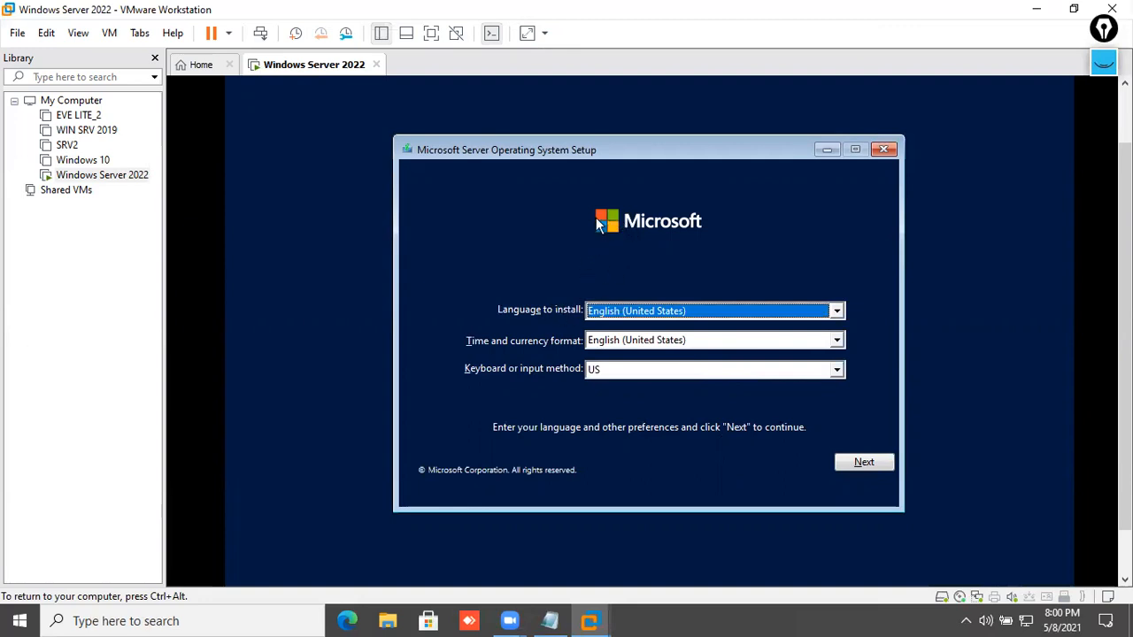
- Accept the default language, begin installation and skip the product key
click(873, 466)
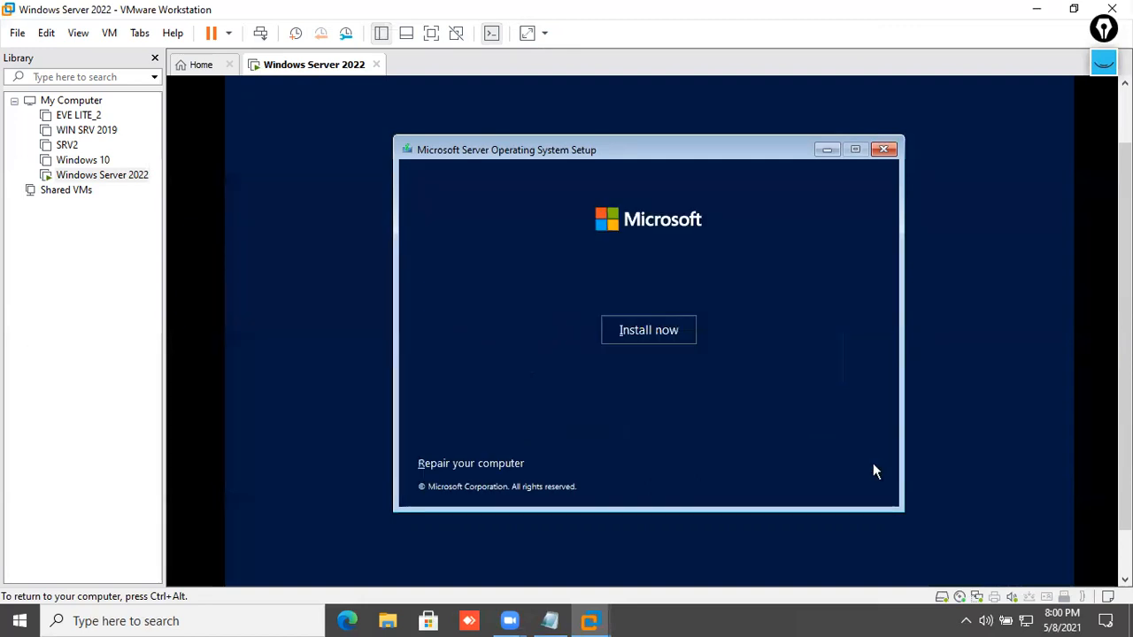
click(674, 346)
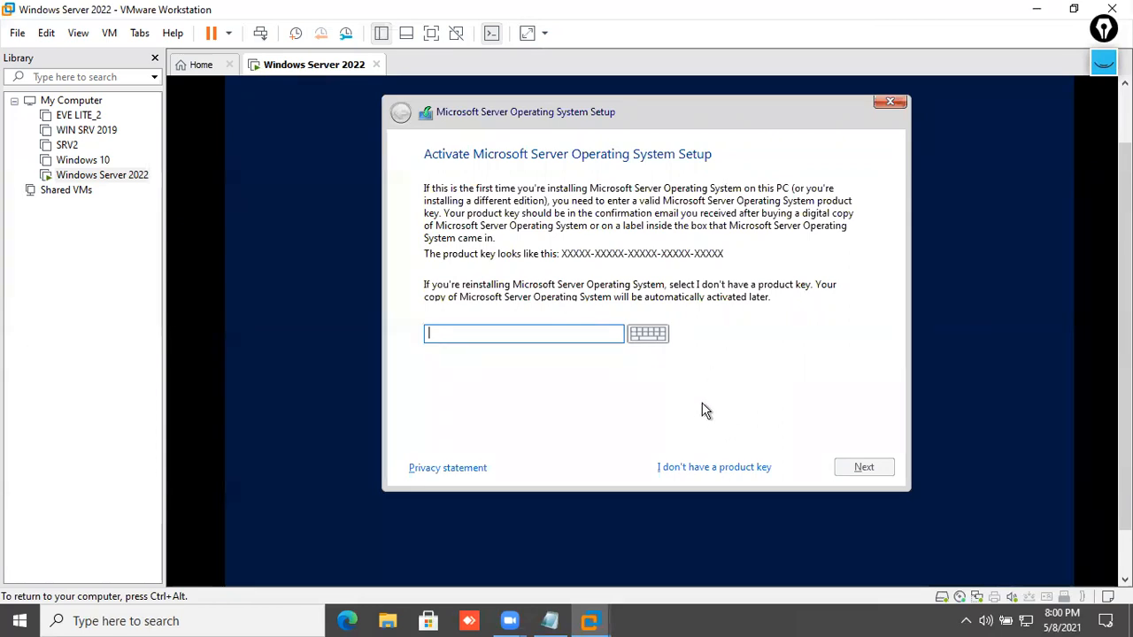
click(704, 475)
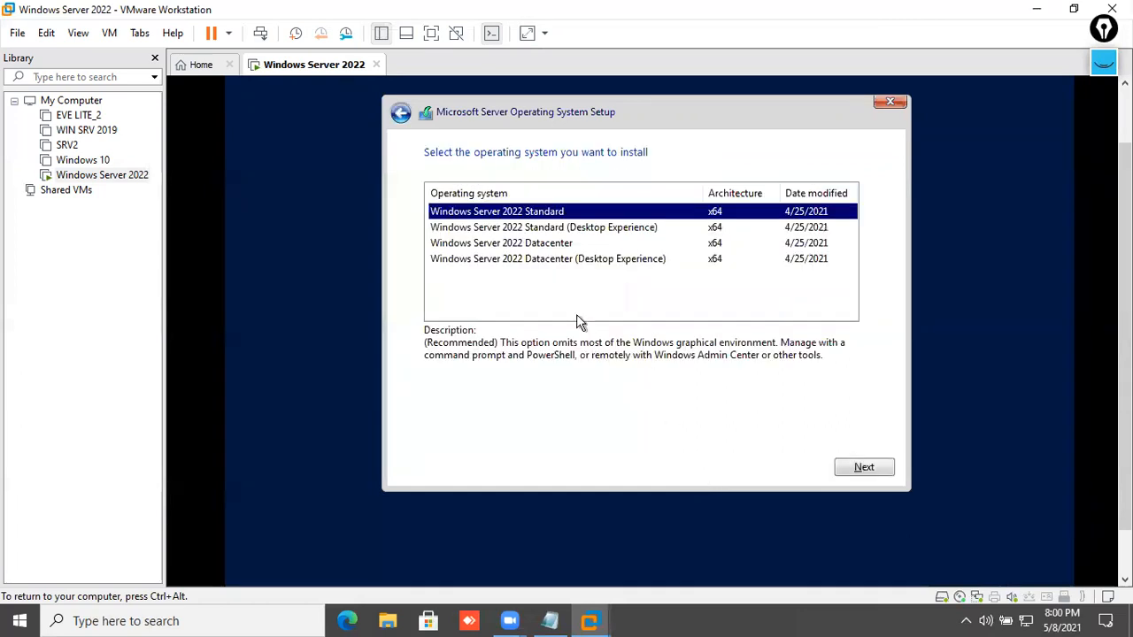
- Compare the editions and choose Windows Server 2022 Datacenter (Desktop Experience)
click(551, 229)
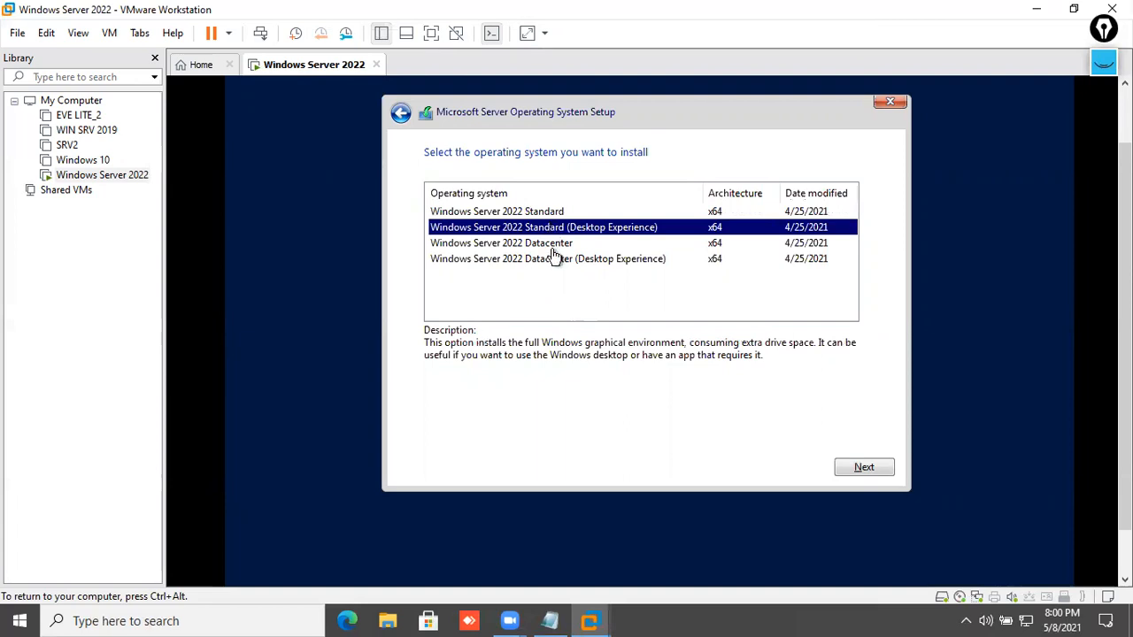
click(549, 246)
click(540, 258)
click(558, 246)
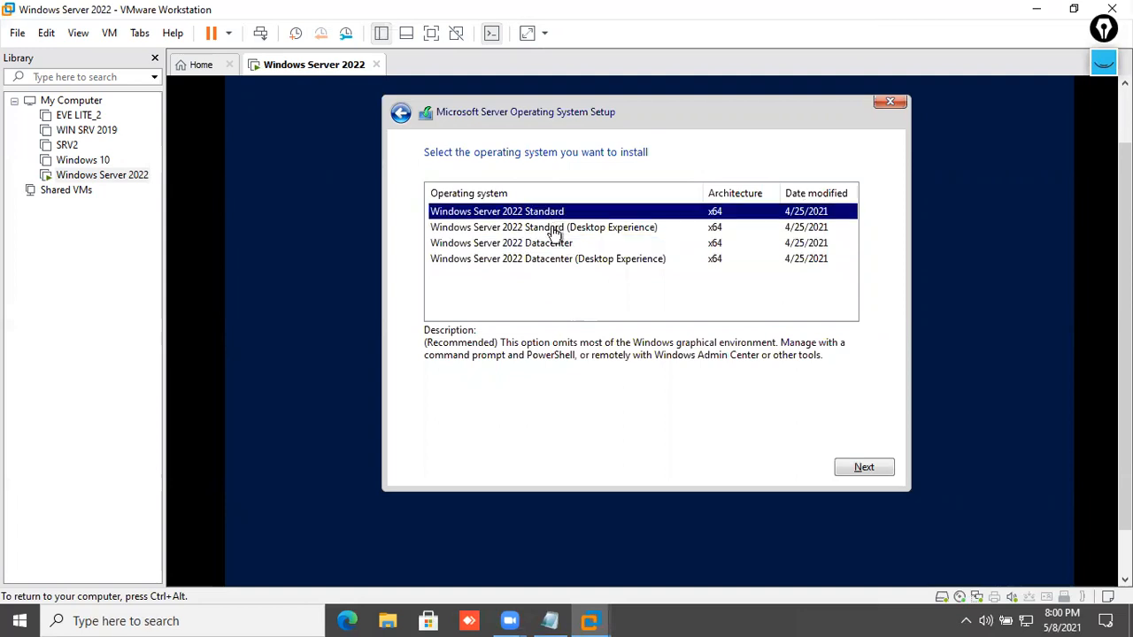
click(553, 228)
click(547, 245)
click(549, 261)
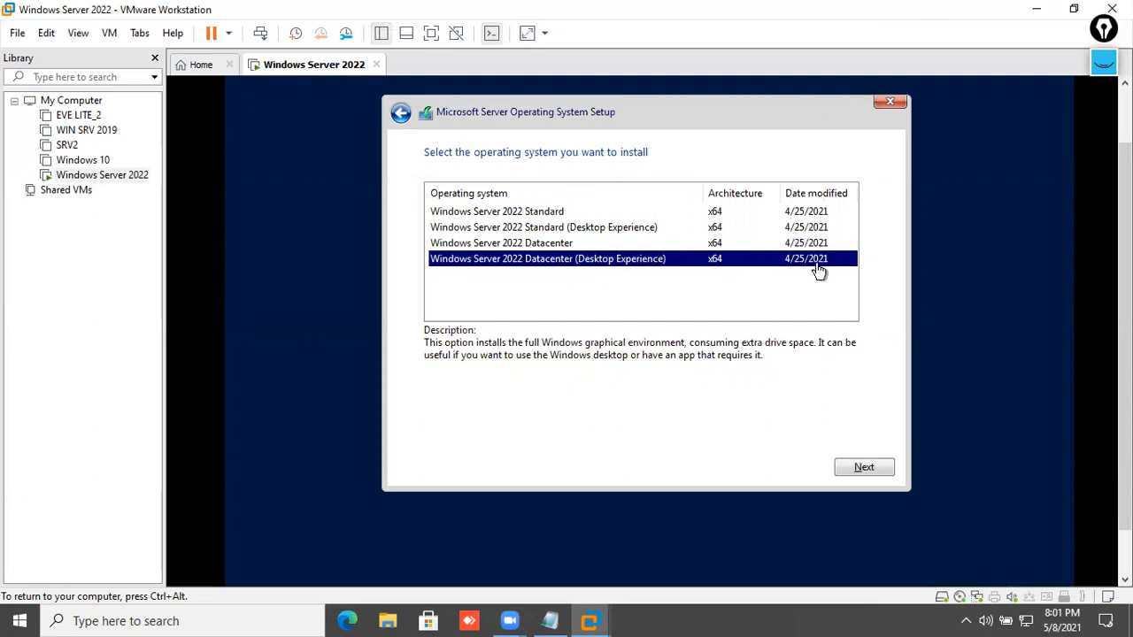
click(880, 468)
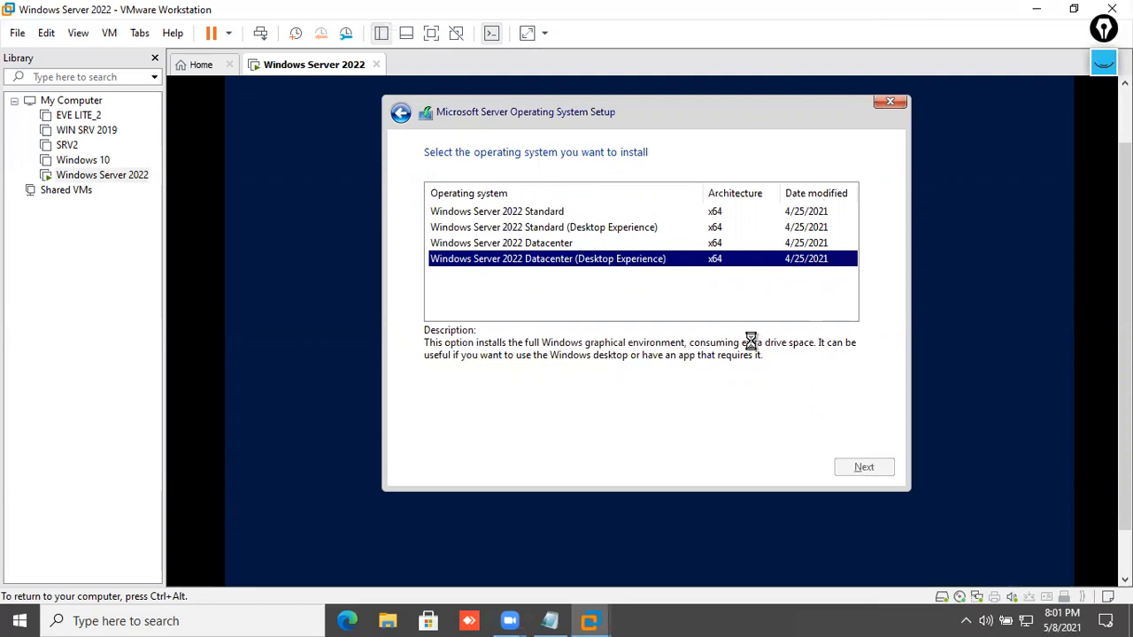
- Accept the Microsoft license terms and continue
scroll(566, 372, down, 5)
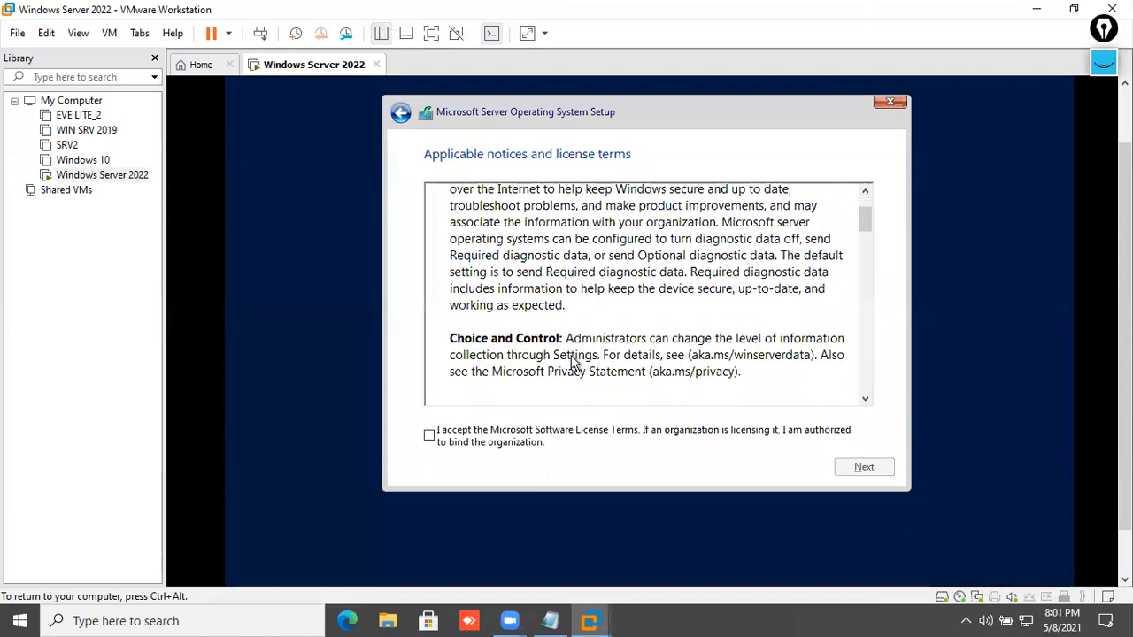
click(531, 443)
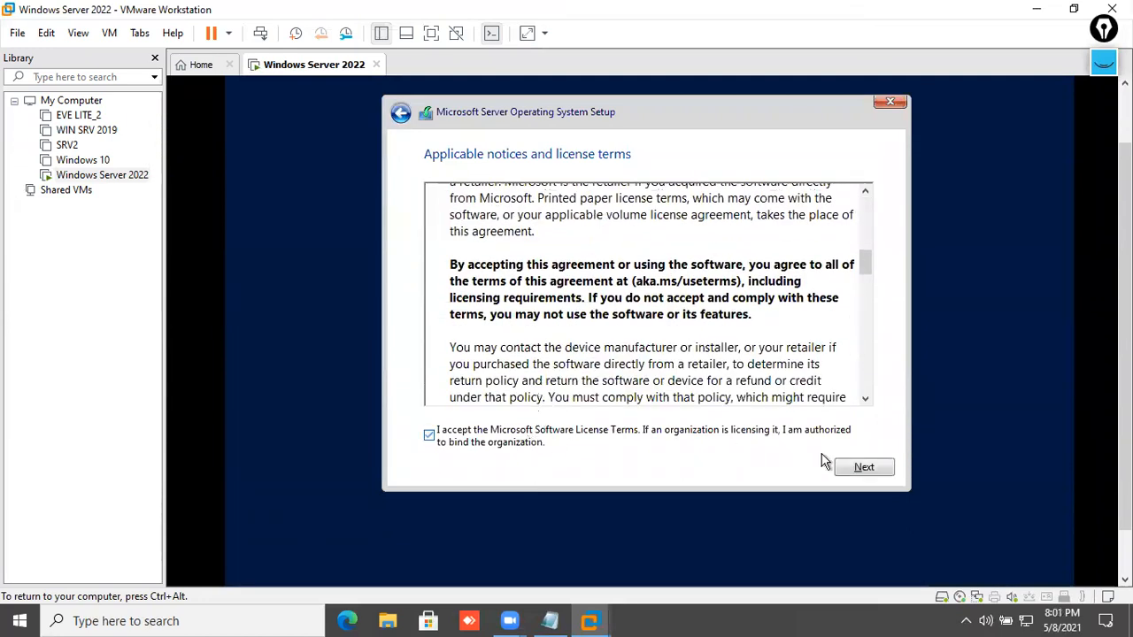
click(847, 470)
- Choose Custom install, create a 30000 MB partition, and install onto the new 29.2 GB partition
click(552, 324)
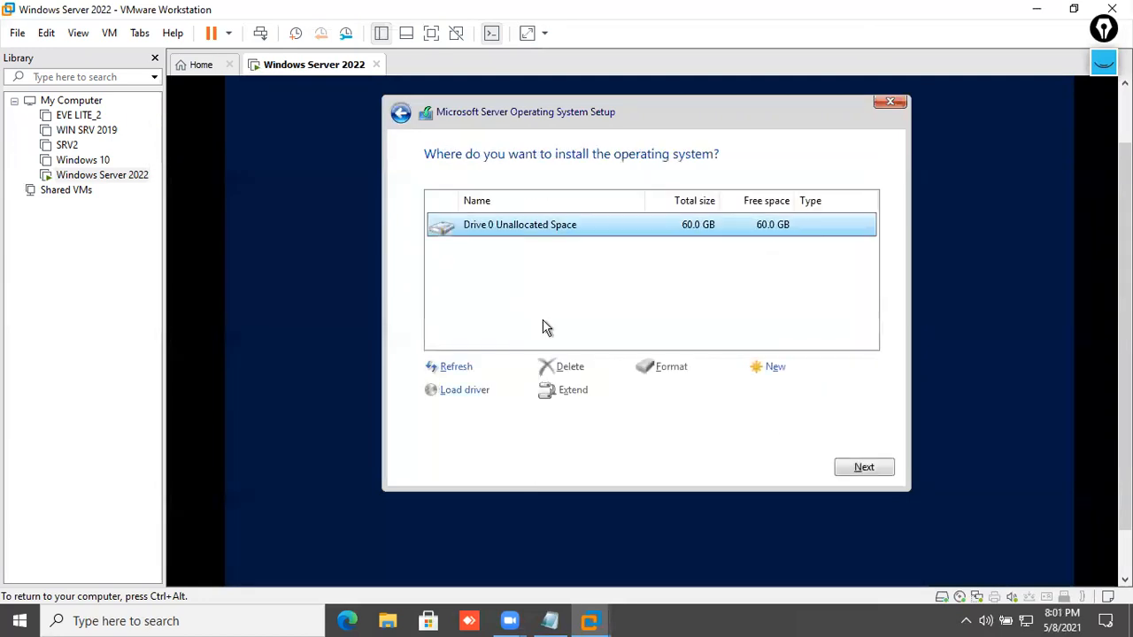
click(756, 372)
drag(719, 395, 668, 400)
text(30000)
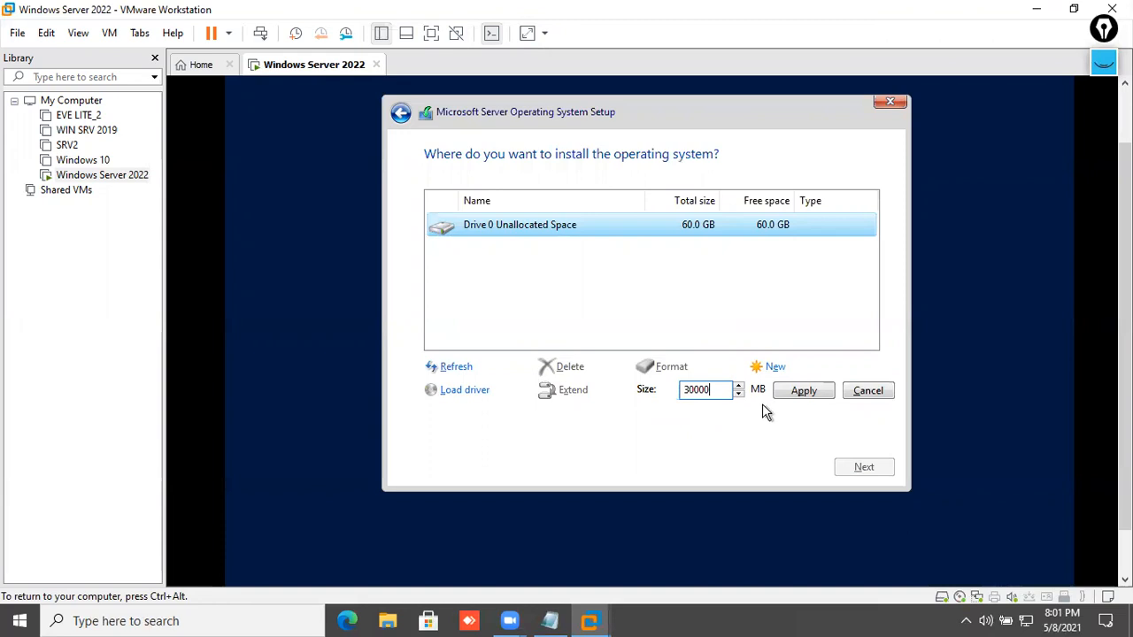
click(779, 393)
click(758, 389)
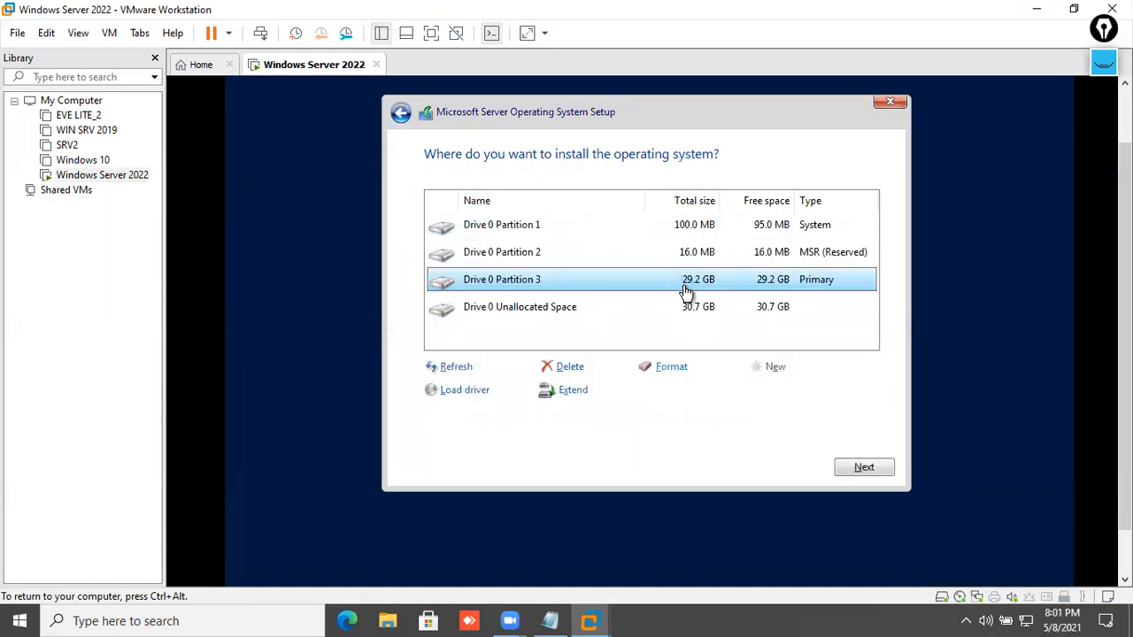
click(876, 468)
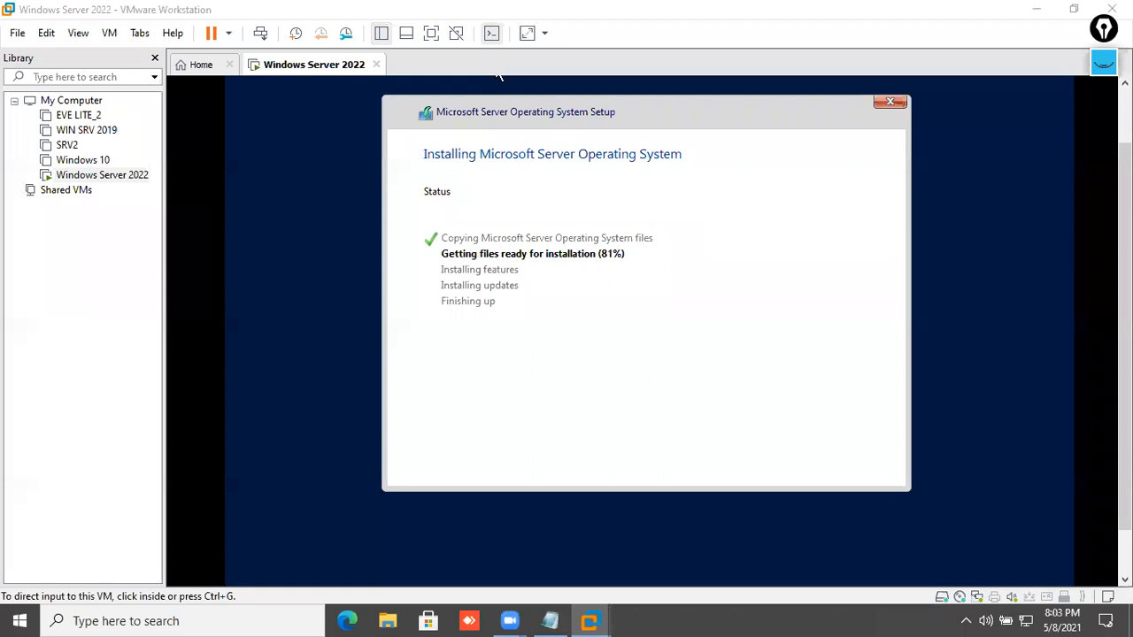
click(710, 240)
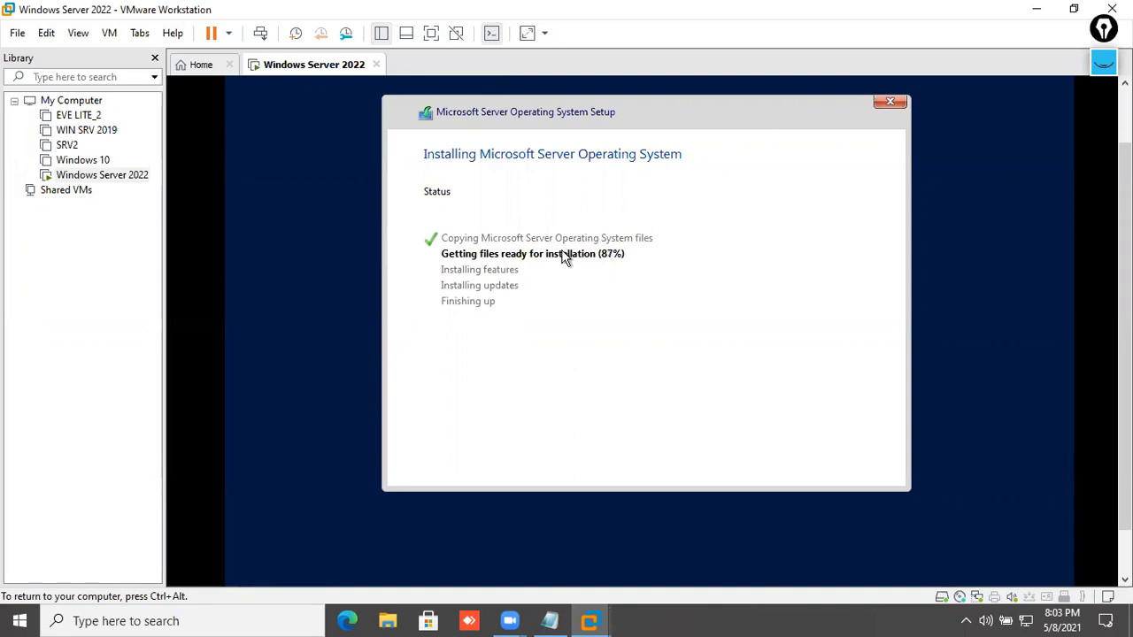
key(ctrl+alt)
click(1101, 70)
click(1102, 69)
click(1103, 70)
mouse_move(1104, 122)
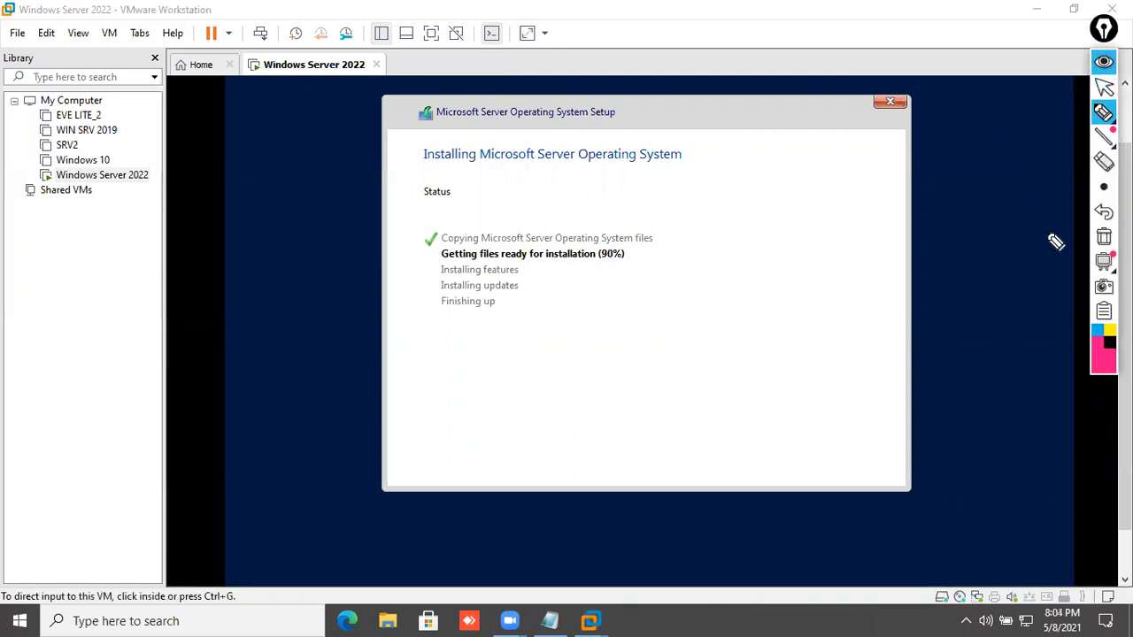
click(1098, 330)
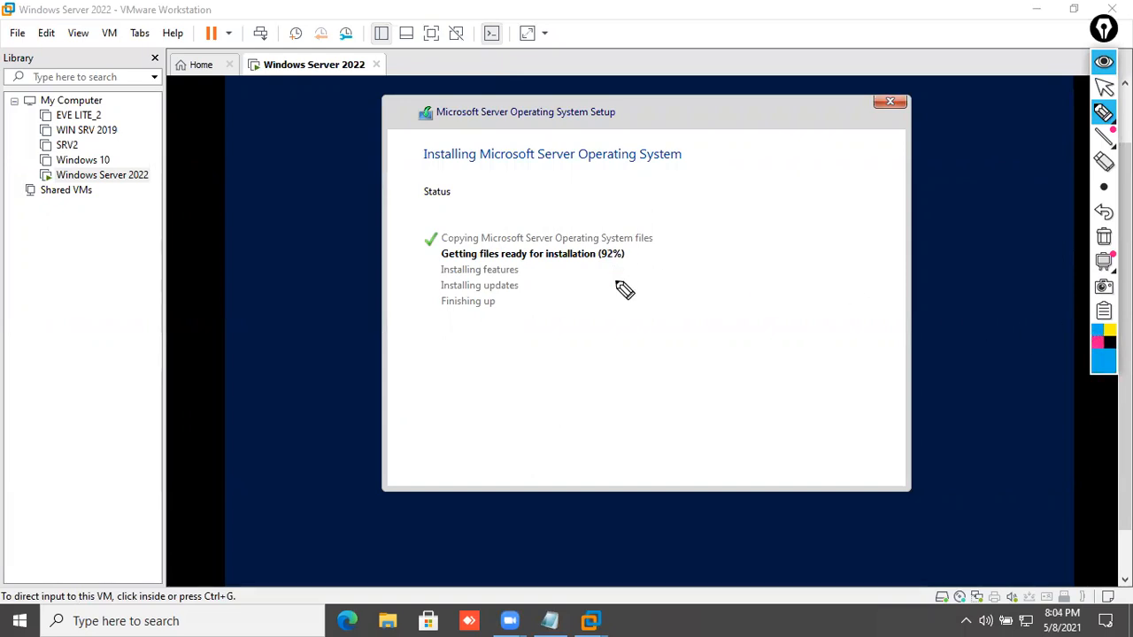
mouse_move(619, 290)
mouse_down()
mouse_move(637, 316)
mouse_move(670, 296)
mouse_move(622, 303)
mouse_move(657, 270)
mouse_up()
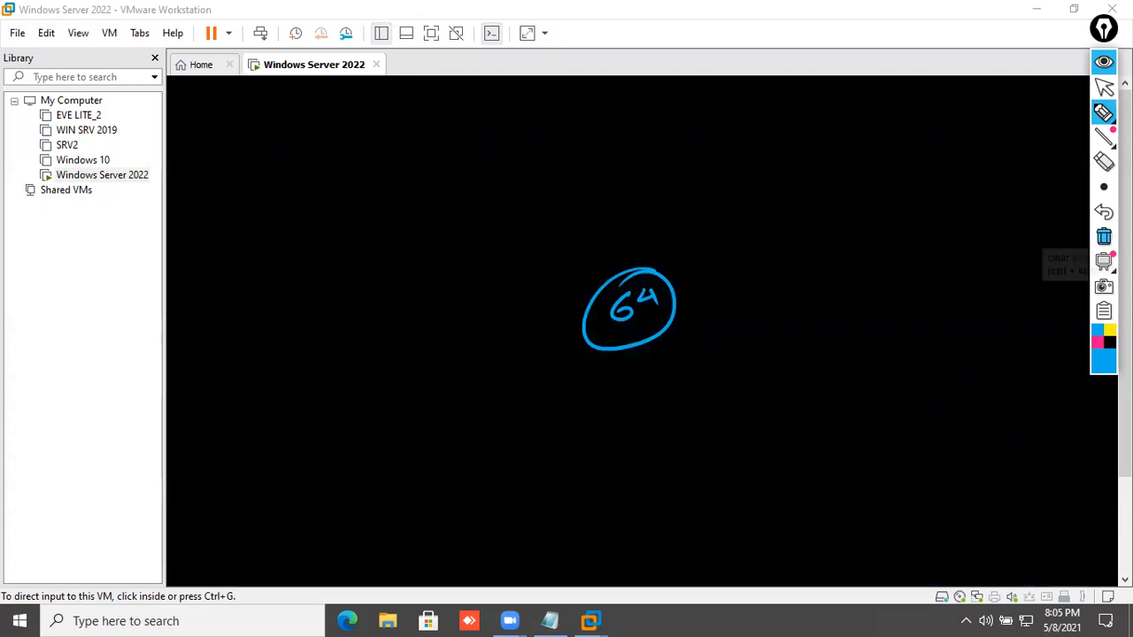
- Wait through setup and reboot until the Administrator password page appears
click(1104, 237)
click(1104, 60)
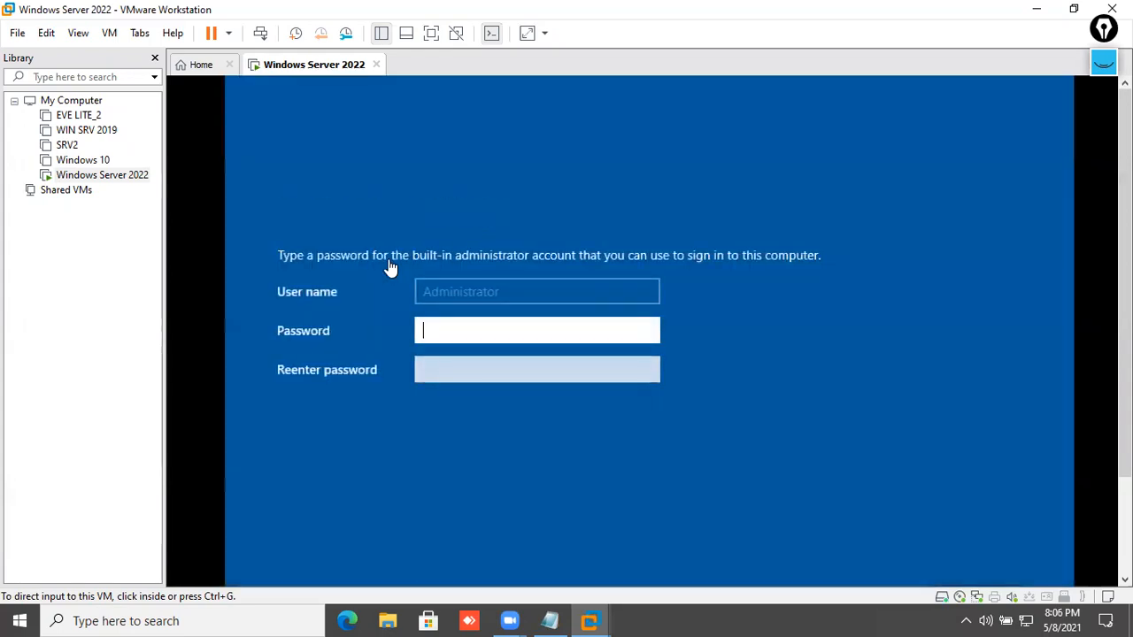
- Enter and confirm the built-in Administrator password
click(468, 323)
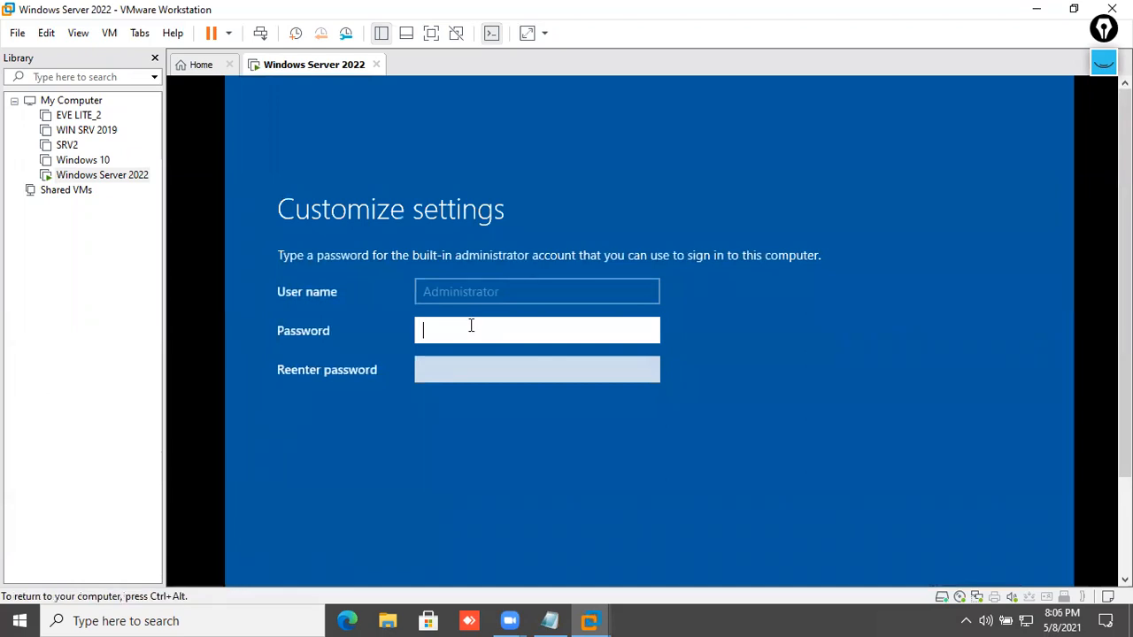
key(BackSpace)
key(BackSpace)
text(••••••••)
key(Tab)
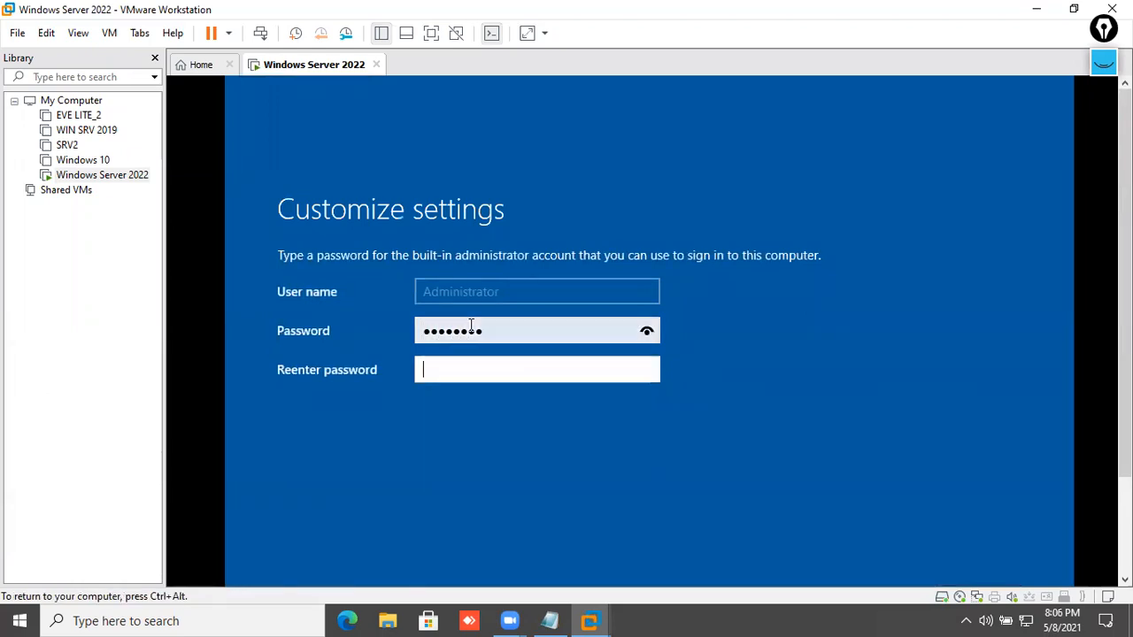
text(••••••••)
key(Return)
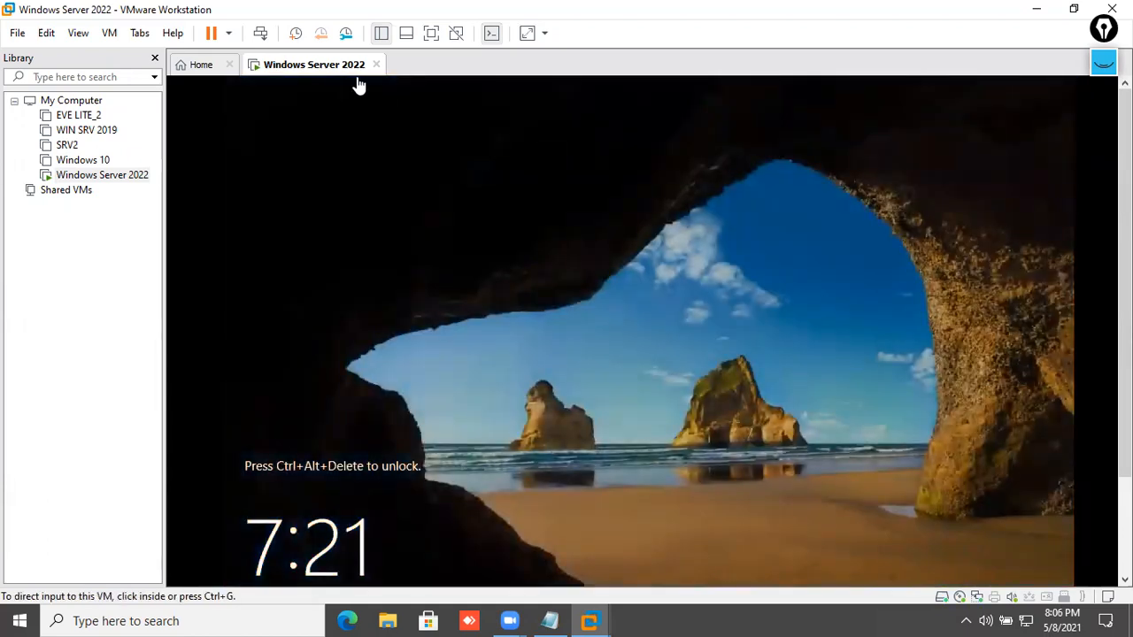
- Send Ctrl+Alt+Del and sign in as Administrator with the account password
right_click(354, 70)
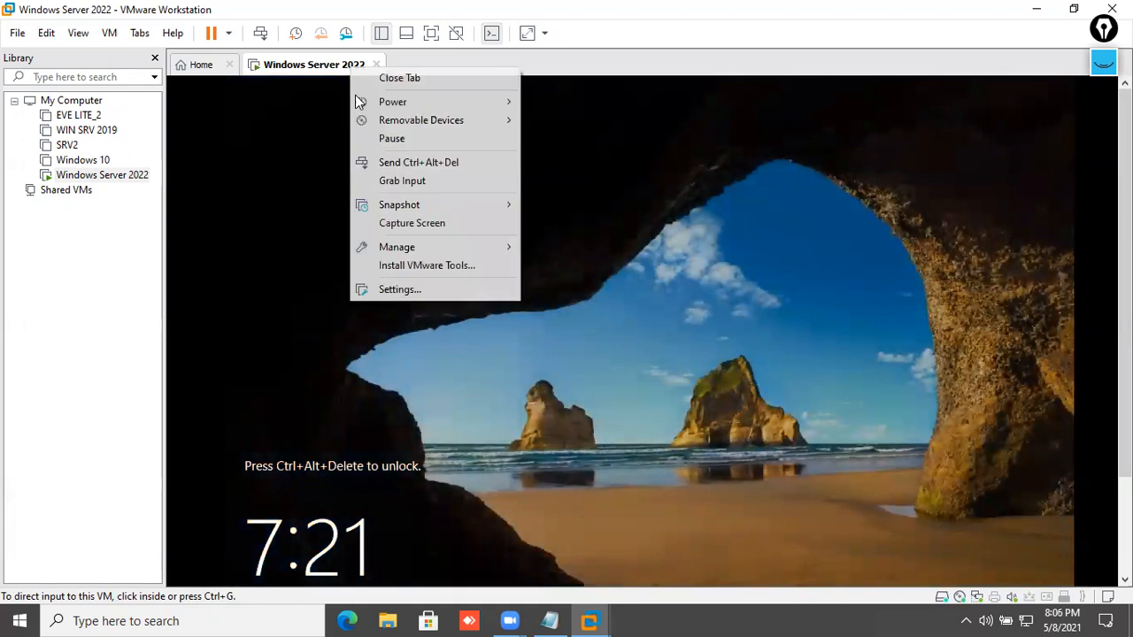
click(380, 159)
click(636, 466)
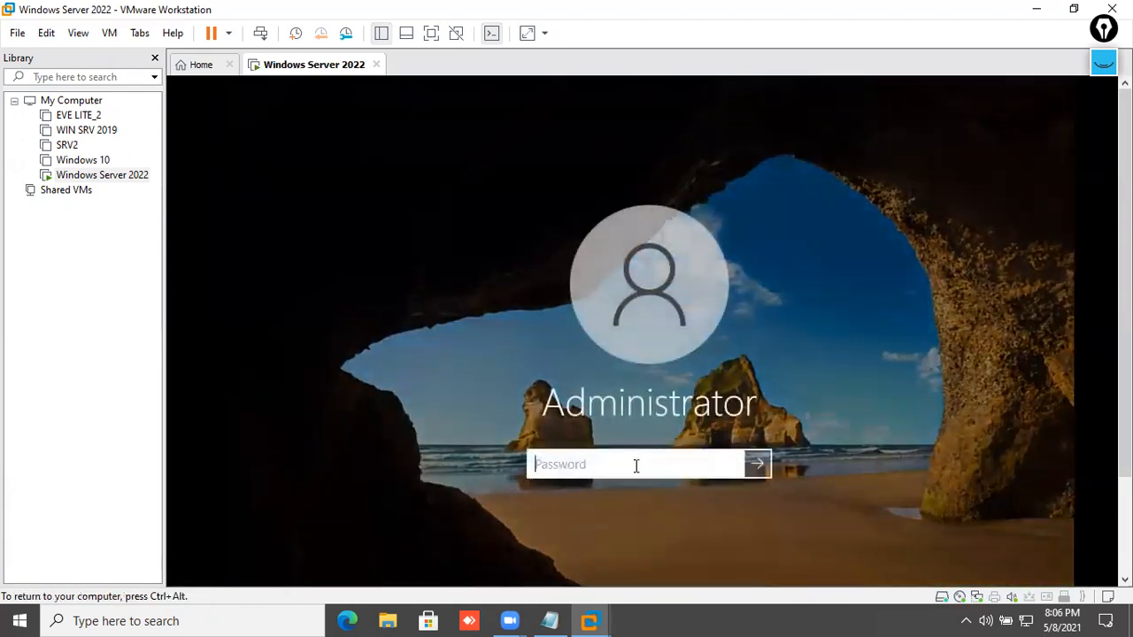
text(P@ssw0rd)
key(Return)
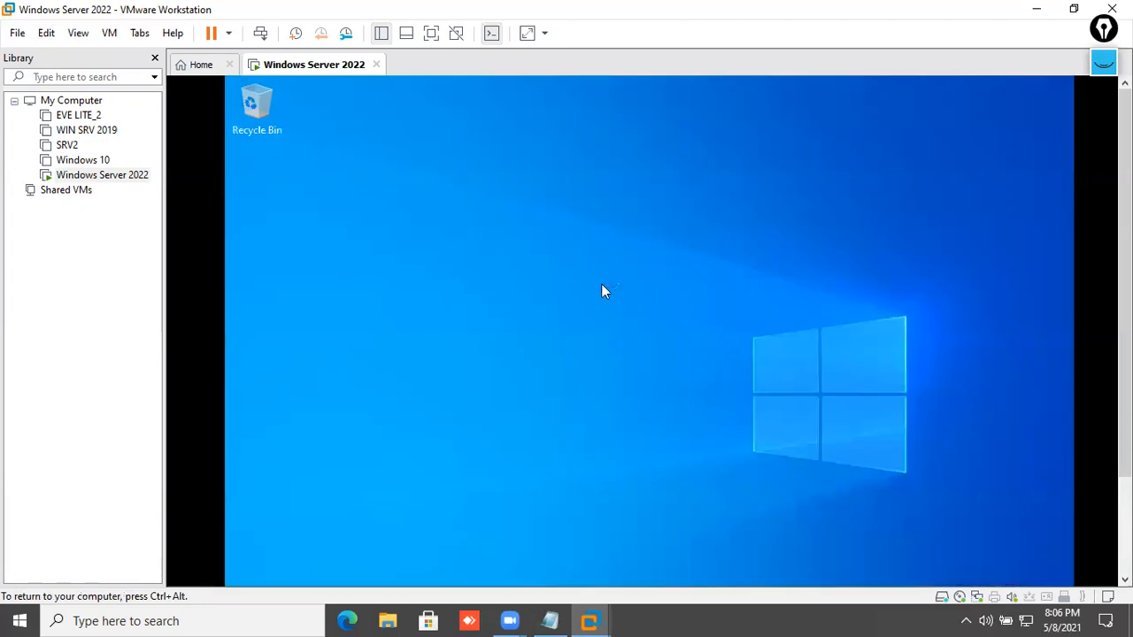
- Stop the Windows Admin Center message from reappearing, close it, and minimize Server Manager
right_click(576, 299)
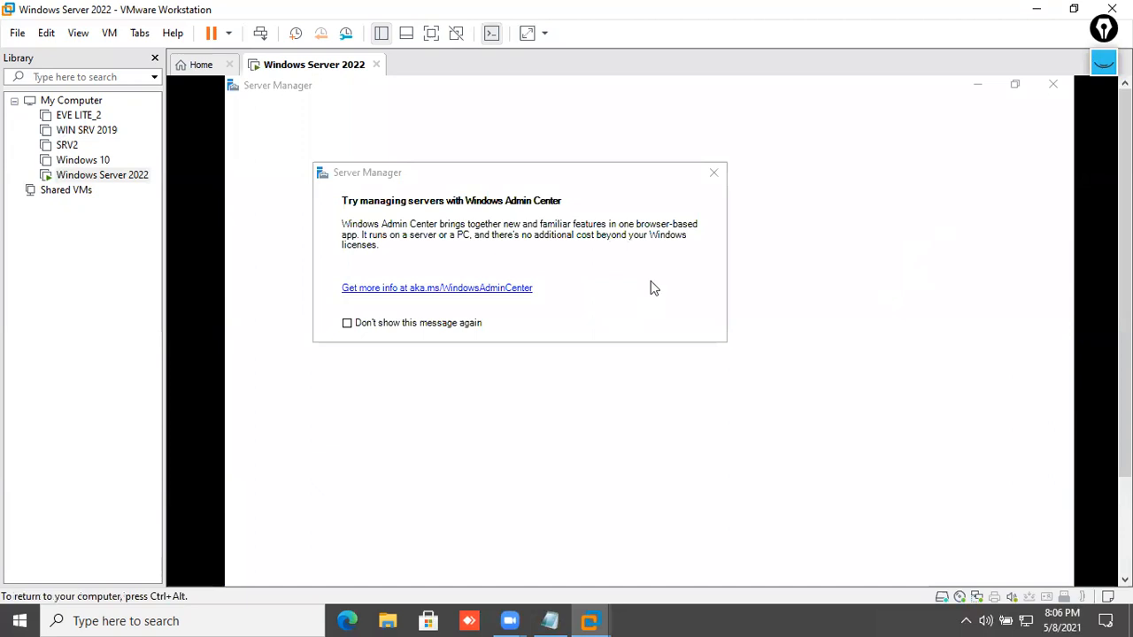
click(462, 323)
click(744, 204)
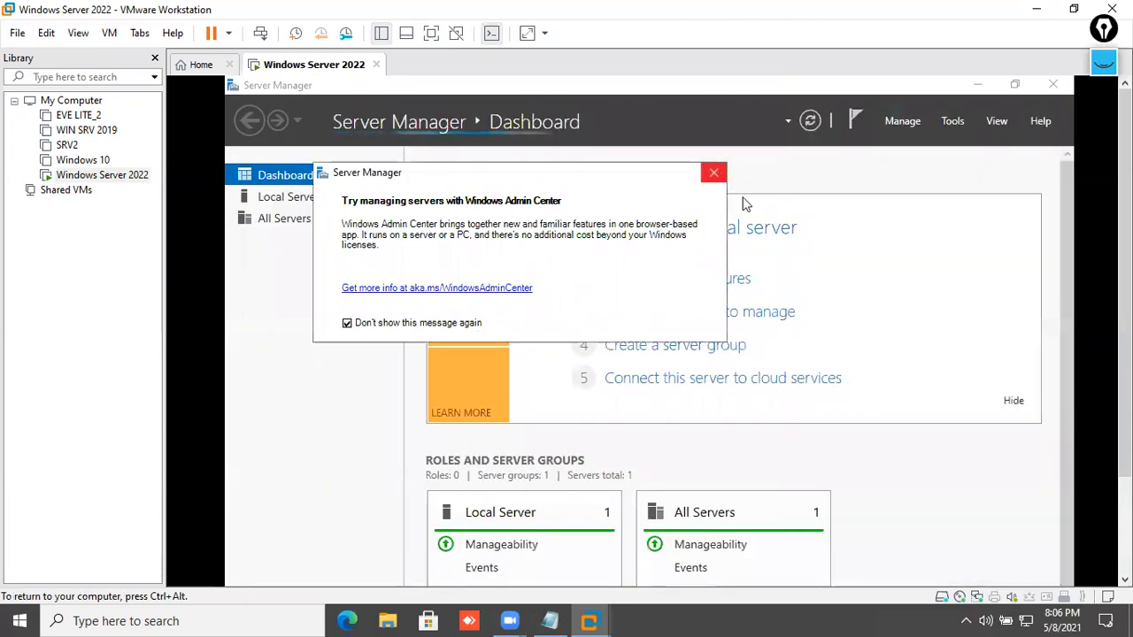
click(714, 171)
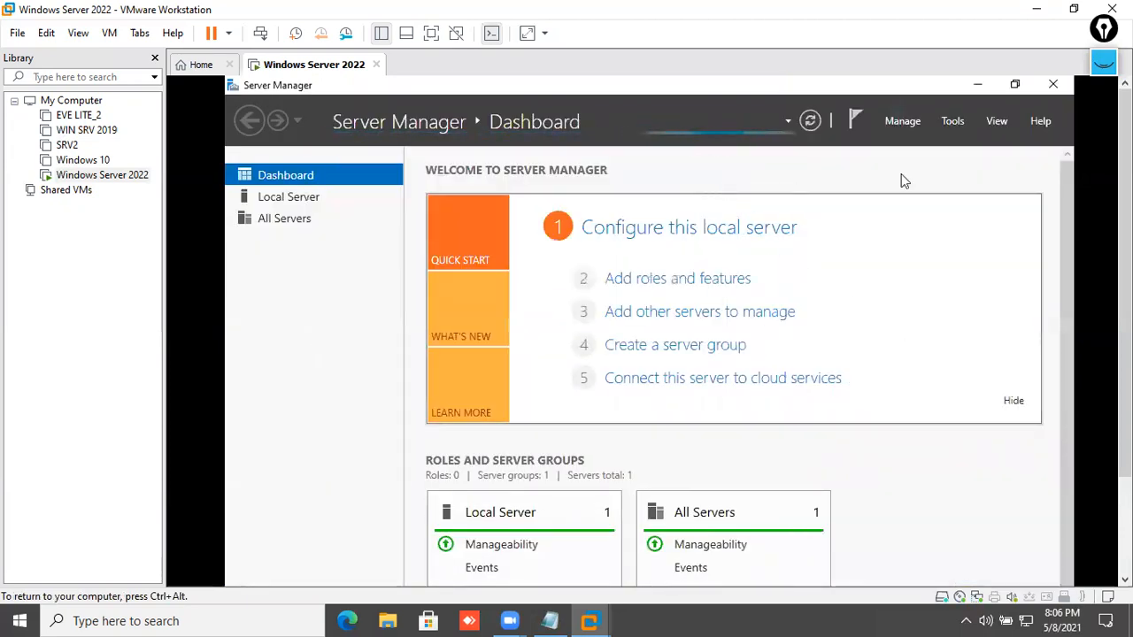
click(993, 88)
right_click(835, 253)
click(664, 215)
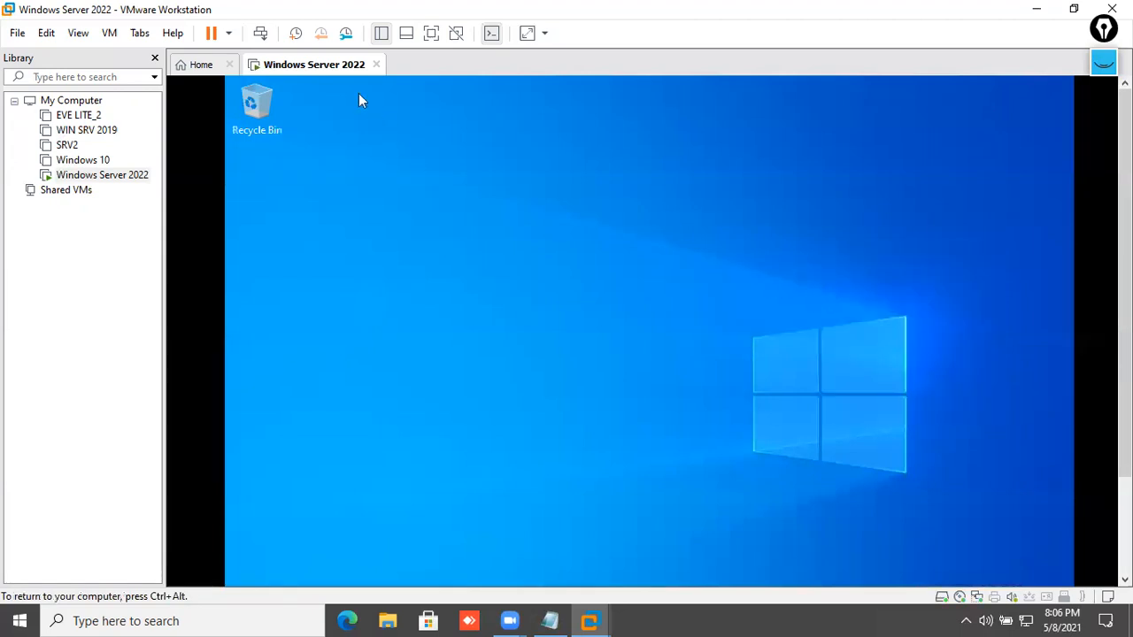
- Mount VMware Tools and launch setup64 from DVD Drive D: in the guest
right_click(344, 71)
click(440, 265)
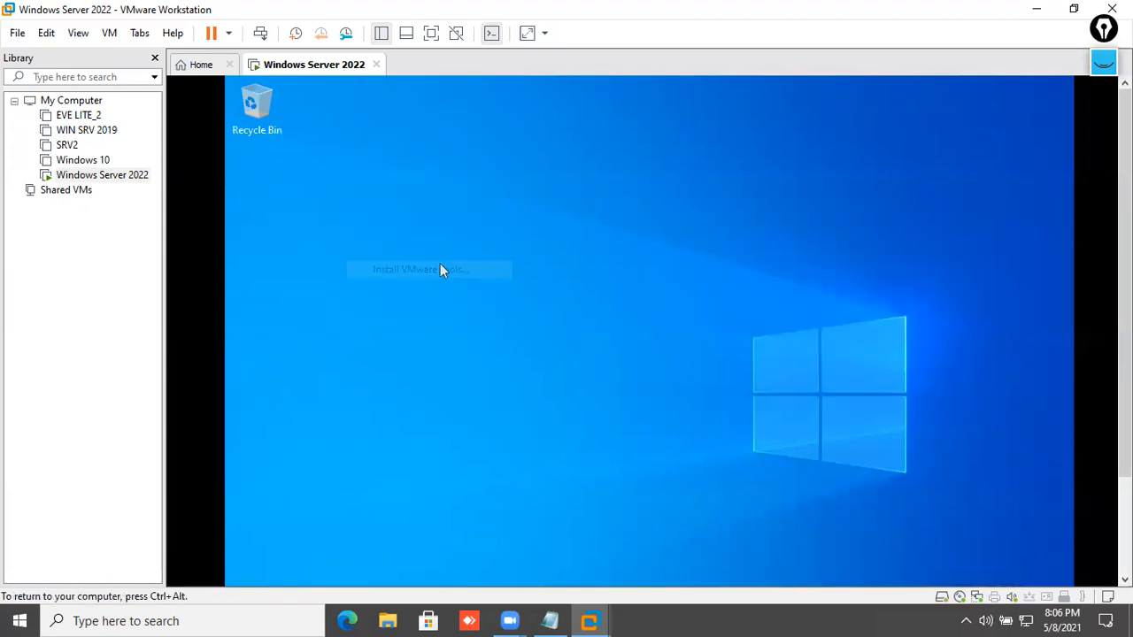
click(690, 475)
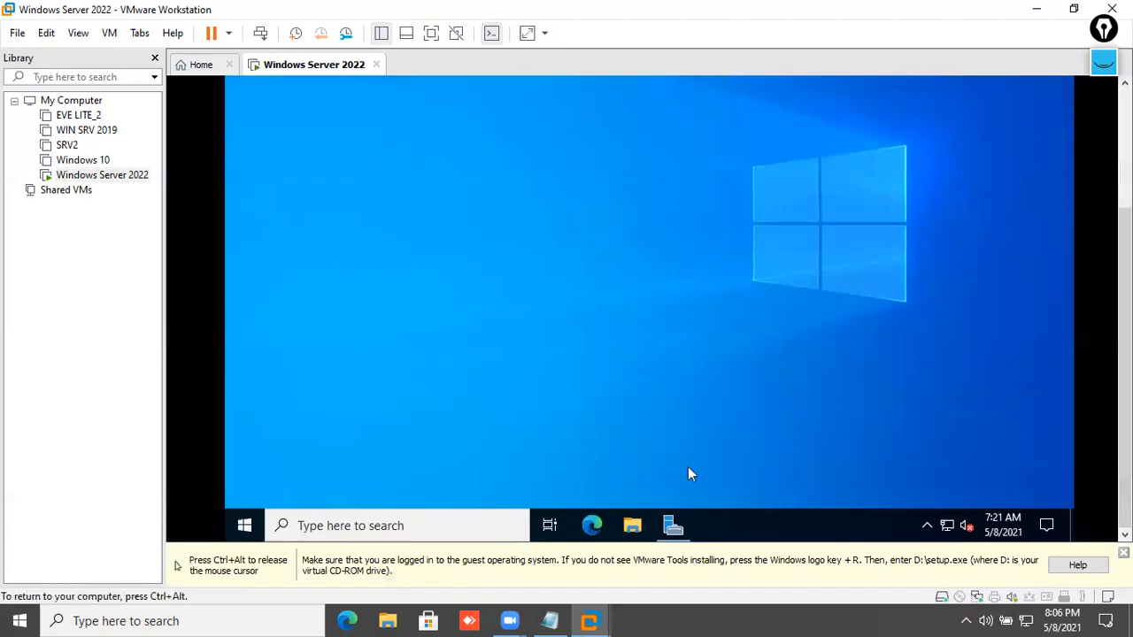
click(629, 527)
click(630, 528)
click(630, 528)
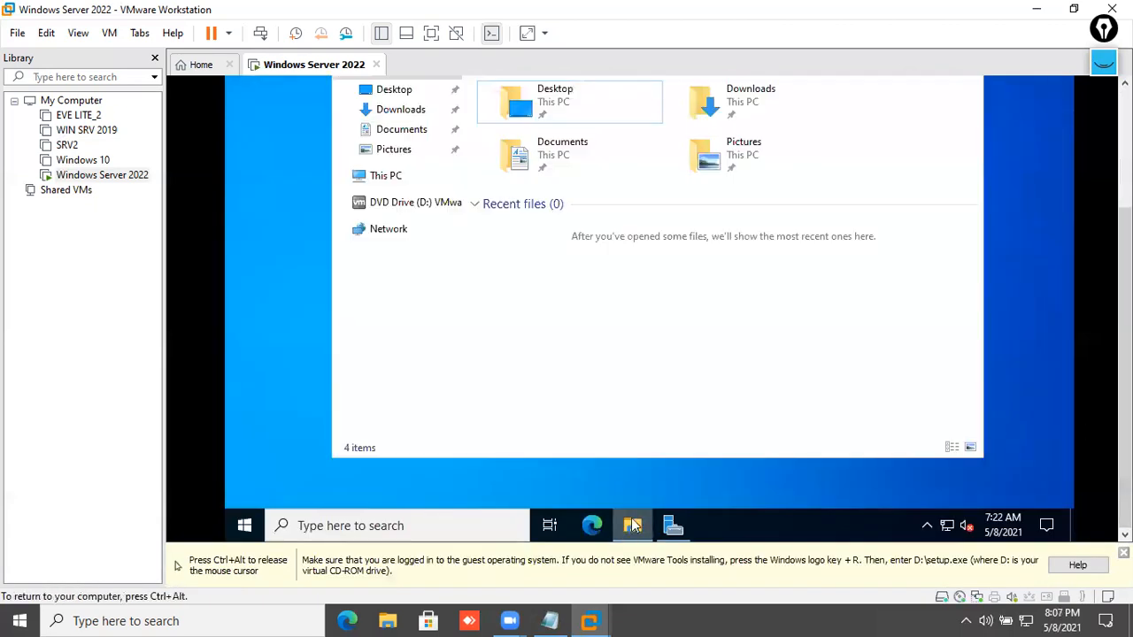
click(406, 216)
double_click(532, 193)
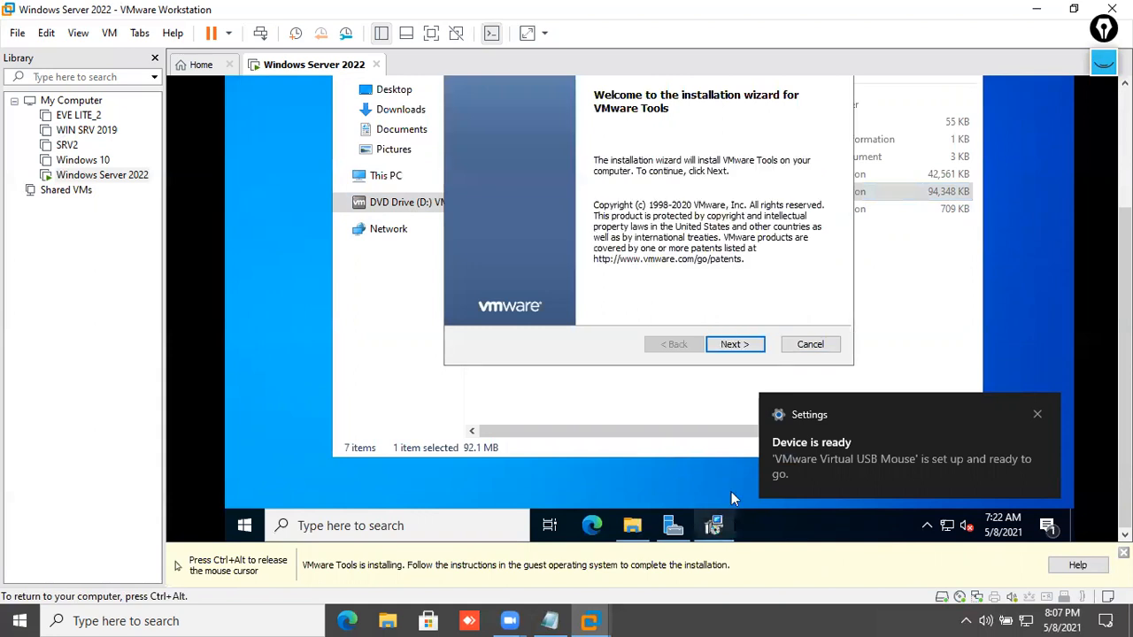
- Install VMware Tools and choose No to postpone the restart
click(748, 350)
click(746, 350)
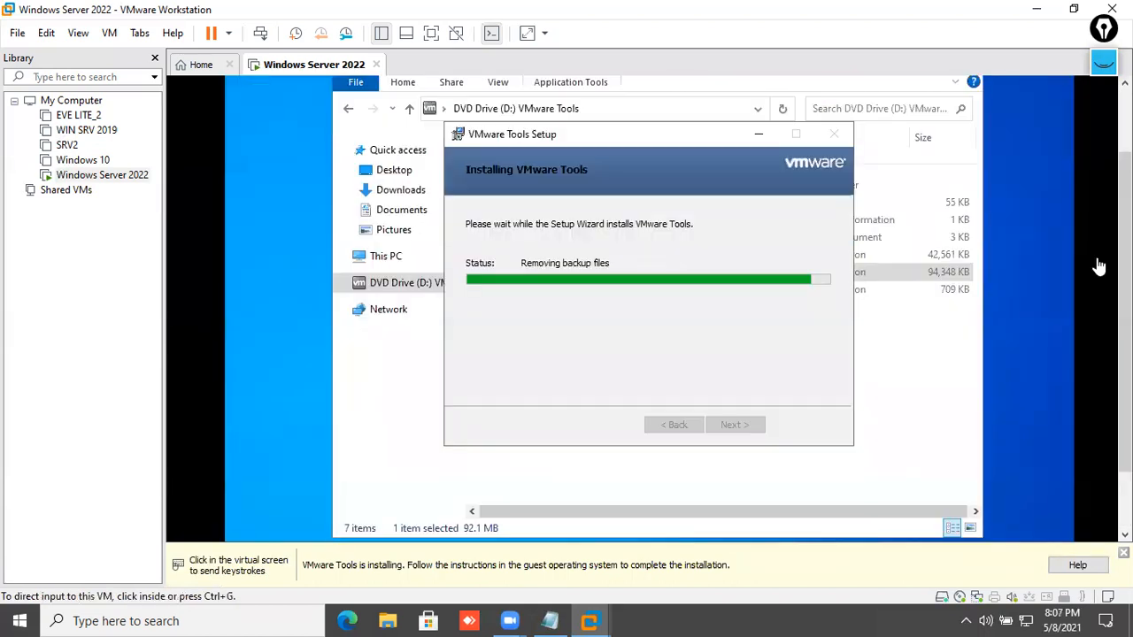
click(923, 306)
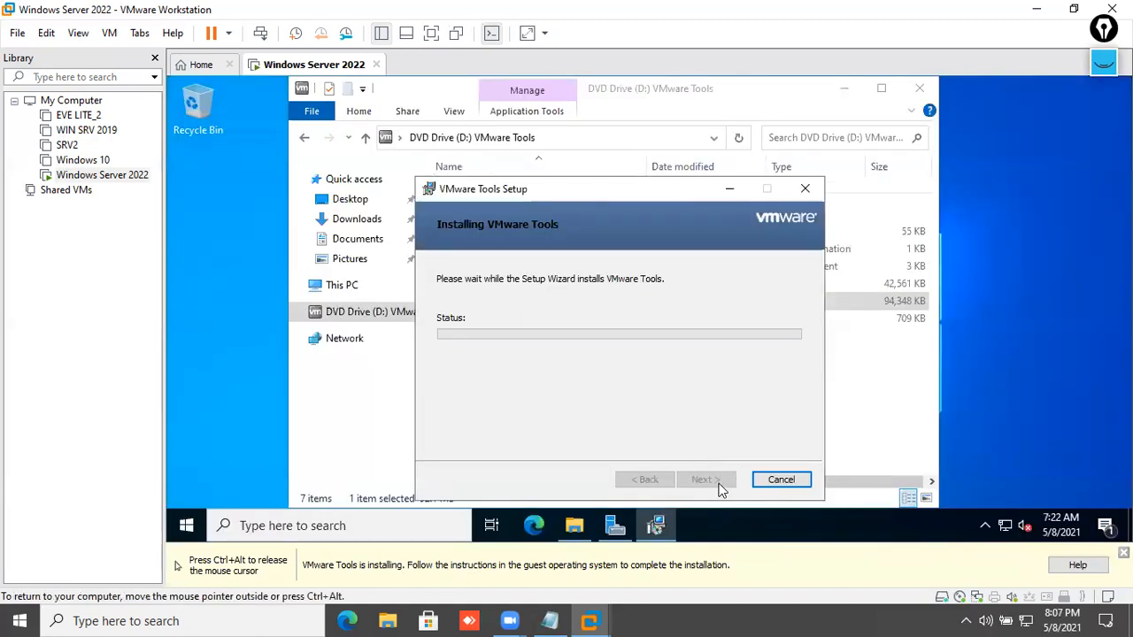
click(722, 484)
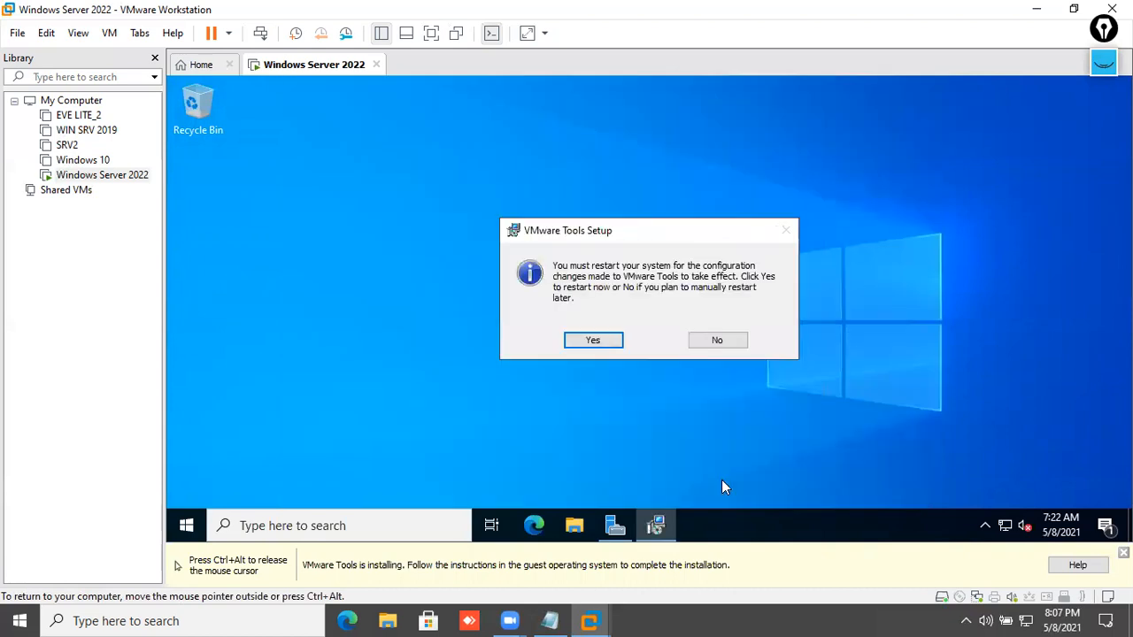
click(726, 345)
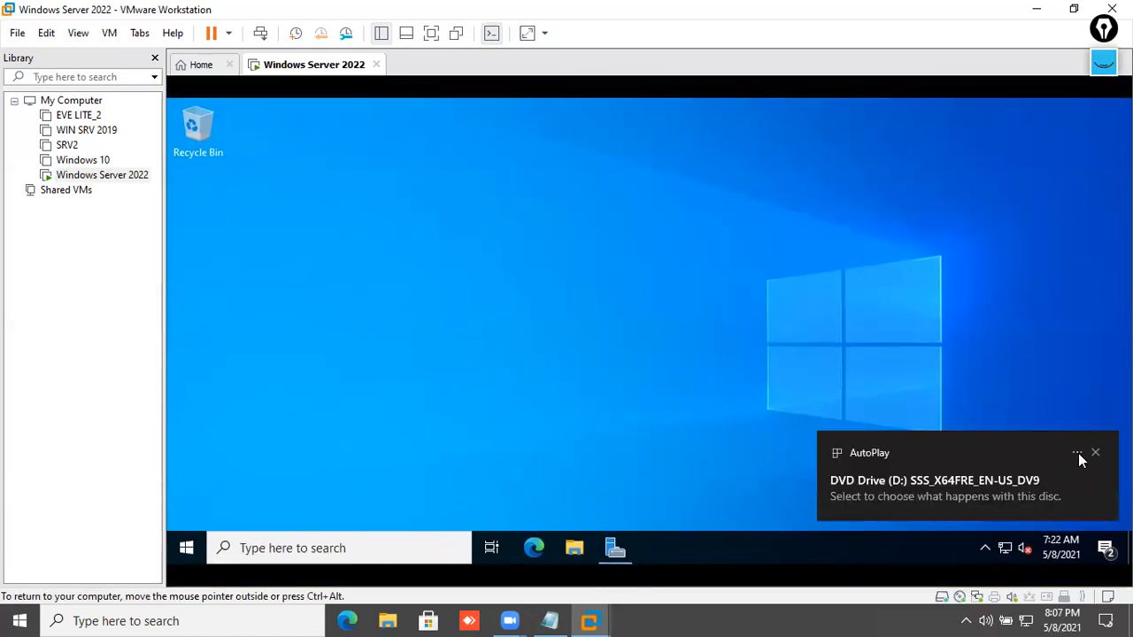
- Dismiss the AutoPlay notification and refresh the desktop
click(1096, 455)
right_click(790, 384)
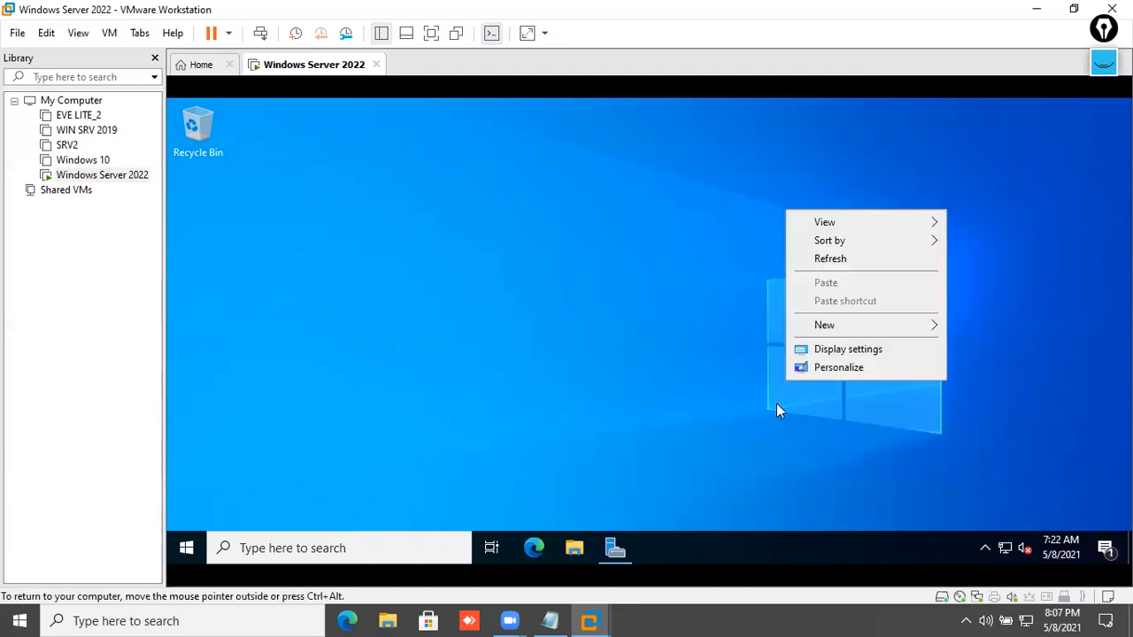
click(818, 259)
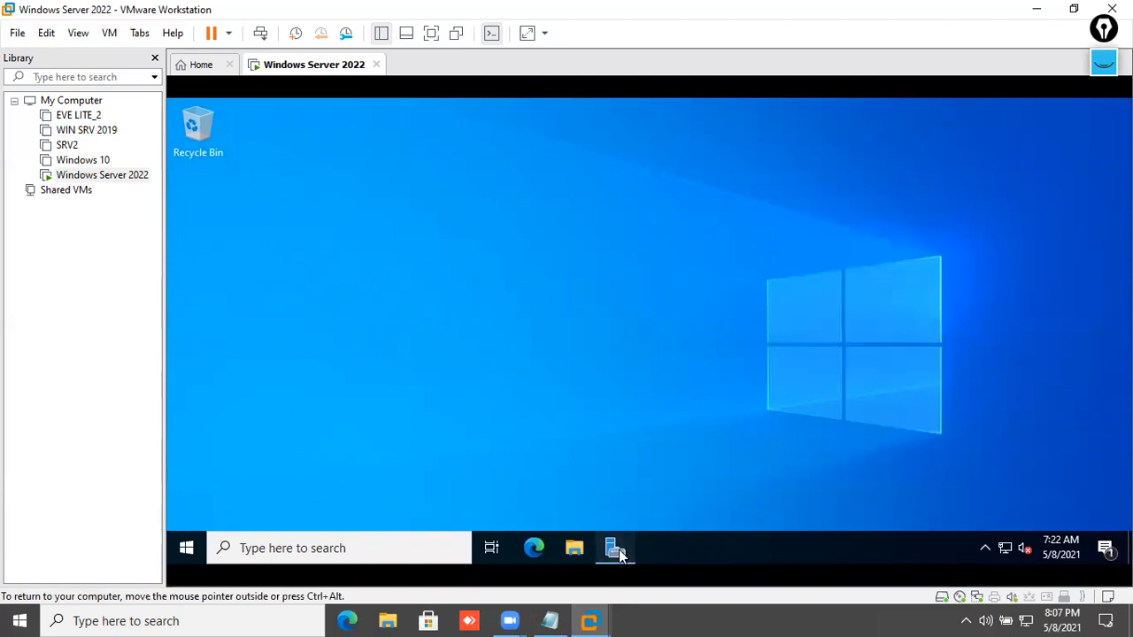
click(618, 548)
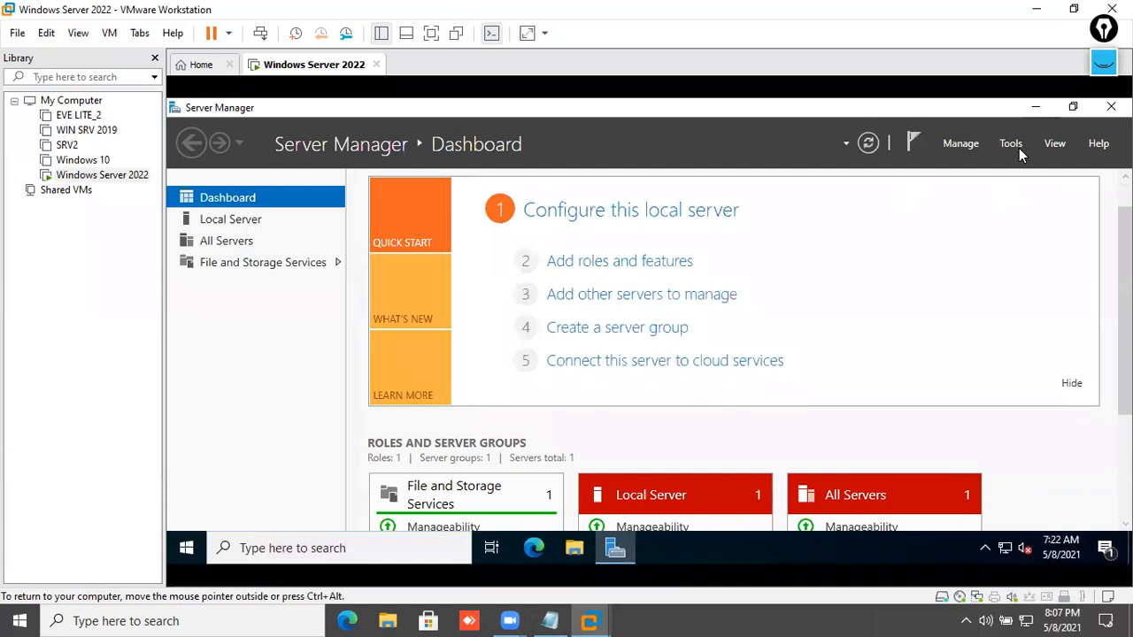
click(1016, 146)
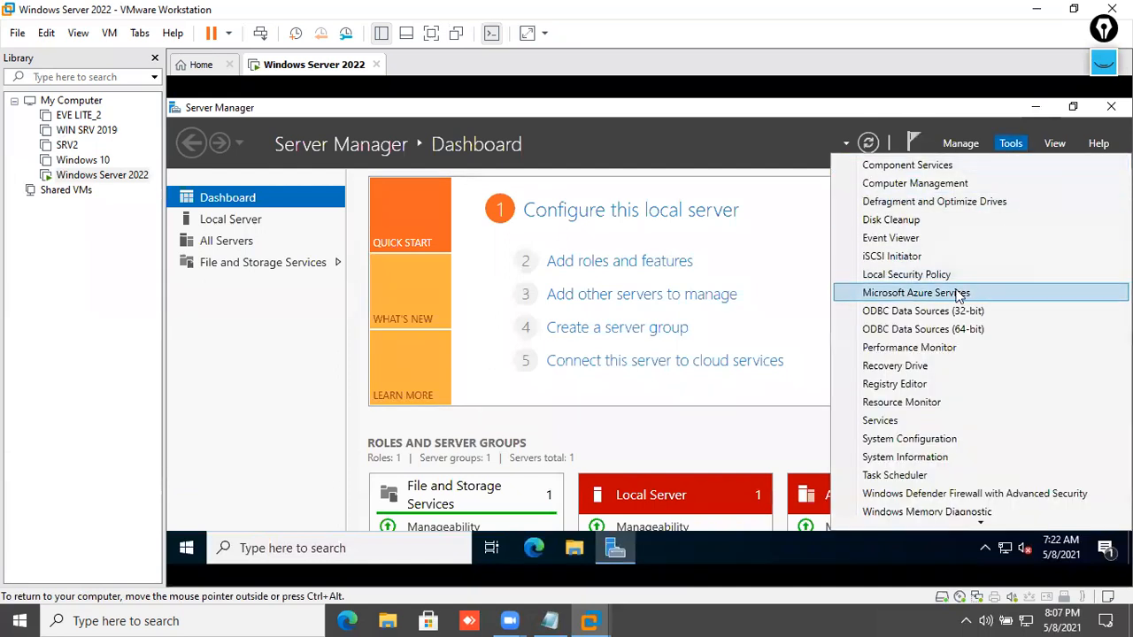
click(265, 386)
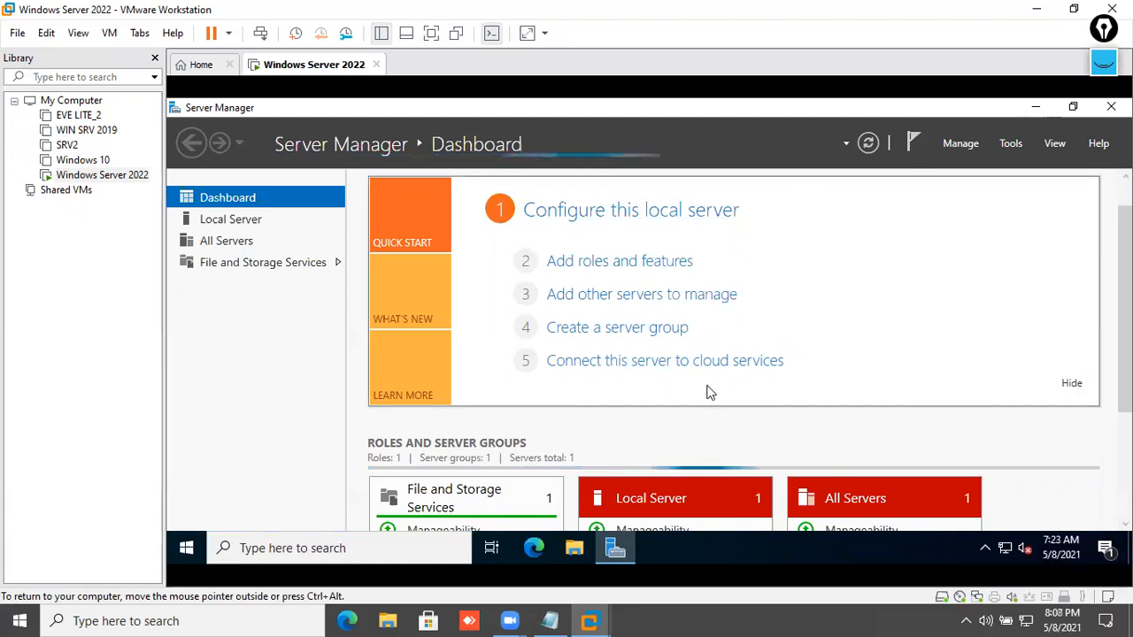
scroll(708, 393, down, 2)
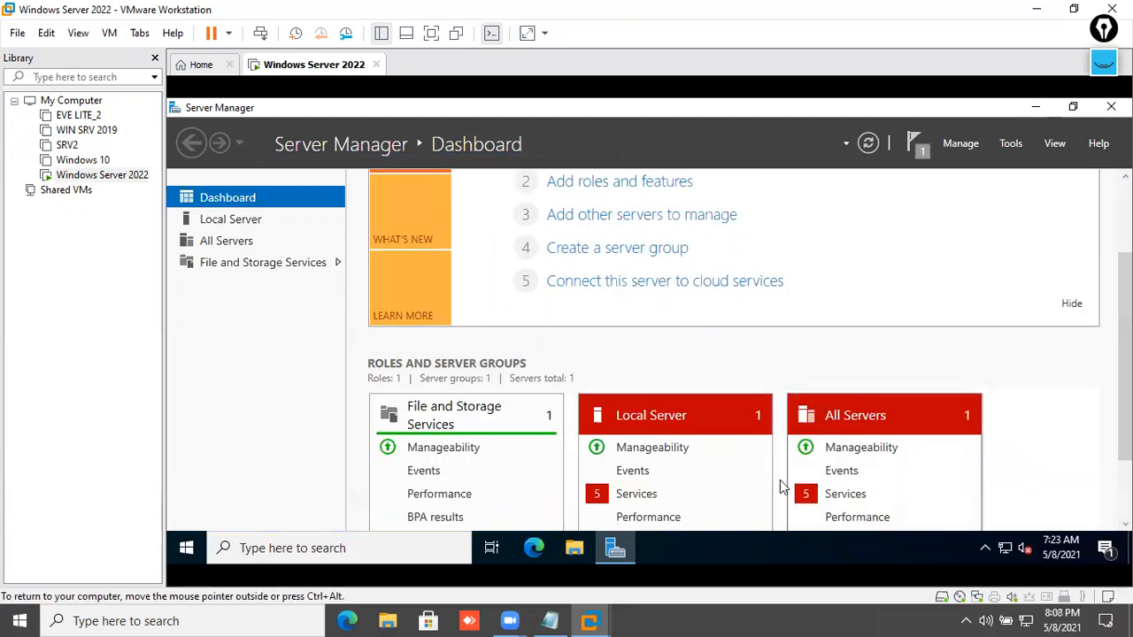
- Create a folder named New folder at the root of Local Disk (C:)
click(574, 548)
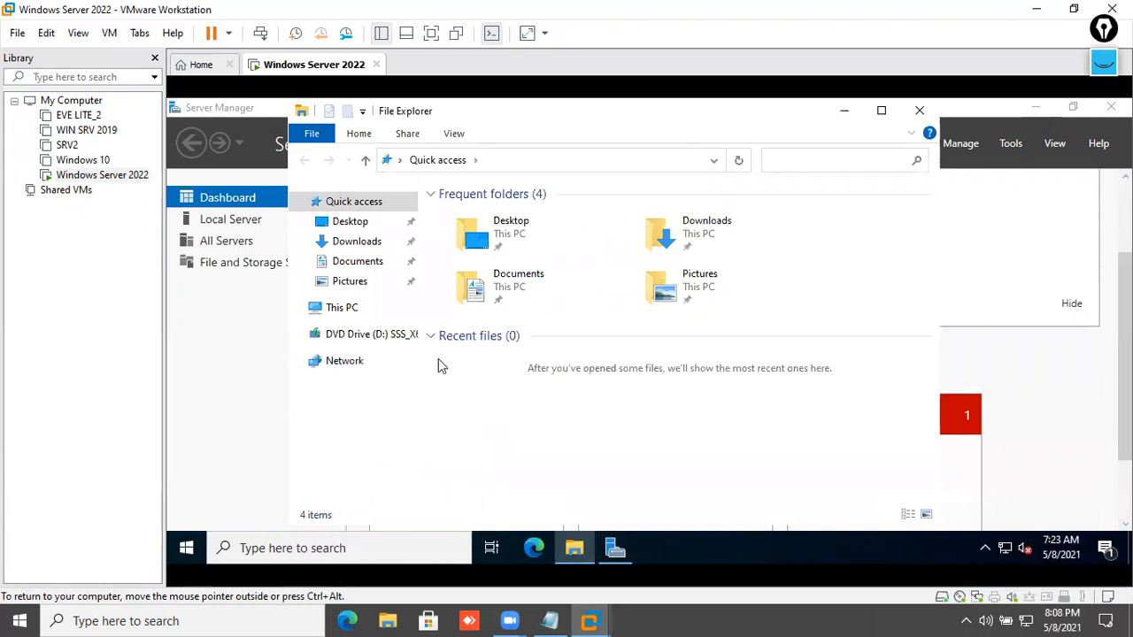
click(360, 305)
double_click(619, 449)
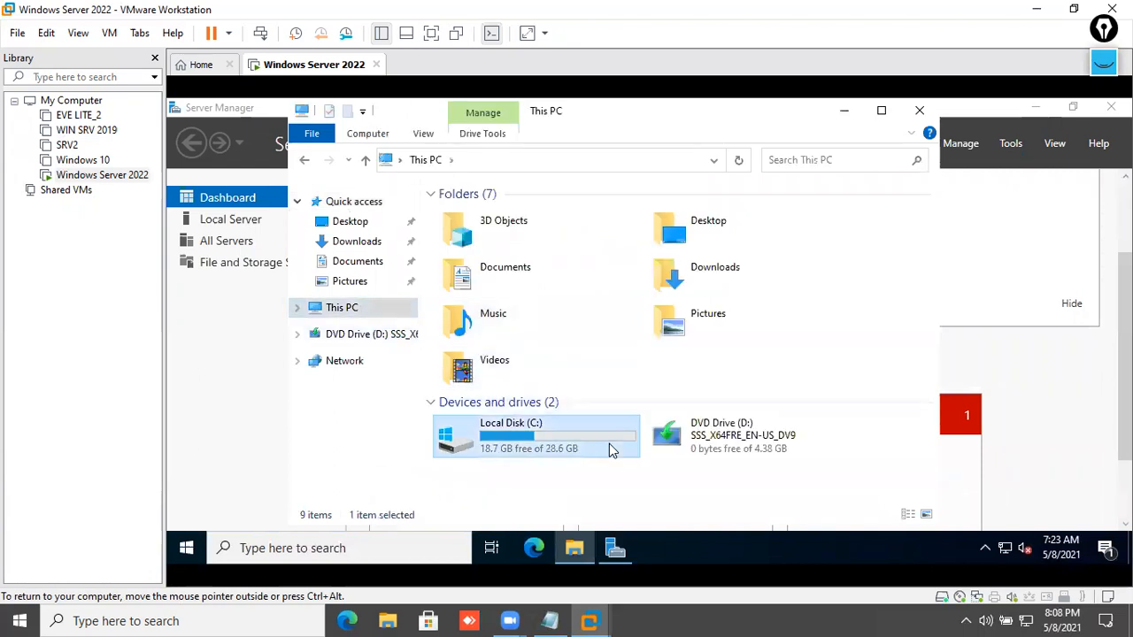
right_click(617, 337)
mouse_move(681, 305)
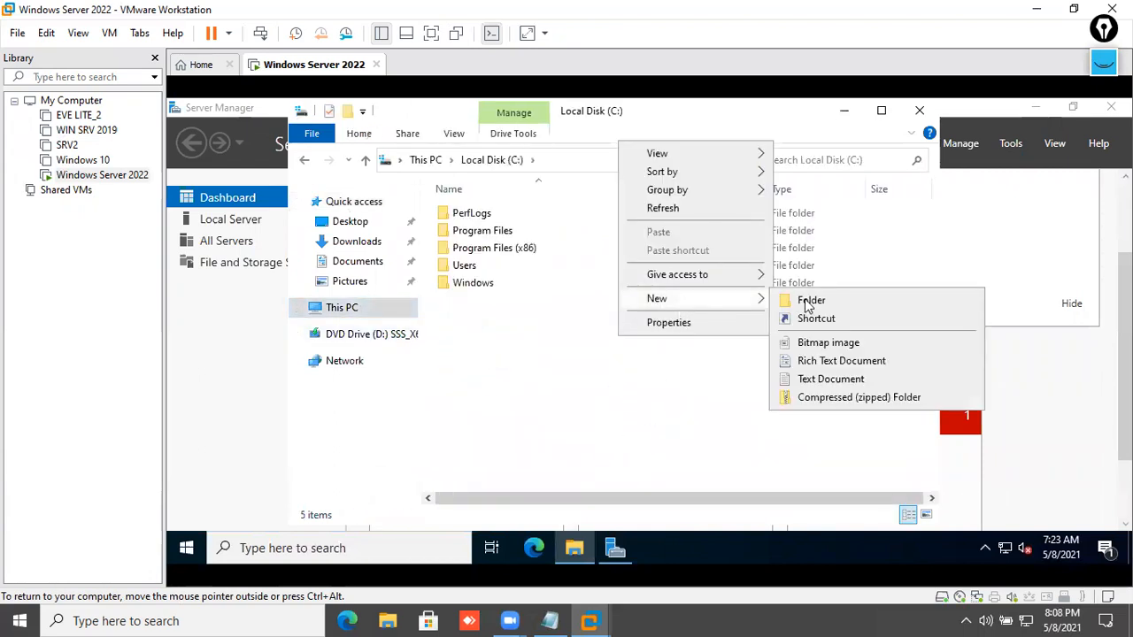
click(805, 298)
click(742, 374)
- Review New folder's sharing and permission settings, then cancel without sharing
click(486, 310)
right_click(485, 310)
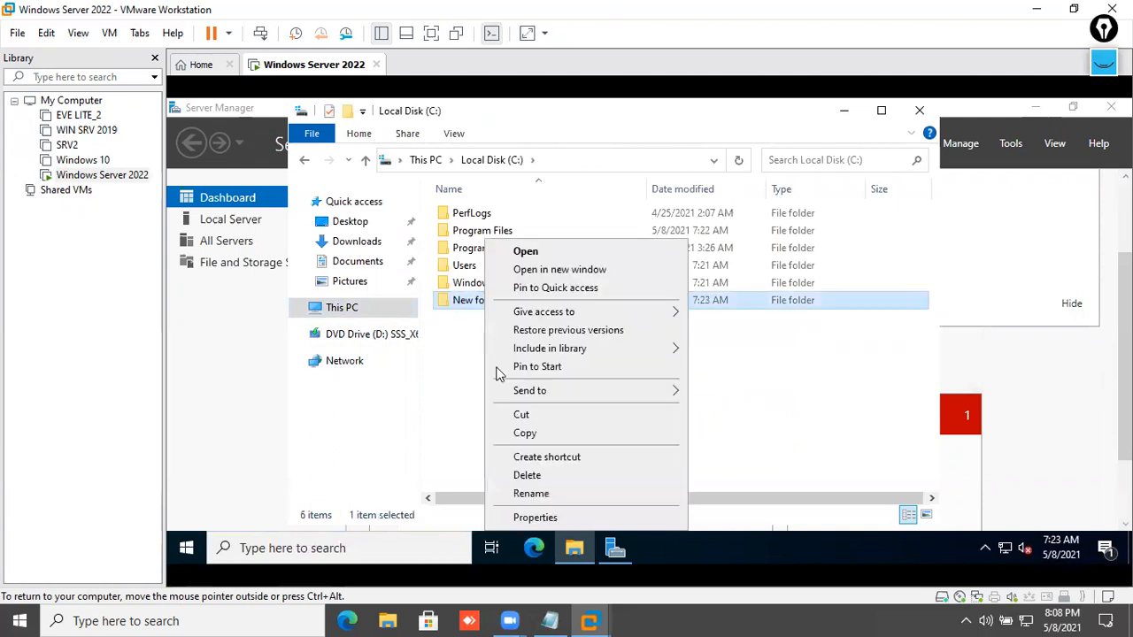
click(527, 518)
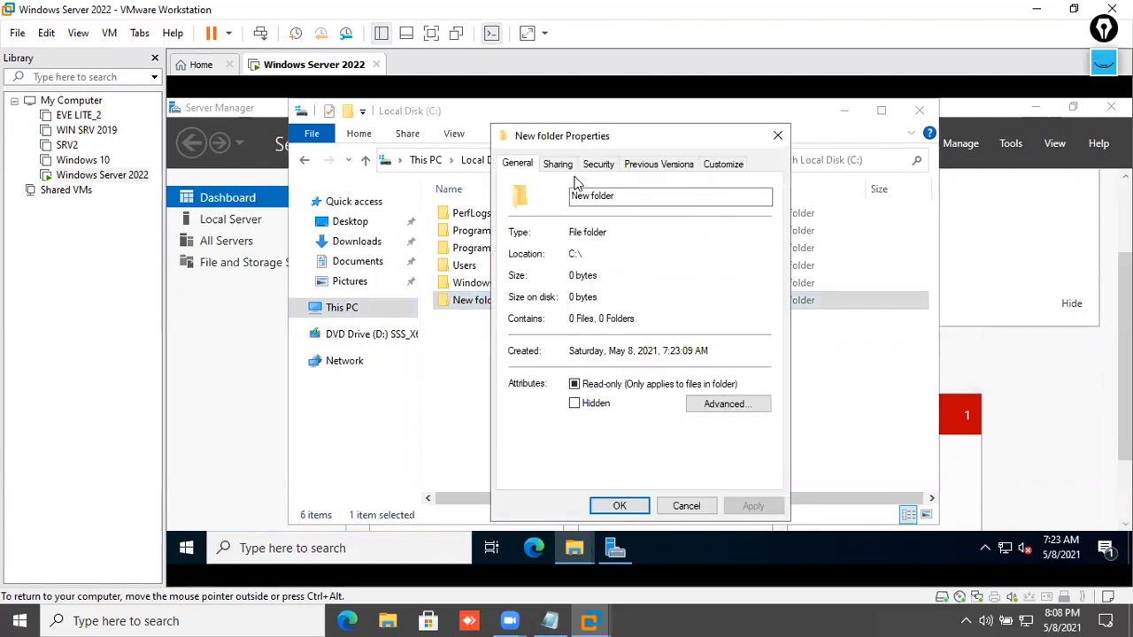
click(556, 168)
click(584, 365)
click(561, 195)
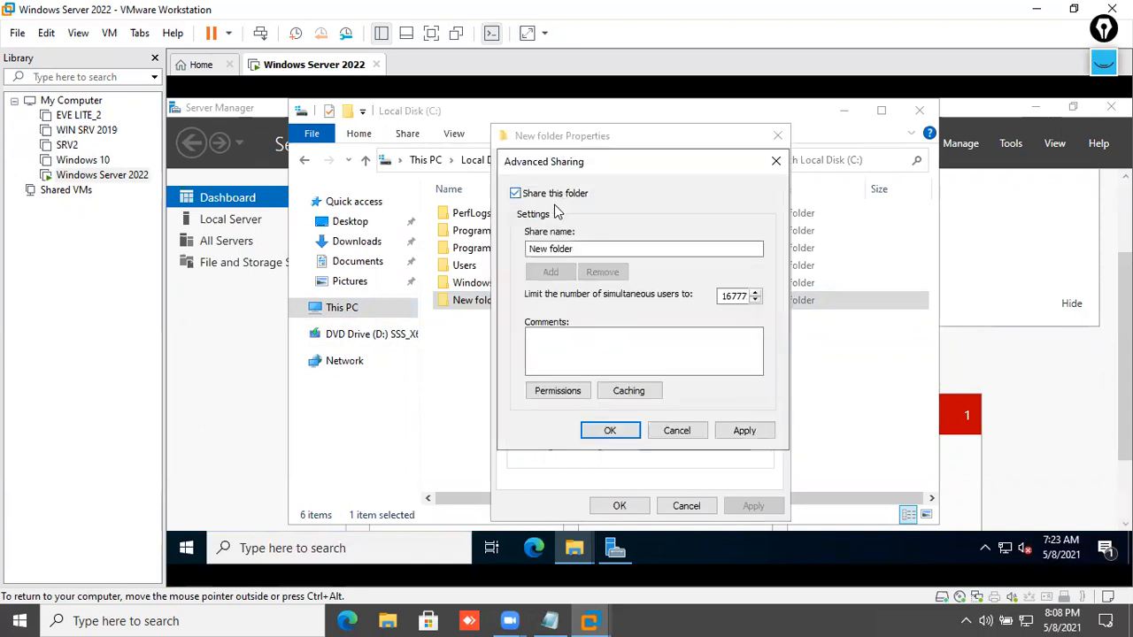
click(571, 391)
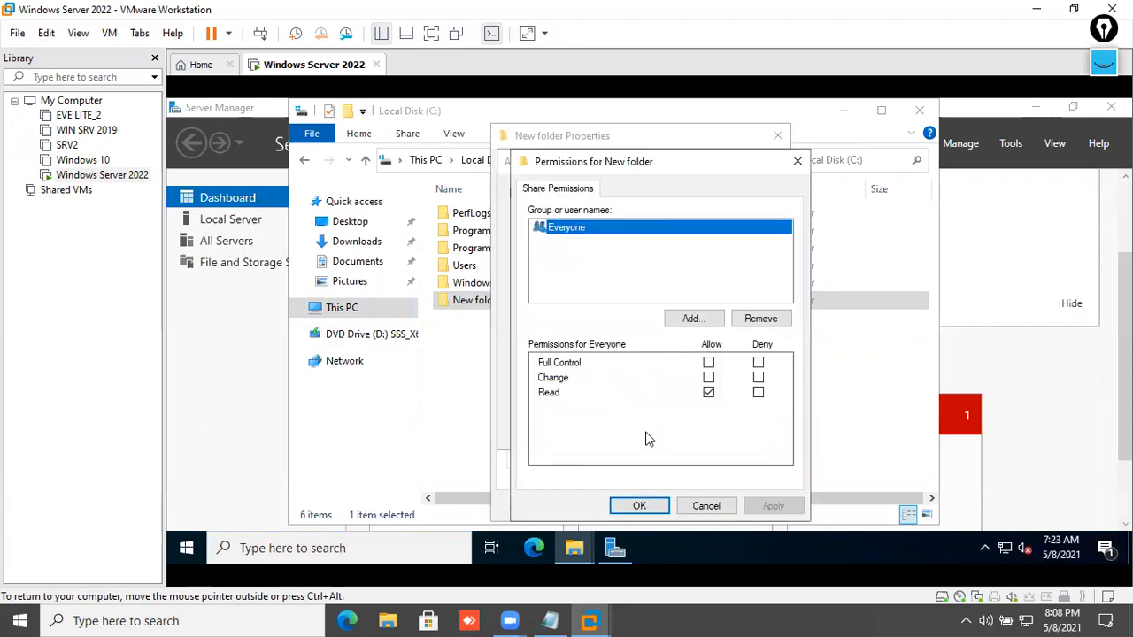
click(708, 512)
click(696, 434)
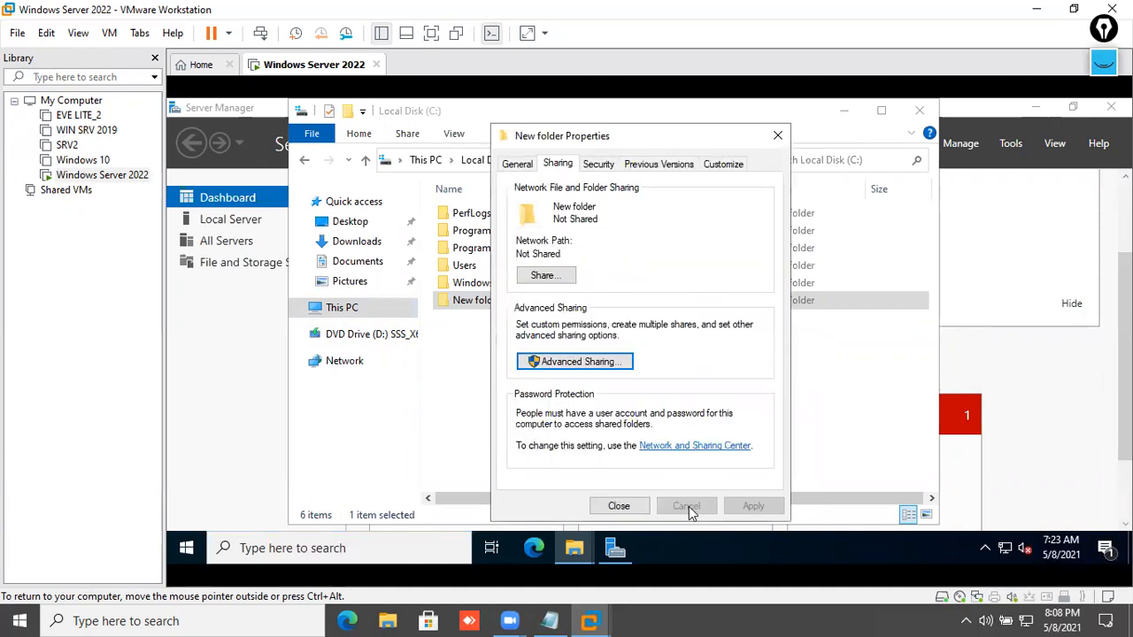
click(619, 506)
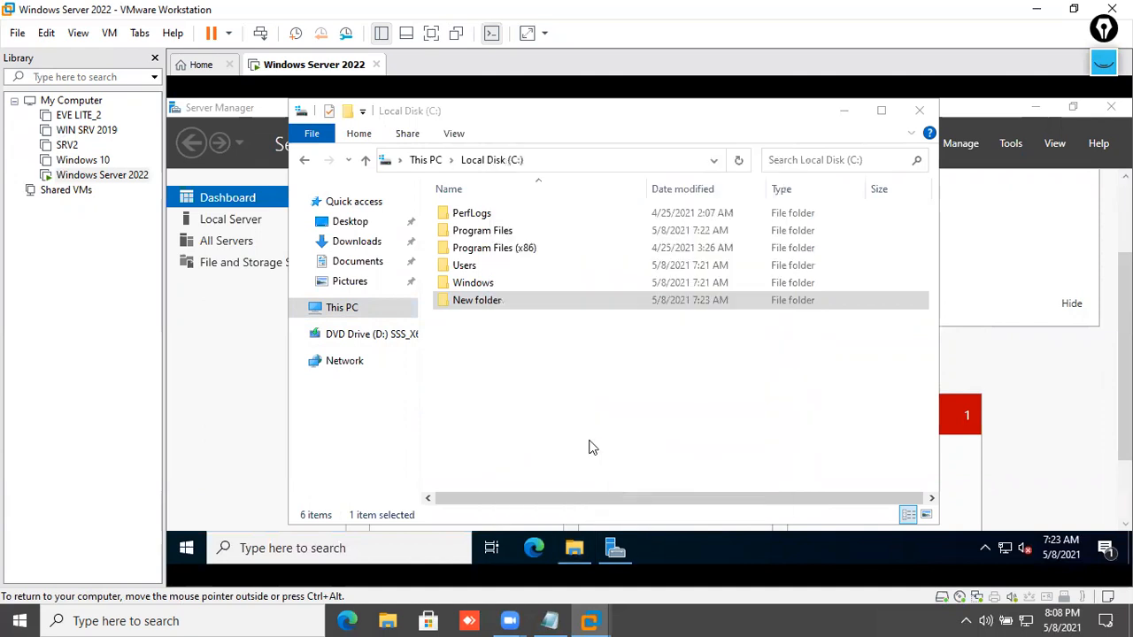
- Rename New folder to Sales
click(507, 304)
key(BackSpace)
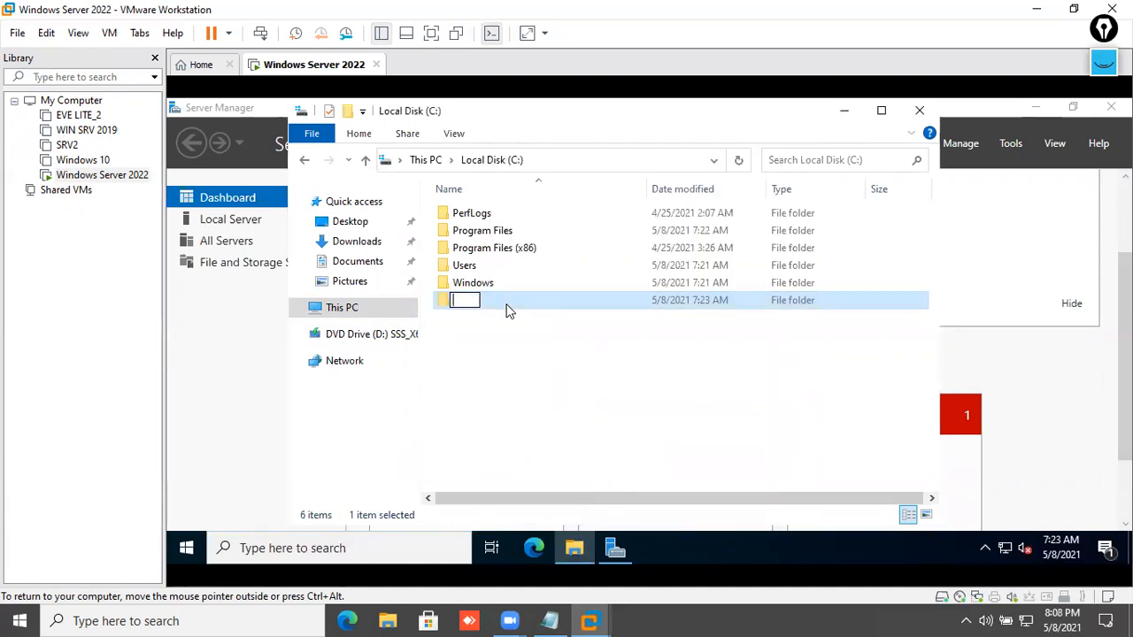
text(Sales)
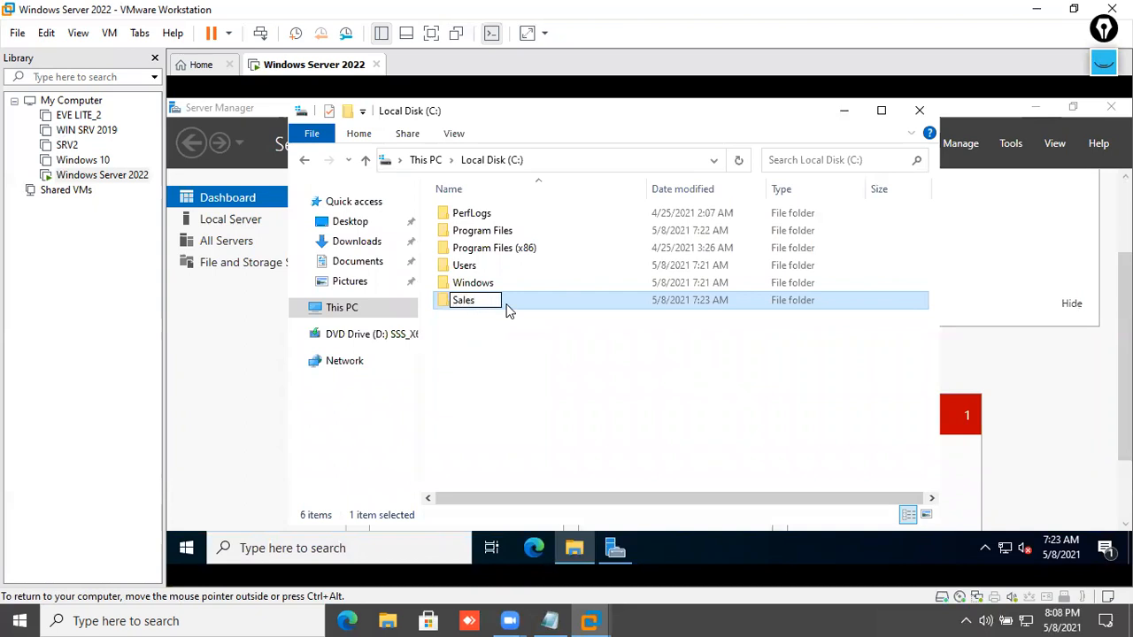
key(Return)
- Share the Sales folder with Full Control permission, then close File Explorer
right_click(507, 309)
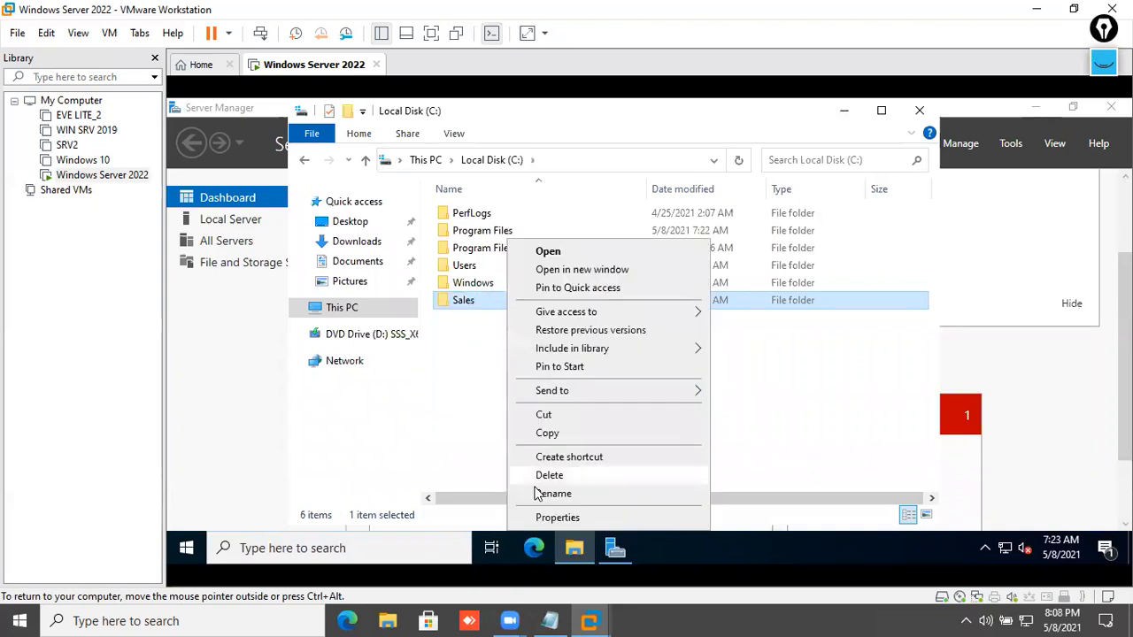
click(547, 516)
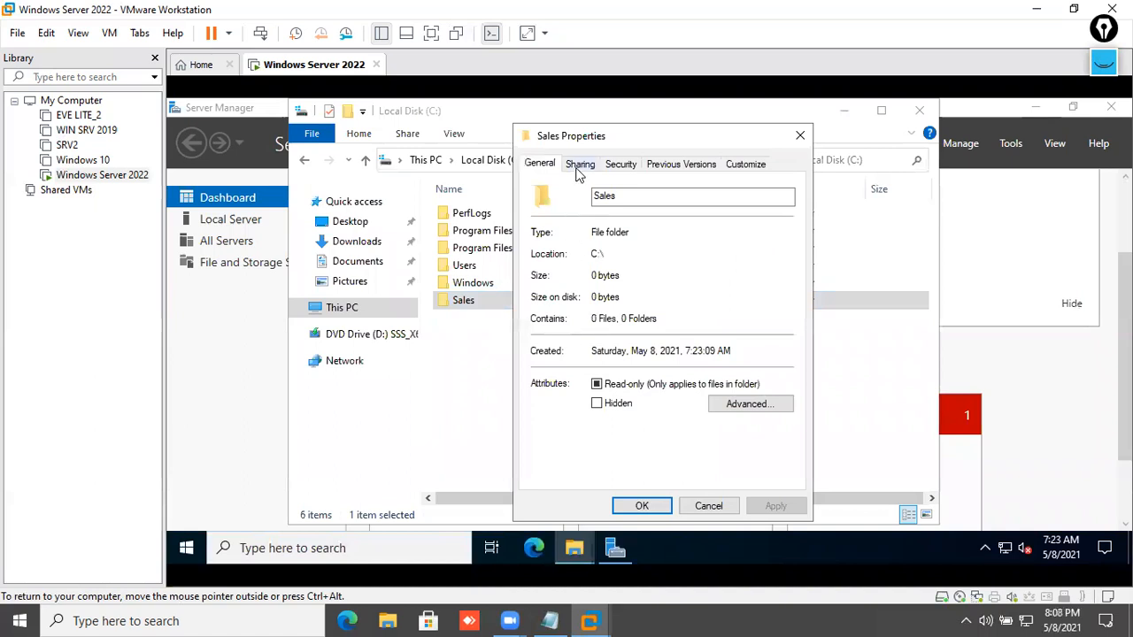
click(577, 170)
click(567, 370)
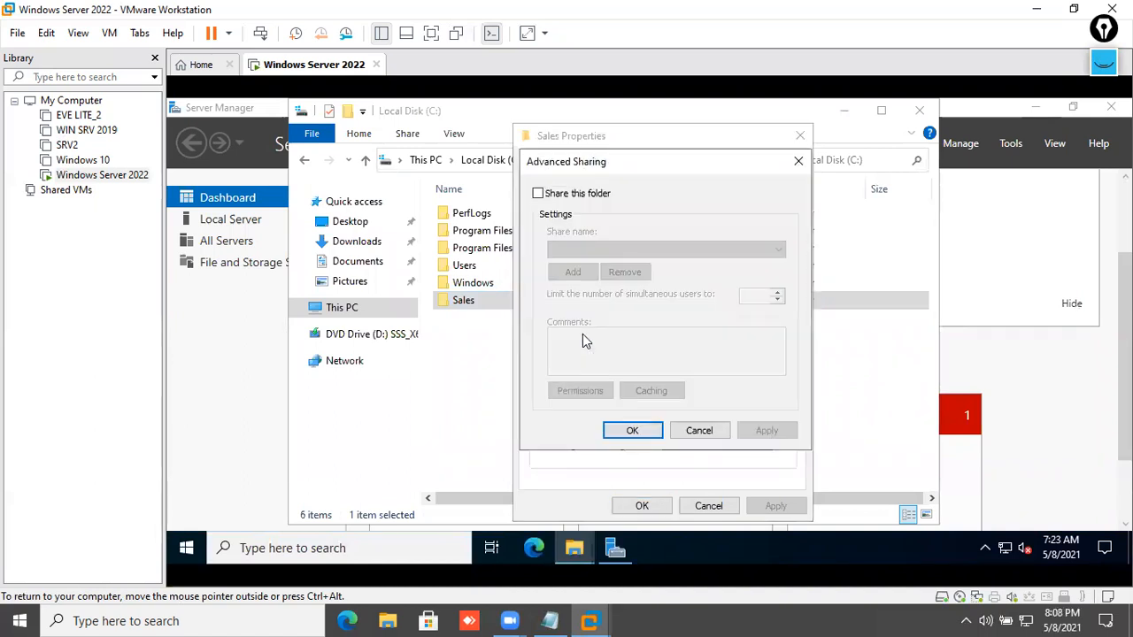
click(559, 197)
click(592, 396)
click(731, 363)
click(794, 505)
click(662, 505)
click(763, 432)
click(647, 432)
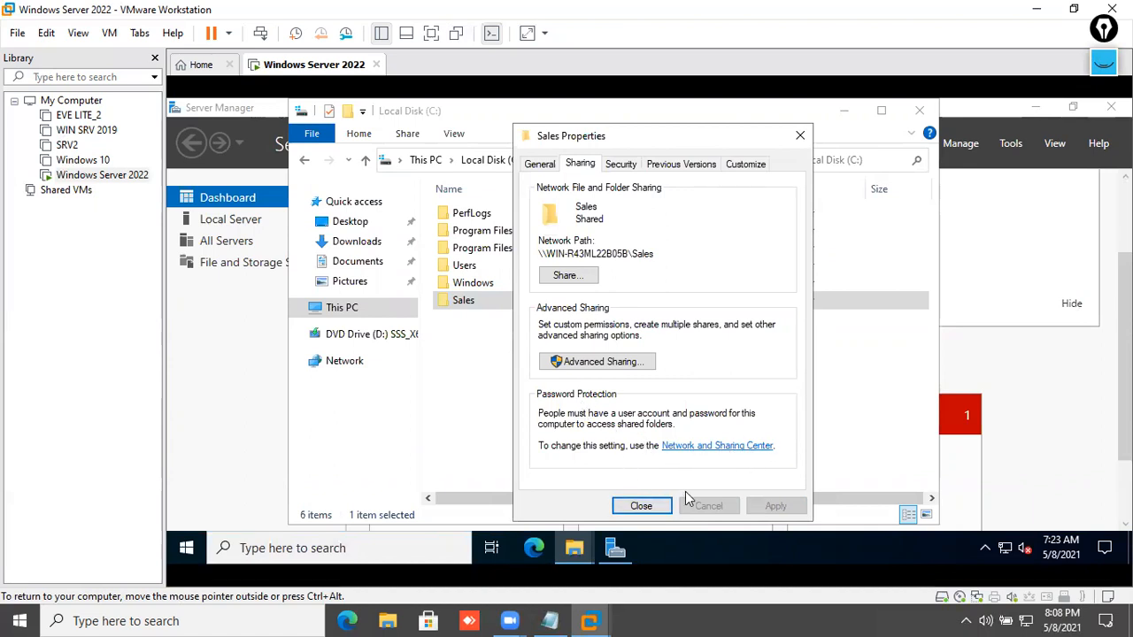
click(648, 505)
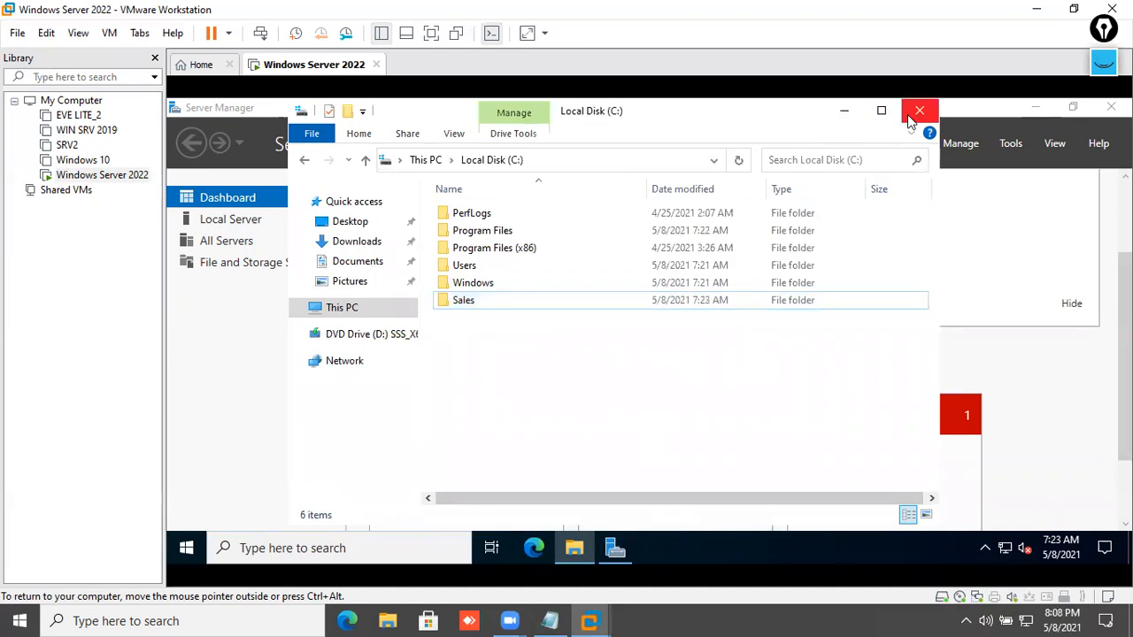
click(916, 113)
- Refresh the File and Storage Services Servers list, then close Server Manager
click(304, 269)
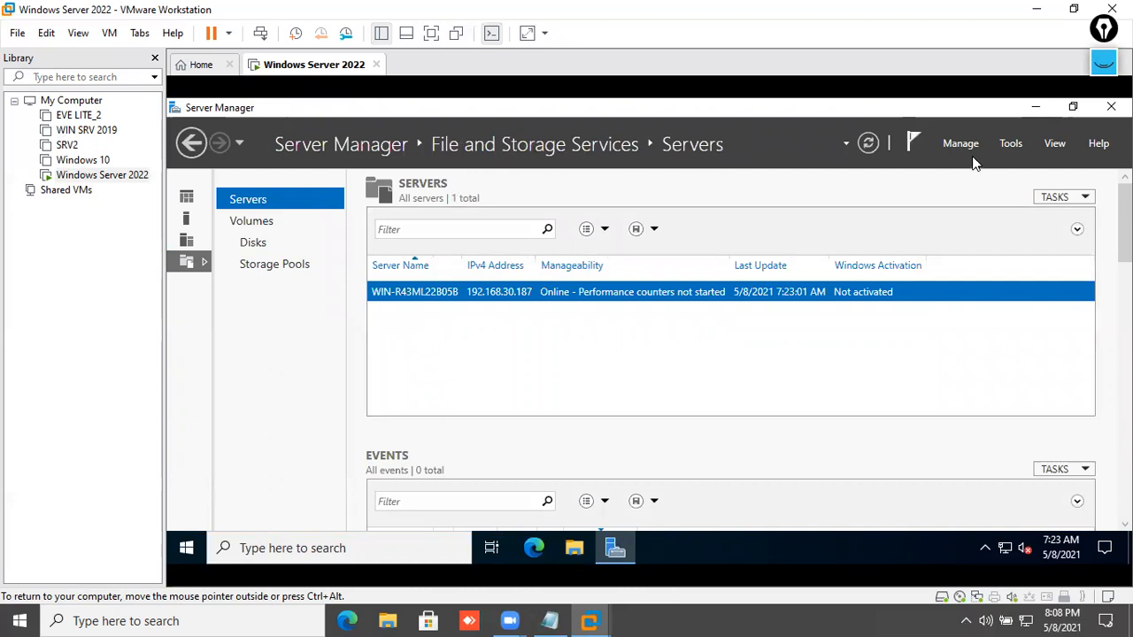
click(878, 144)
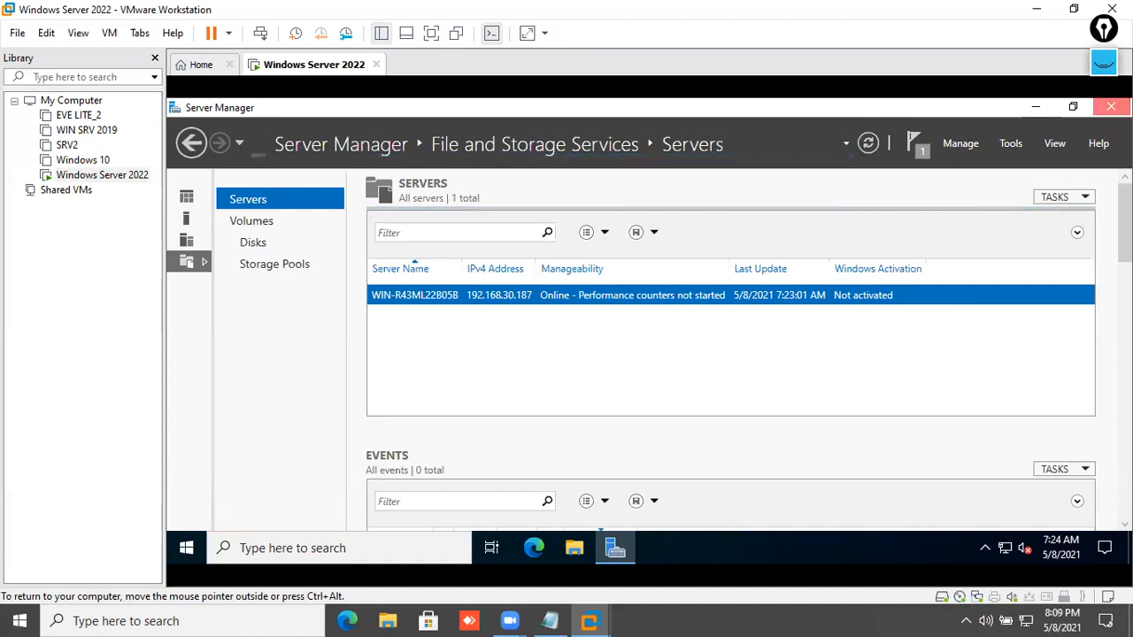
click(1111, 107)
- Open the Ethernet0 adapter's IPv4 properties from Network & Internet settings
right_click(1006, 548)
click(983, 522)
click(564, 113)
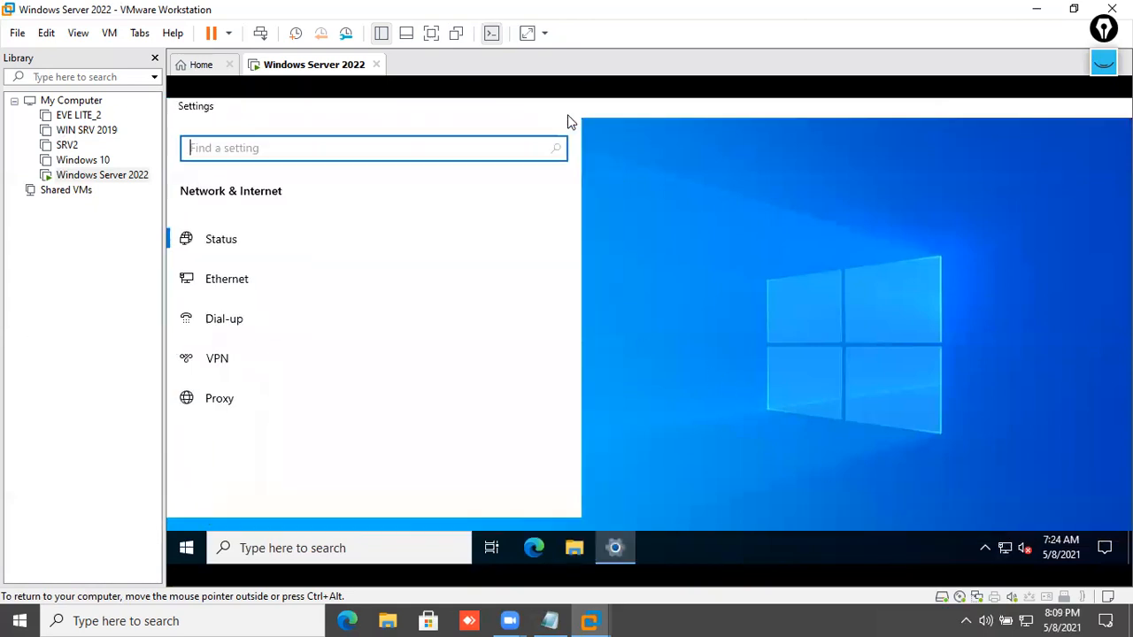
click(256, 352)
click(254, 327)
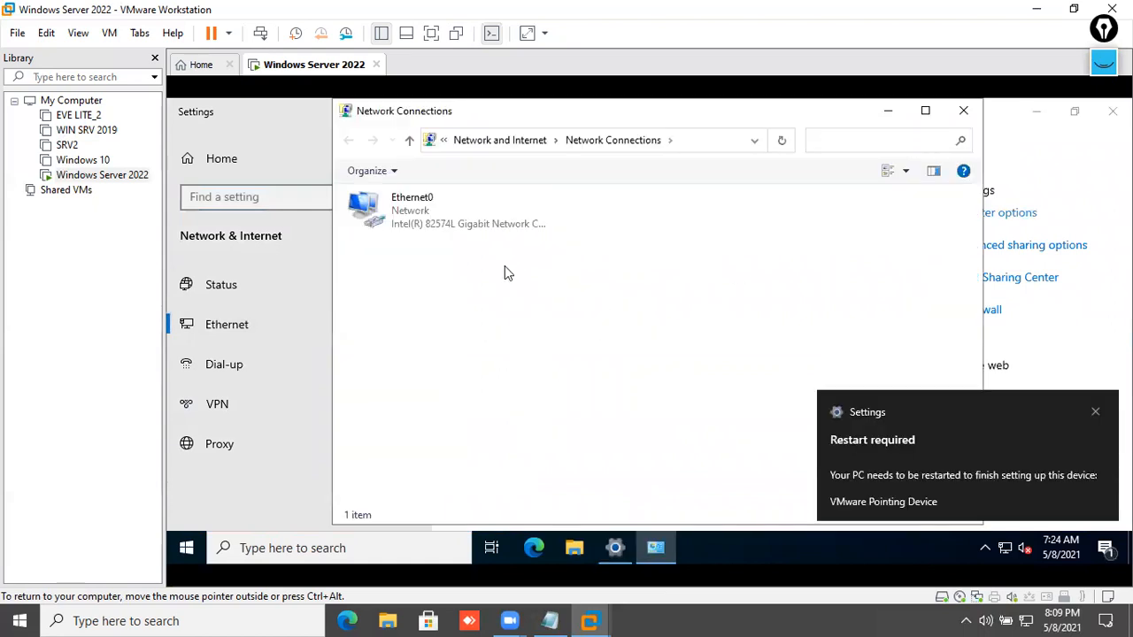
right_click(468, 227)
click(503, 379)
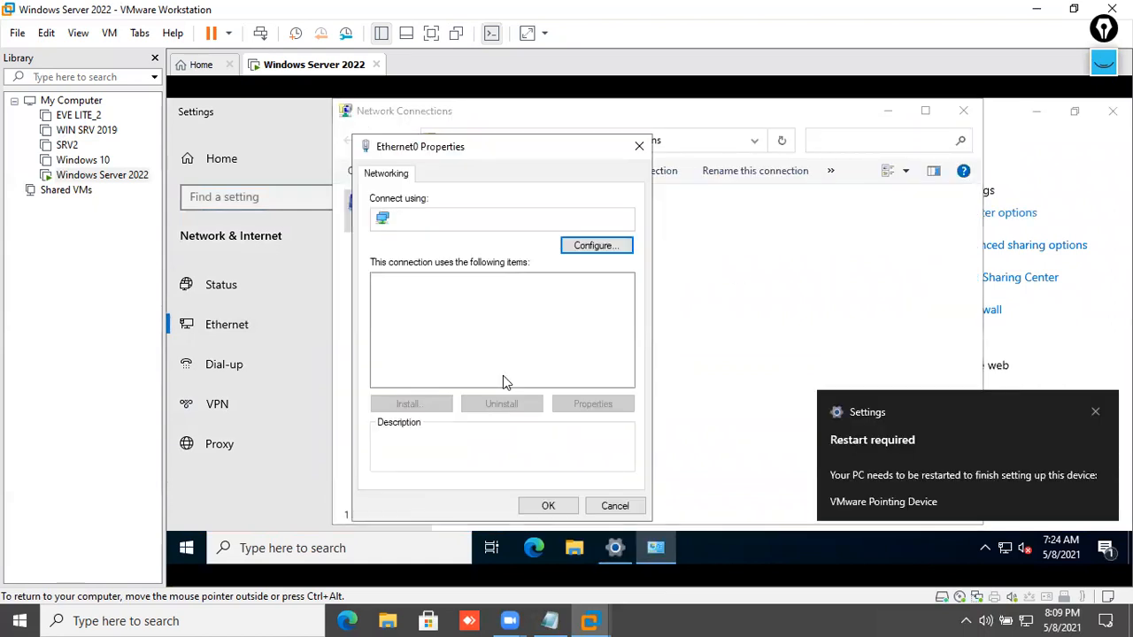
double_click(535, 326)
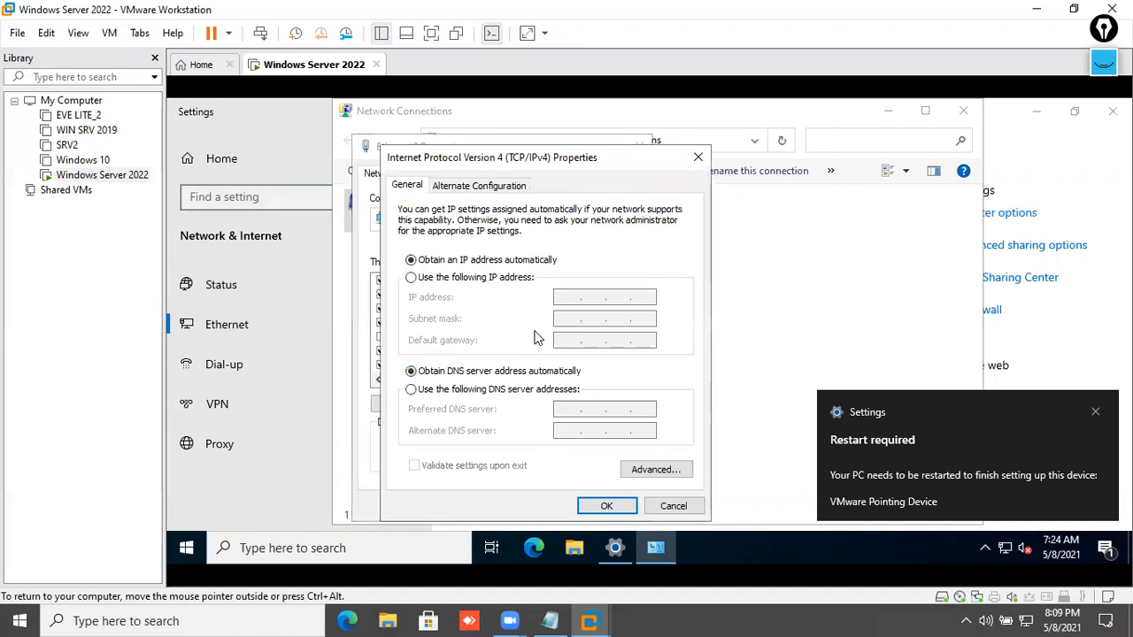
- Set static IP 192.168.30.60, mask 255.255.255.0, gateway and DNS 192.168.30.1
click(523, 279)
click(570, 296)
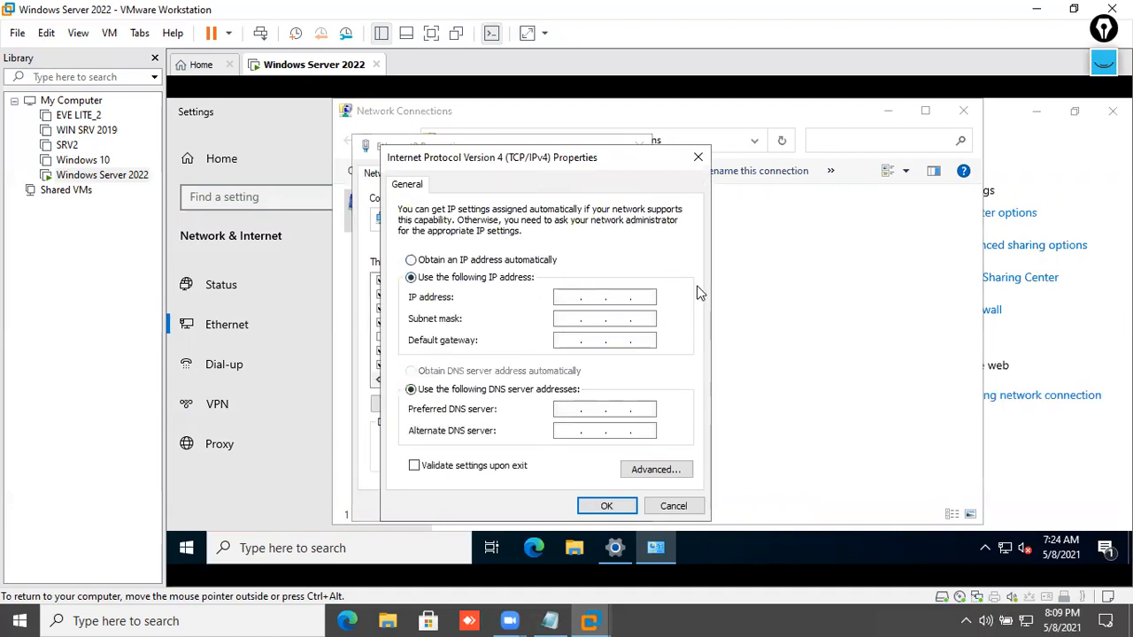
text(192 . 168 . 30 . 6)
key(Tab)
key(Tab)
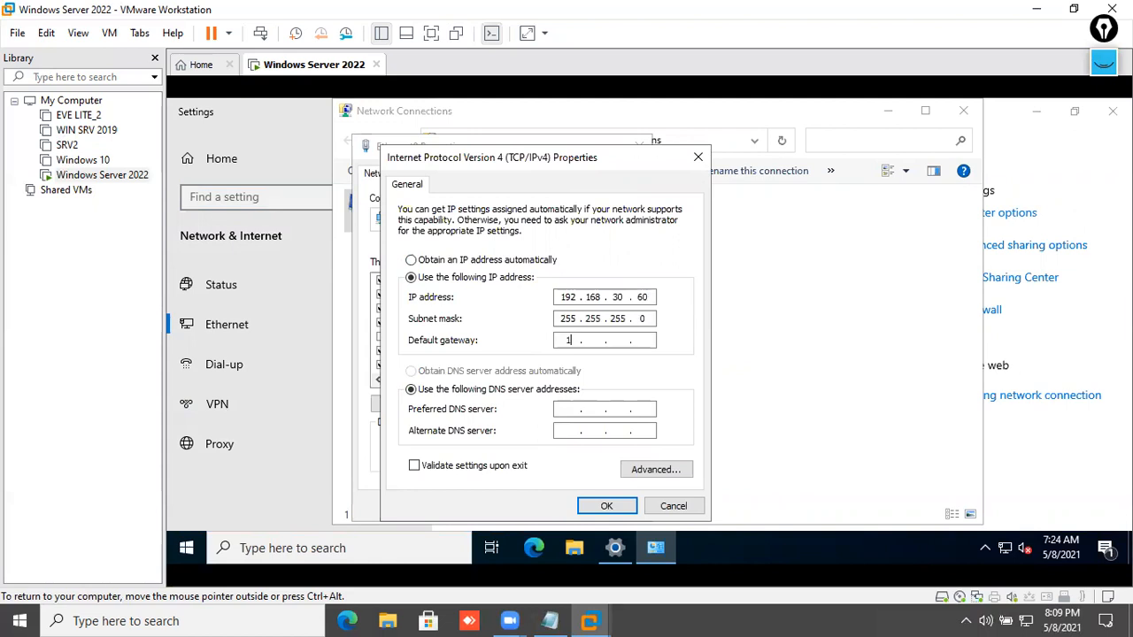
key(BackSpace)
key(BackSpace)
text(92 . 168 . 30 . 1)
key(Tab)
key(Tab)
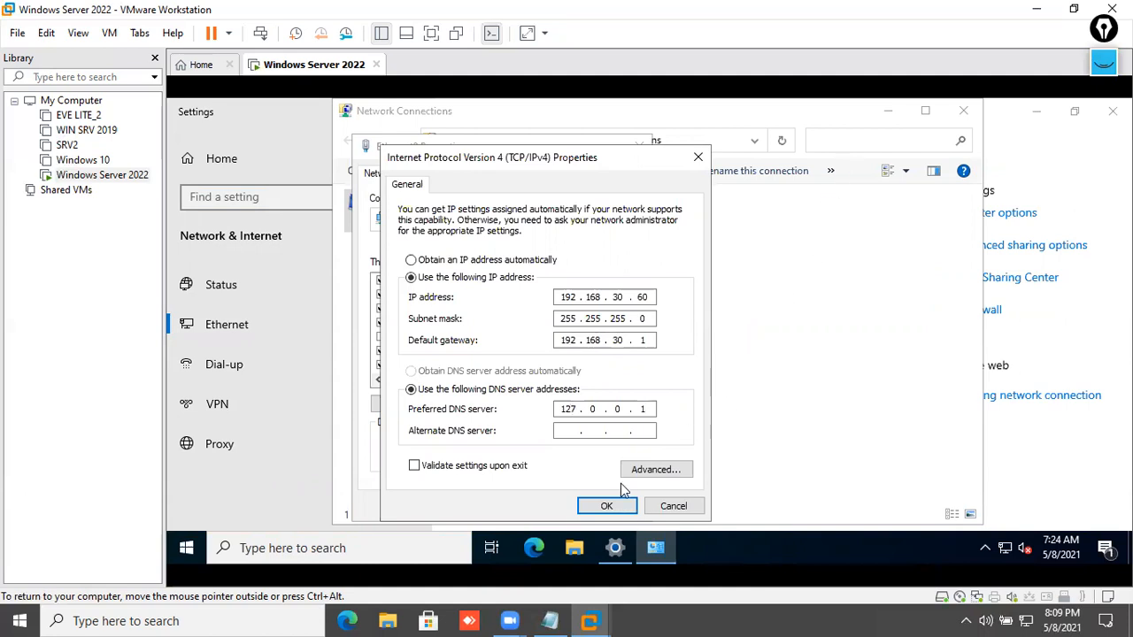
key(BackSpace)
key(BackSpace)
click(608, 506)
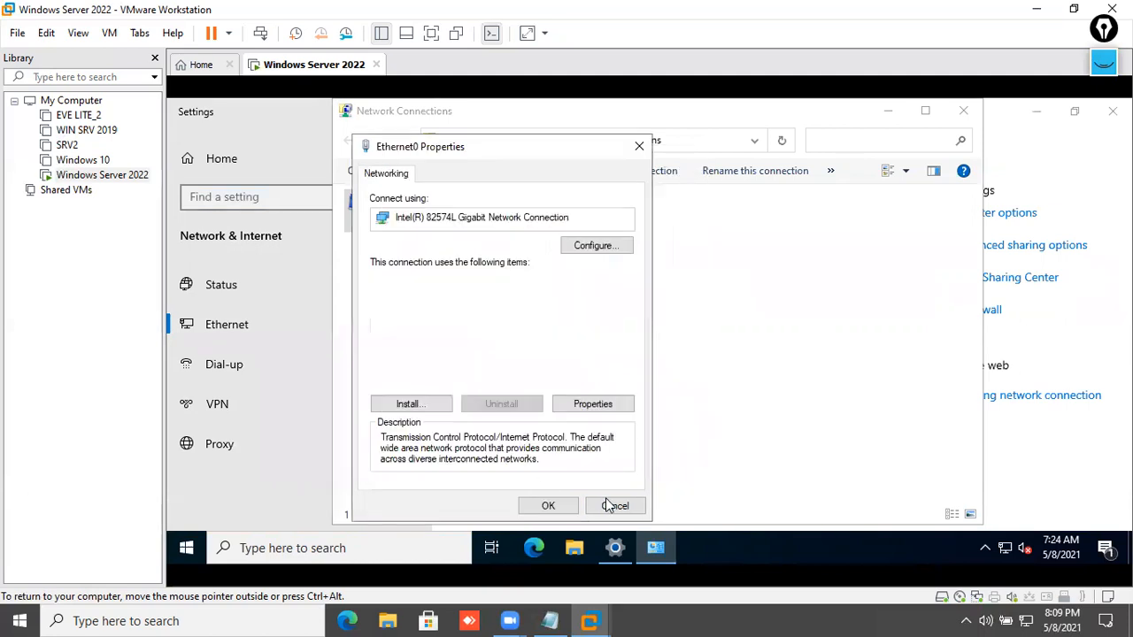
click(549, 505)
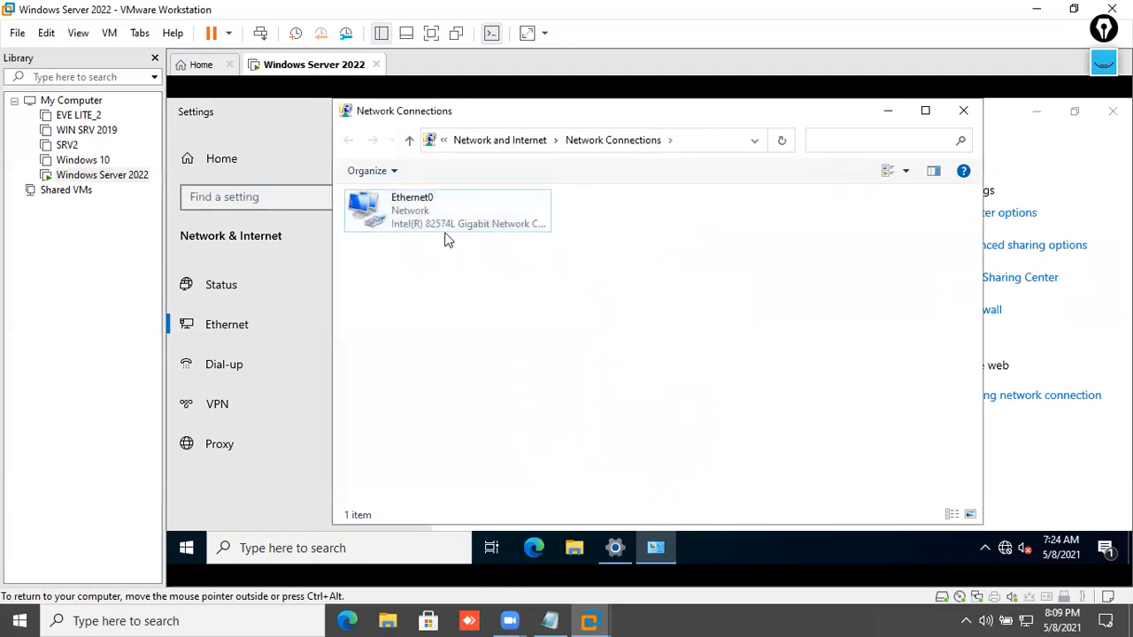
- Close the network connections and network settings windows
click(475, 224)
click(963, 110)
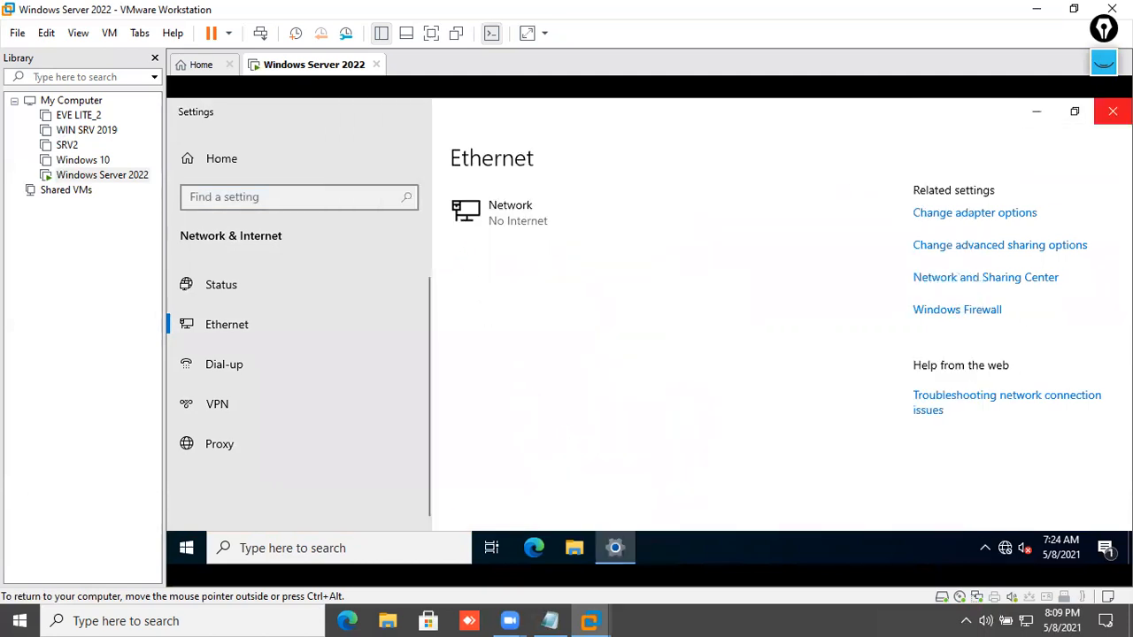
click(1113, 111)
- Dismiss the restart-required notification from the notification panel
click(1105, 548)
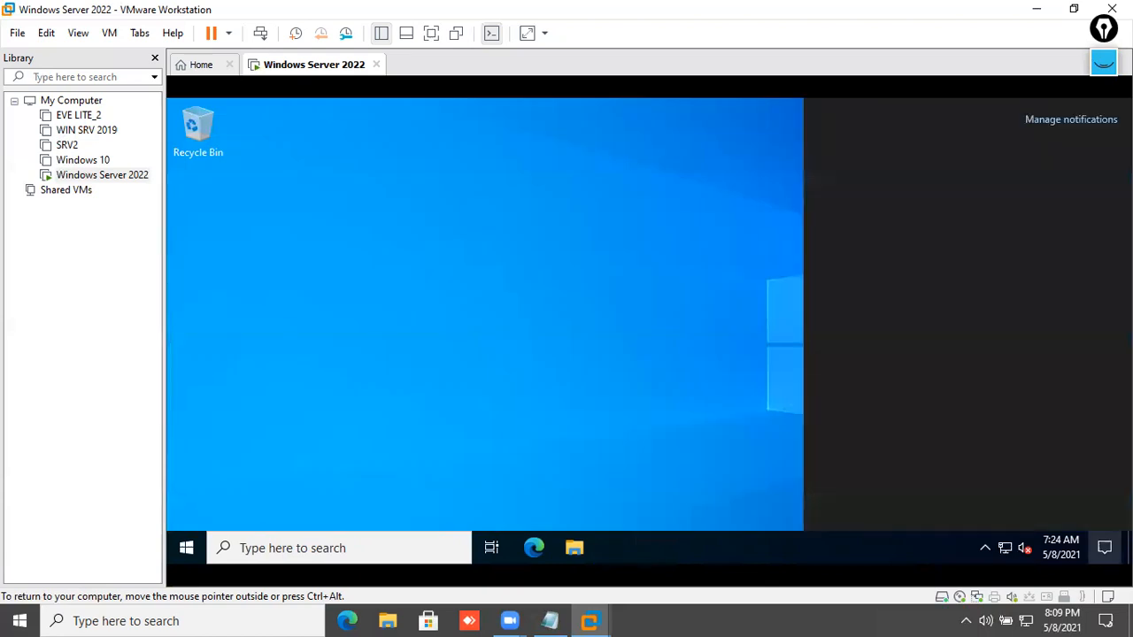
click(1102, 153)
click(632, 315)
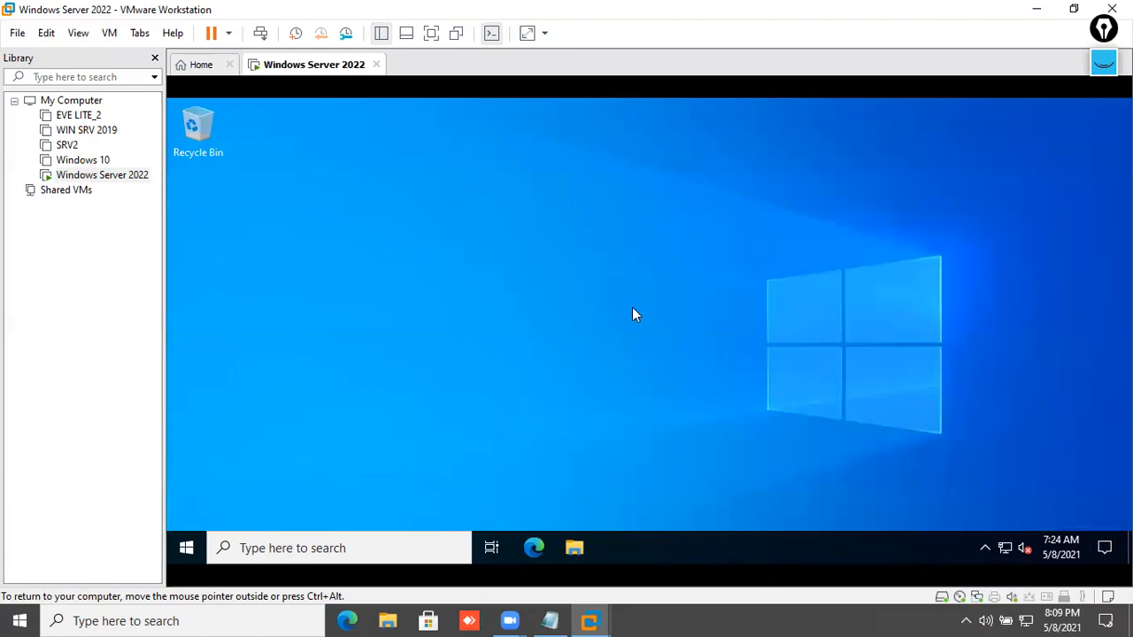
- Rename the PC to SRV2022 via This PC properties and restart now
click(588, 537)
right_click(345, 316)
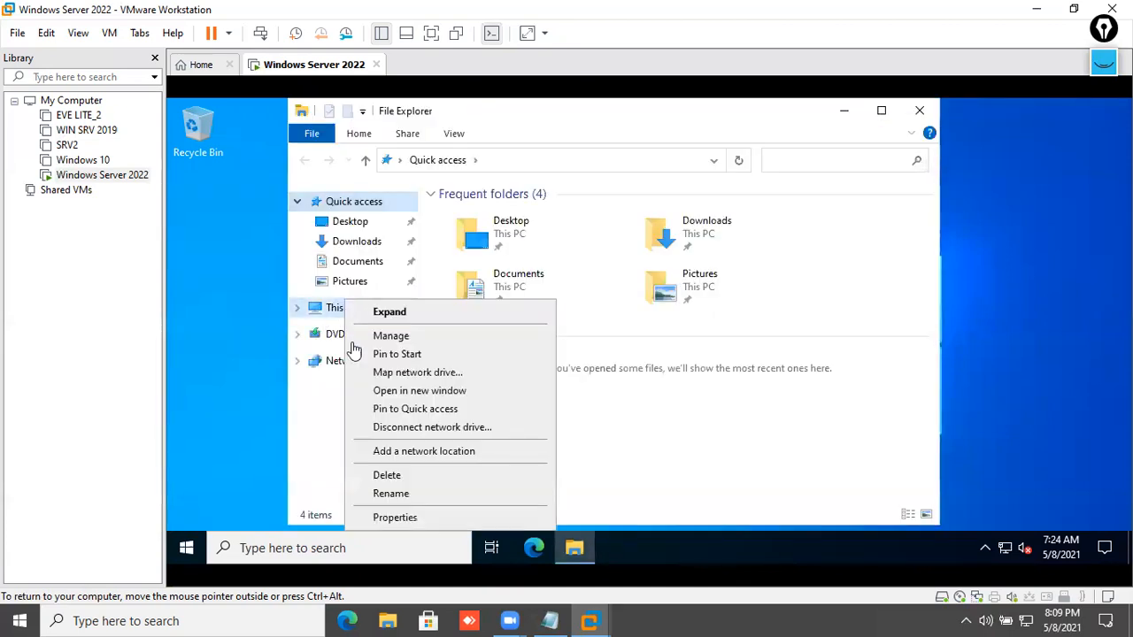
click(405, 518)
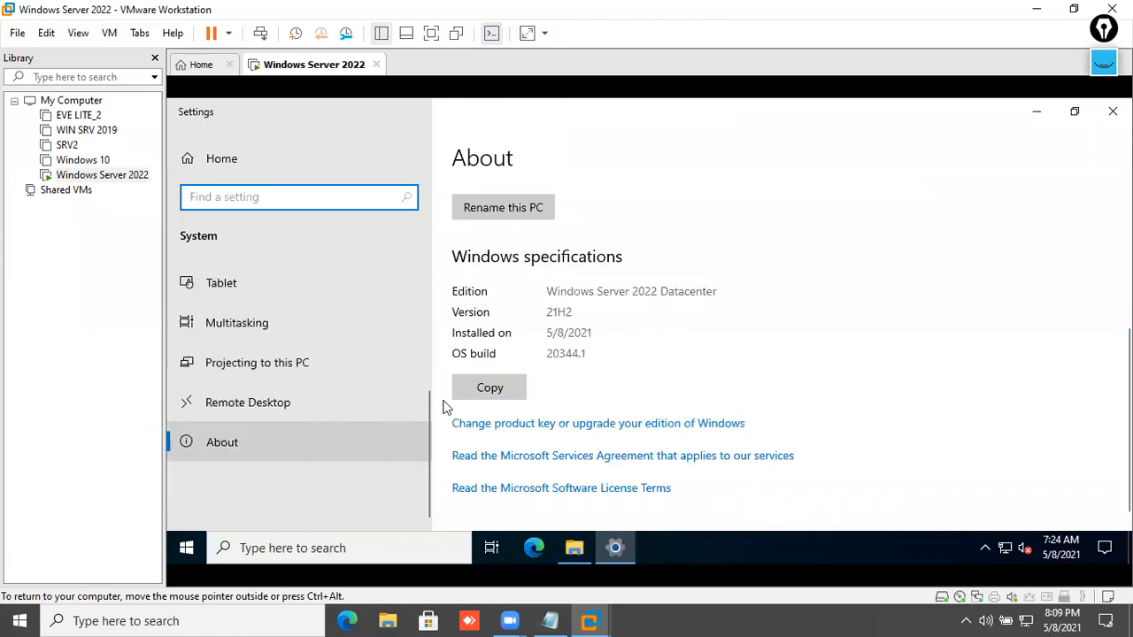
click(527, 201)
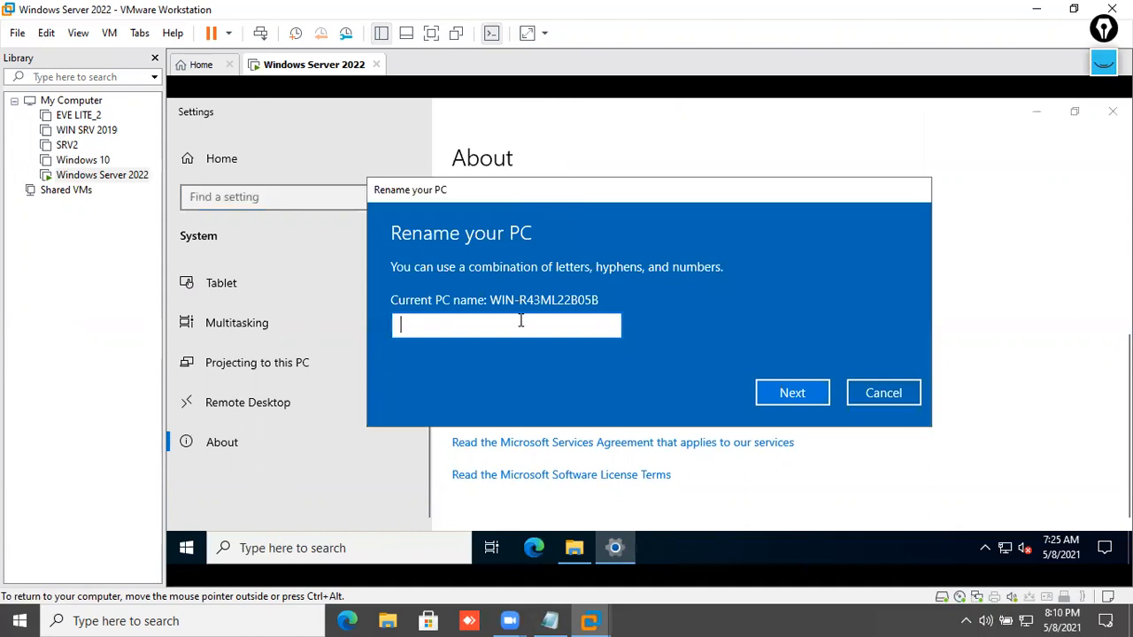
text(SRV2022)
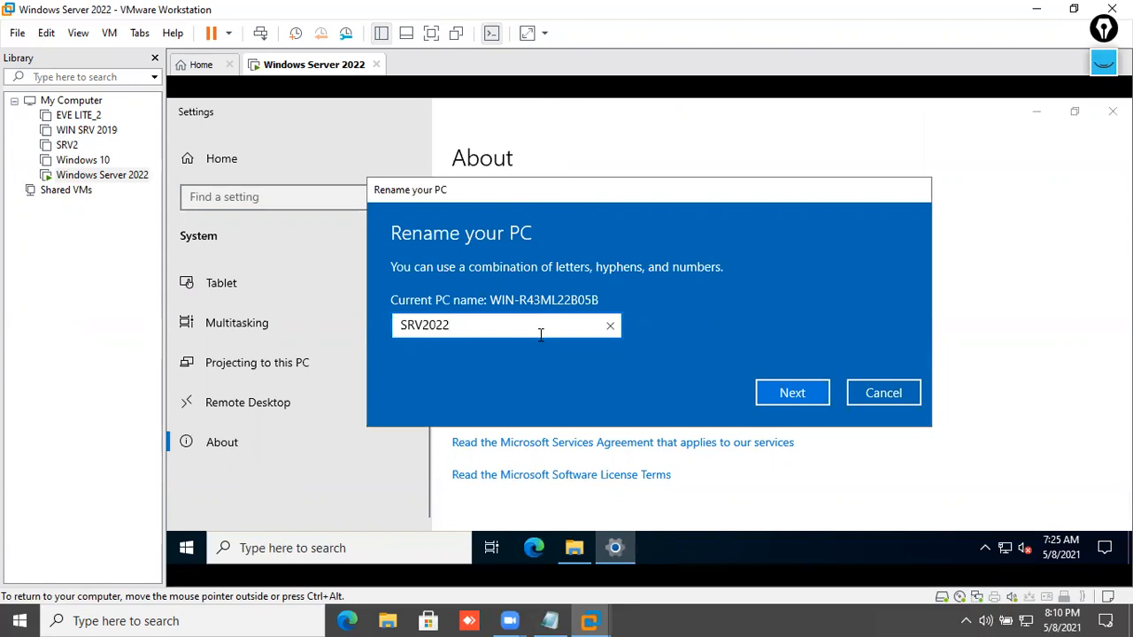
click(786, 392)
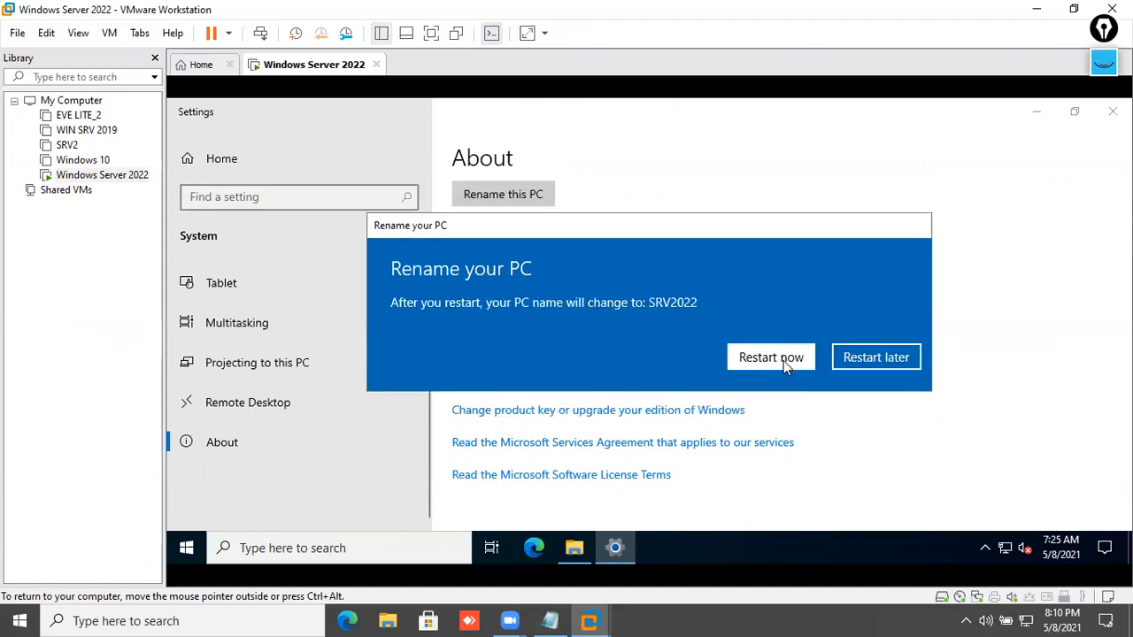
click(784, 359)
click(689, 314)
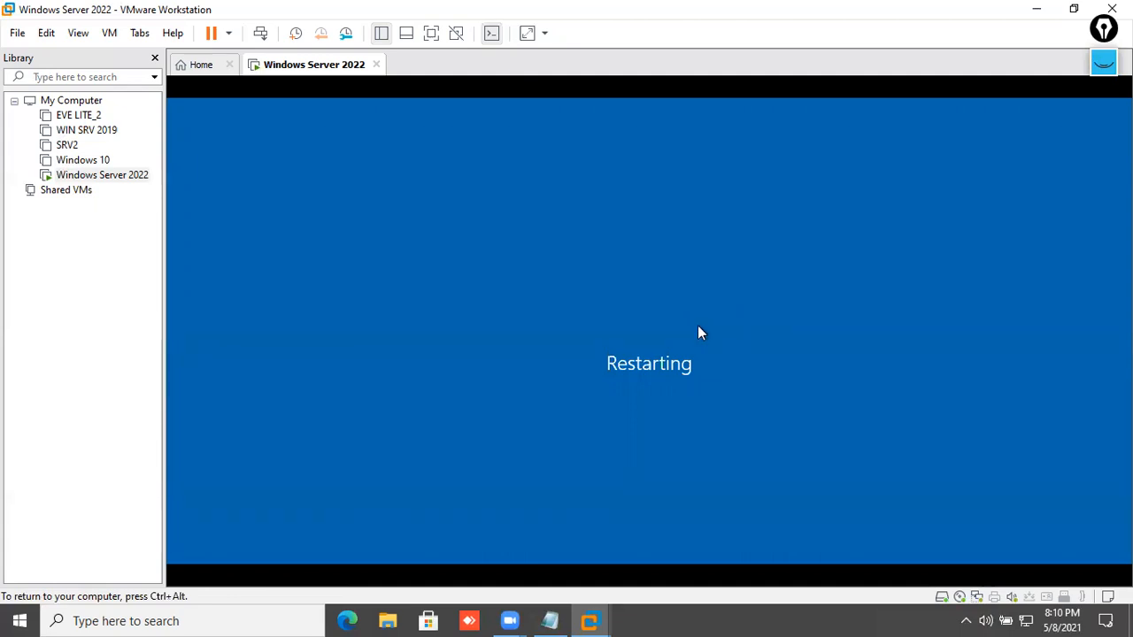
- Sign back in as Administrator with Ctrl+Alt+Del and the password, then refresh the desktop
key(ctrl+alt)
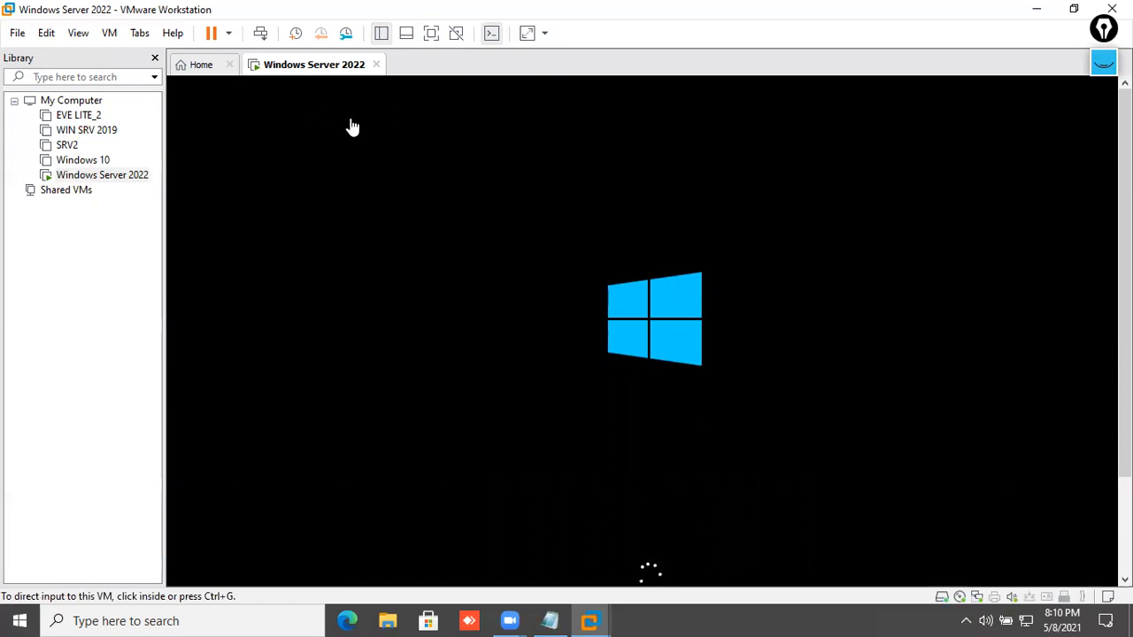
click(532, 223)
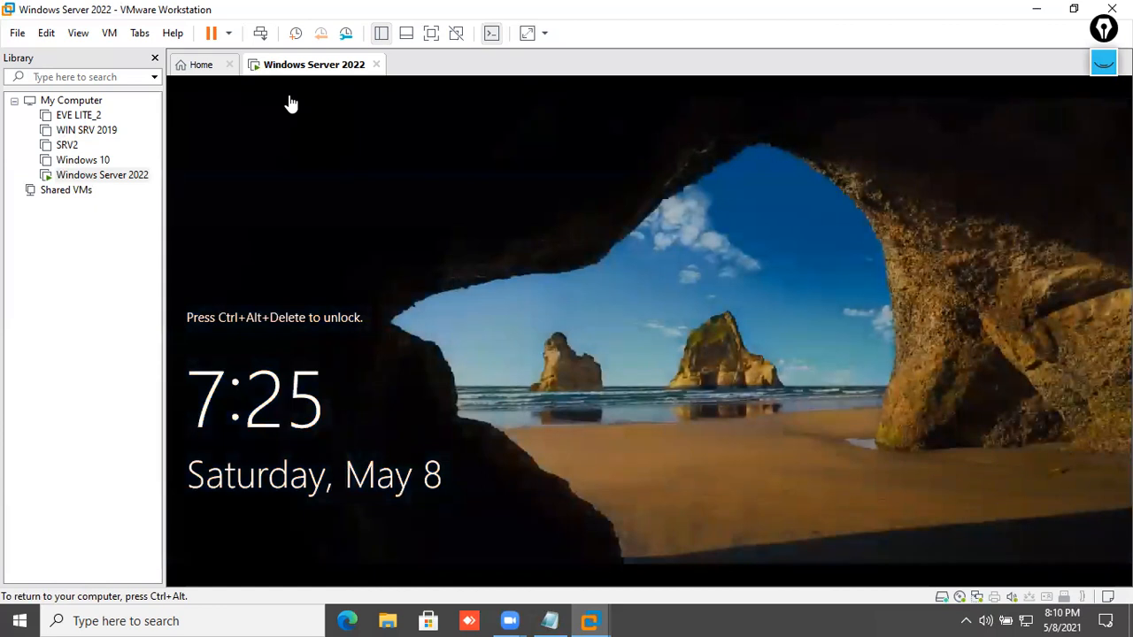
right_click(299, 77)
click(357, 164)
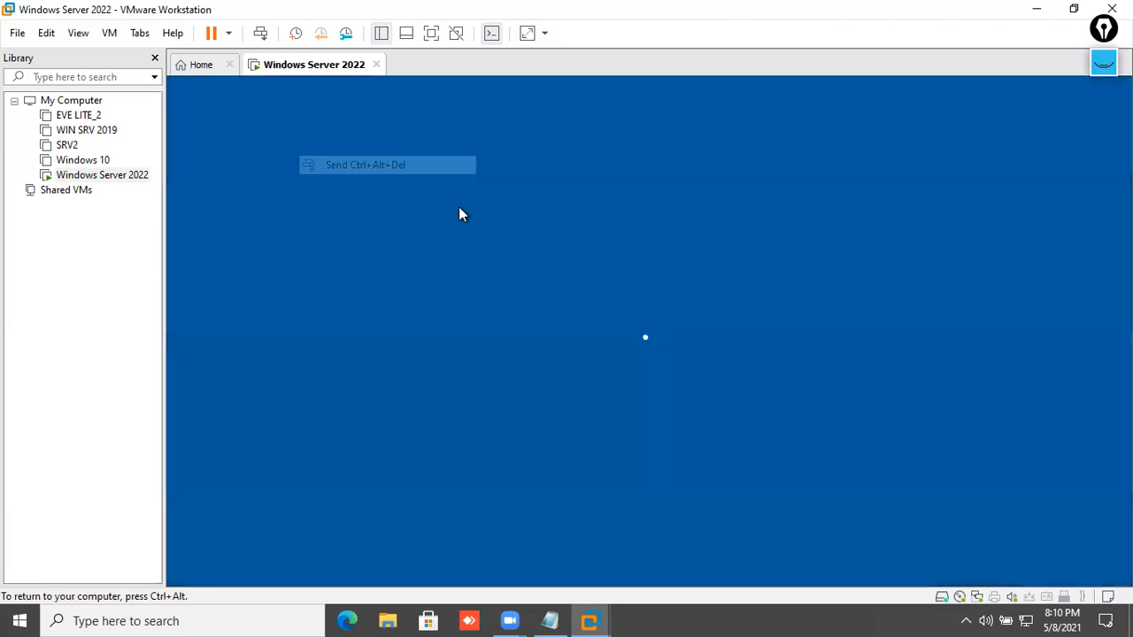
text(••••••••)
key(Return)
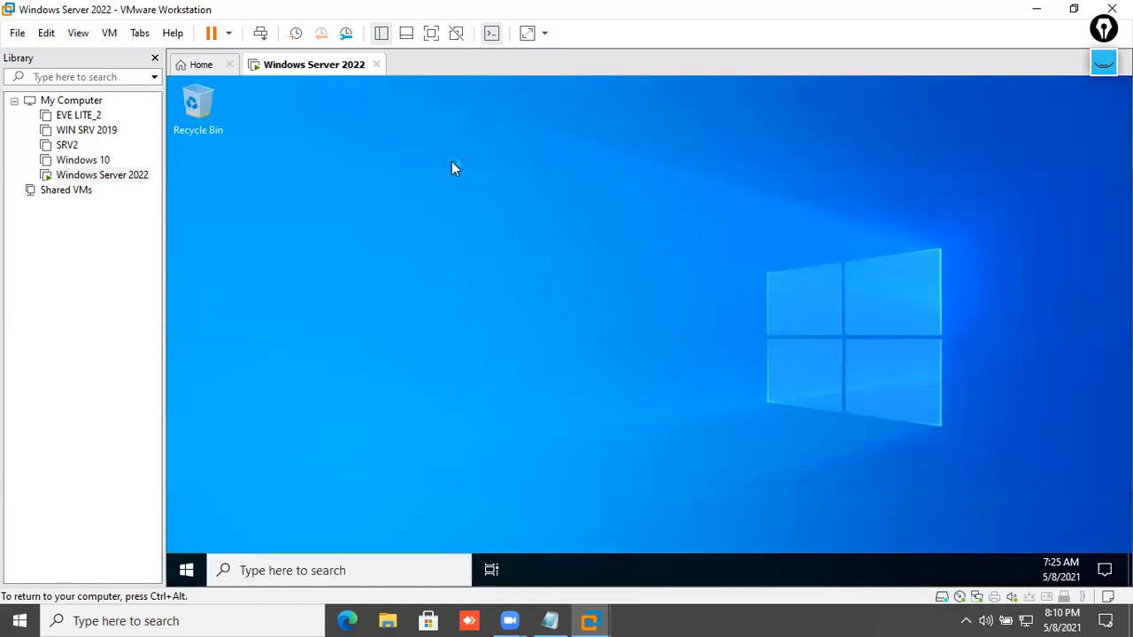
right_click(473, 192)
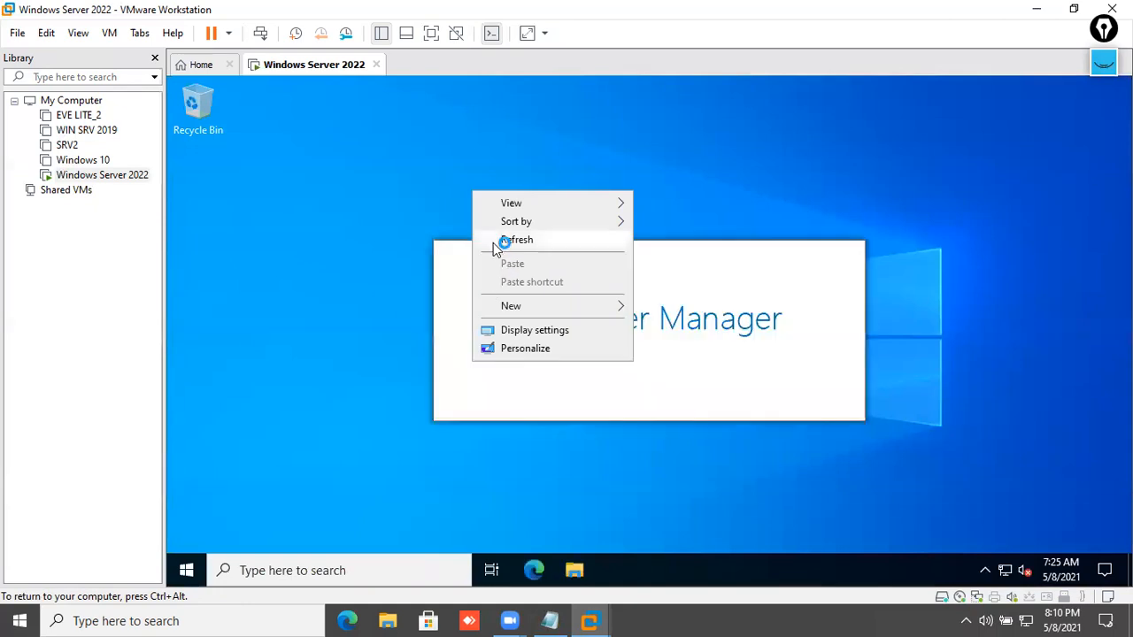
click(494, 239)
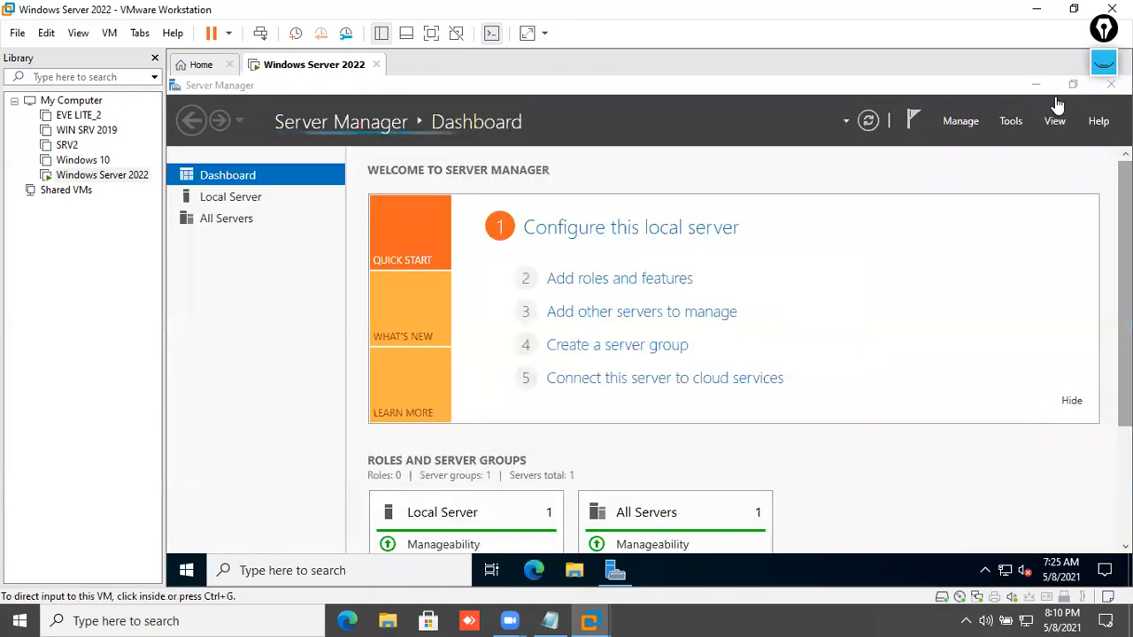
- Maximize Server Manager and start Add Roles and Features with the default installation type on SRV2022
click(1058, 92)
drag(751, 189, 785, 91)
click(892, 89)
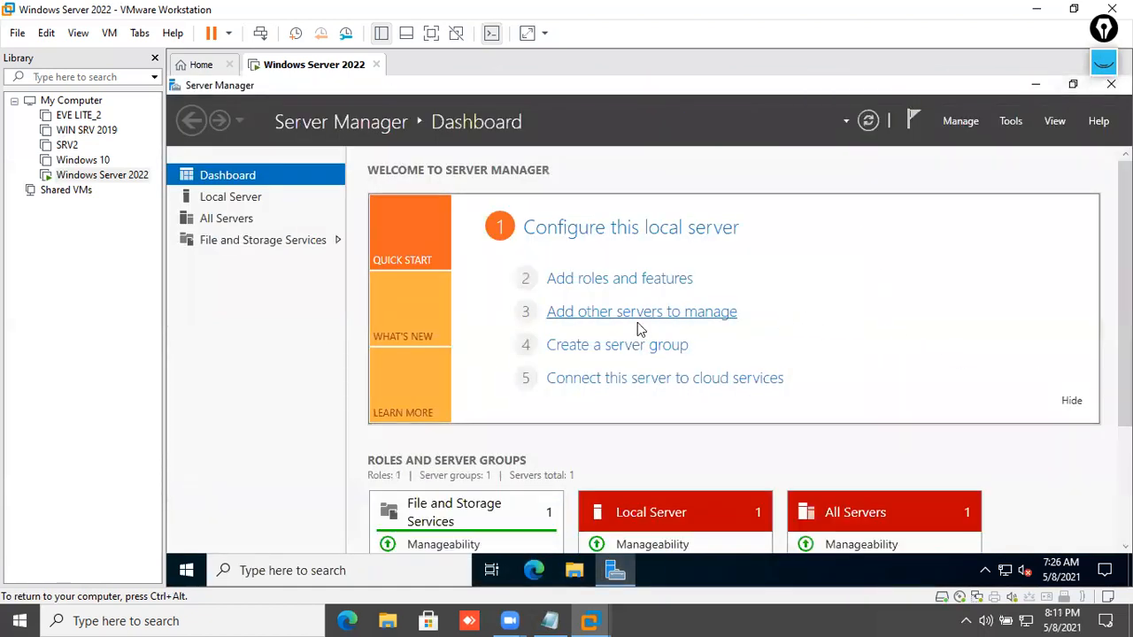
click(669, 278)
click(785, 112)
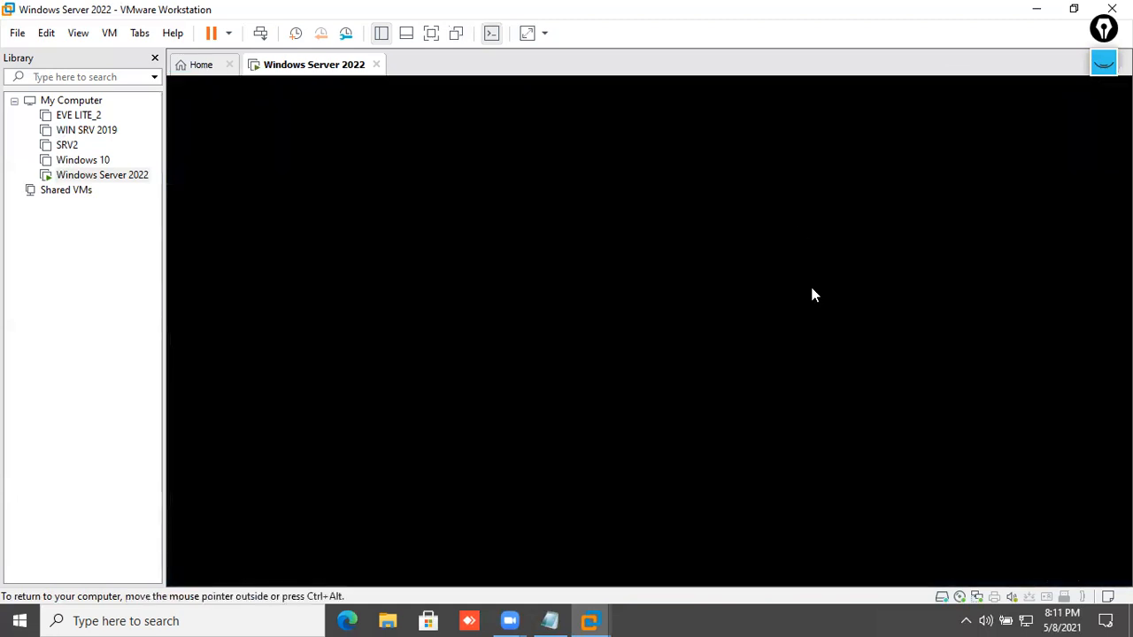
click(921, 538)
click(921, 538)
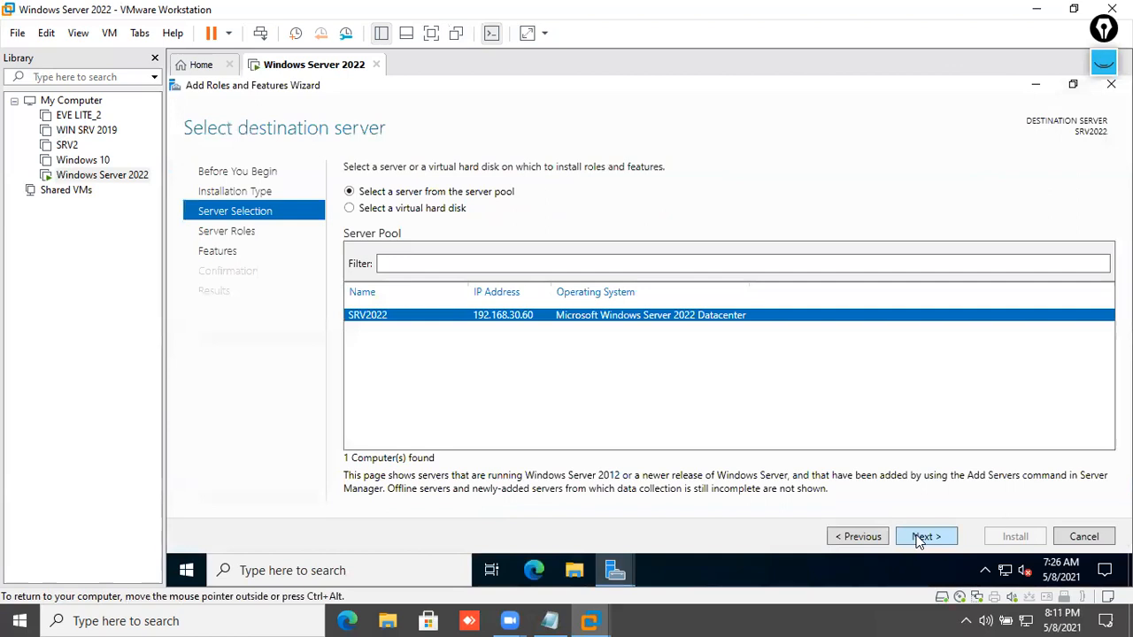
click(921, 538)
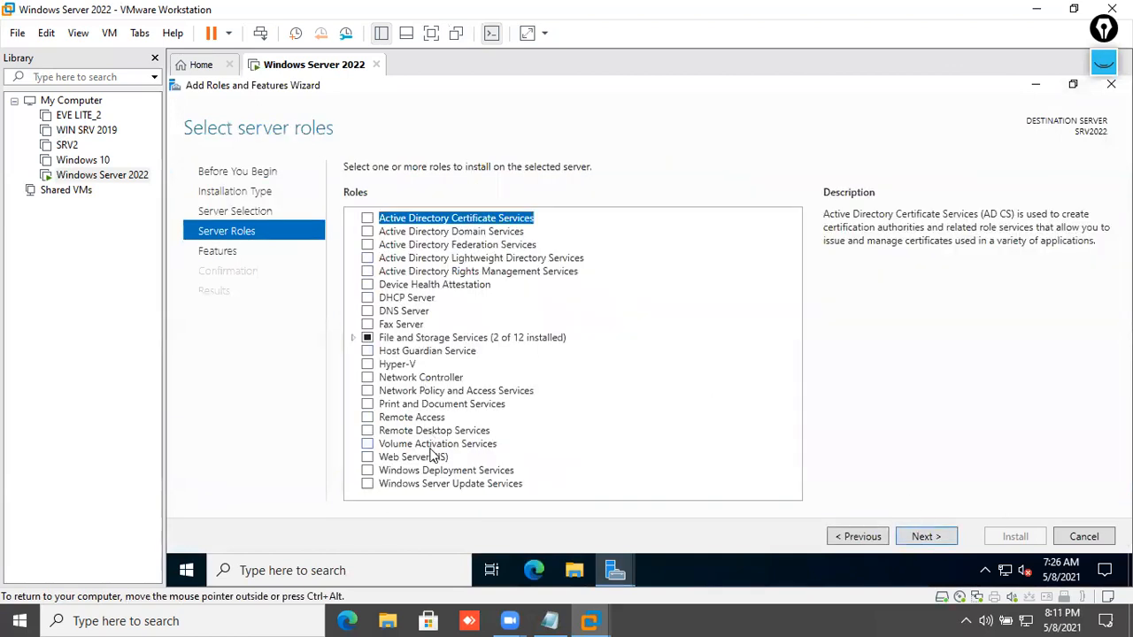
- Select the Web Server (IIS) role with its required features and add the FTP Server role service
click(368, 457)
click(698, 451)
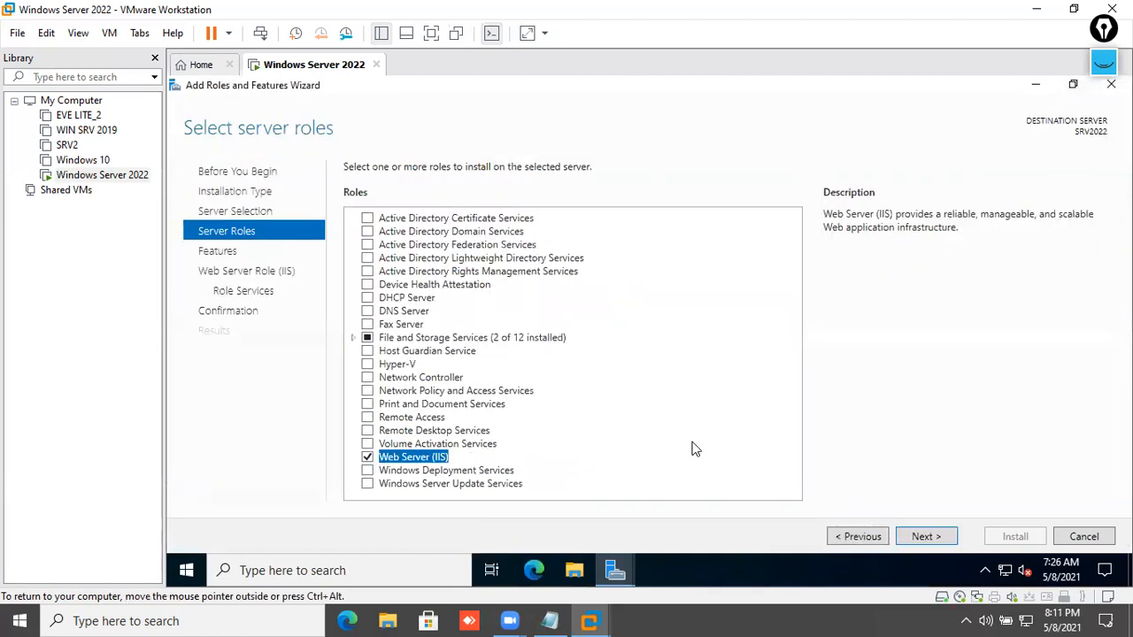
click(942, 539)
scroll(526, 405, down, 3)
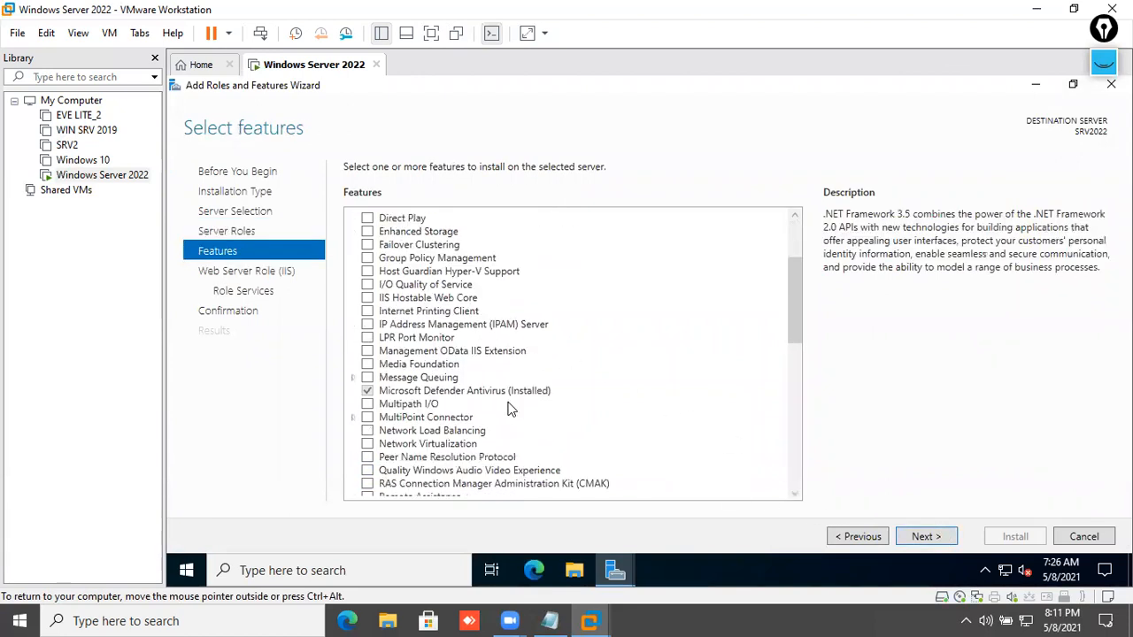
scroll(472, 423, down, 5)
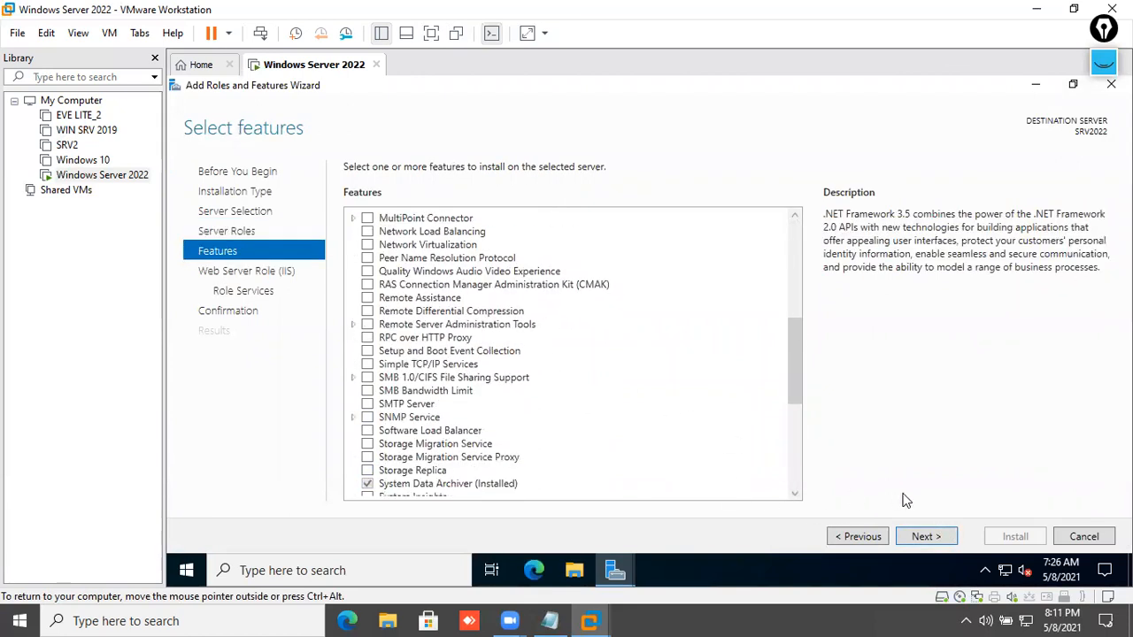
click(927, 536)
click(927, 537)
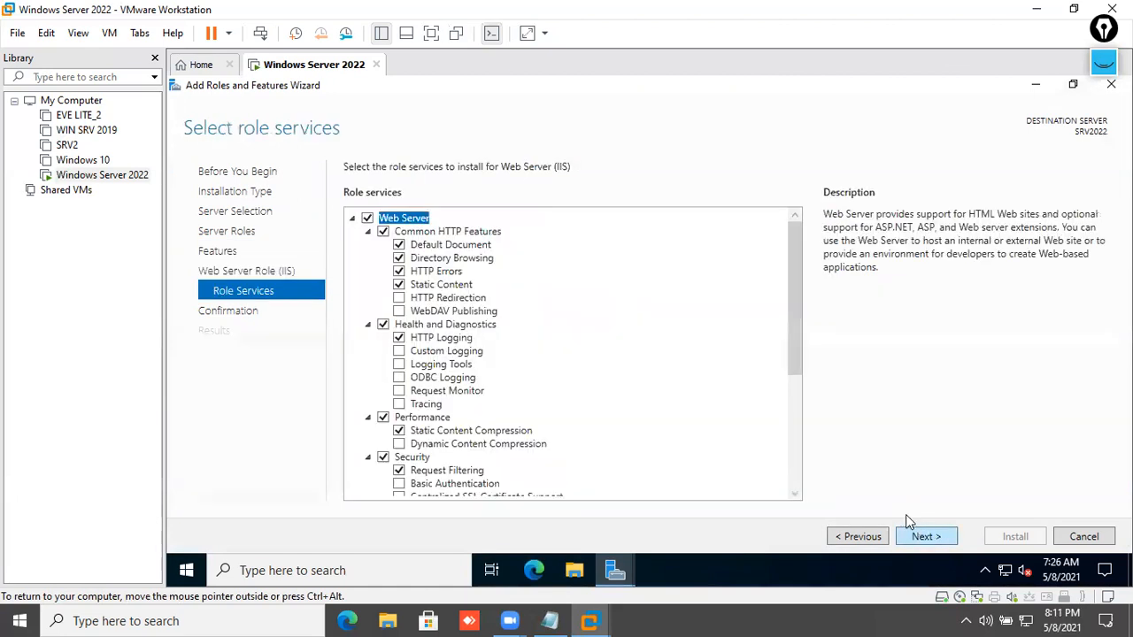
scroll(585, 427, down, 5)
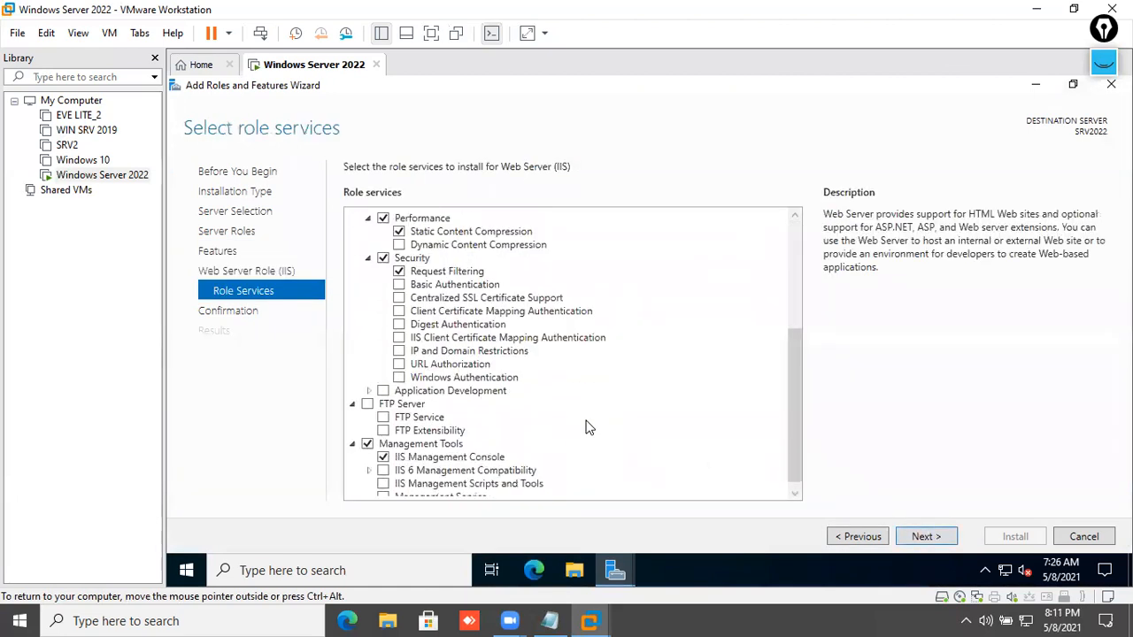
click(367, 404)
click(924, 537)
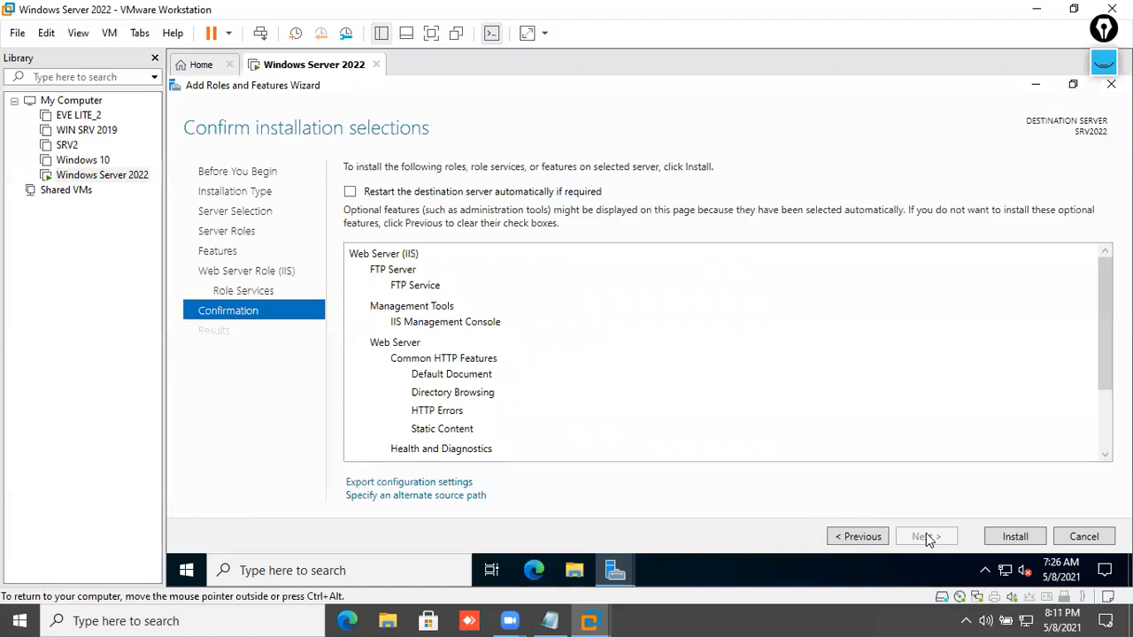
- Allow automatic restart, begin the installation, and open File Explorer while it runs
click(542, 192)
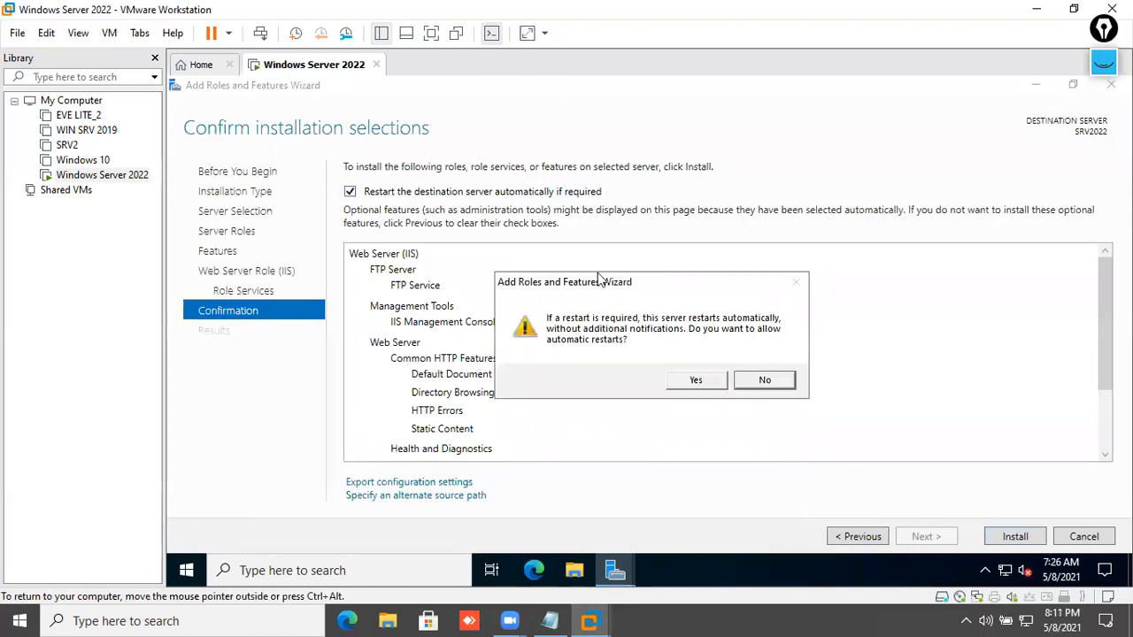
click(688, 383)
click(1014, 536)
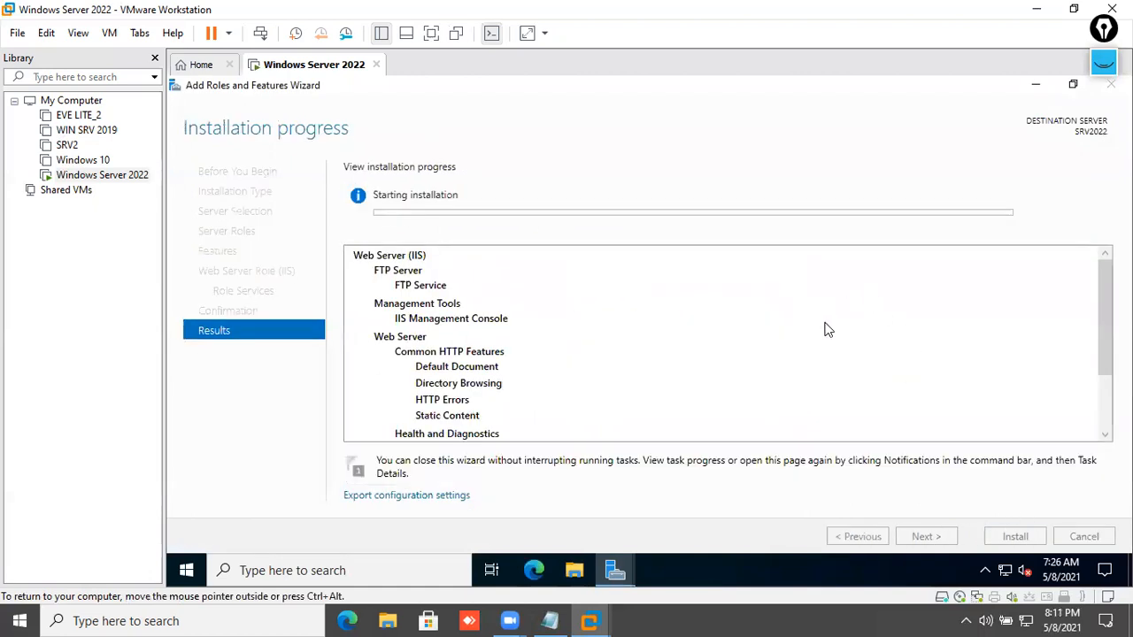
scroll(765, 333, down, 3)
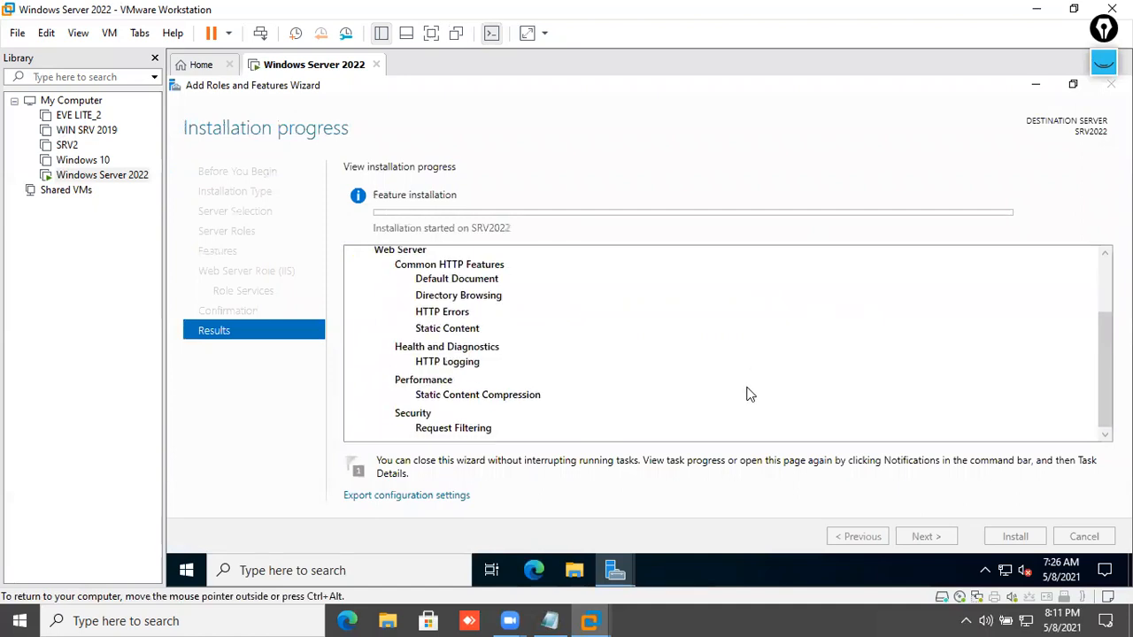
scroll(746, 393, up, 3)
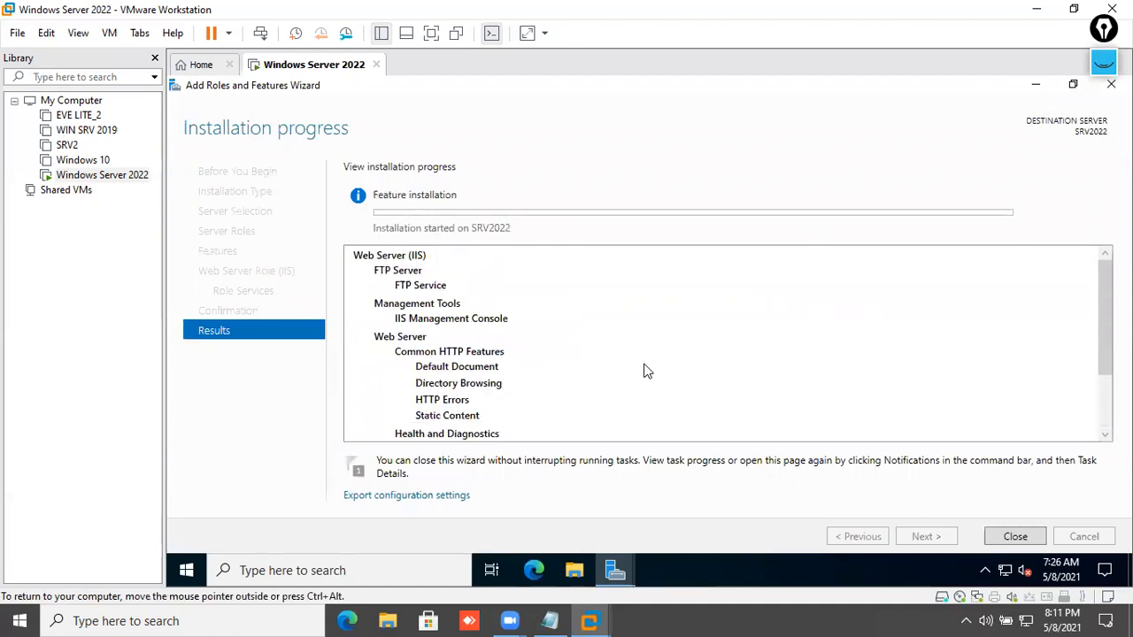
click(587, 574)
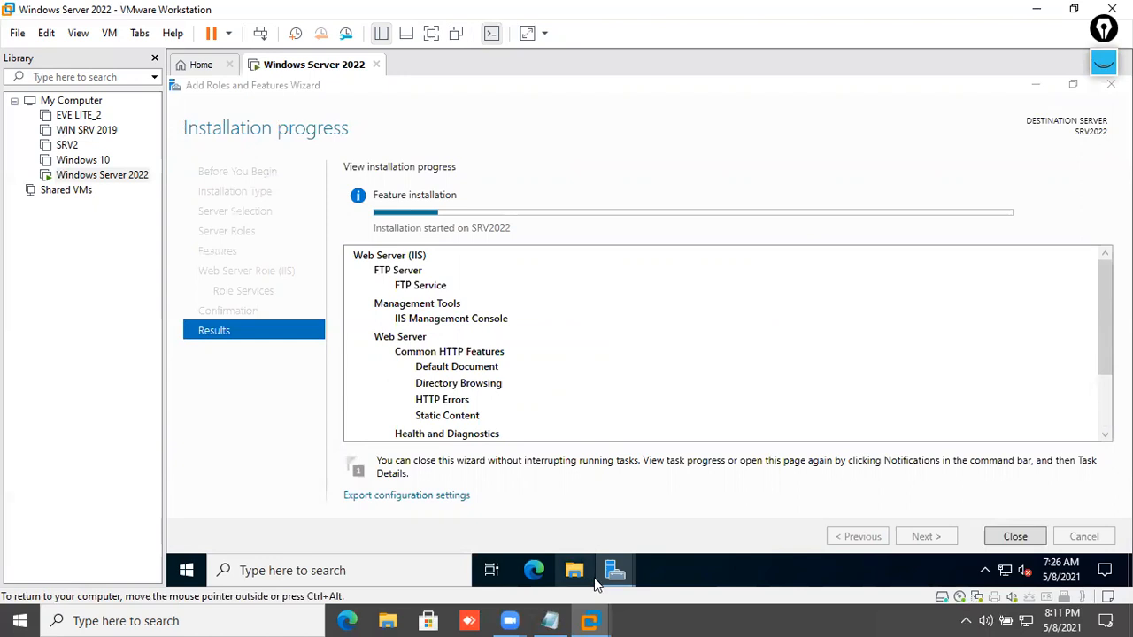
mouse_move(617, 574)
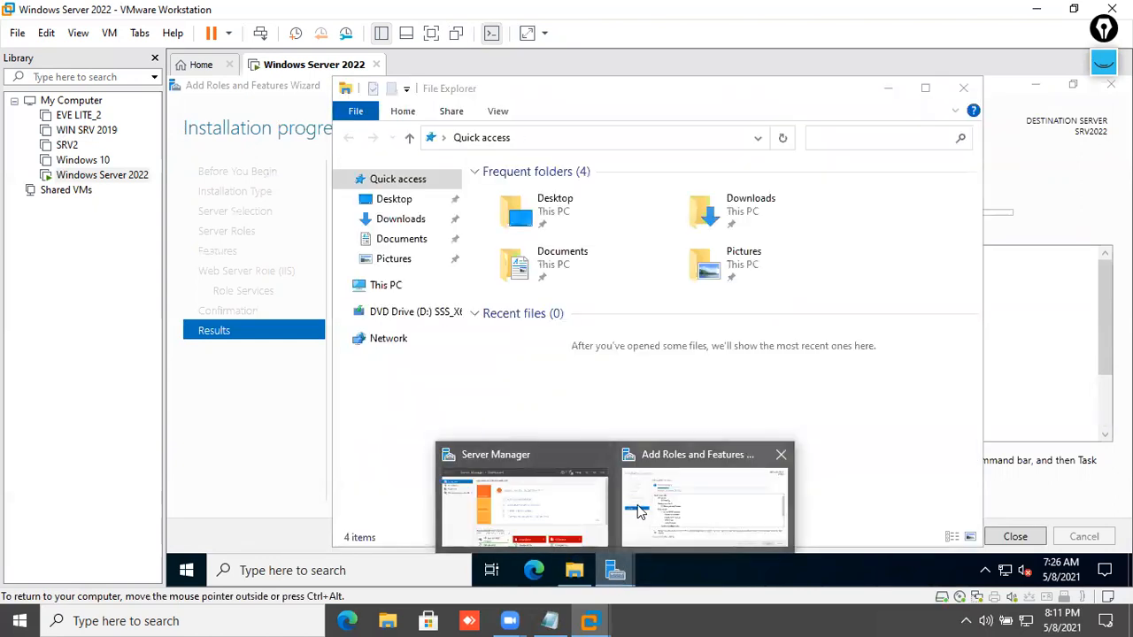
click(666, 513)
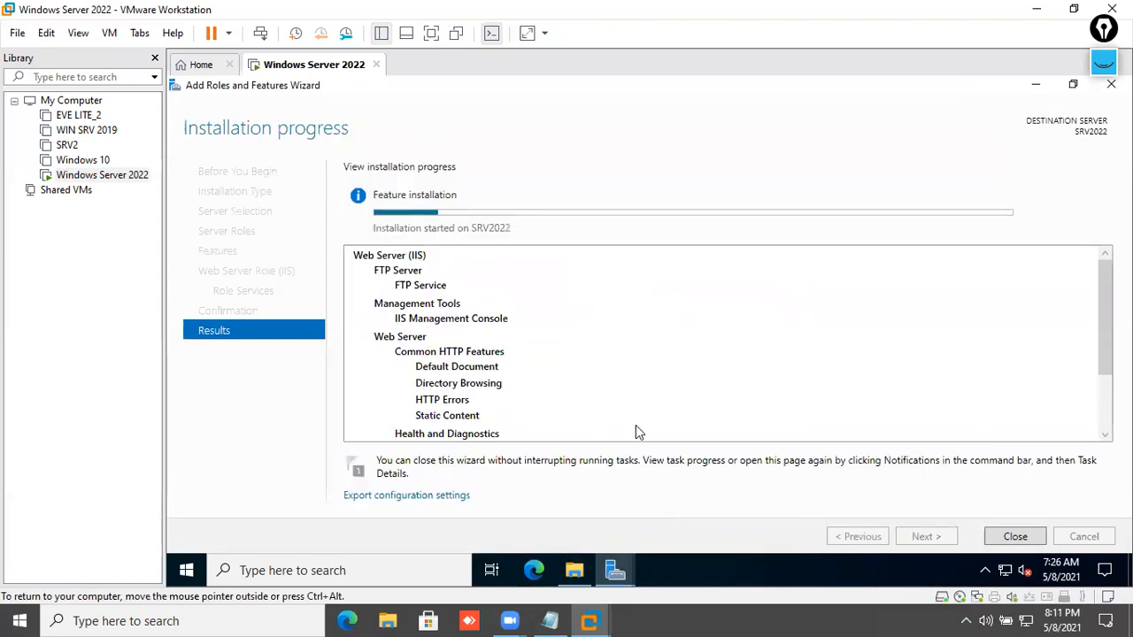
right_click(202, 571)
- Open Windows PowerShell (Admin) and set its console font size to 24
click(201, 571)
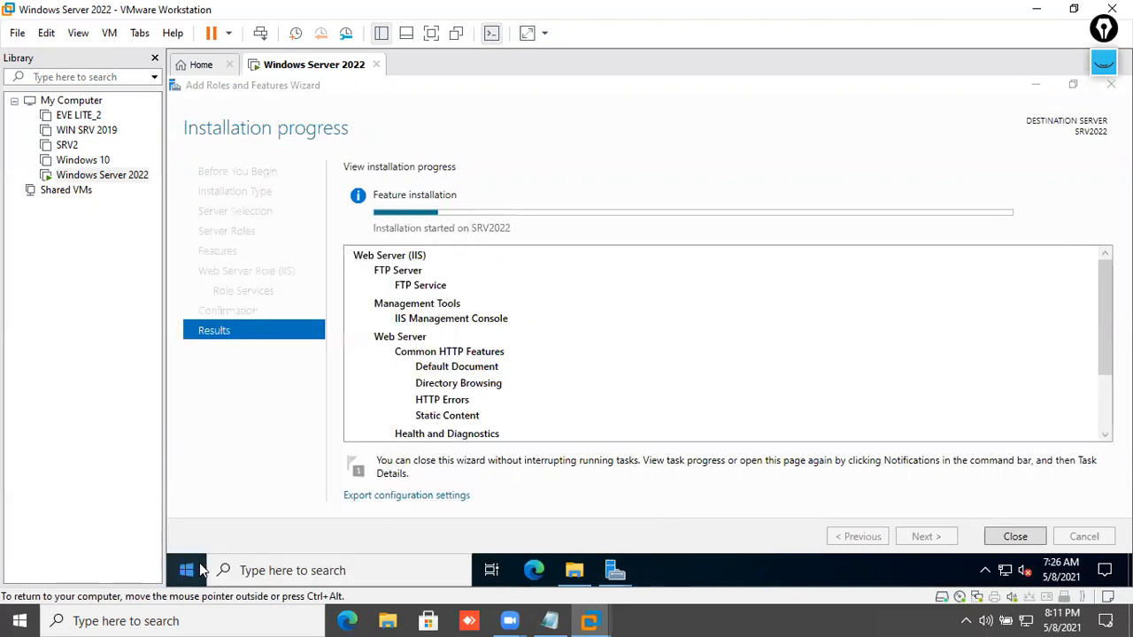
right_click(202, 571)
click(319, 341)
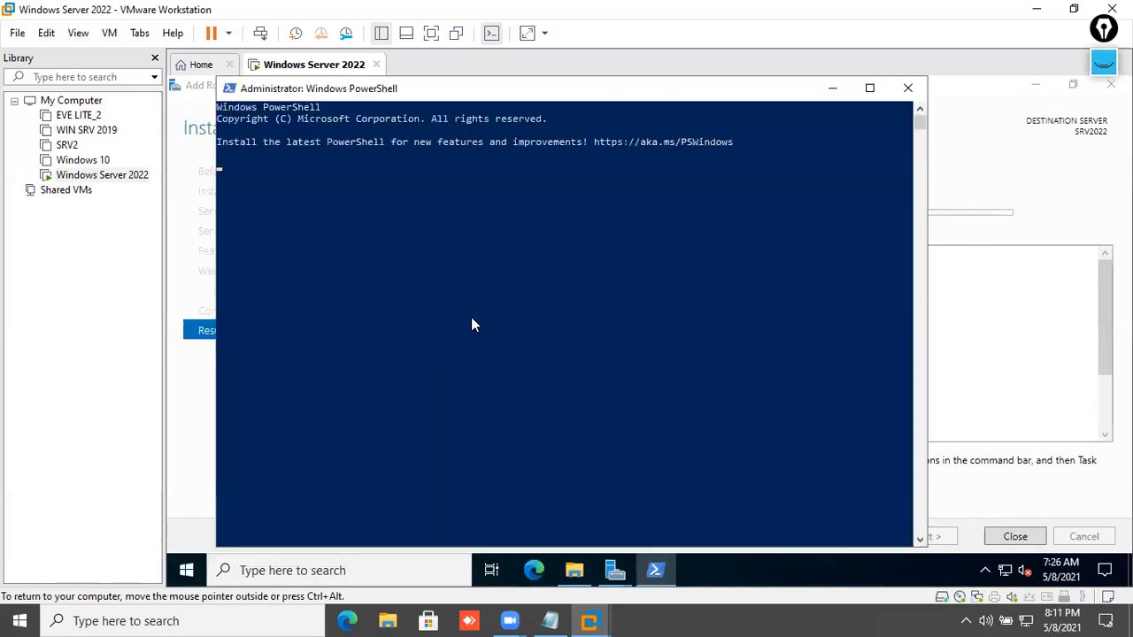
right_click(432, 89)
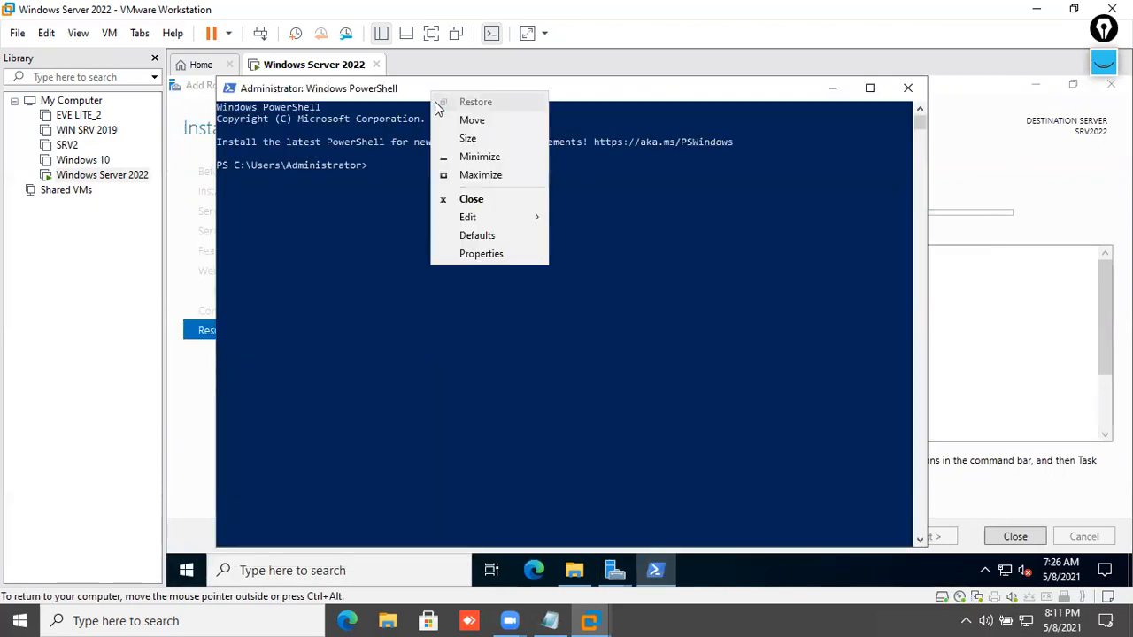
click(466, 255)
click(337, 130)
click(301, 131)
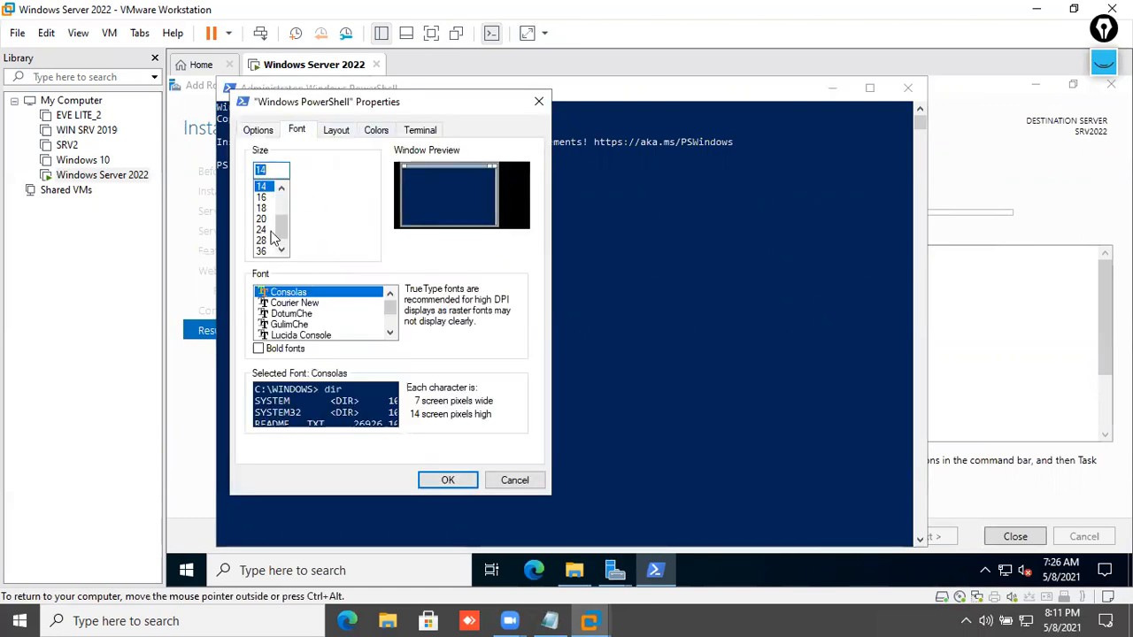
click(271, 232)
click(448, 481)
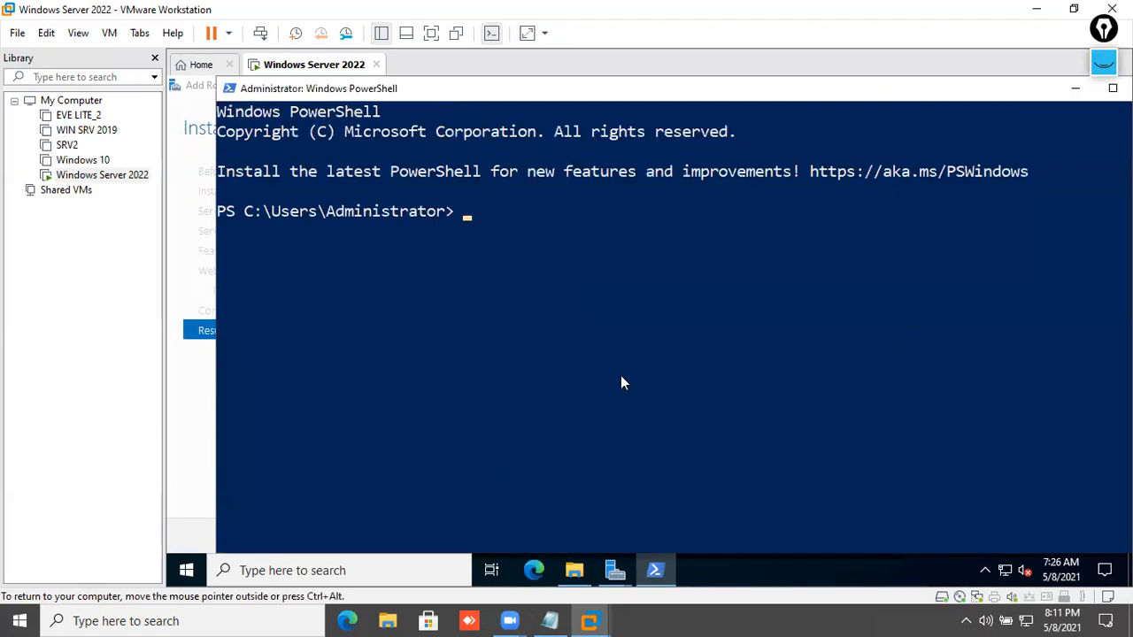
- Move to C:\, ping 8.8.8.8 to confirm 0% loss, then clear the console
text(cd\)
key(Return)
text(cls)
key(Return)
key(Return)
key(Return)
key(Return)
key(Return)
key(Return)
key(Return)
key(Return)
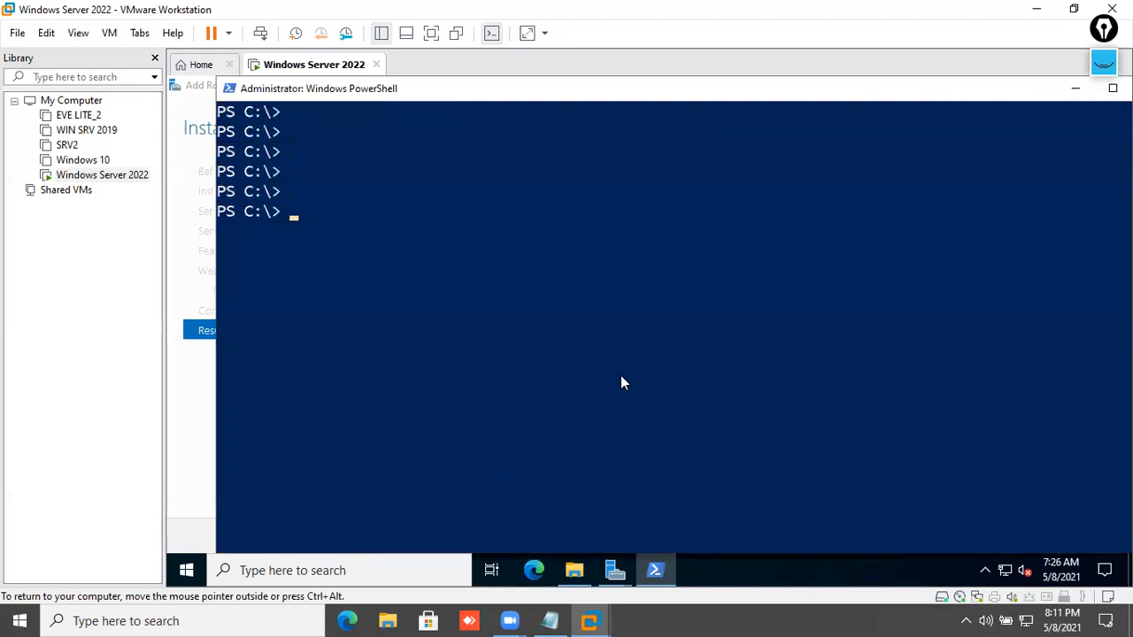
text(ping )
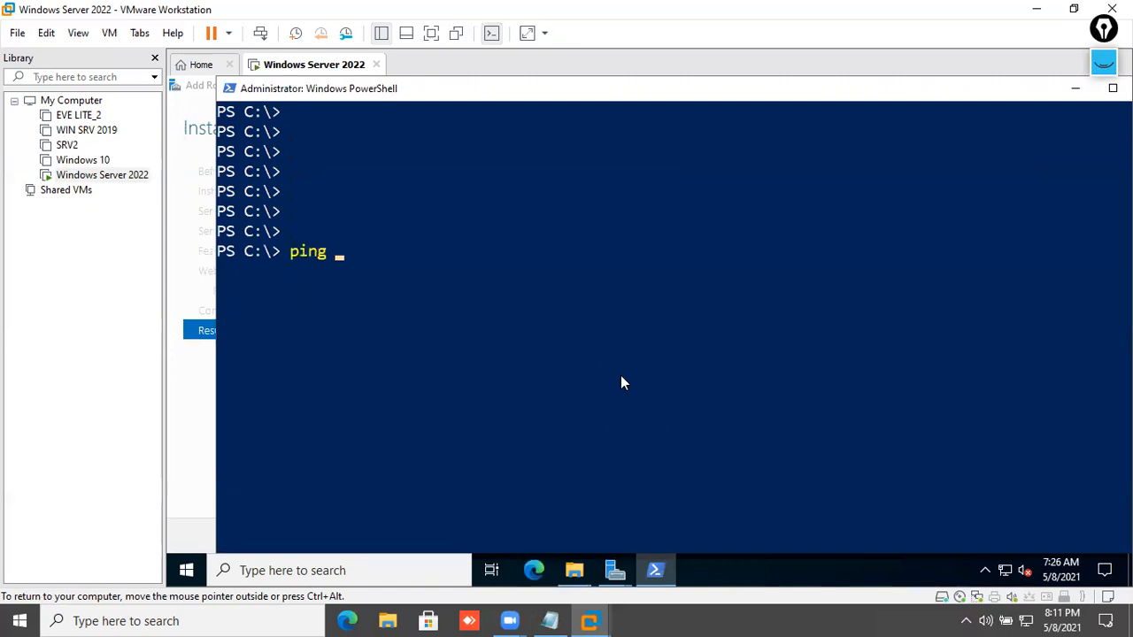
text(8.8.8.8)
key(Return)
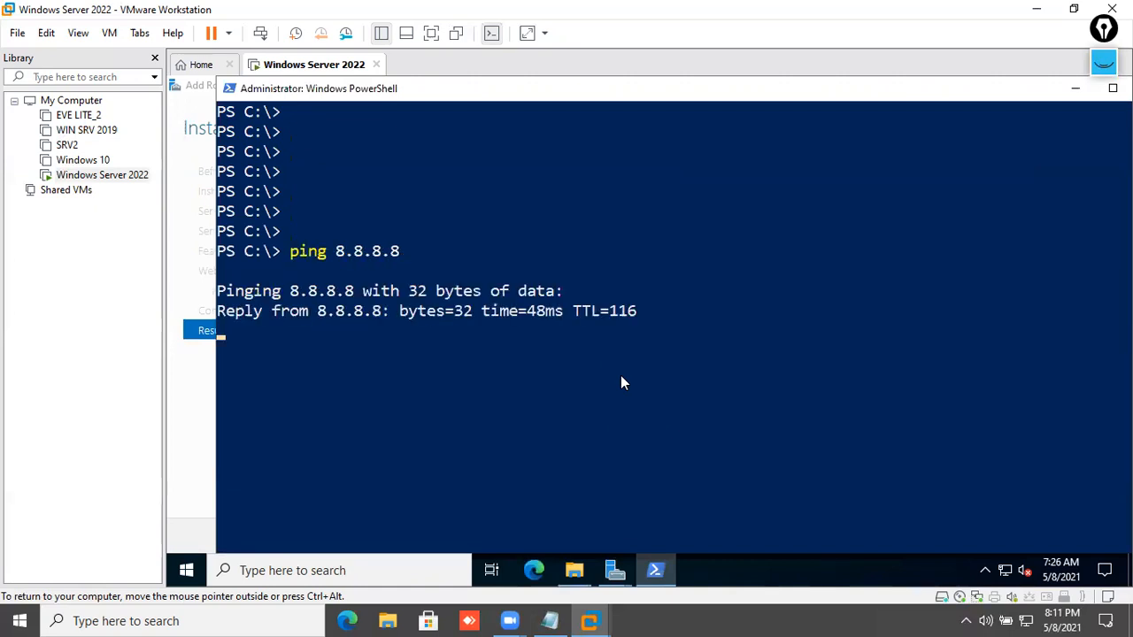
key(ctrl+c)
text(c)
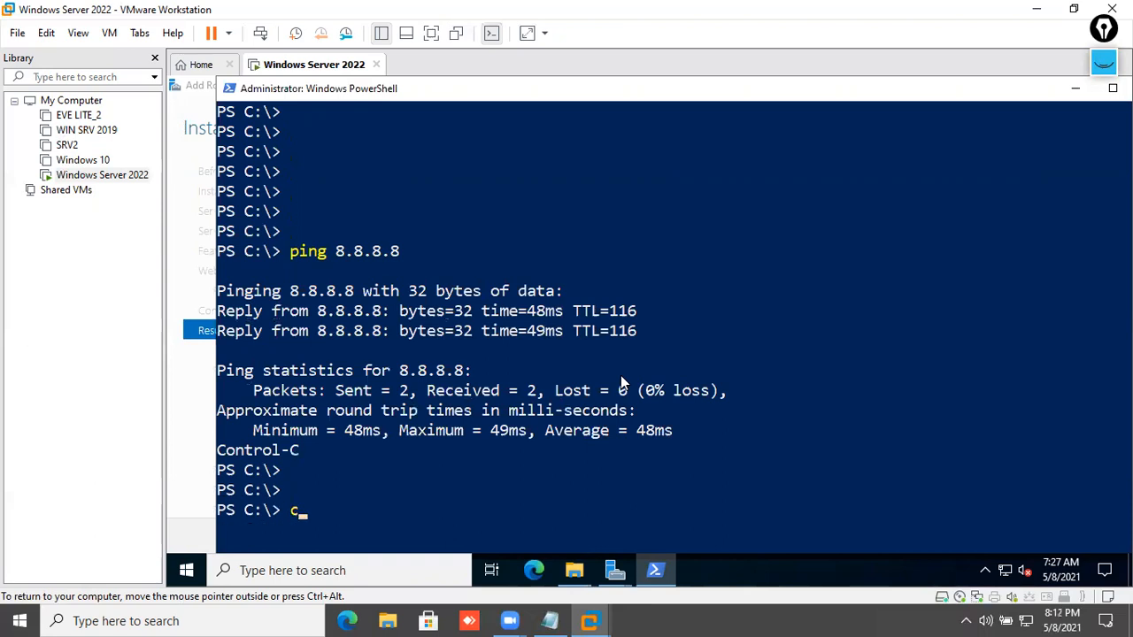
text(ls)
key(Return)
key(Return)
key(Return)
key(Return)
- Create a new local user account with net user /add and confirm it with net users
text(net)
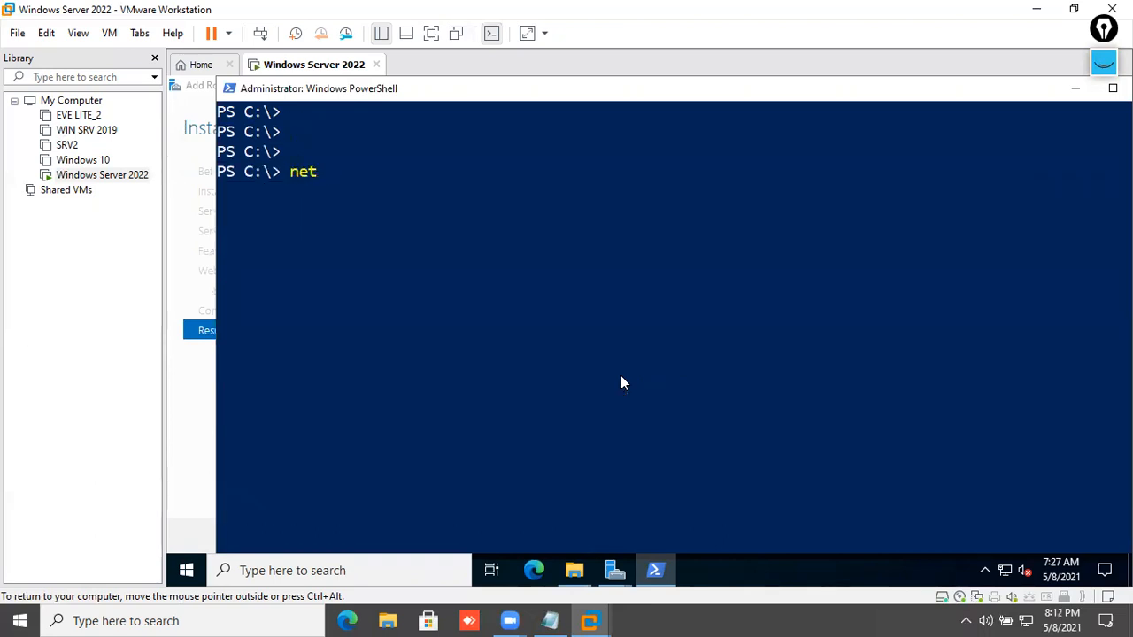
text( user amit /add *)
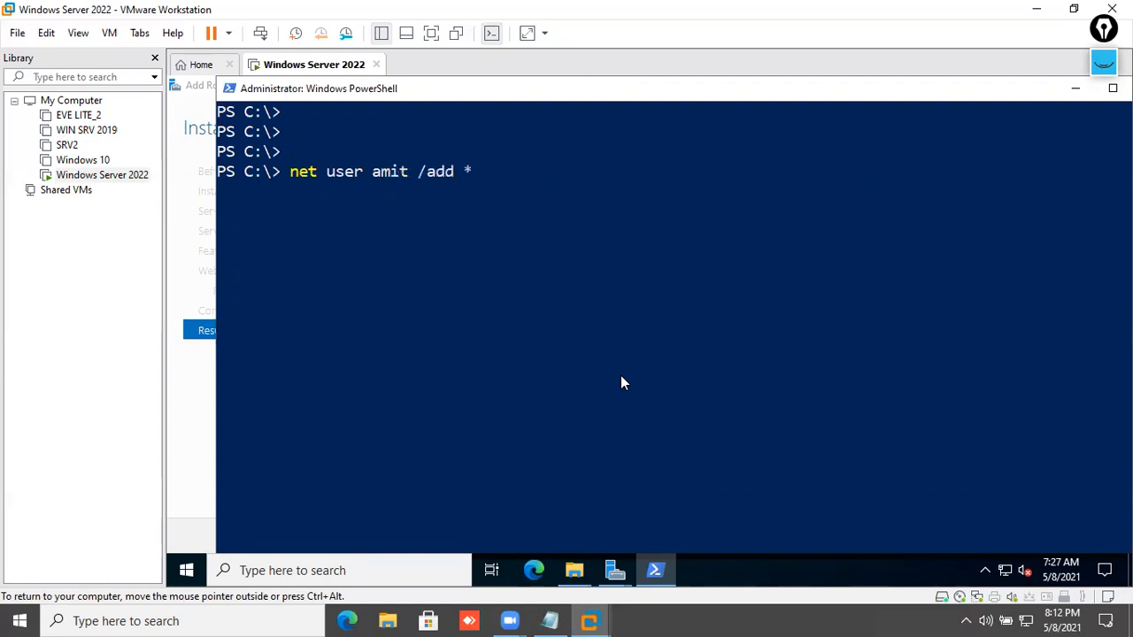
key(Return)
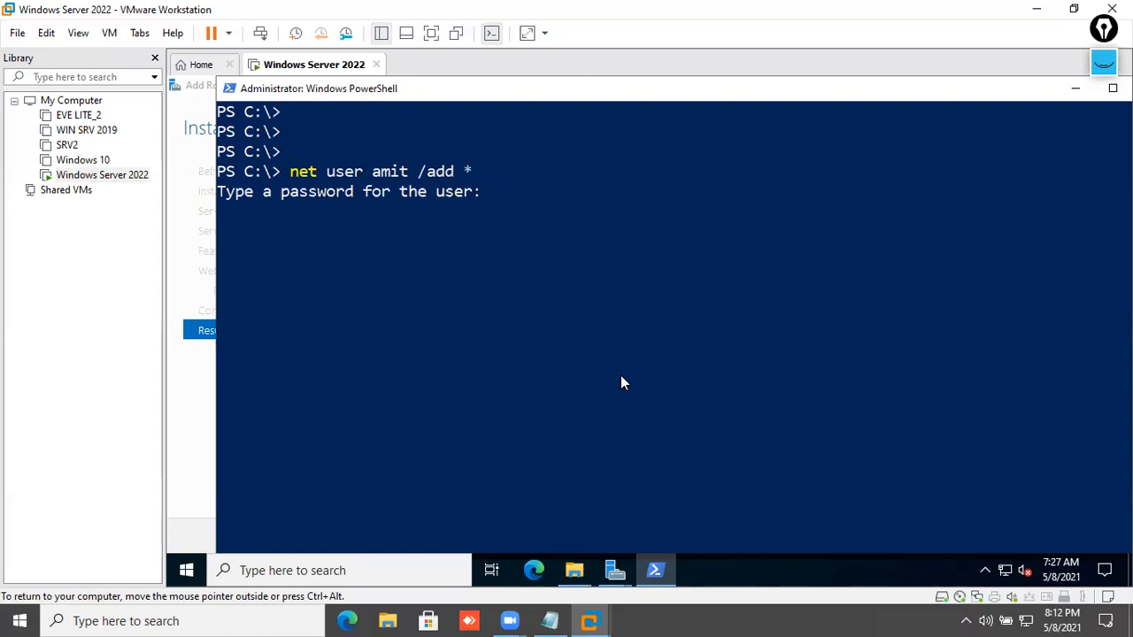
key(Return)
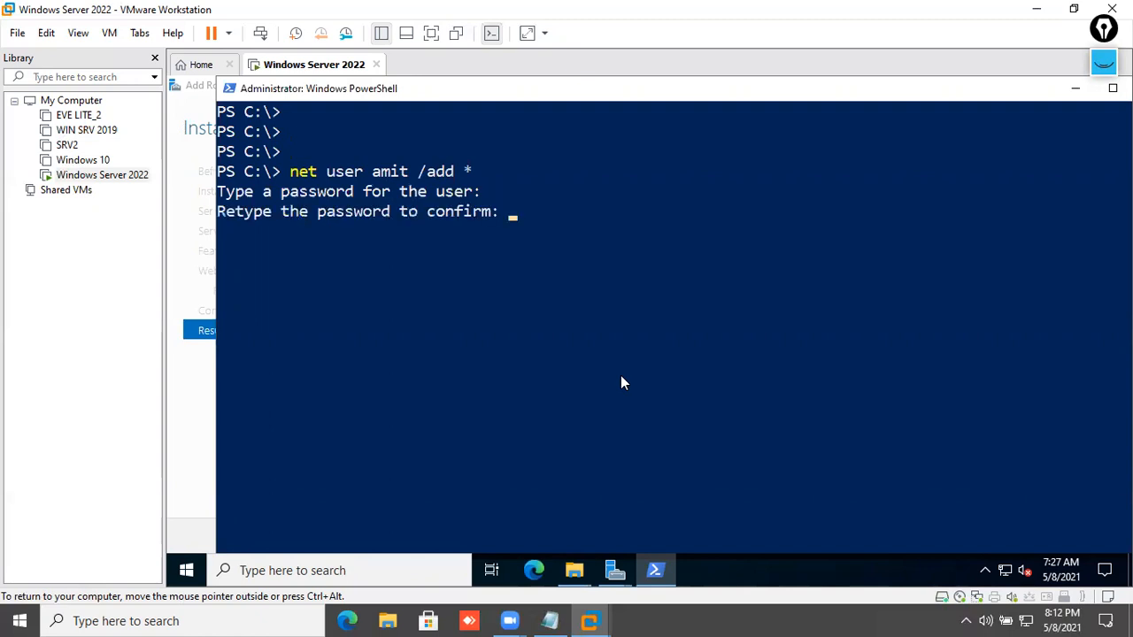
key(Return)
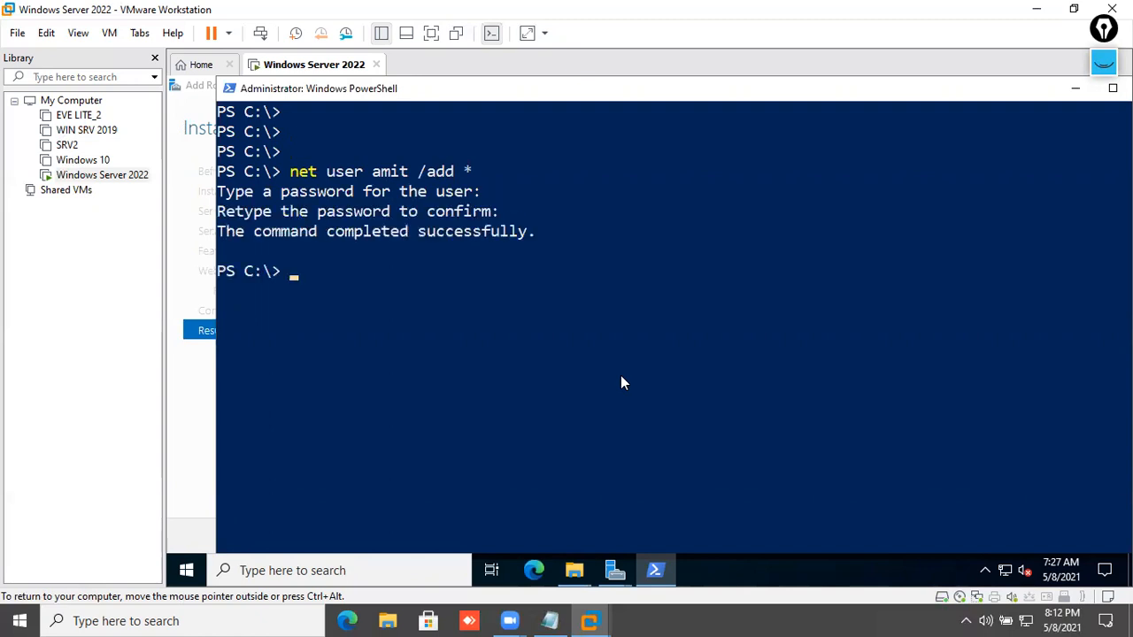
key(Return)
key(Return)
key(Return)
text(net user)
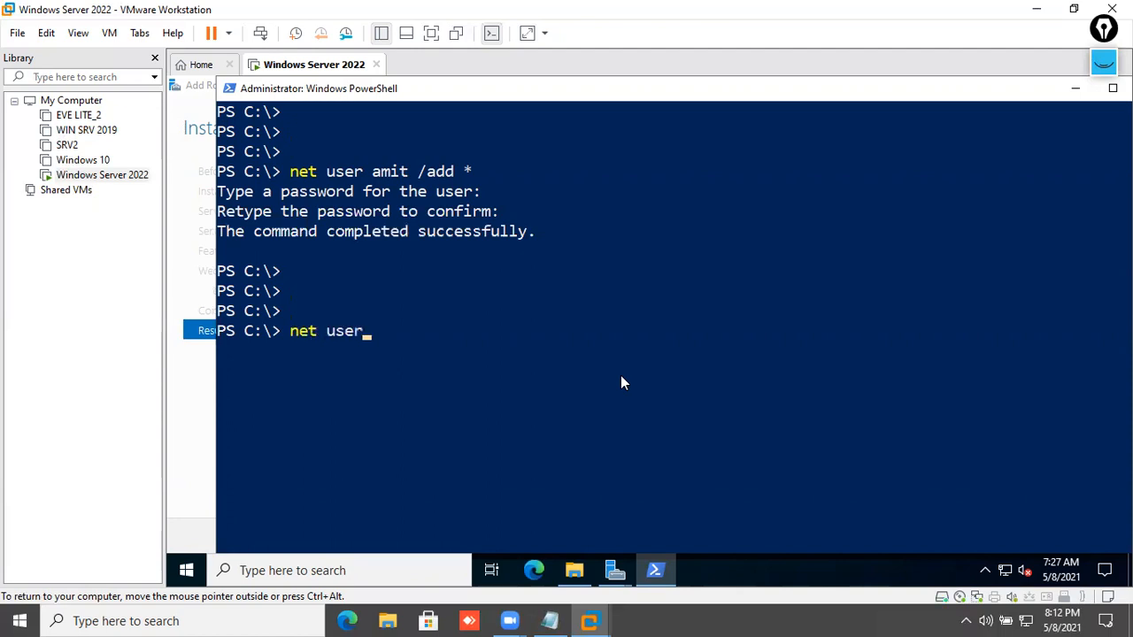
text(s)
key(Return)
drag(506, 431, 400, 430)
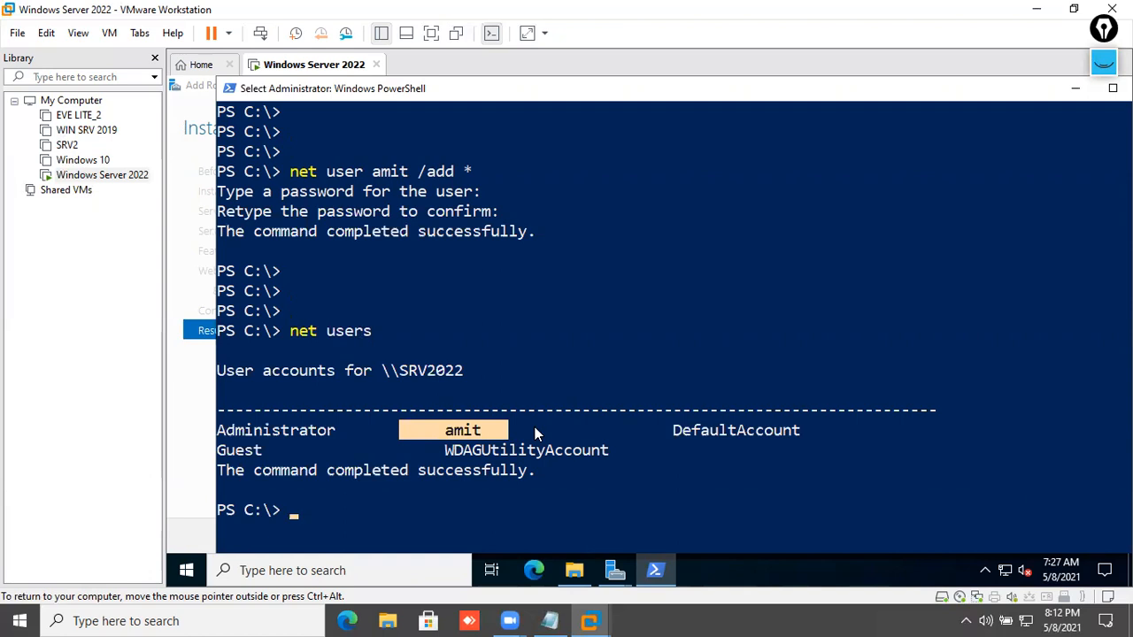
- Create the local group sales with net localgroup sales /add after a failed net group attempt
text(net )
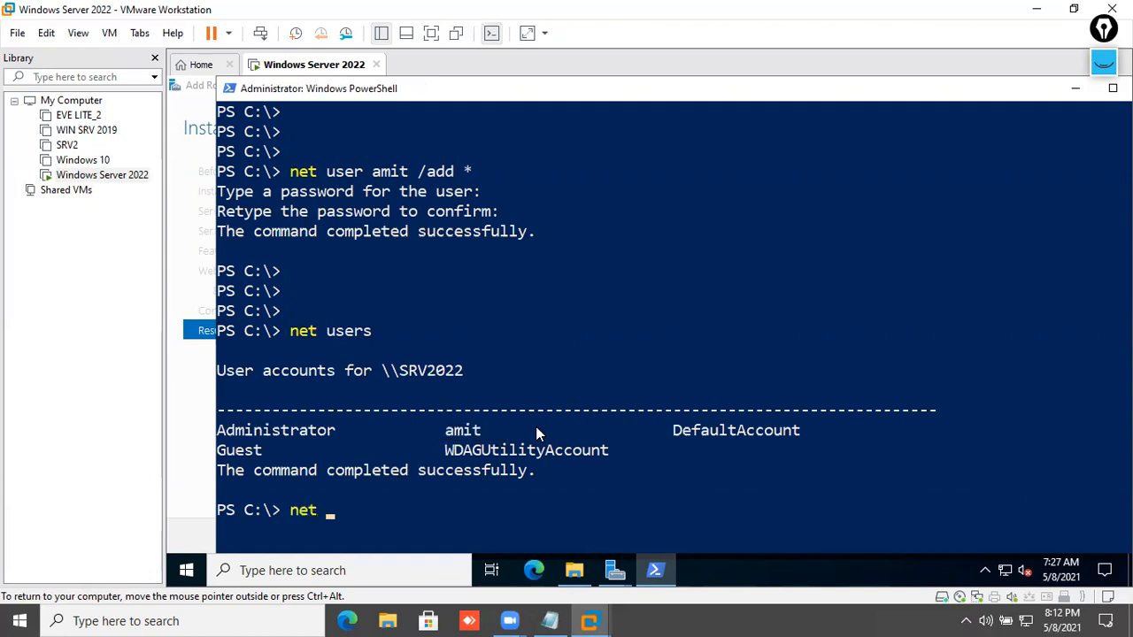
text(group Sales /add)
key(Return)
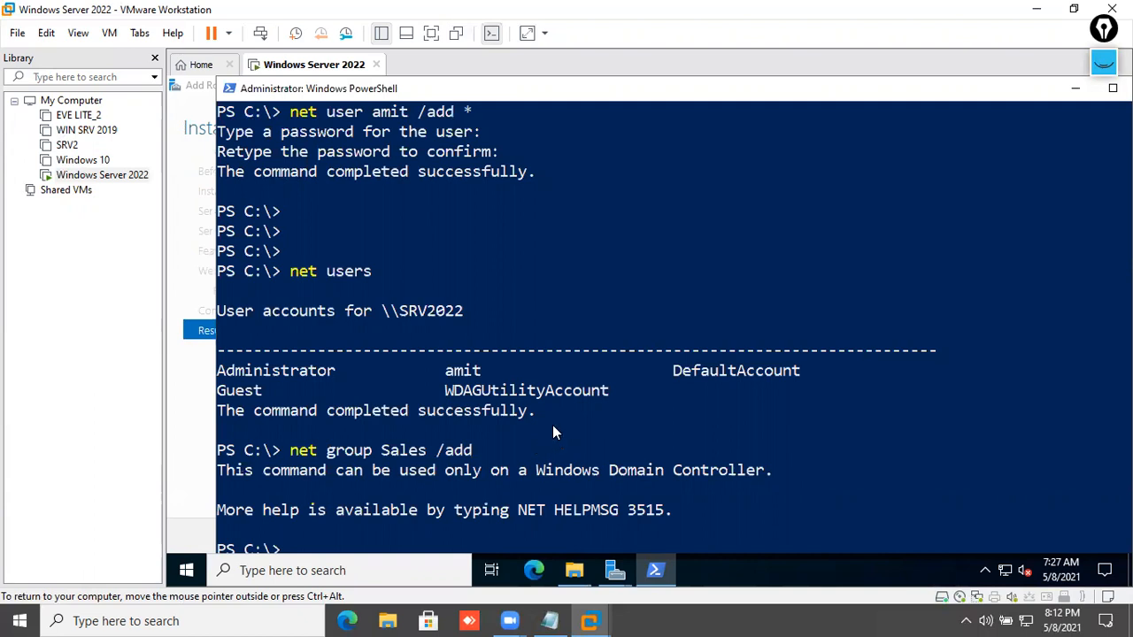
scroll(554, 423, down, 3)
text(et local)
key(BackSpace)
text(lgroup )
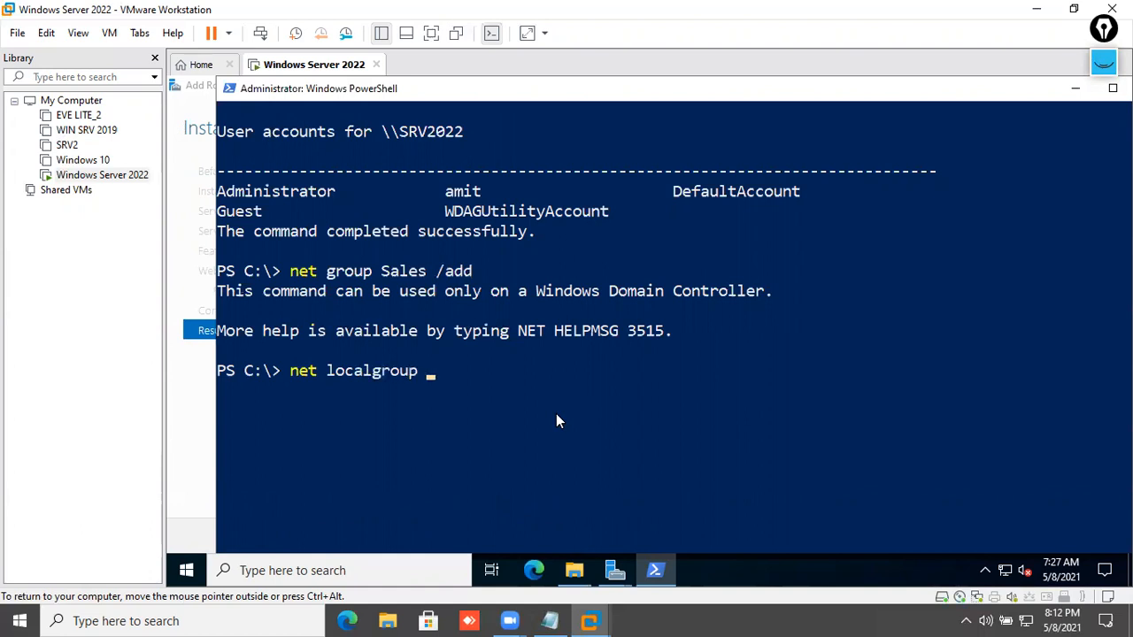
text(sales /add)
key(Return)
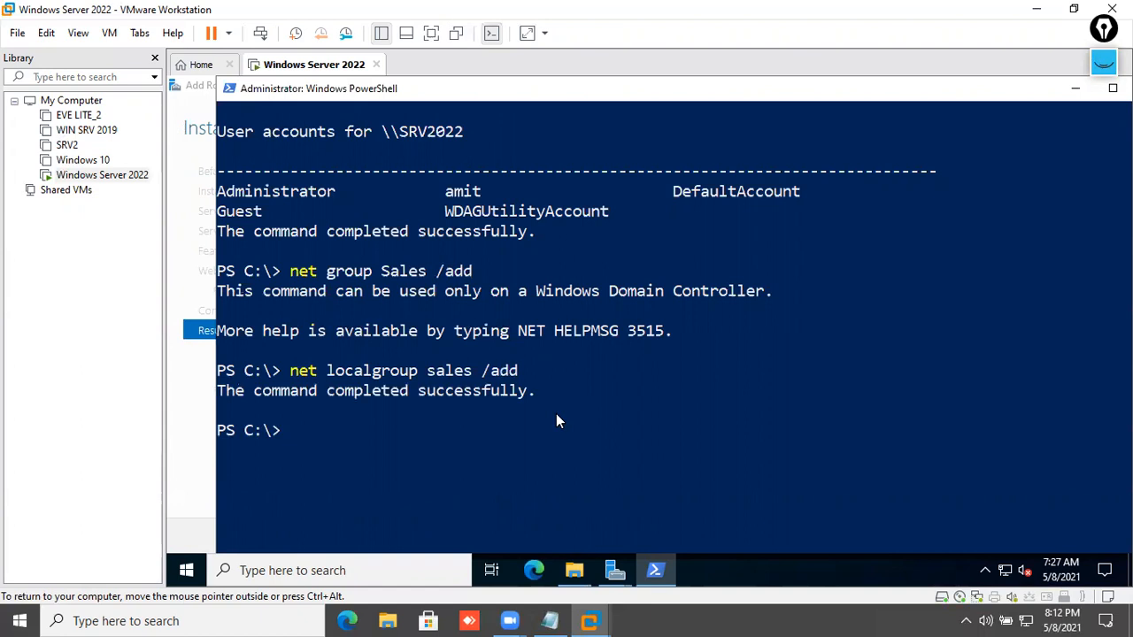
- Try listing groups with net groups, list the user accounts, and clear the console
text(net groups)
key(Return)
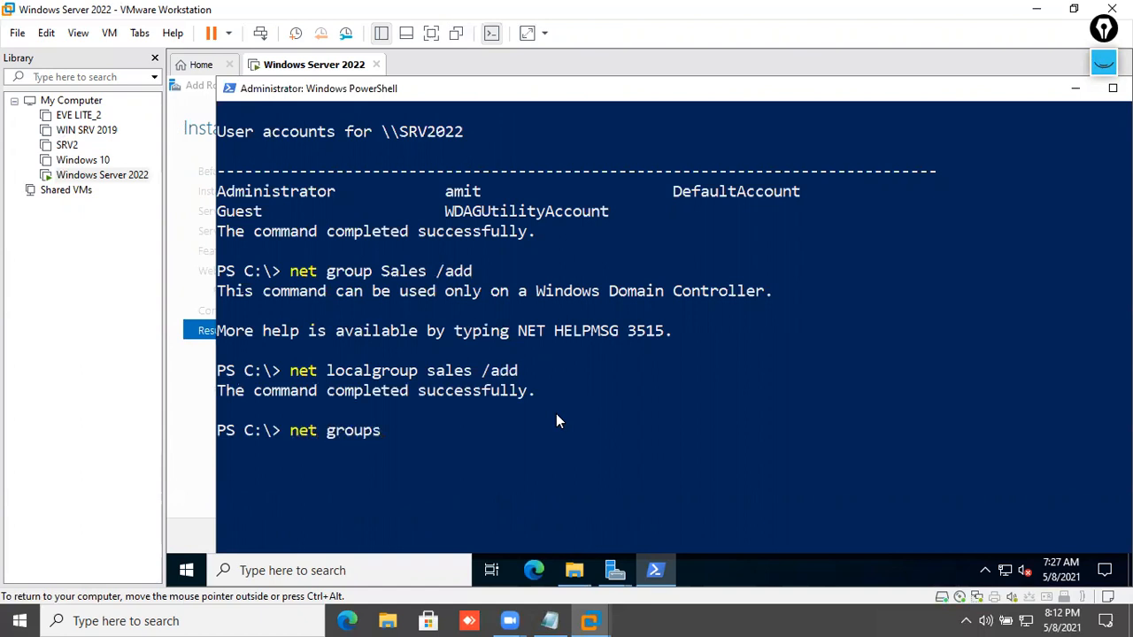
key(Up)
key(Return)
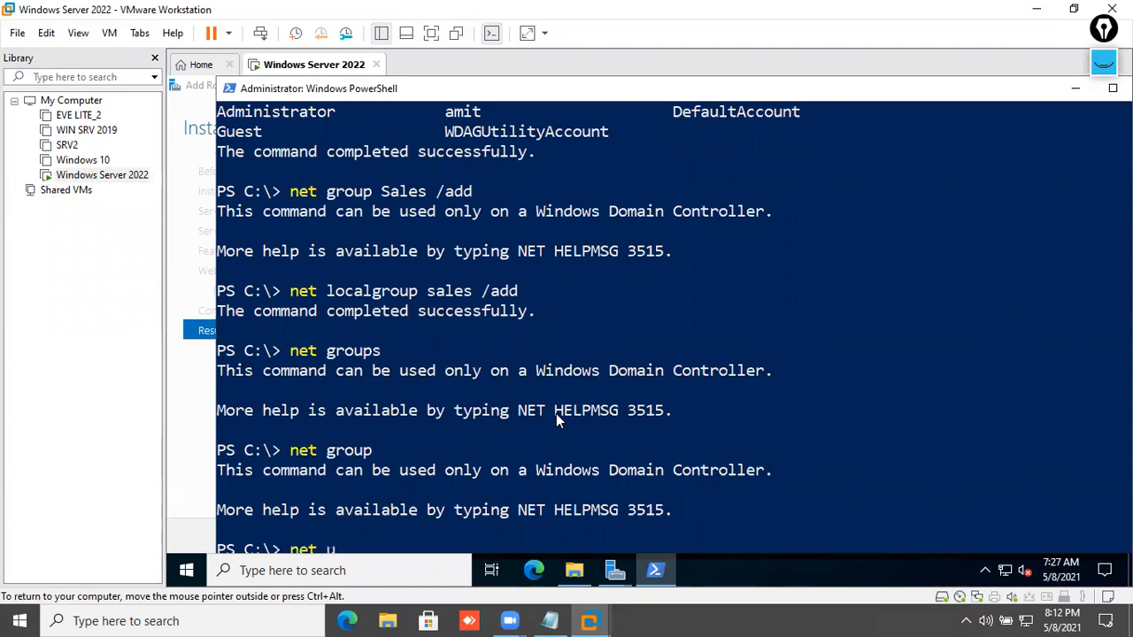
text(net users)
key(Return)
text(cls)
key(Return)
- List local groups with net localgroup, highlight sales in the output, then clear the screen
key(Return)
key(Return)
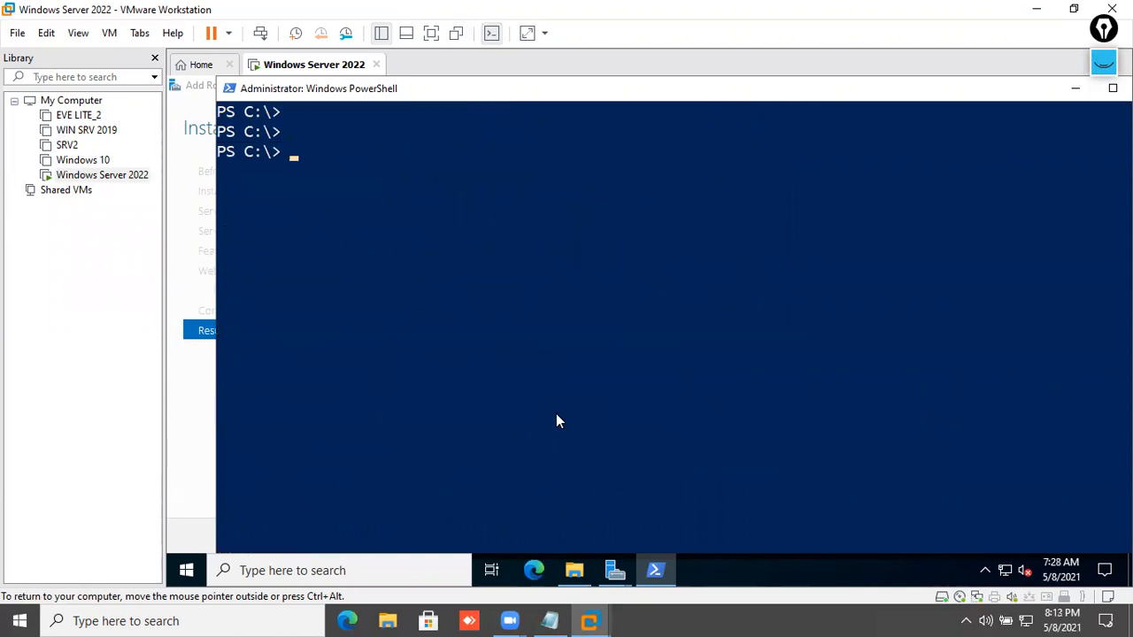
text(net users)
key(Return)
key(Up)
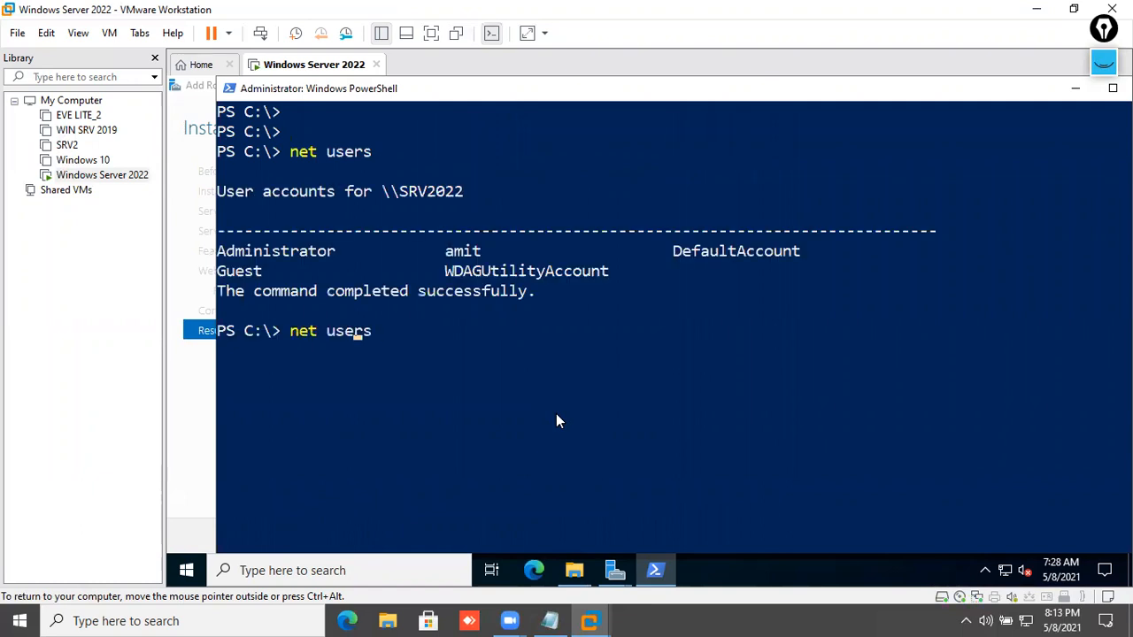
key(Up)
key(Down)
key(BackSpace)
key(BackSpace)
key(BackSpace)
key(BackSpace)
text(localgroup)
key(Return)
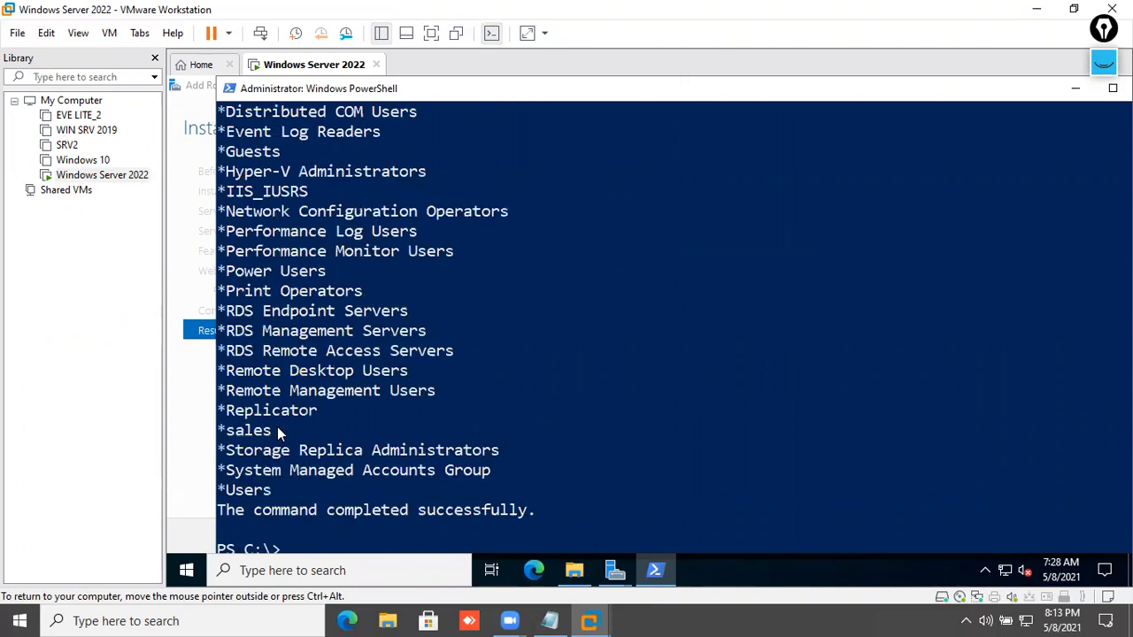
drag(280, 432, 212, 432)
scroll(425, 423, down, 4)
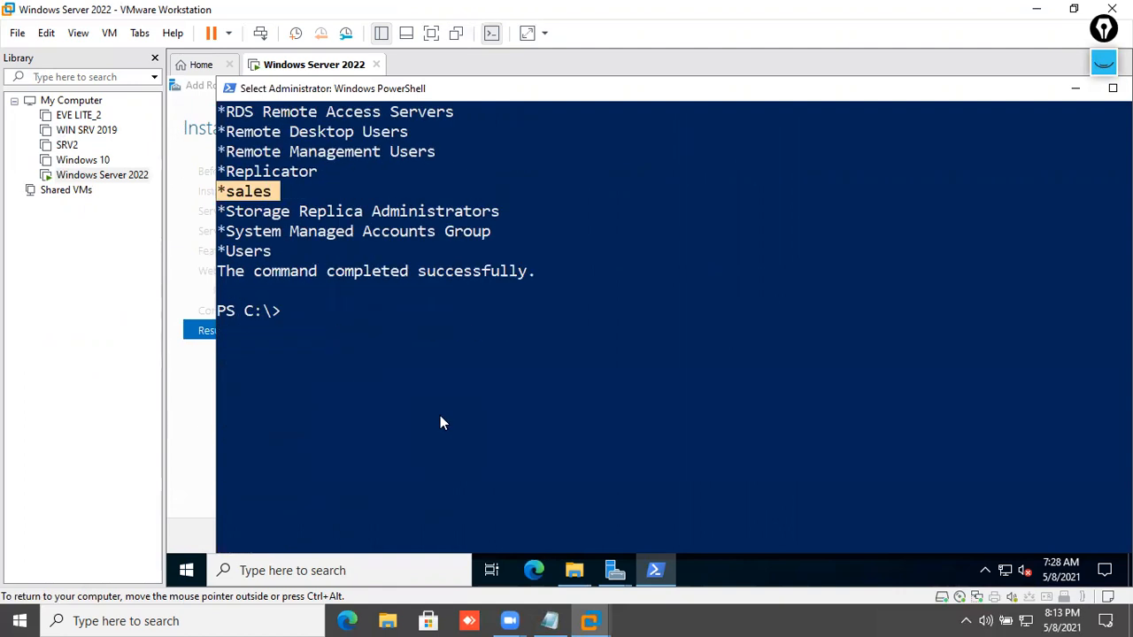
scroll(438, 414, up, 3)
scroll(435, 414, down, 3)
text(cls)
key(Return)
key(Return)
key(Return)
key(Return)
- Add a second local user with net user /add * and create the local group MARK
text(net user su)
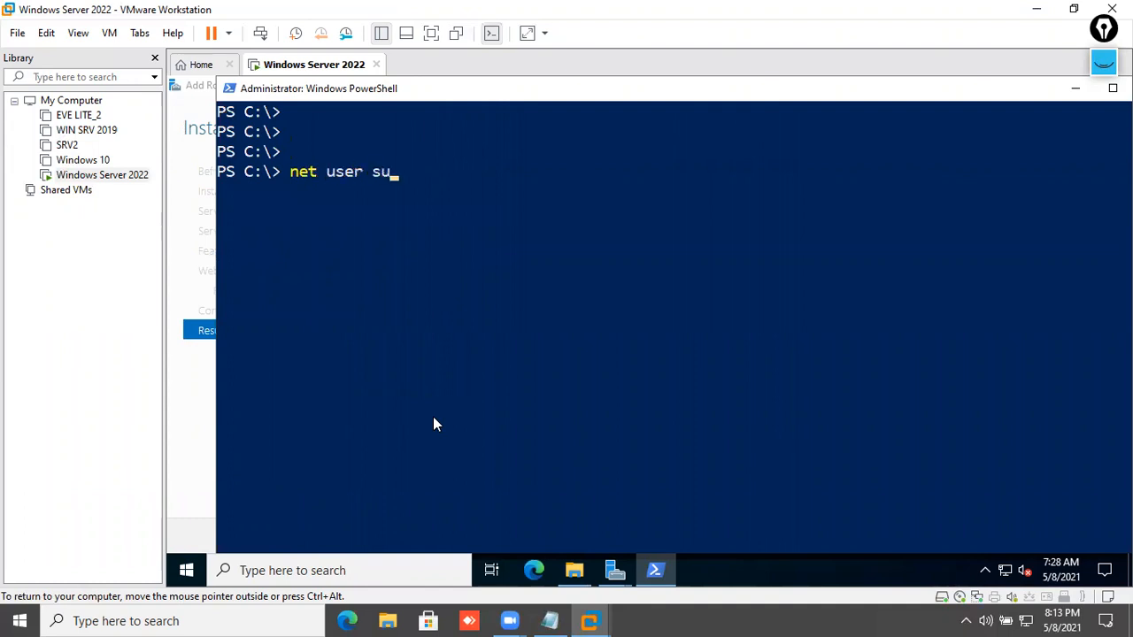
text(mit /add *)
key(Return)
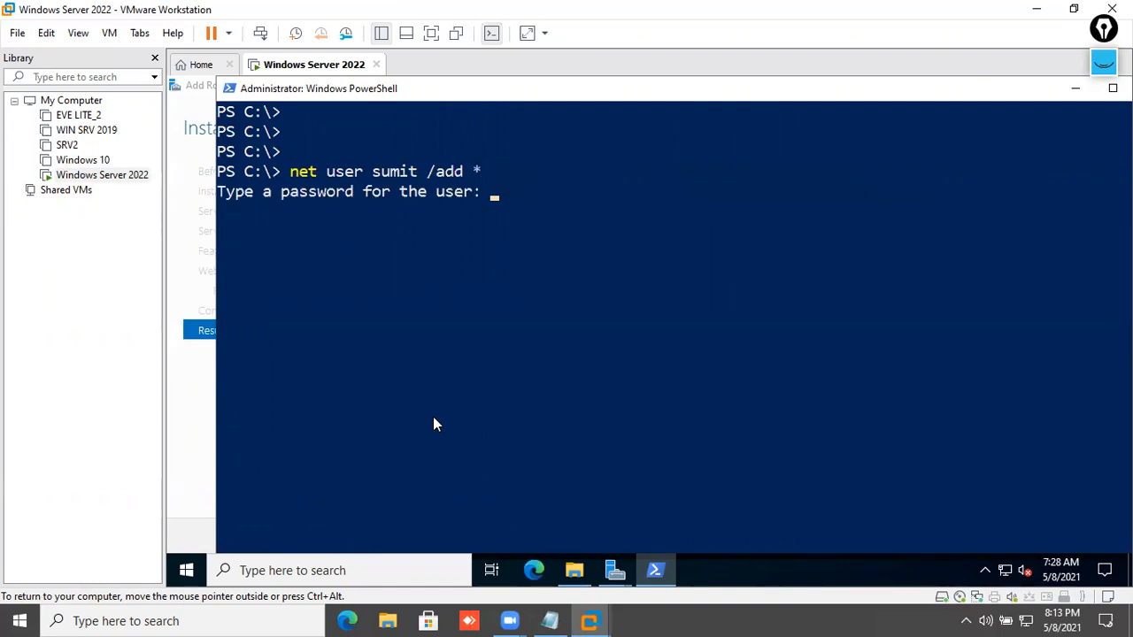
key(Return)
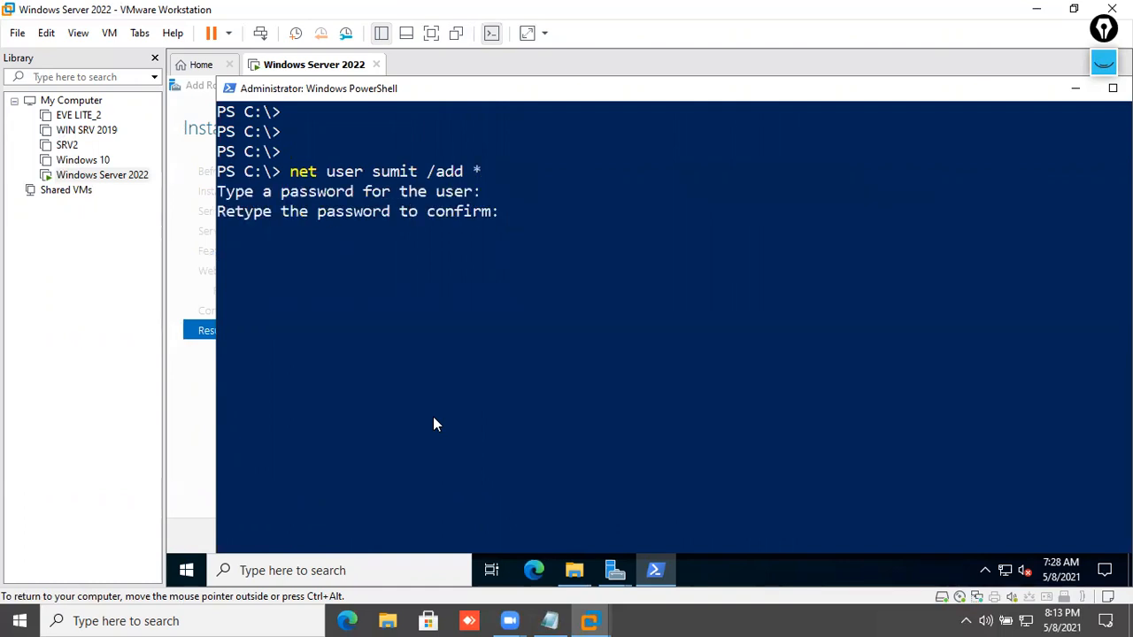
key(Return)
key(Return)
key(Return)
key(Return)
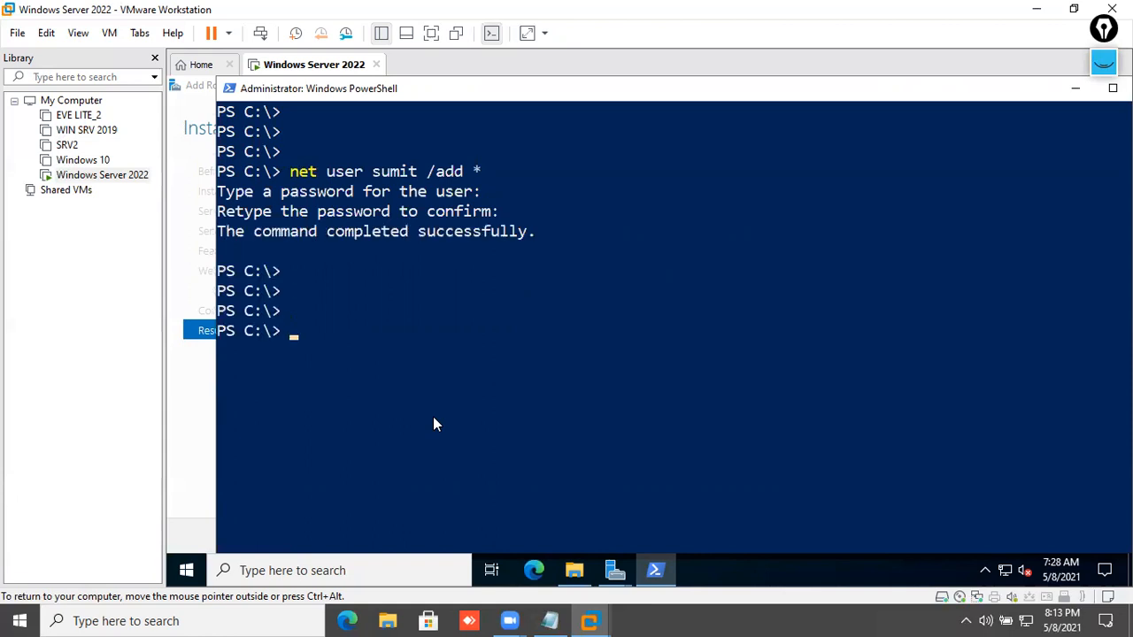
text(net localgroup )
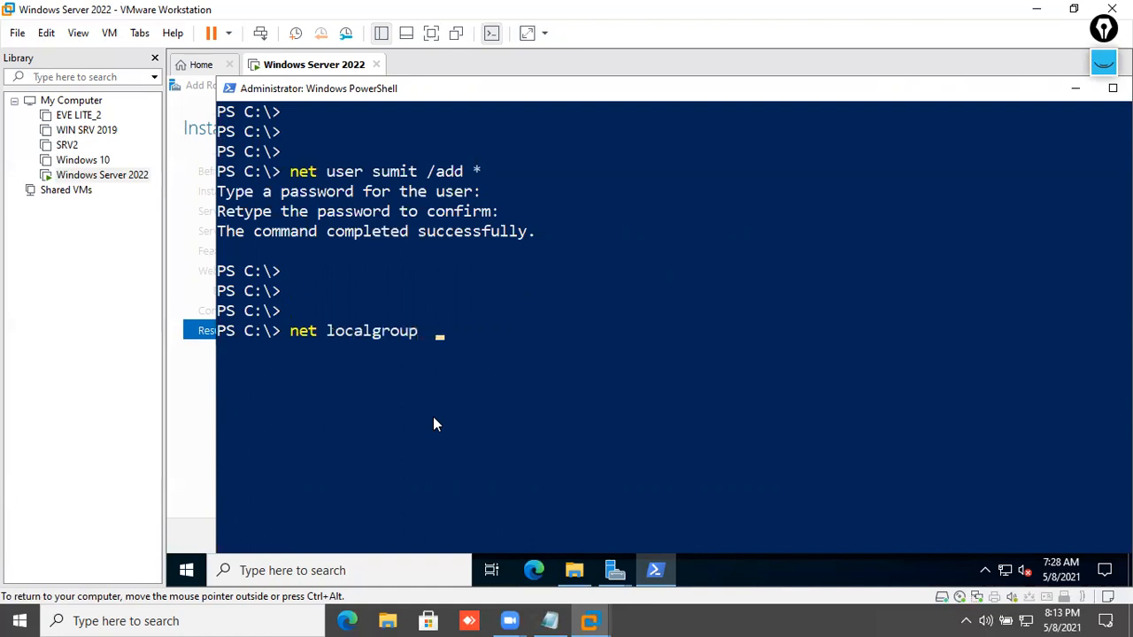
text( MARK /add)
key(Return)
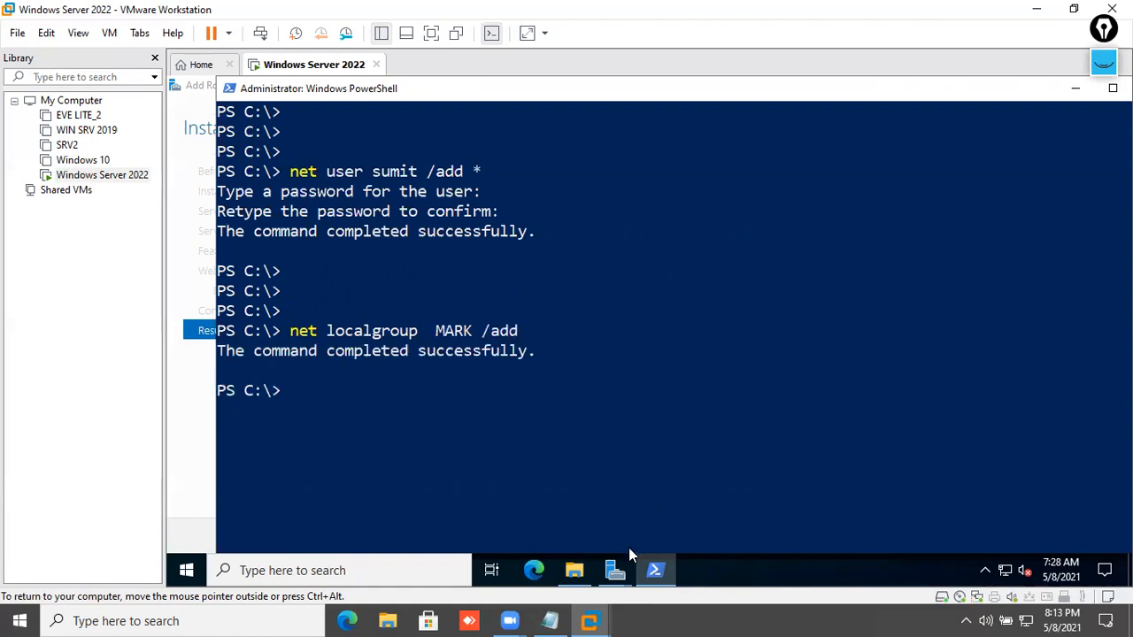
- List local groups and users, highlight the new user names, then close PowerShell
text(net localgroup)
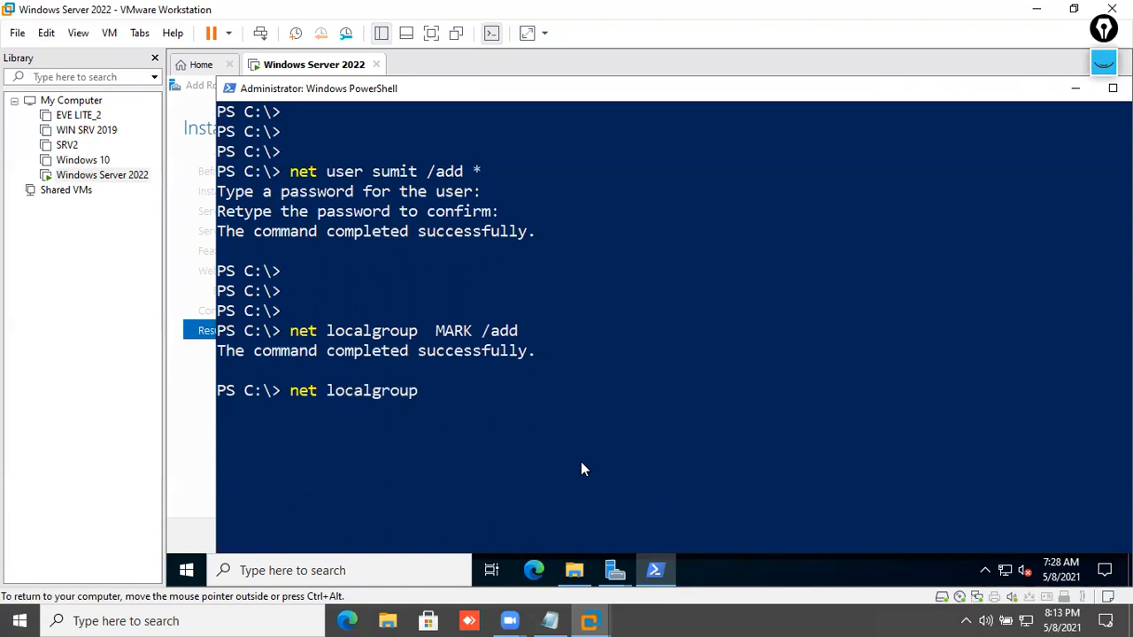
key(Return)
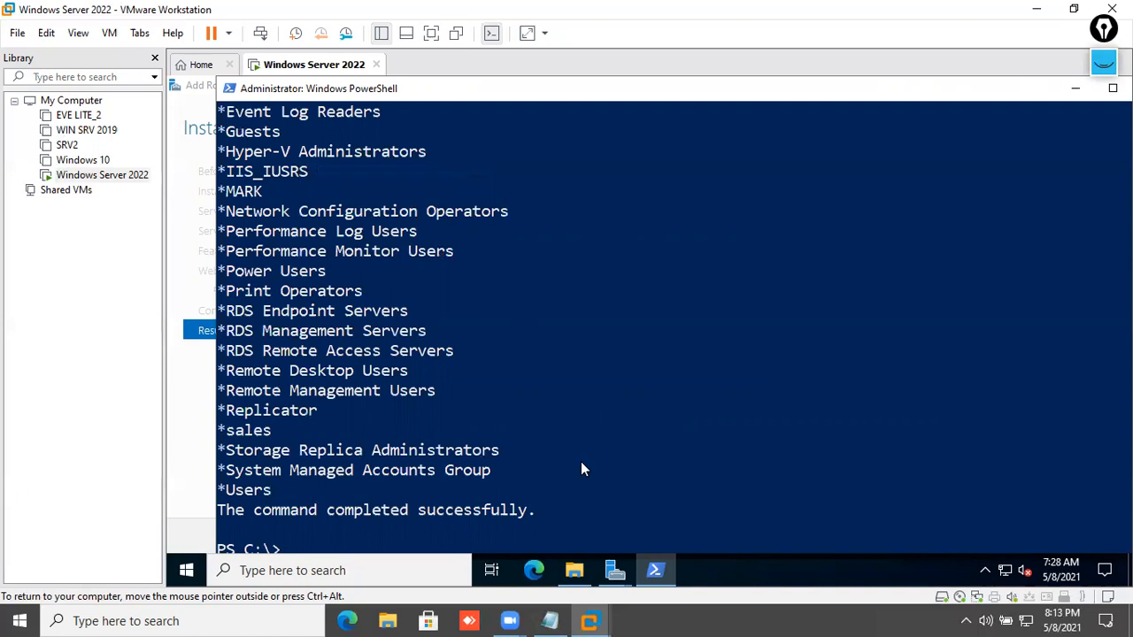
key(ctrl+l)
key(Return)
key(Return)
key(Return)
text(net users)
key(Return)
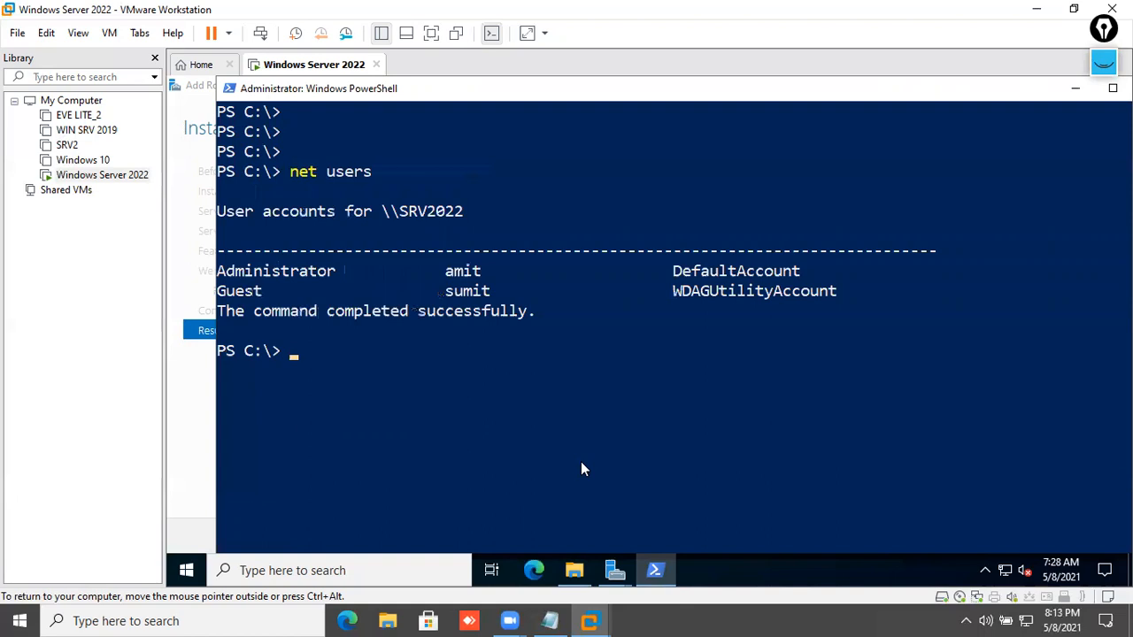
drag(517, 290, 395, 268)
click(1113, 88)
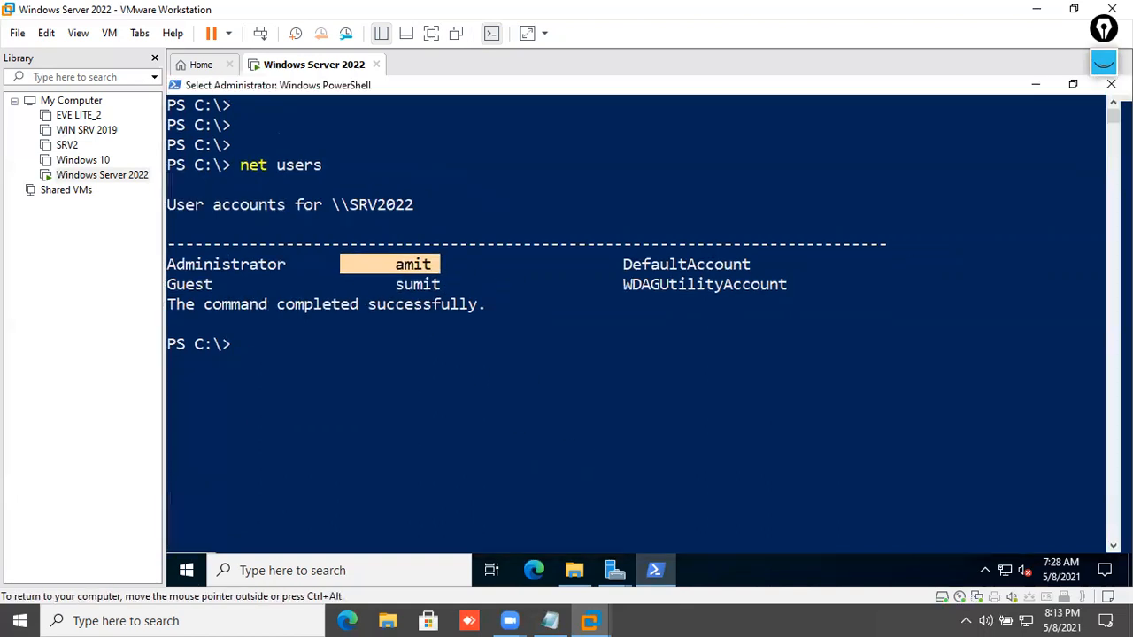
click(1111, 84)
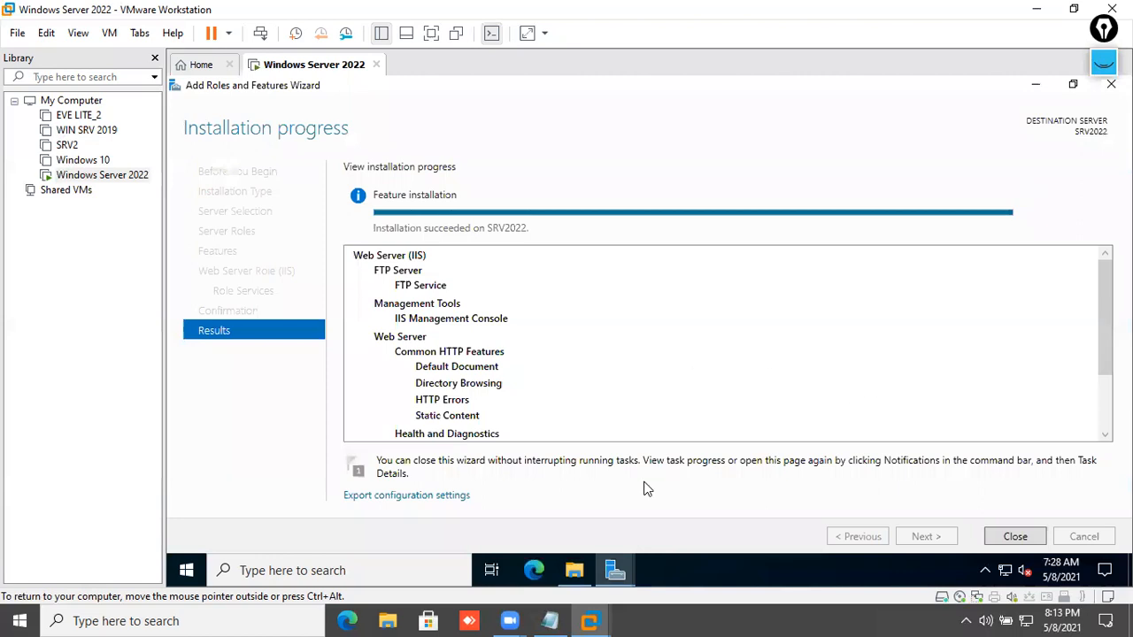
- Open Computer Management and check both new accounts under Local Users and Groups > Users
click(574, 570)
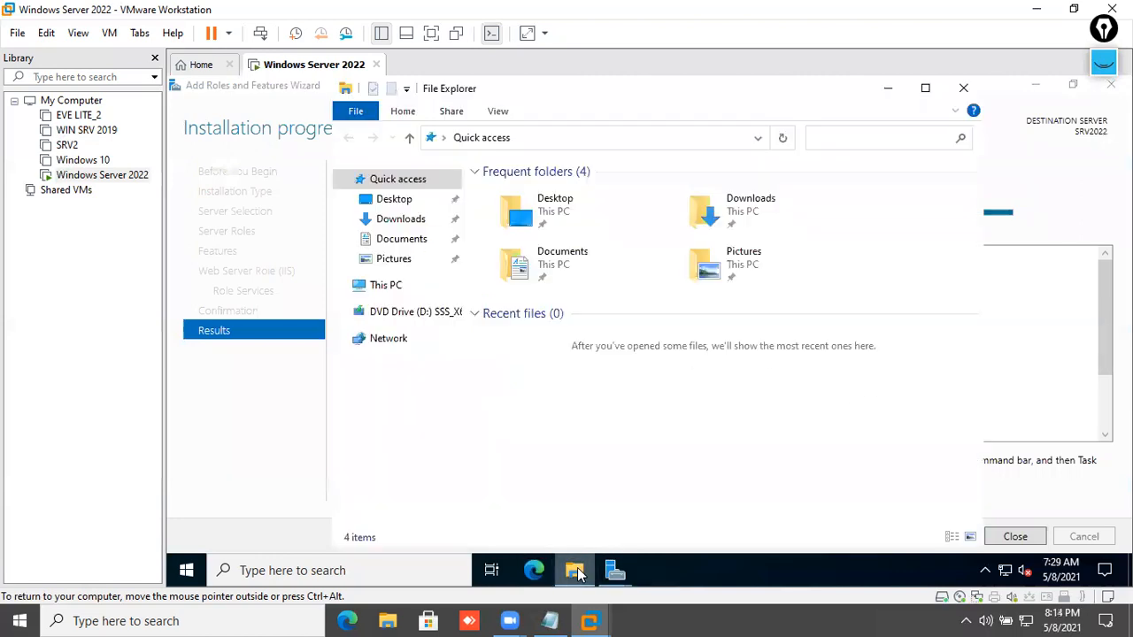
right_click(187, 570)
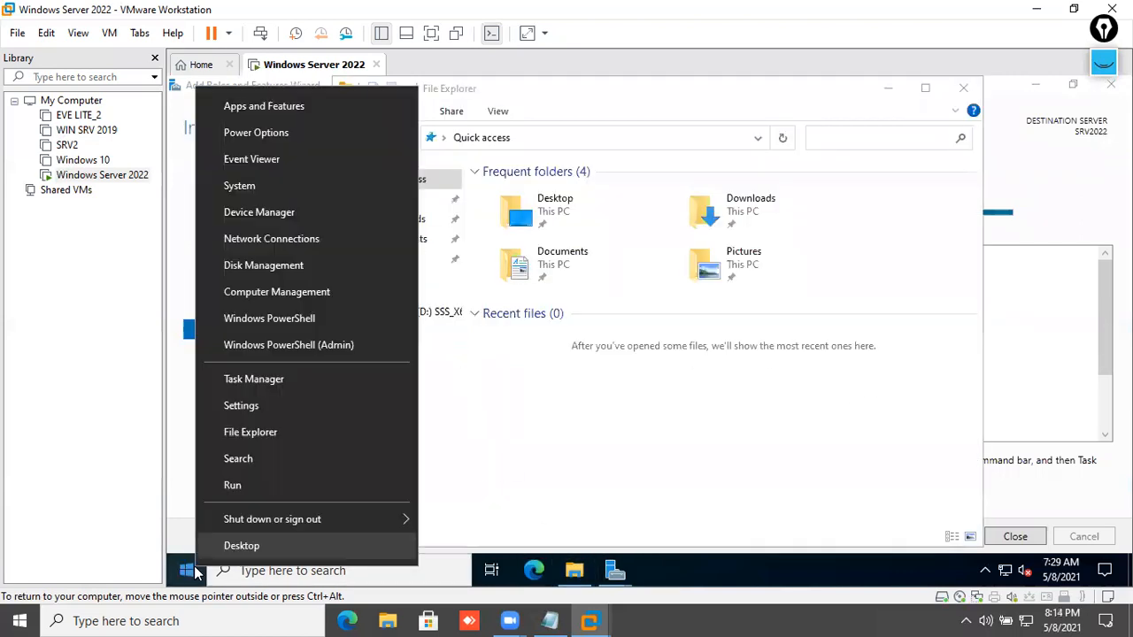
click(285, 295)
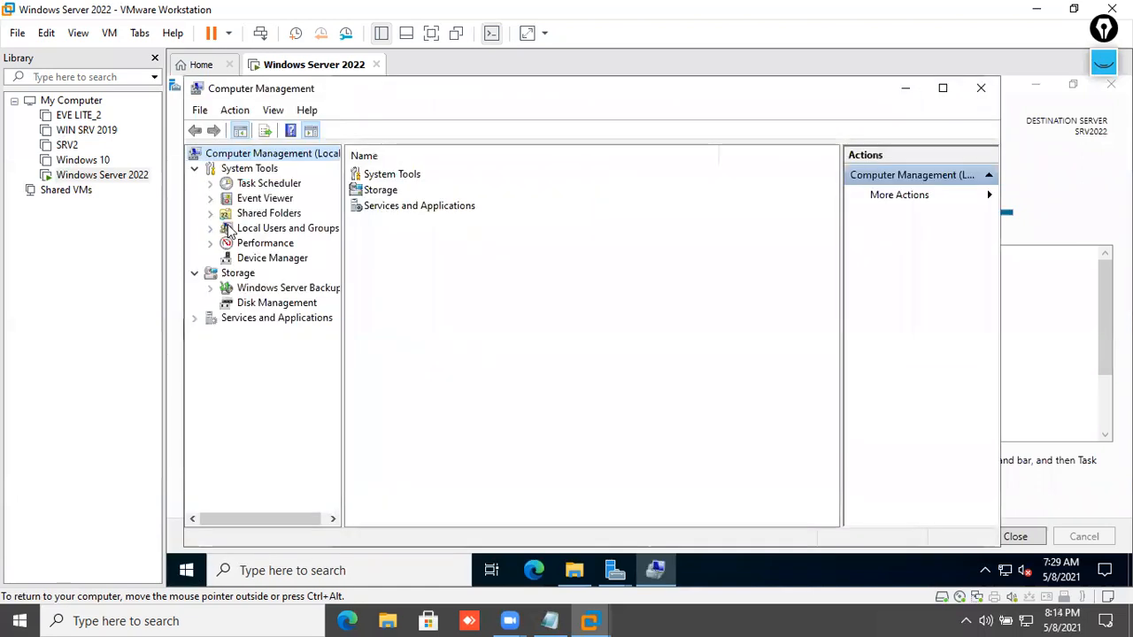
double_click(231, 233)
click(255, 243)
click(376, 239)
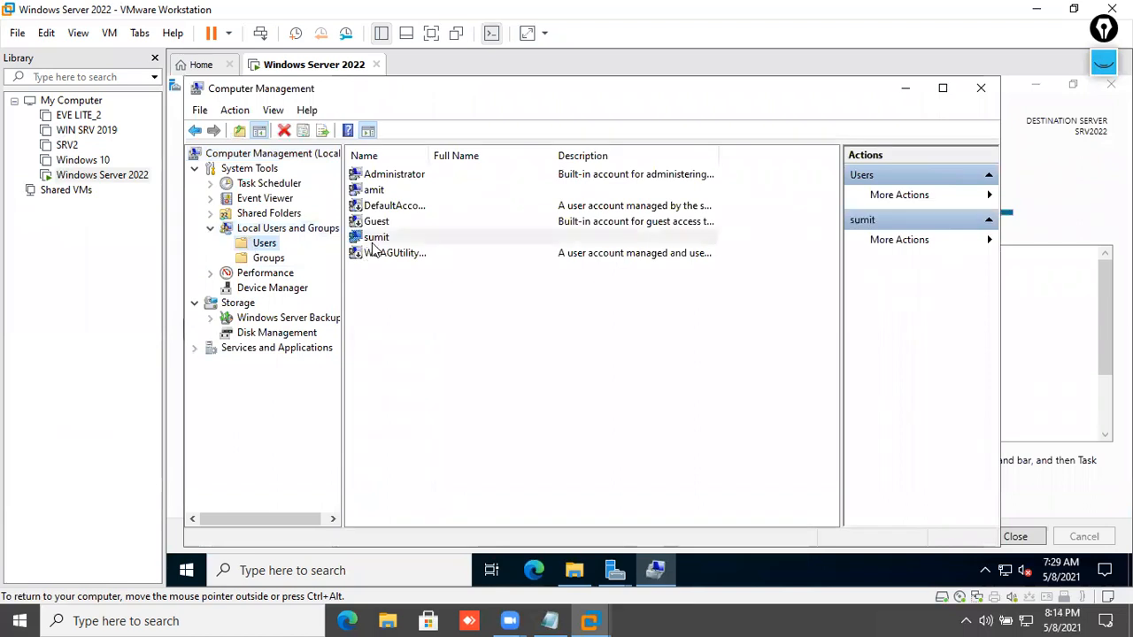
click(394, 190)
- Verify the sales and MARK groups under Groups, then close Computer Management, File Explorer and the wizard
click(270, 257)
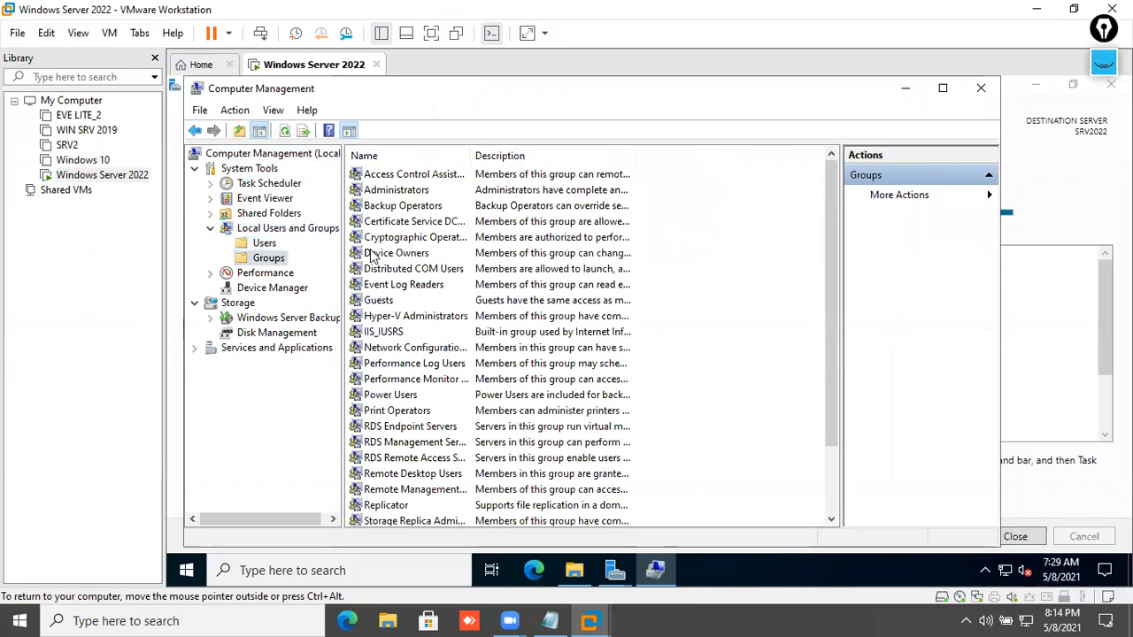
scroll(390, 337, down, 2)
click(399, 504)
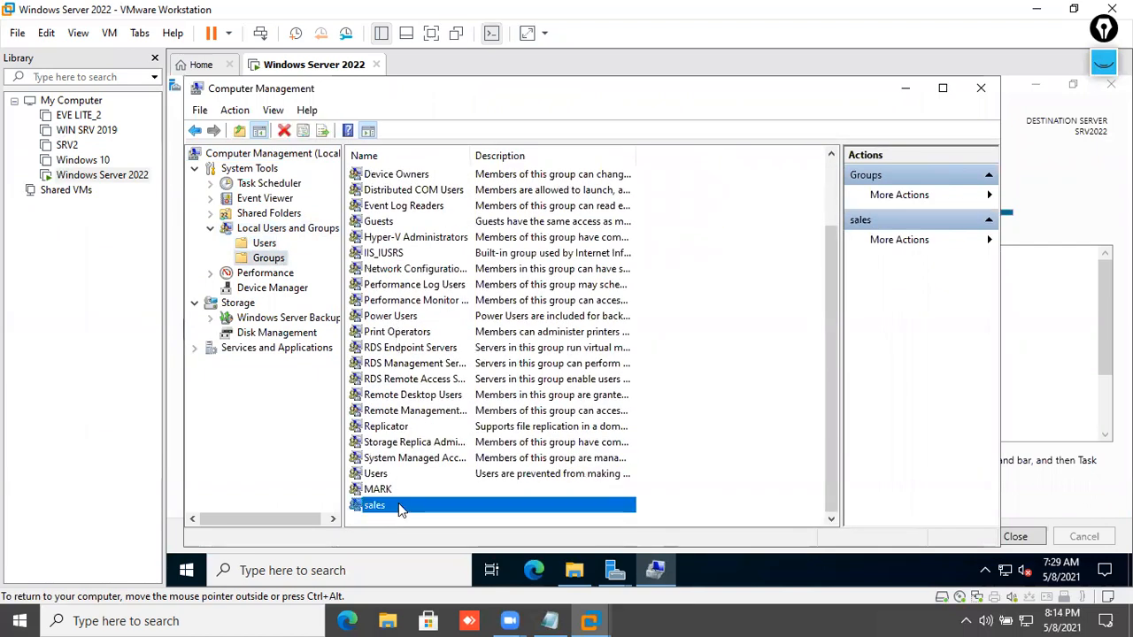
key(Up)
key(Up)
key(Down)
key(Down)
click(981, 88)
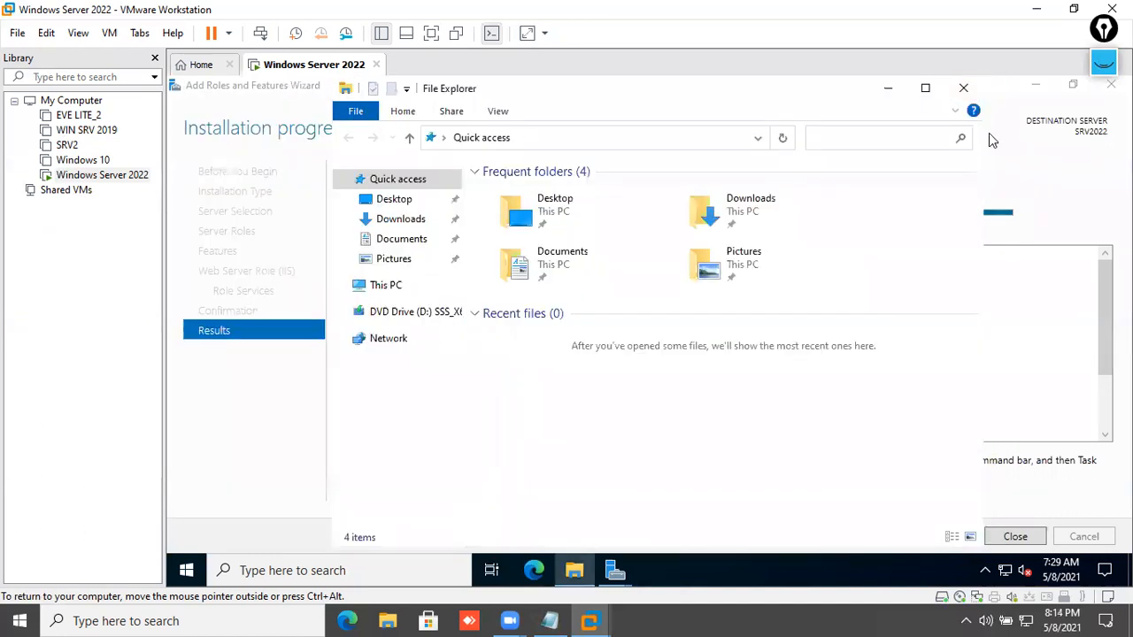
click(964, 90)
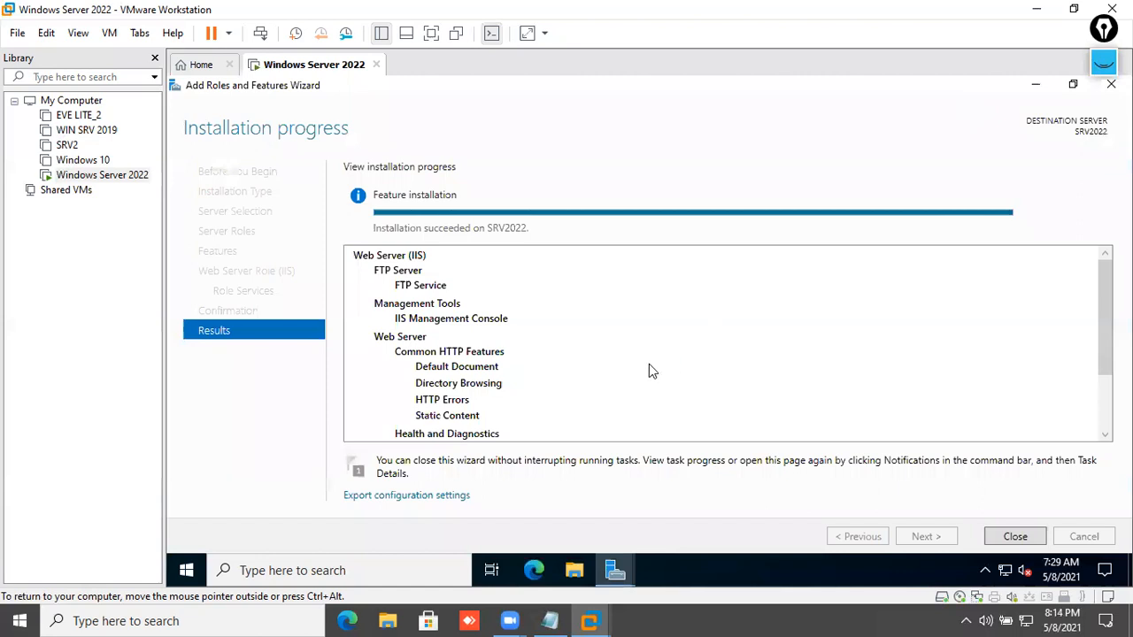
scroll(455, 305, down, 2)
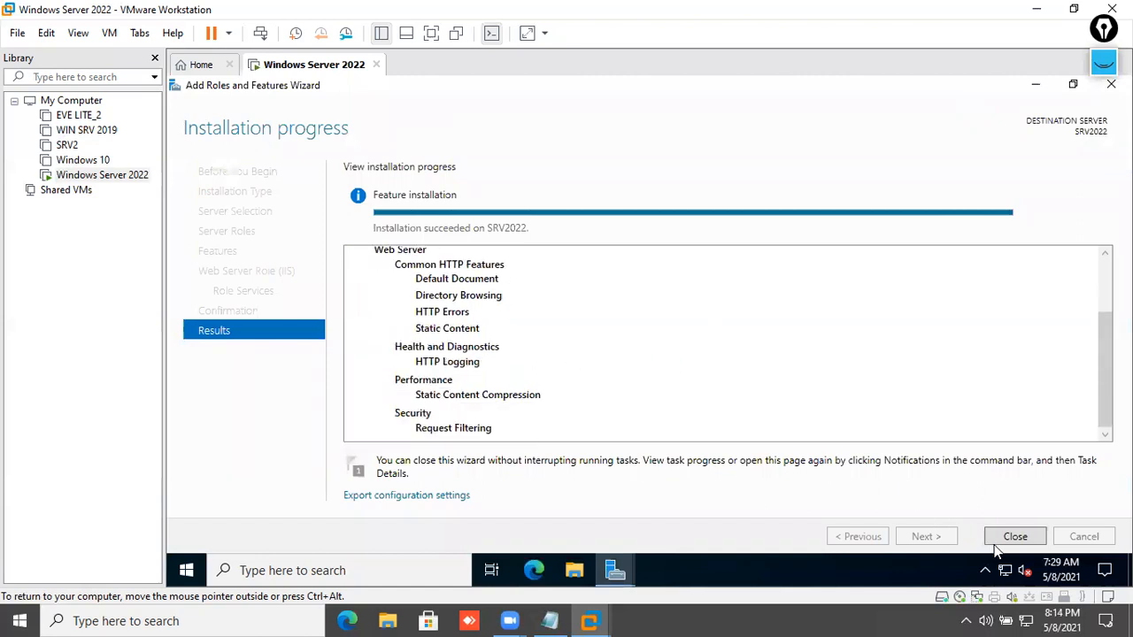
click(1009, 536)
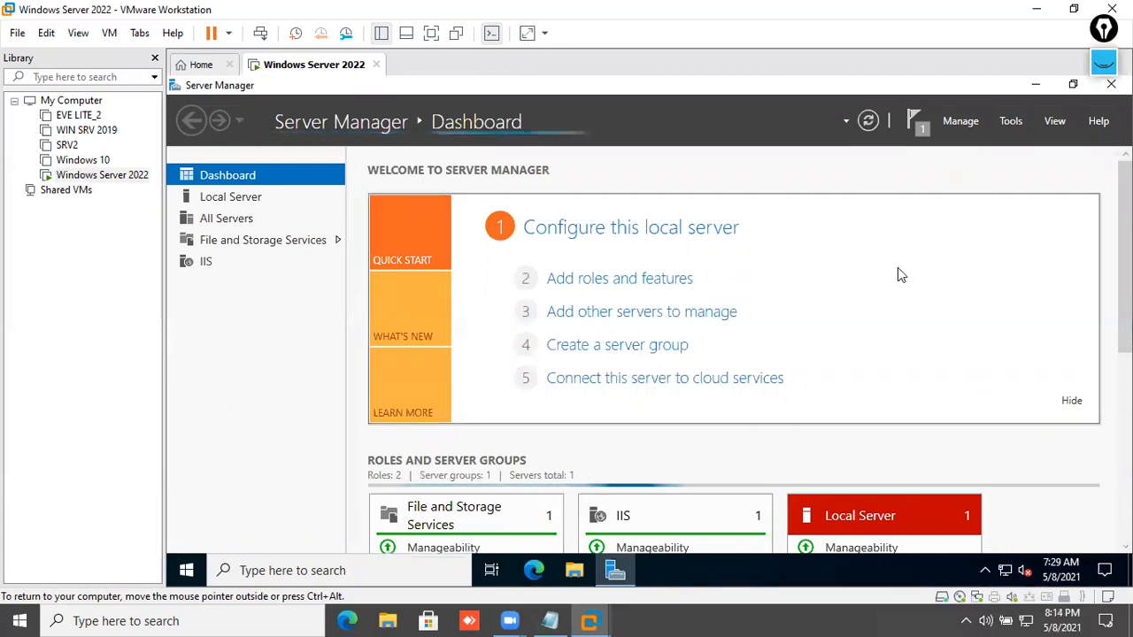
key(super+r)
text(htt)
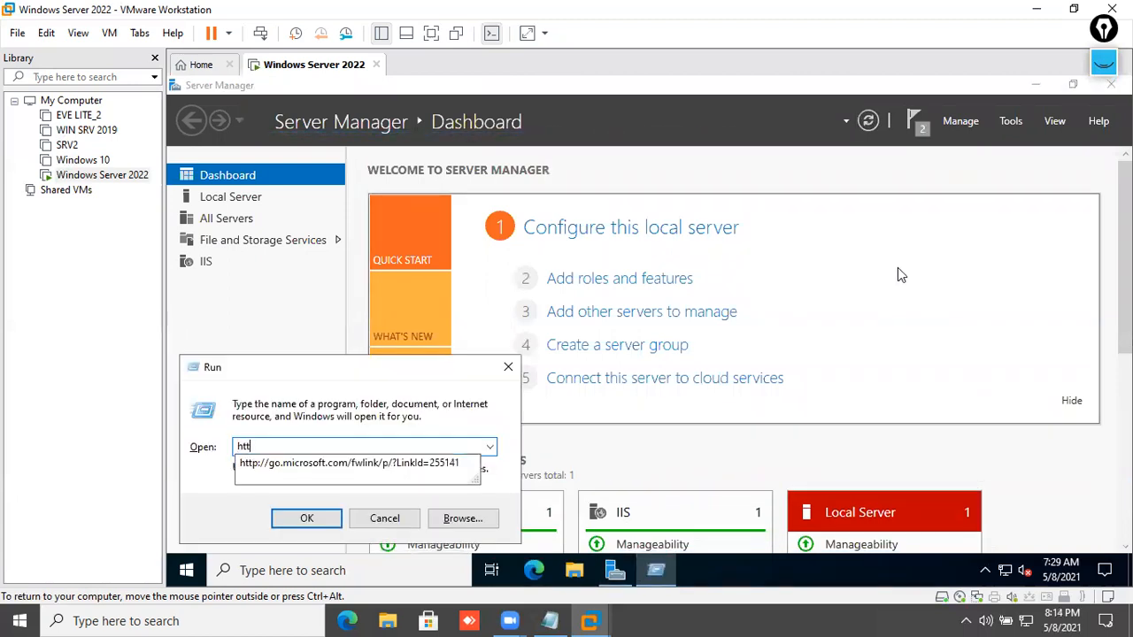
text(p://localhost)
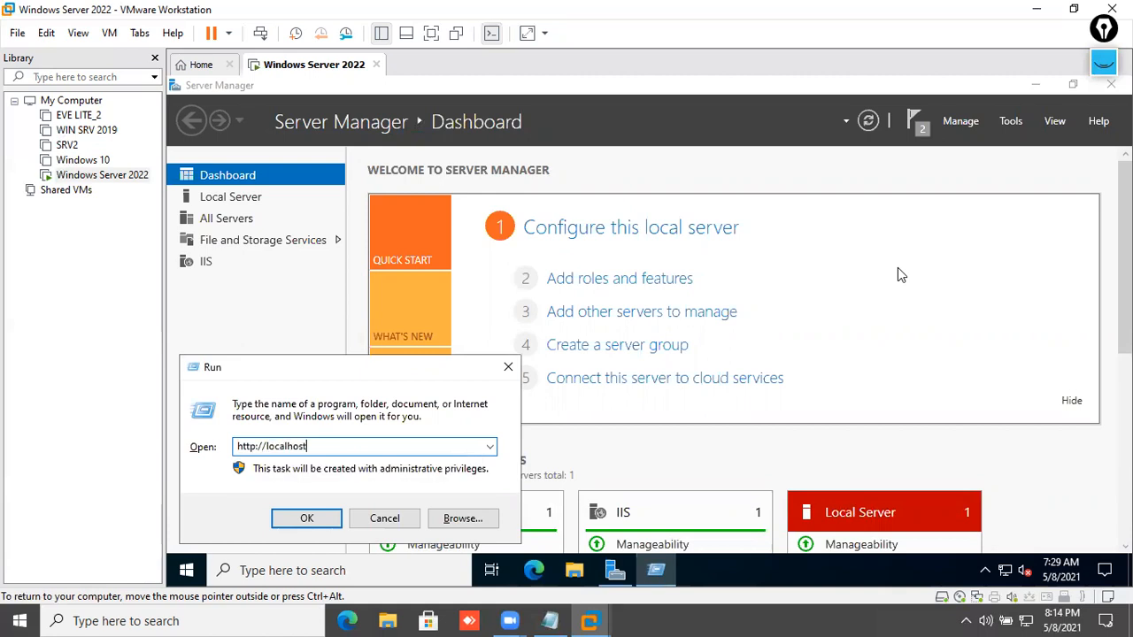
key(Return)
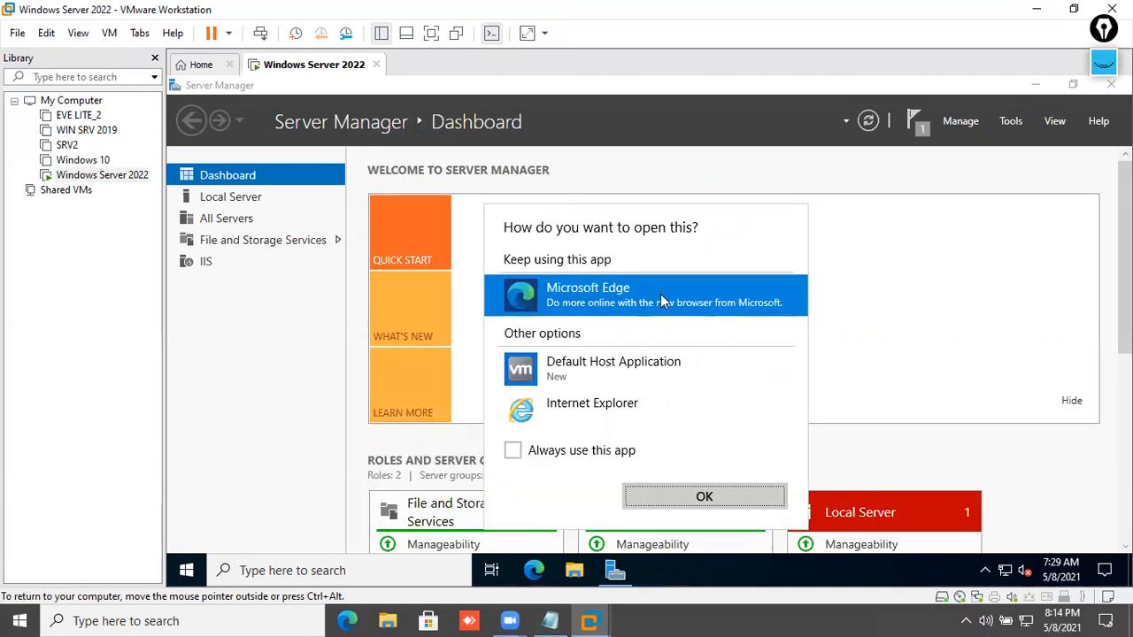
click(554, 458)
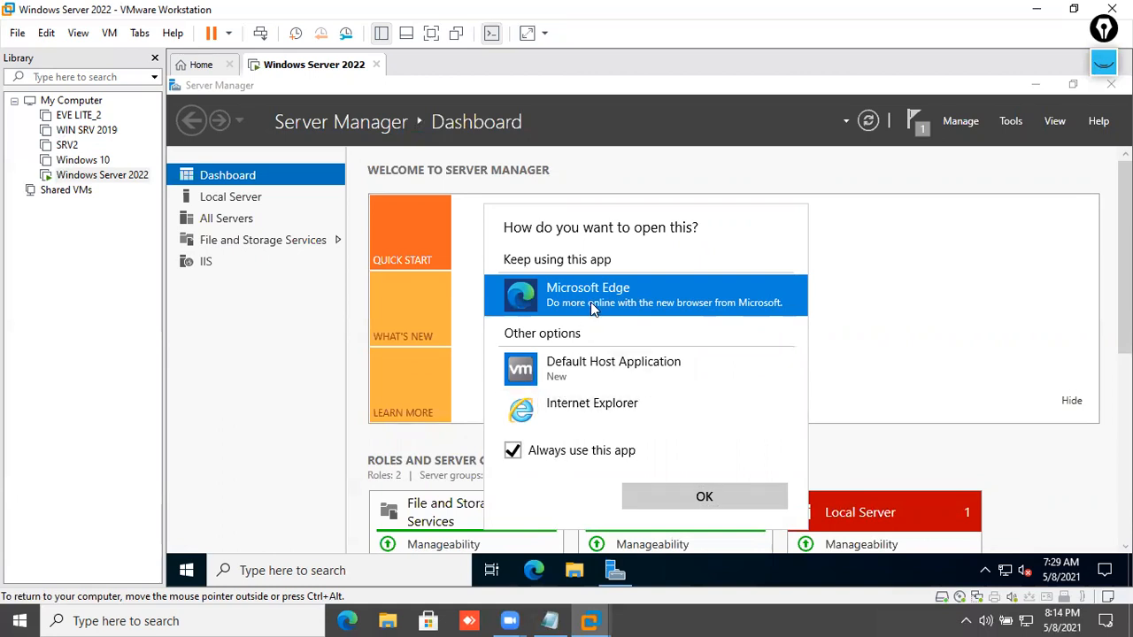
click(709, 501)
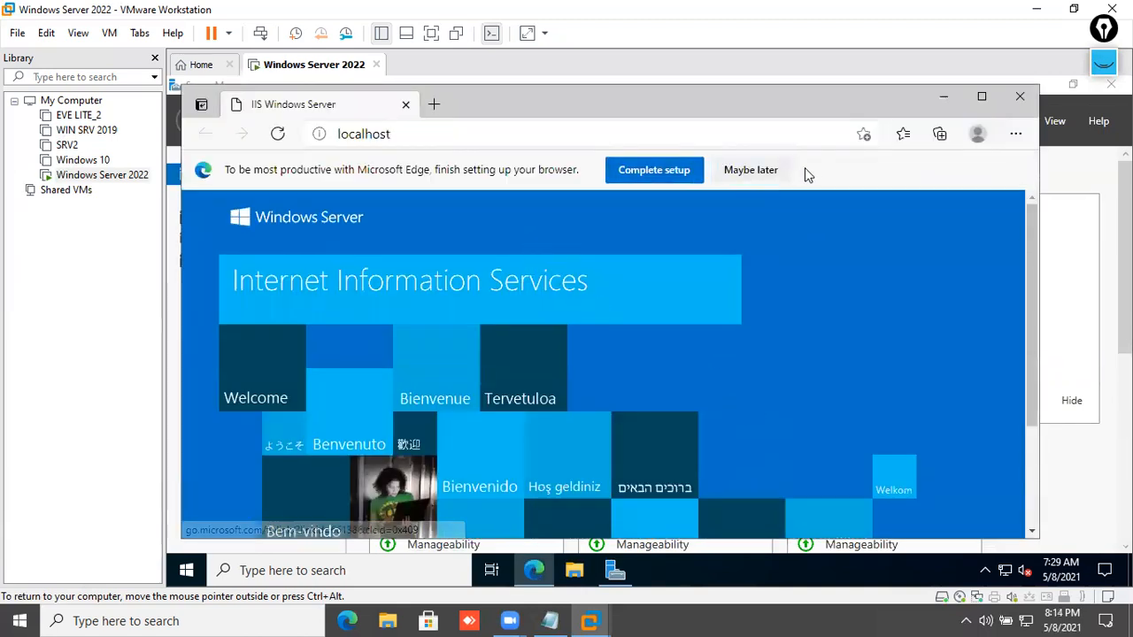
click(781, 170)
click(982, 96)
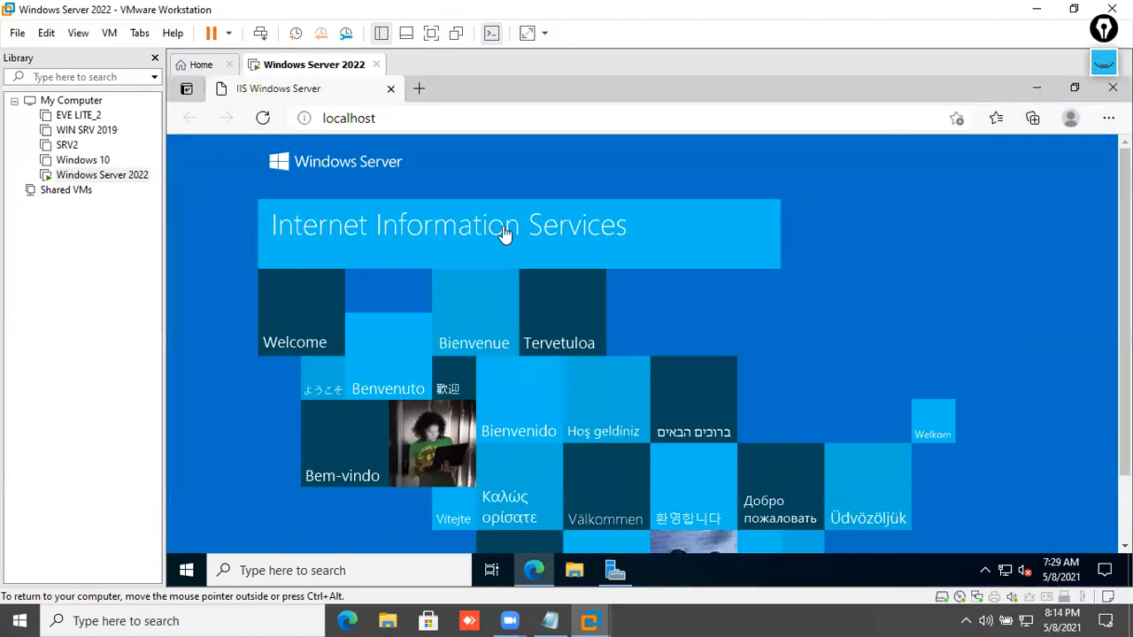
- Review the IIS default welcome page at localhost, then open File Explorer over it
scroll(579, 319, down, 2)
scroll(636, 406, up, 2)
click(422, 119)
click(423, 121)
click(423, 120)
click(387, 121)
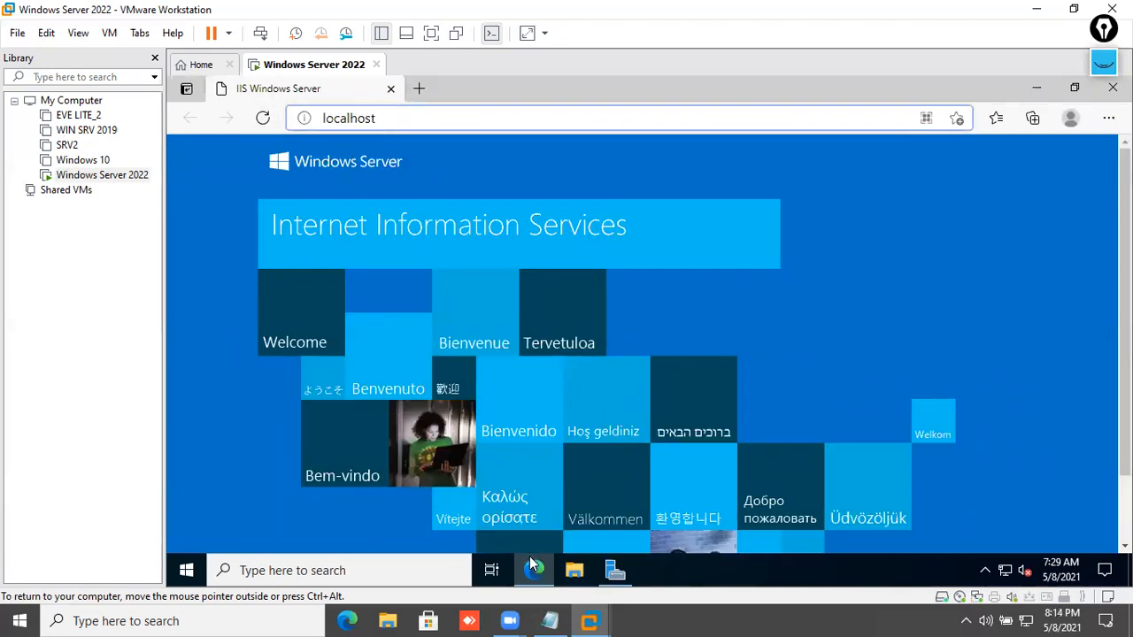
click(574, 570)
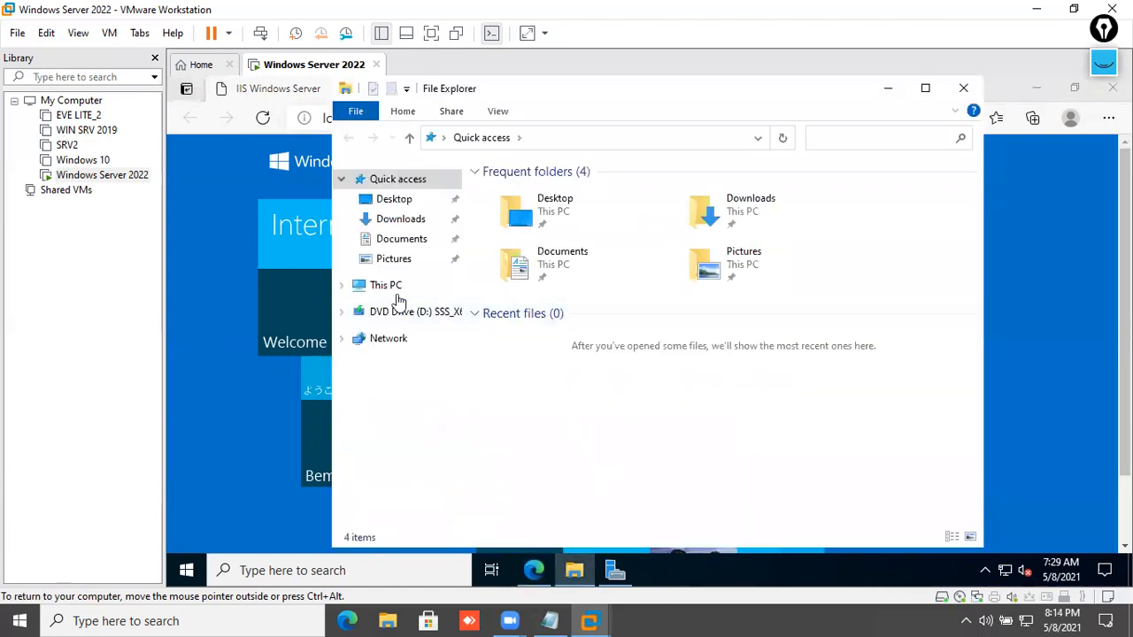
- Open iisstart.png from C:\inetpub\wwwroot for editing in Paint
click(407, 287)
double_click(708, 386)
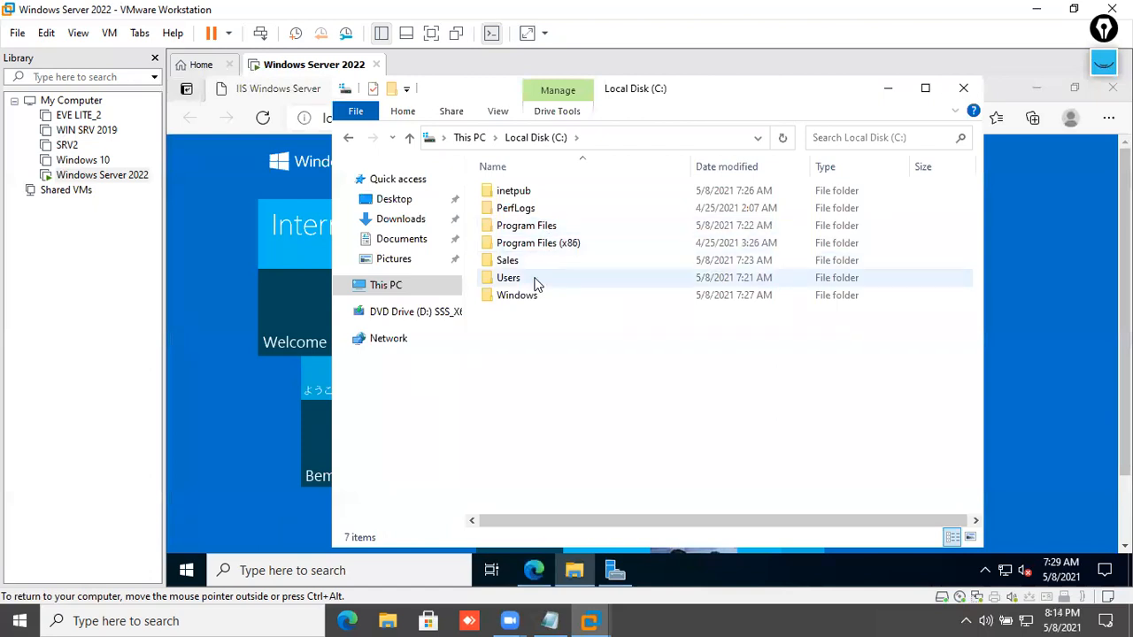
double_click(526, 194)
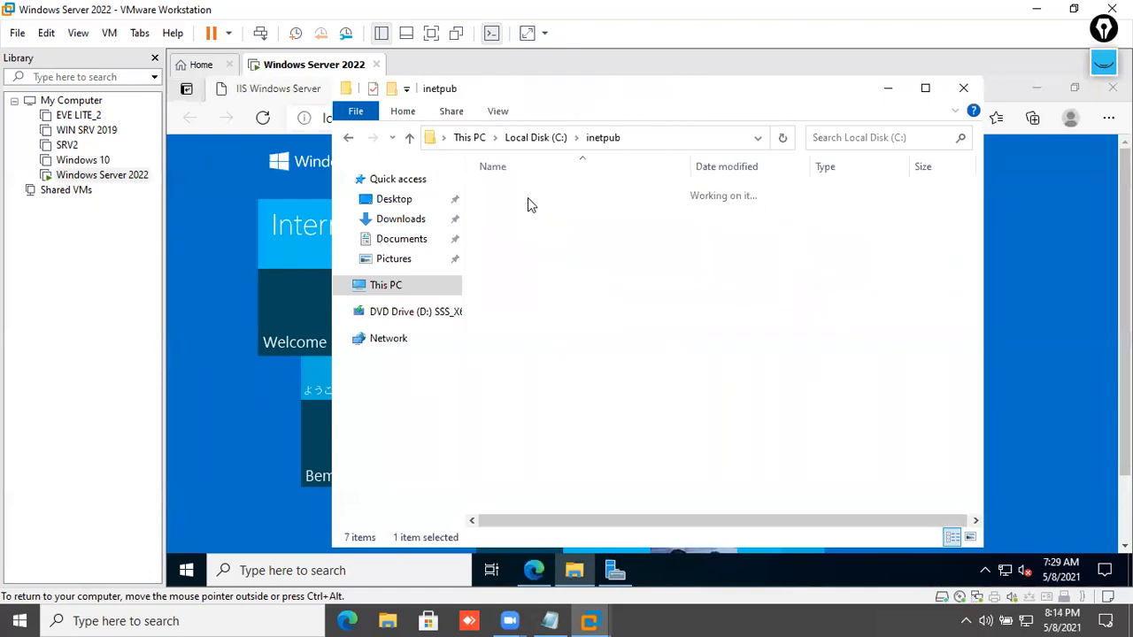
double_click(521, 279)
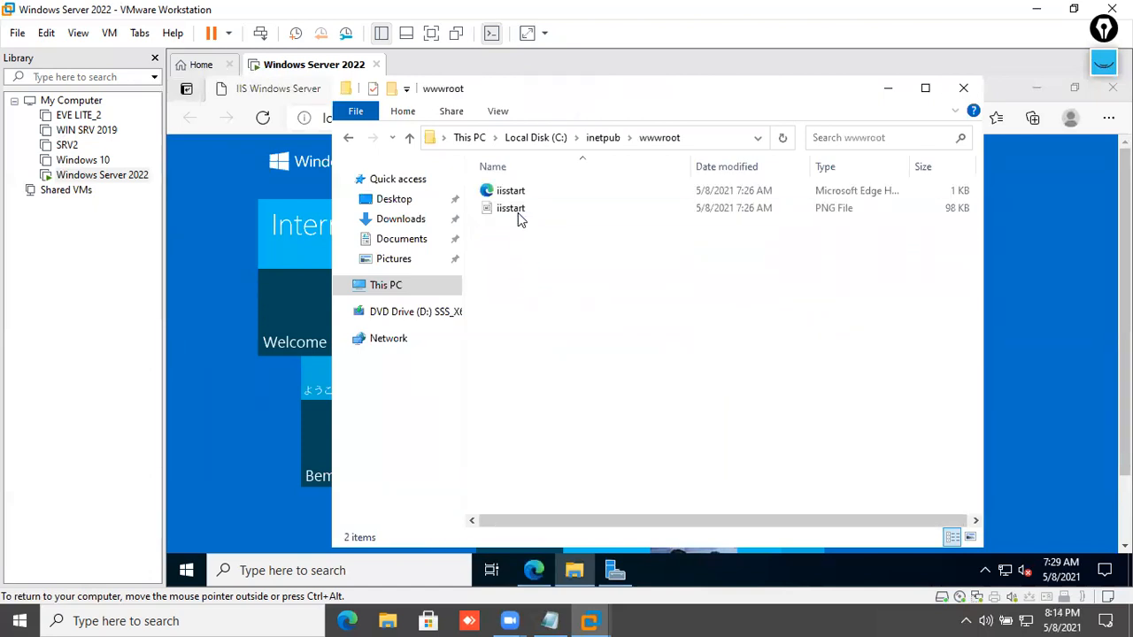
click(519, 217)
right_click(520, 217)
click(531, 226)
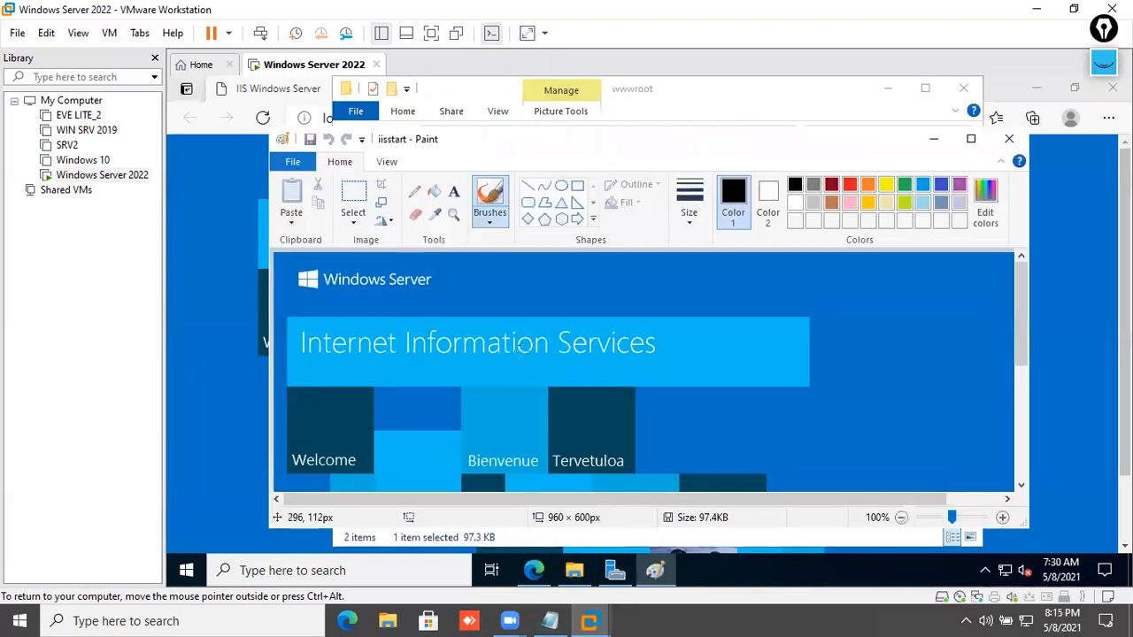
- Pick red and place a text box above the Internet Information Services banner
click(852, 186)
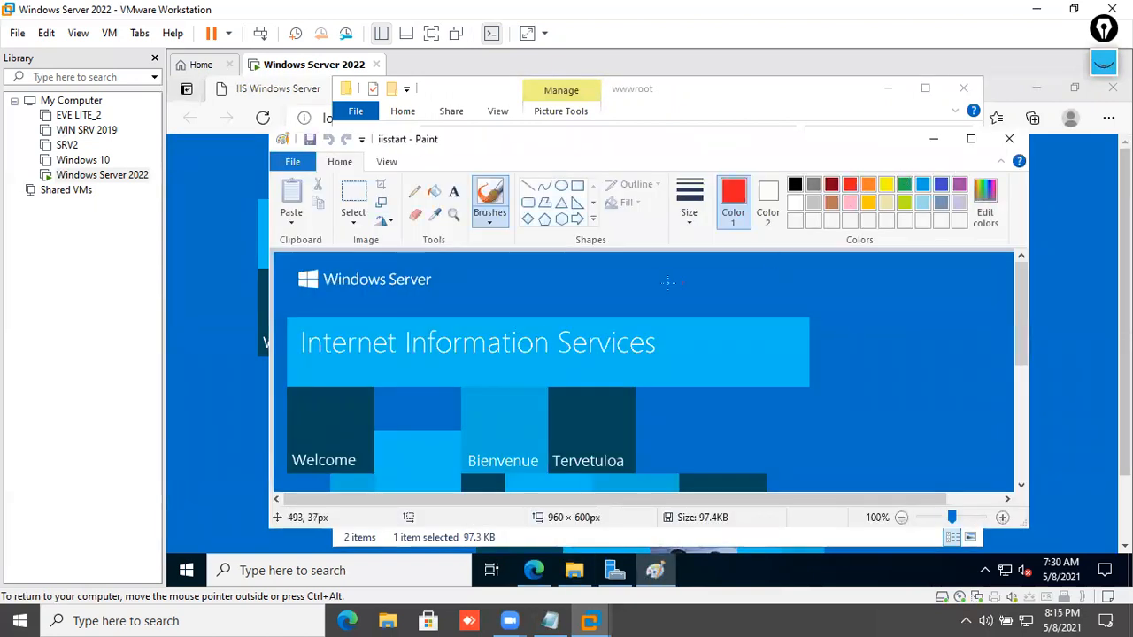
click(453, 191)
click(581, 281)
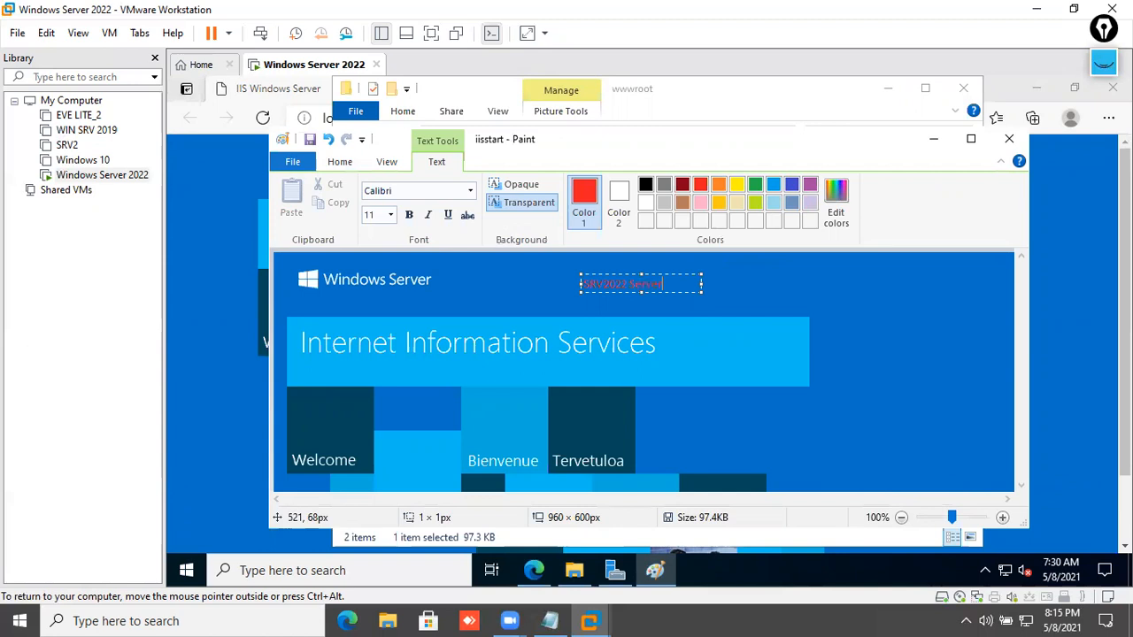
- Try enlarging the existing text to size 36, then abandon that edit without saving
drag(684, 286, 532, 275)
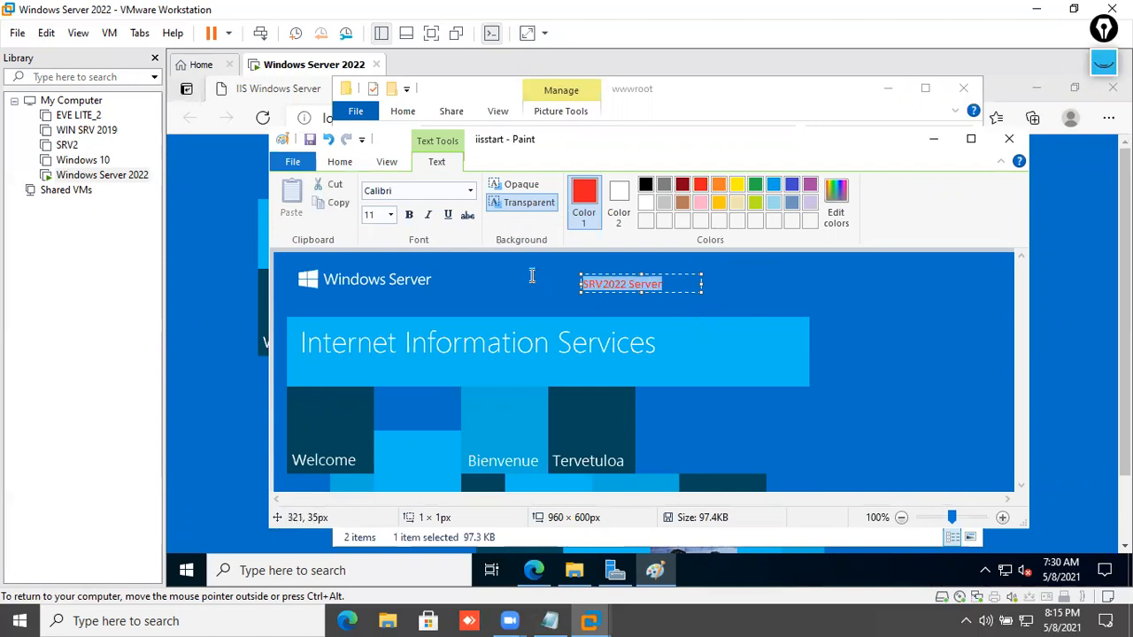
click(391, 215)
click(377, 416)
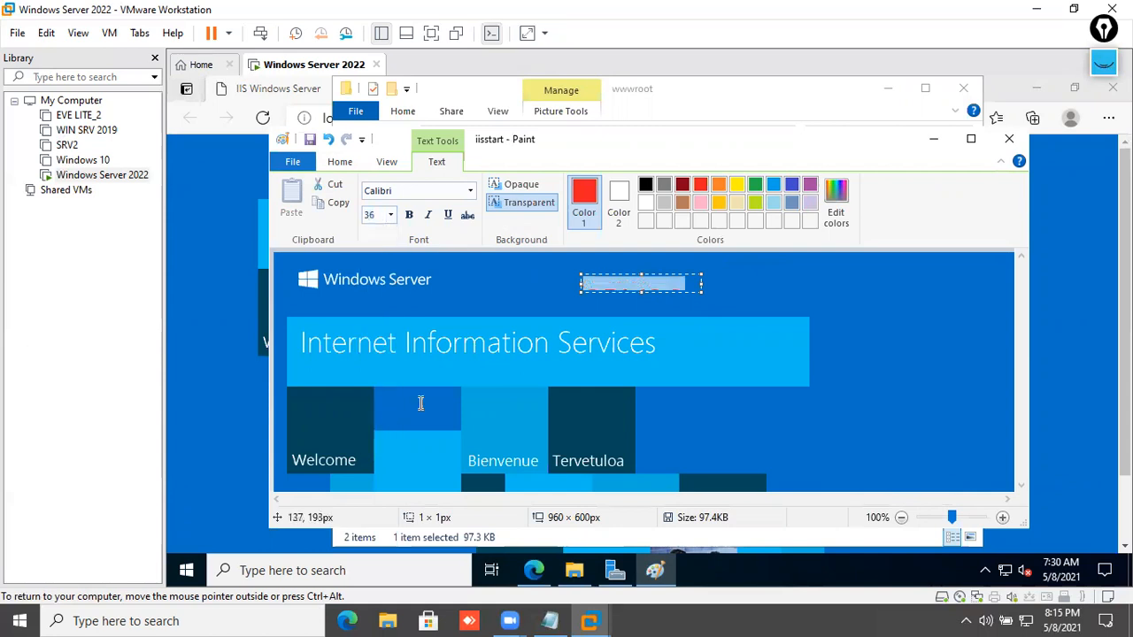
drag(703, 283, 881, 283)
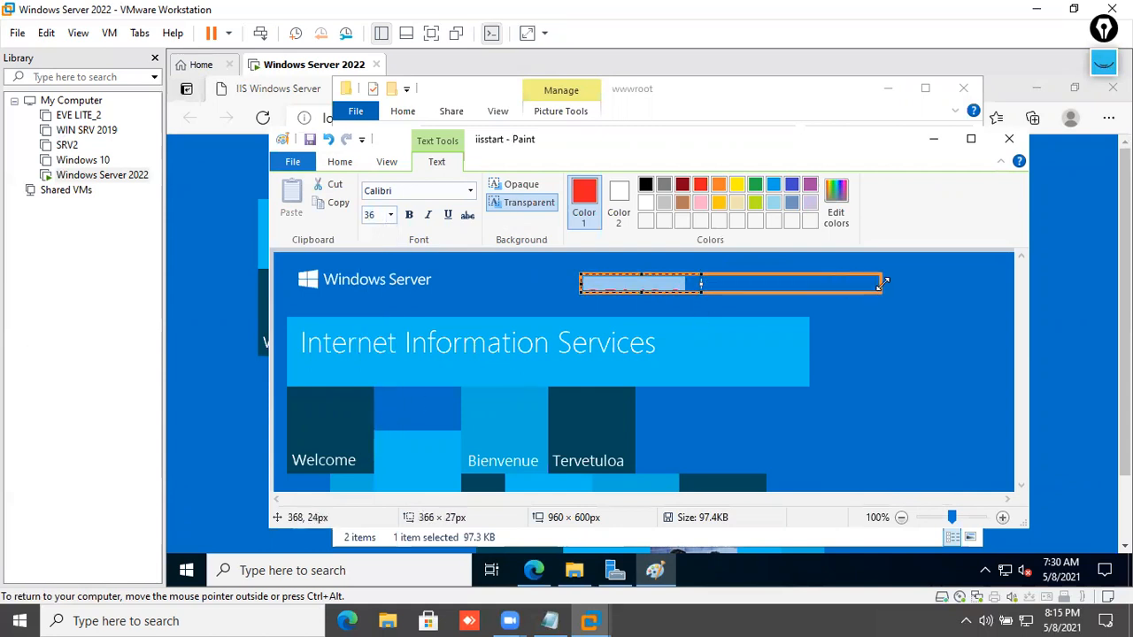
drag(732, 286, 739, 325)
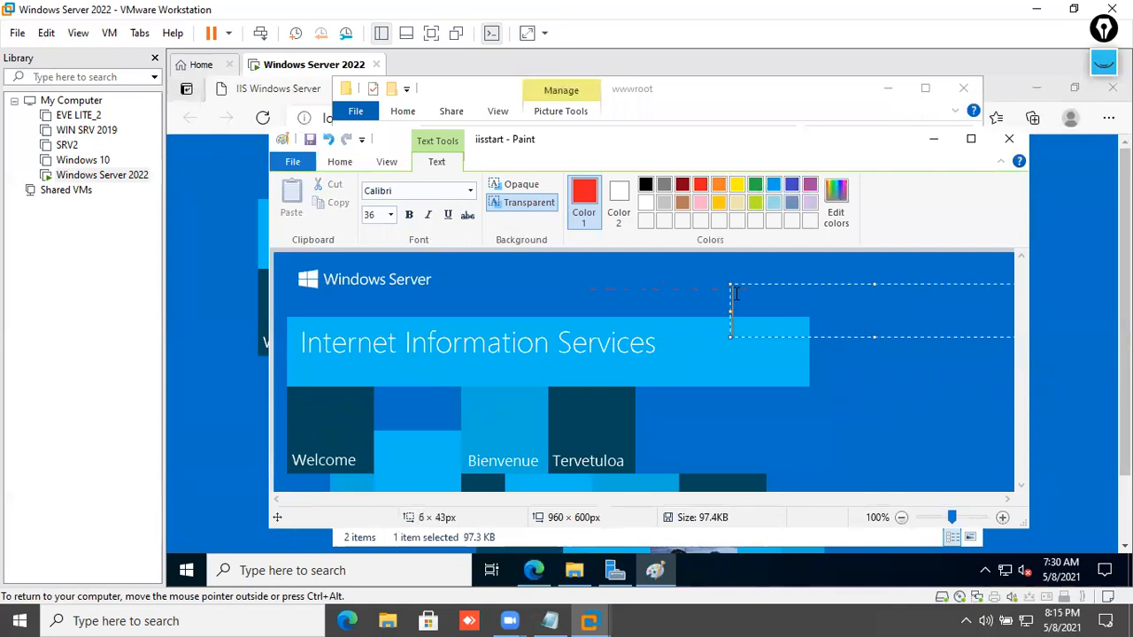
click(700, 278)
click(1009, 139)
click(699, 347)
- Reopen iisstart.png in Paint and type 'Windows Server 2022' above the banner
right_click(514, 212)
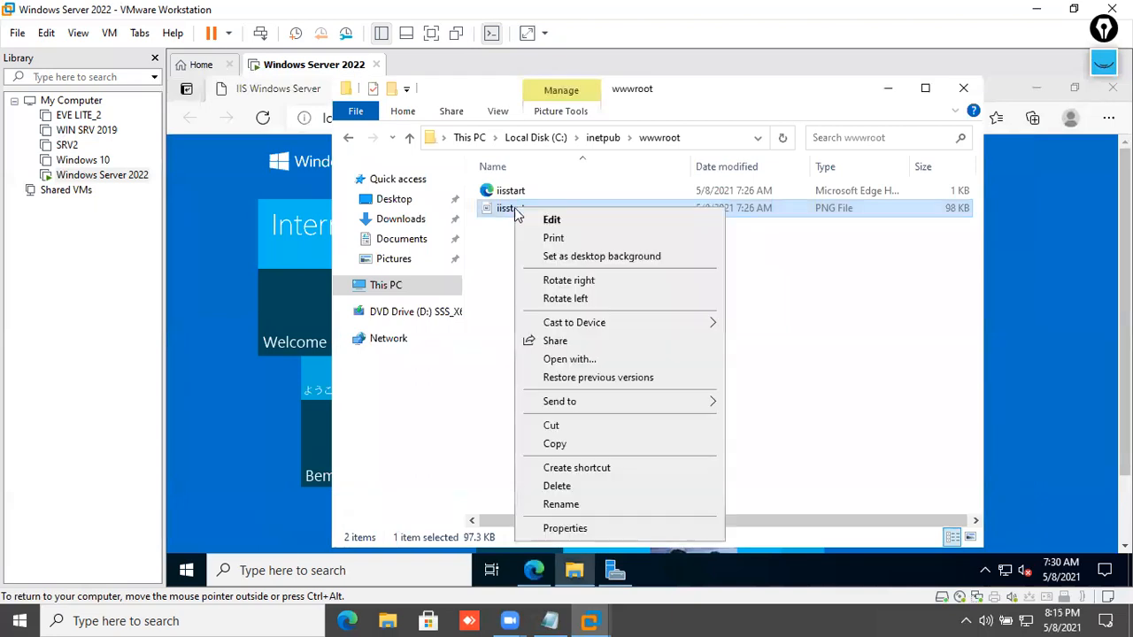
click(543, 223)
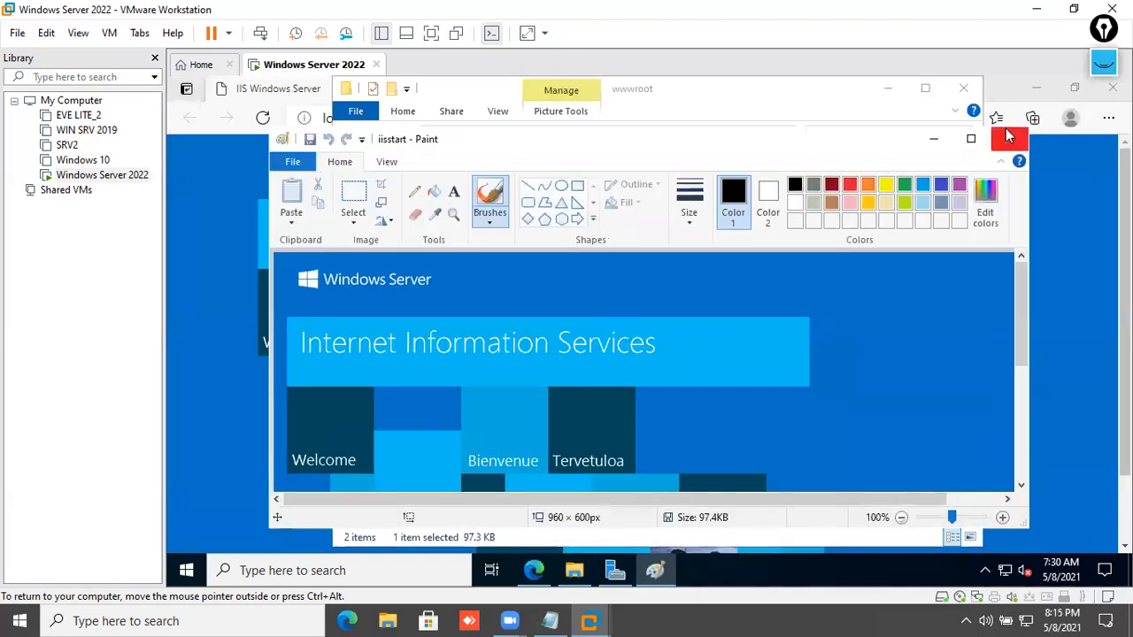
click(971, 138)
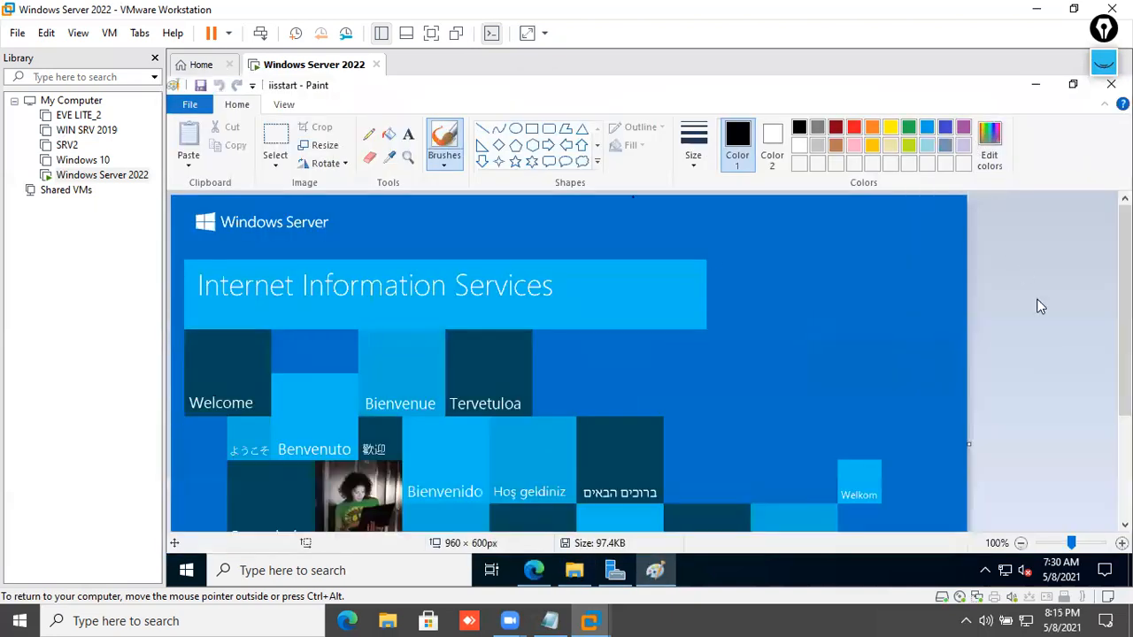
click(408, 134)
click(485, 215)
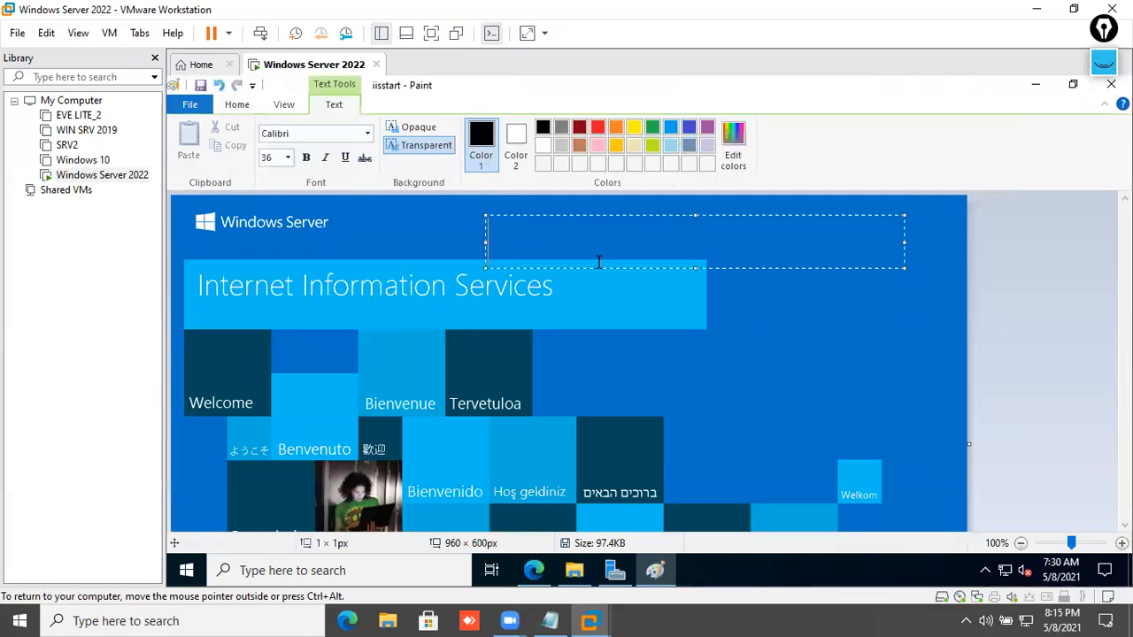
text(Window)
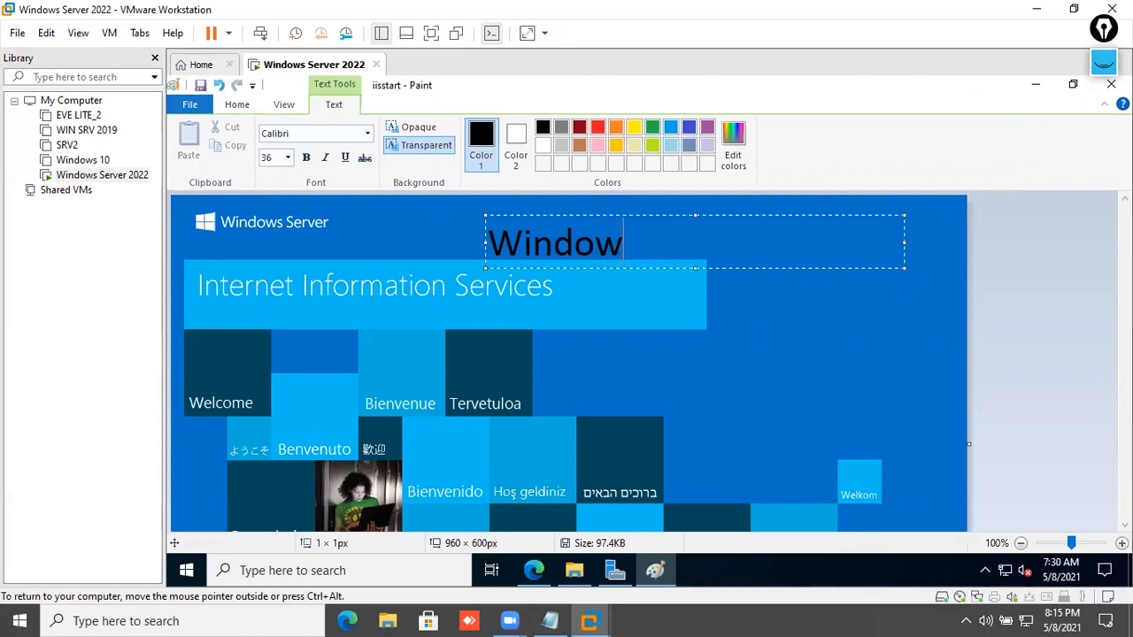
text(s Server 201)
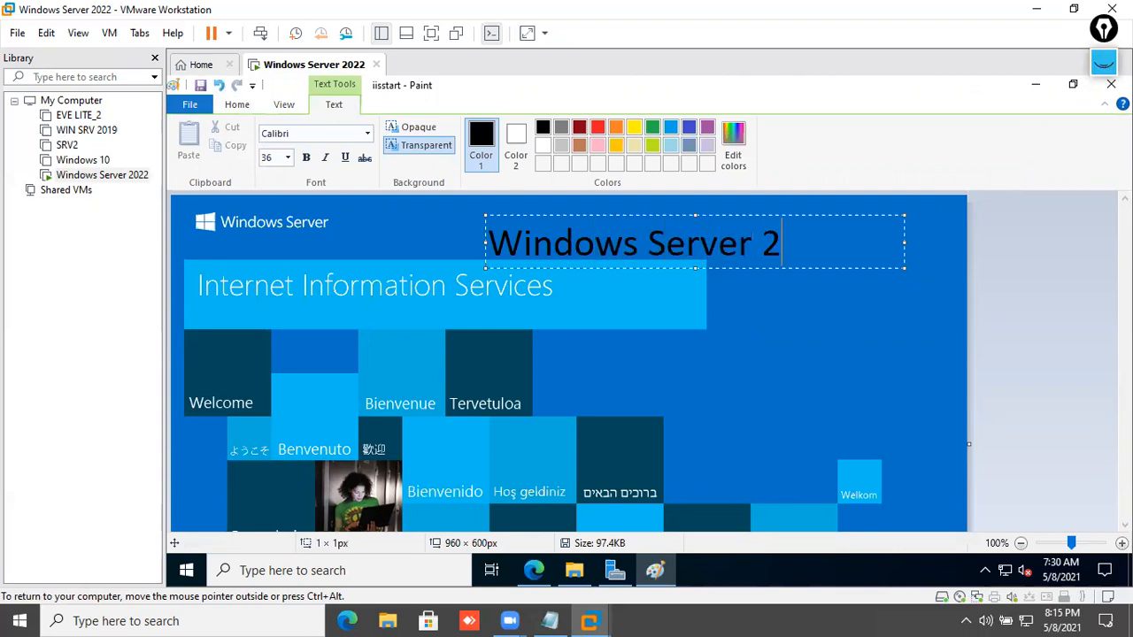
key(BackSpace)
text(22)
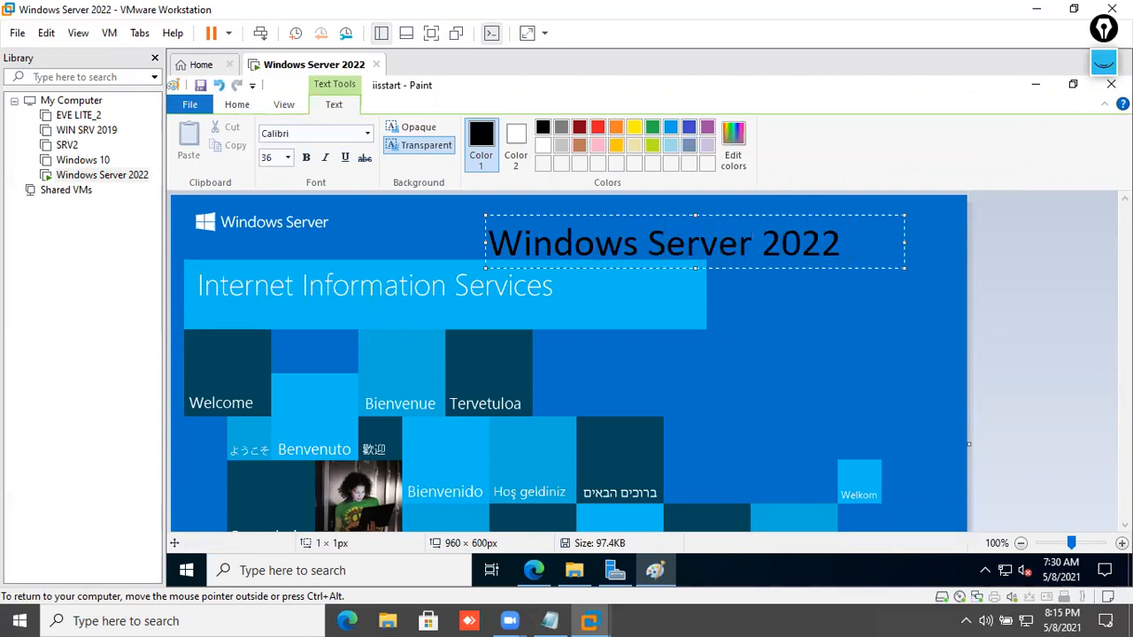
- Make the 'Windows Server 2022' caption bold, red and underlined, and close Paint
key(ctrl+a)
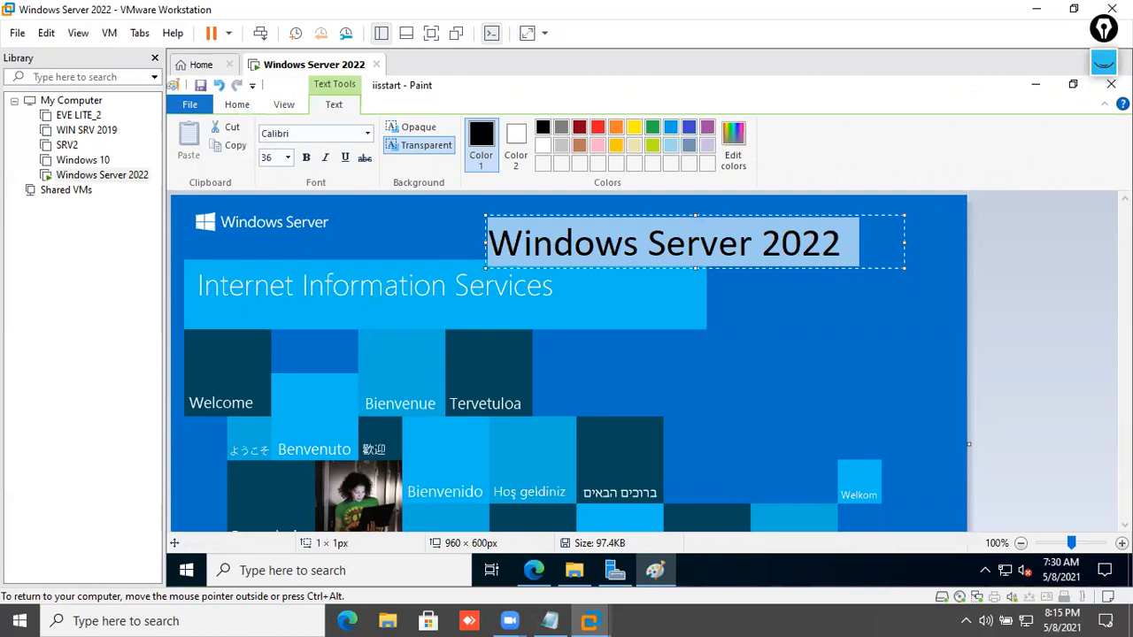
click(306, 157)
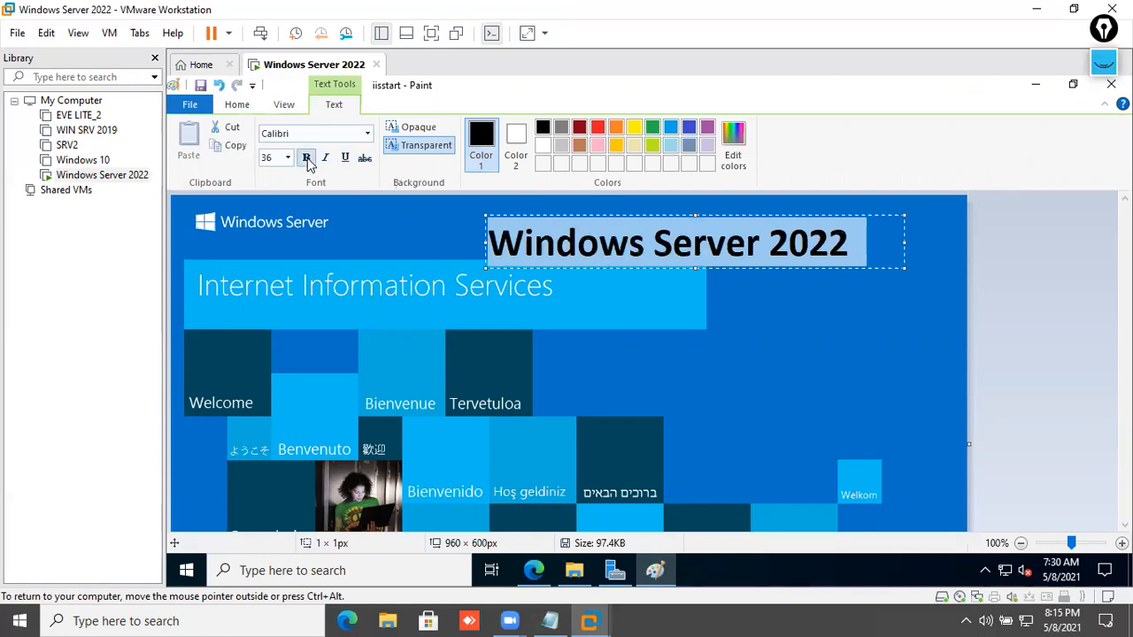
click(599, 133)
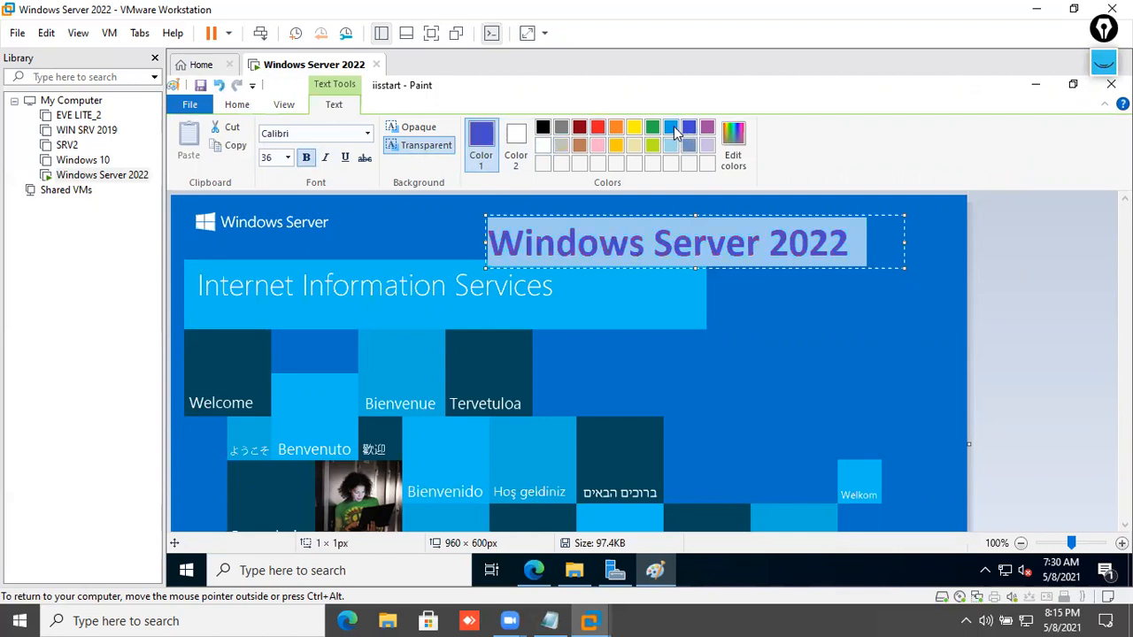
click(674, 130)
click(602, 129)
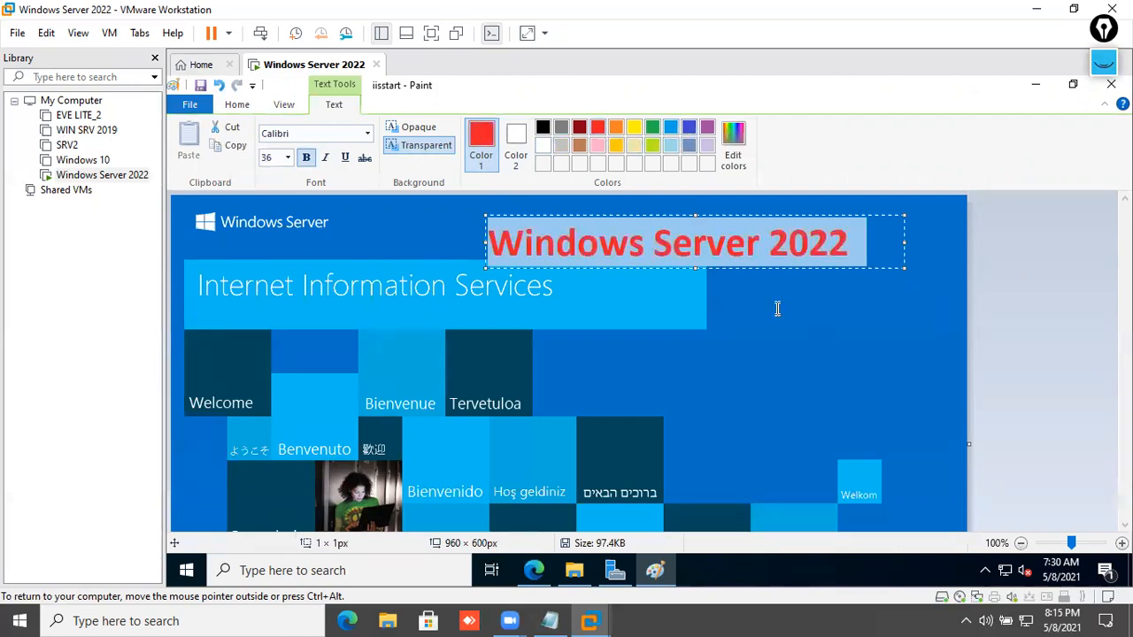
click(342, 162)
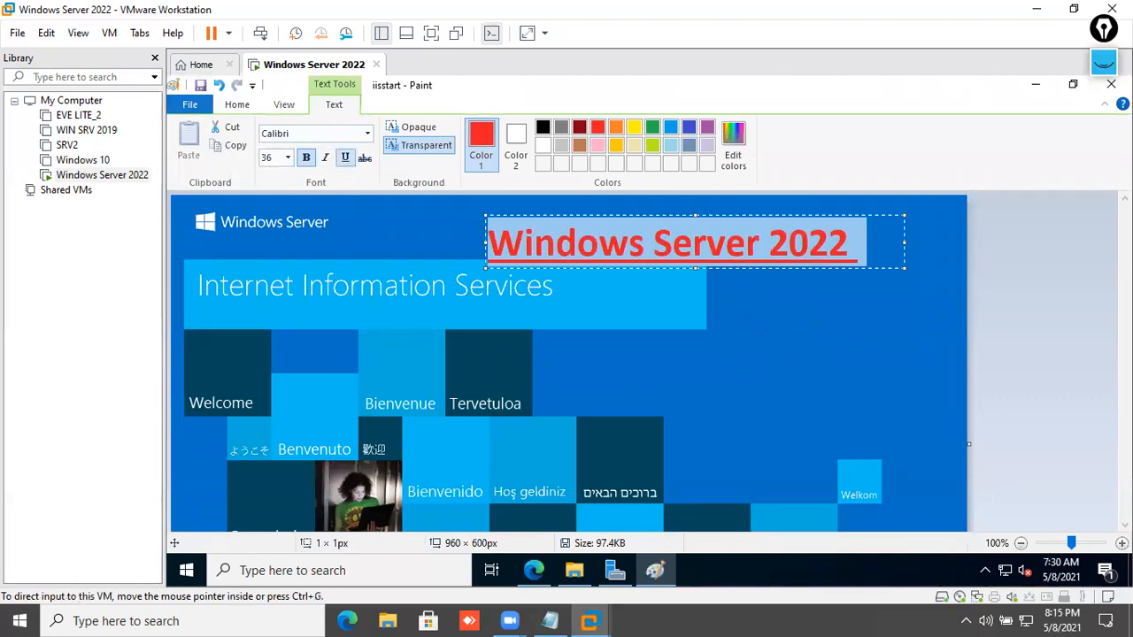
click(1111, 84)
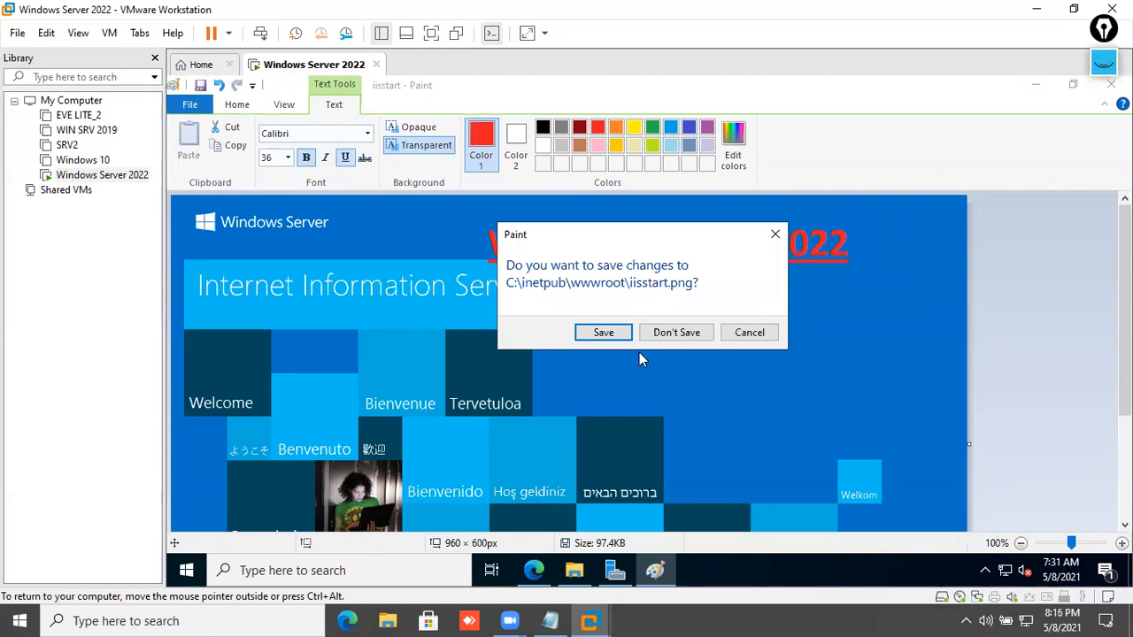
- Save the edited image, reload the IIS page to confirm the caption, and close the browser
click(607, 332)
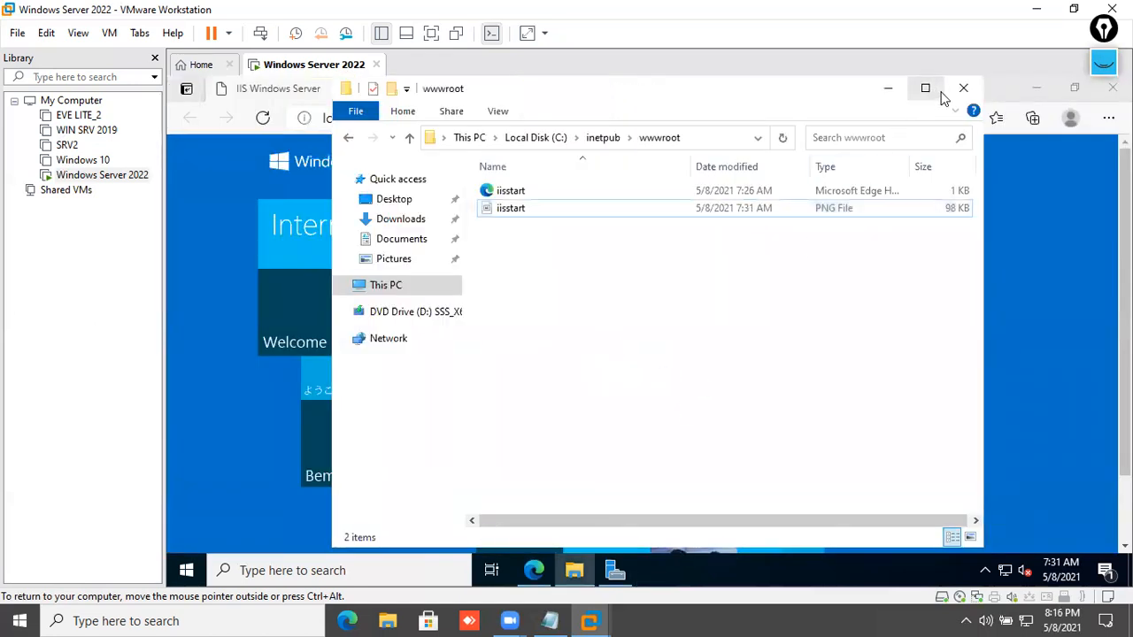
click(957, 90)
click(263, 119)
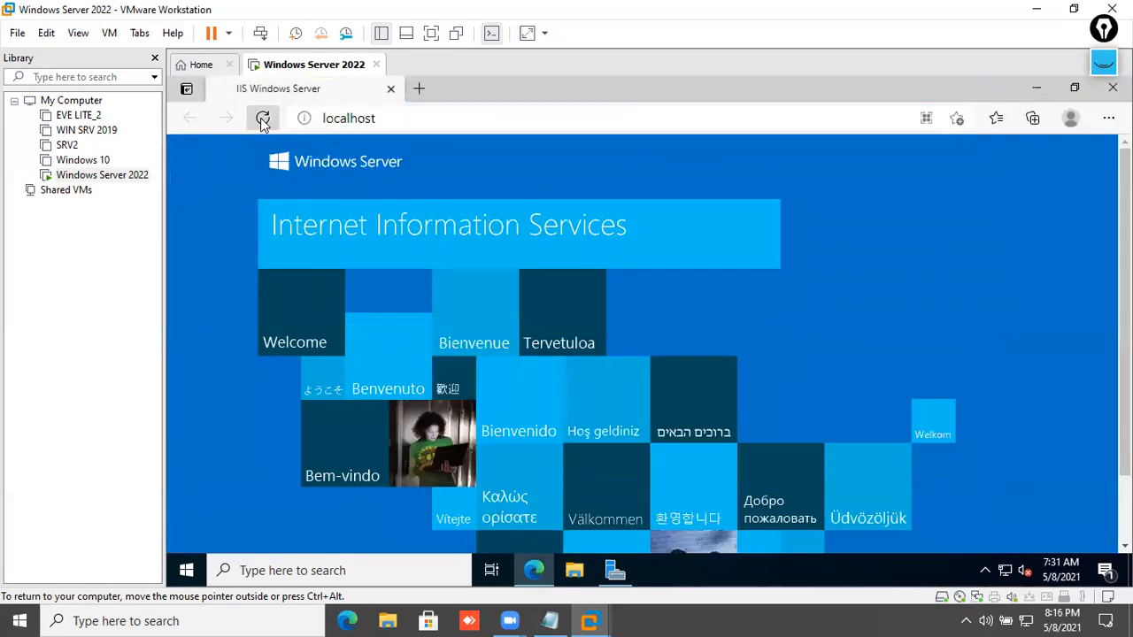
click(473, 120)
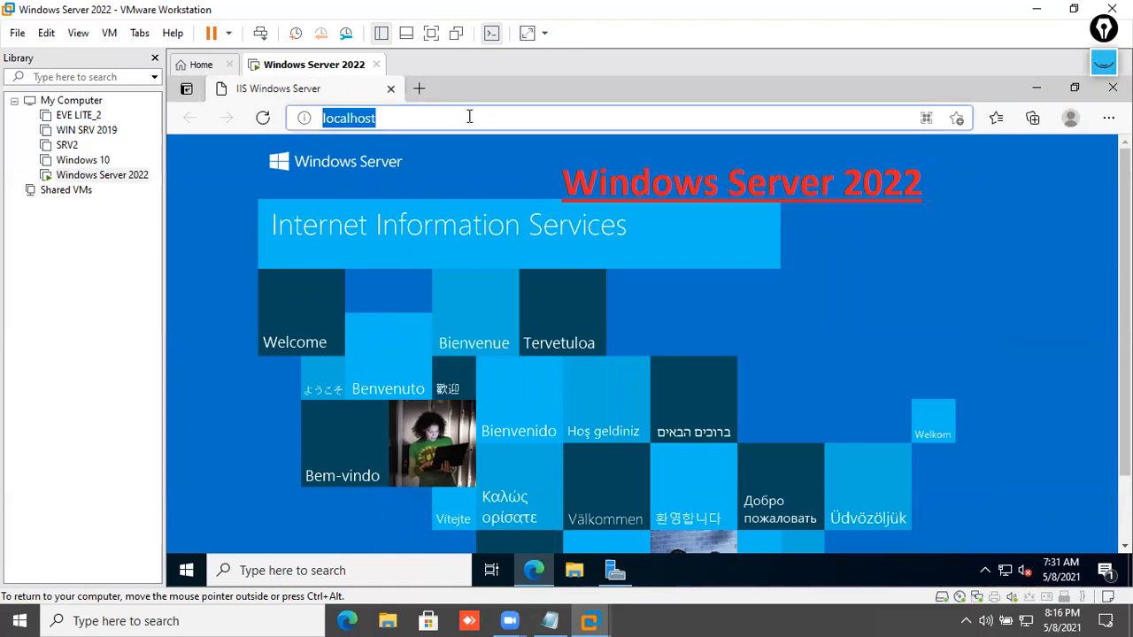
key(BackSpace)
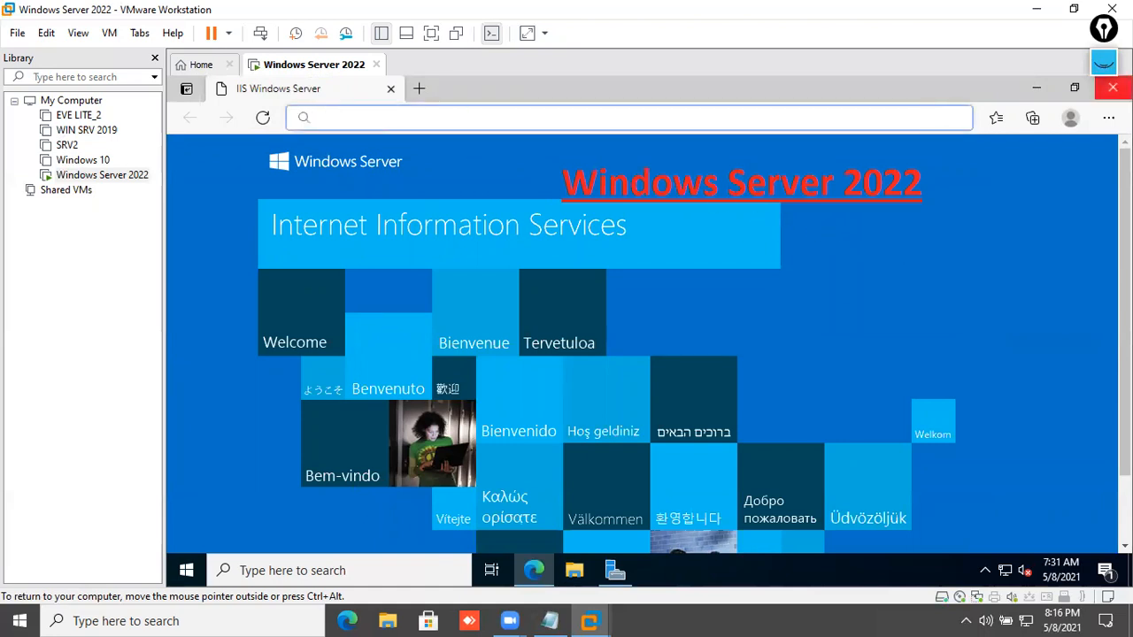
click(1113, 88)
click(1044, 87)
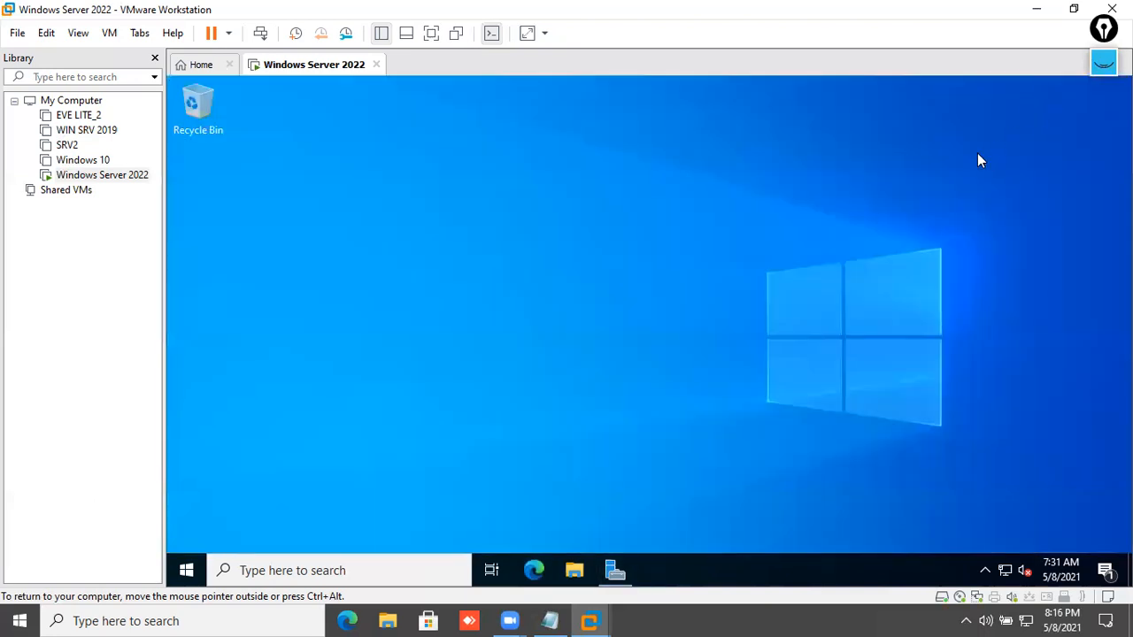
key(super+r)
text(h)
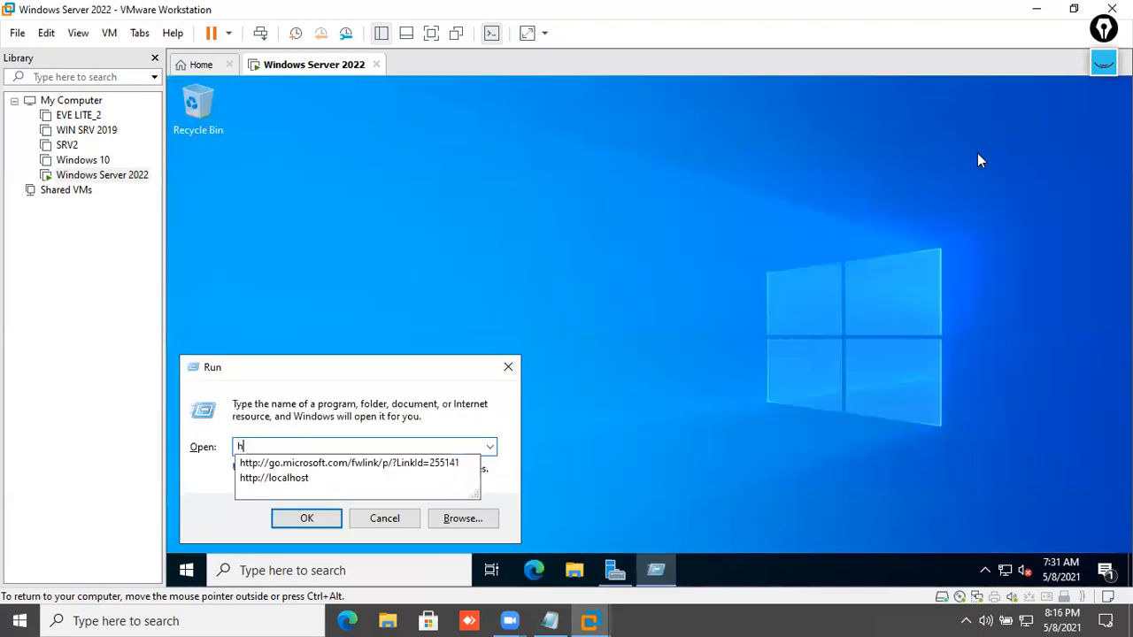
text(ttp://192.168.30.60)
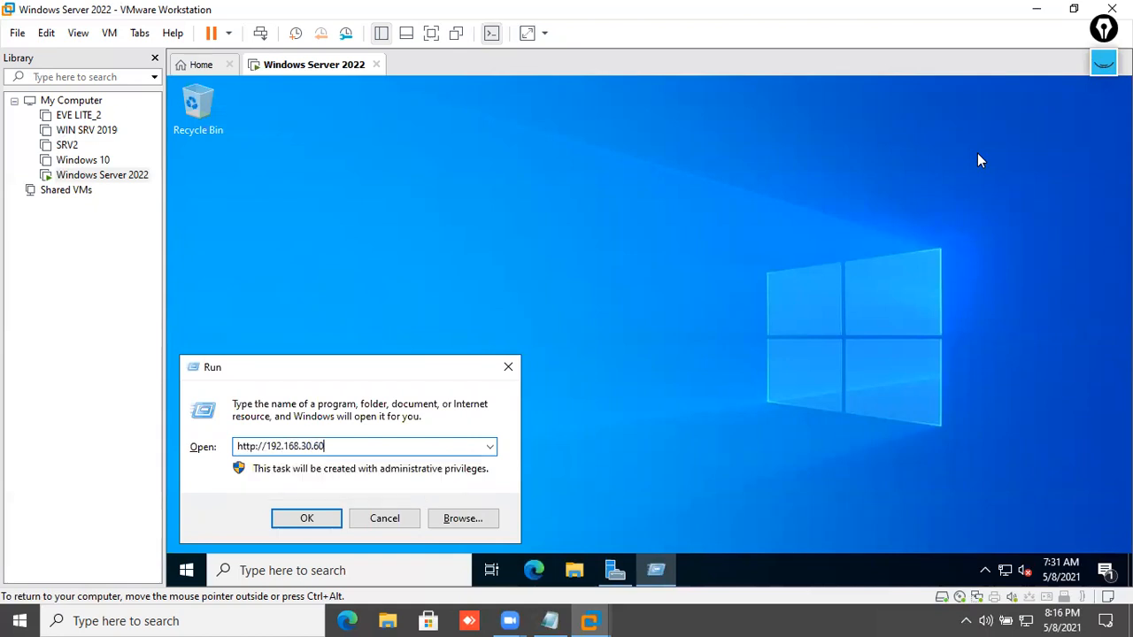
key(Return)
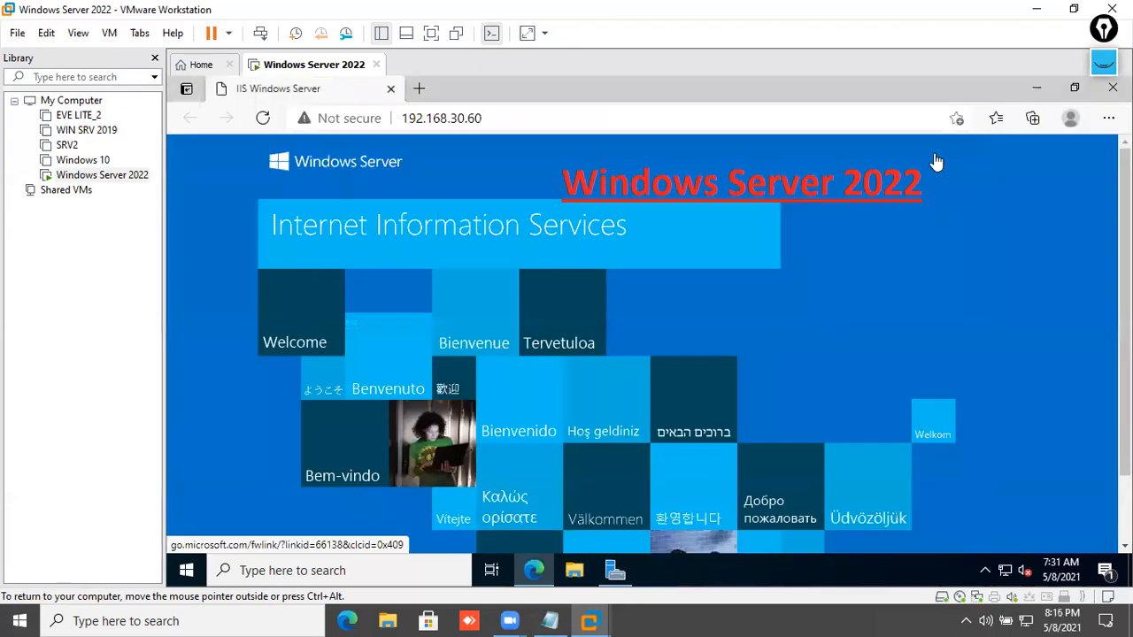
click(570, 123)
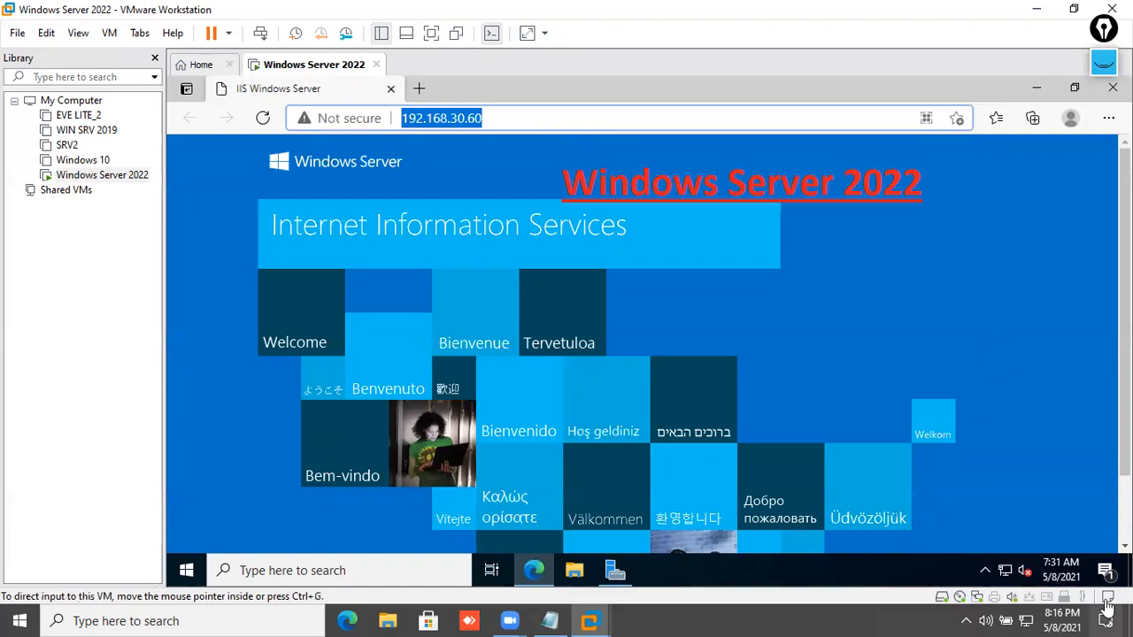
- Dismiss the startup-app notification and start a new browser window on the host
click(1106, 571)
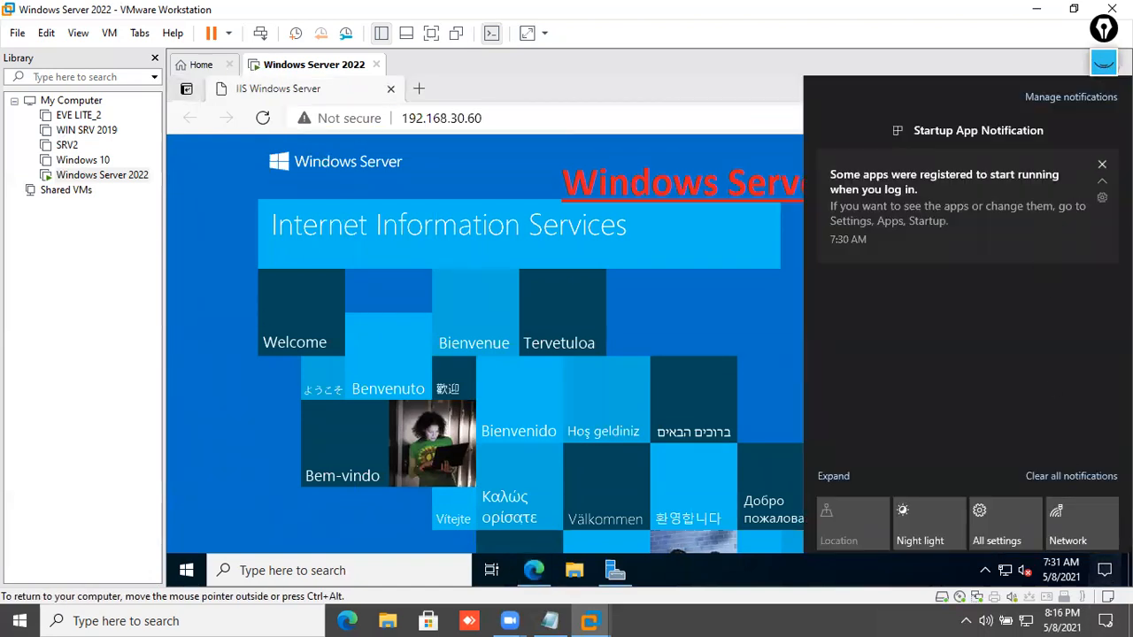
click(1102, 132)
click(659, 88)
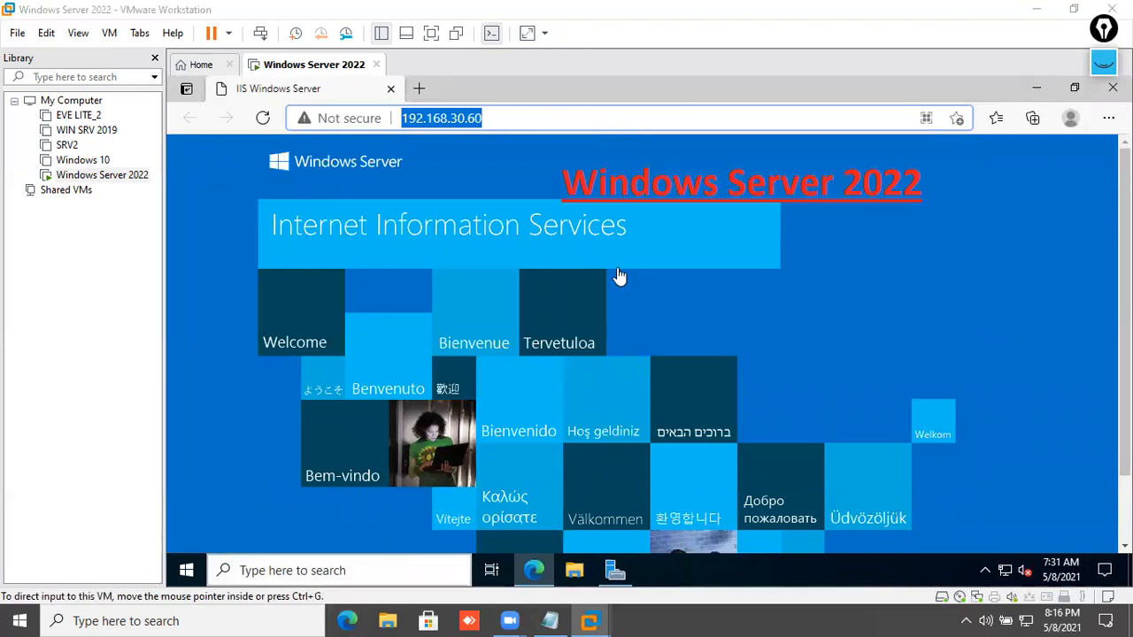
click(347, 621)
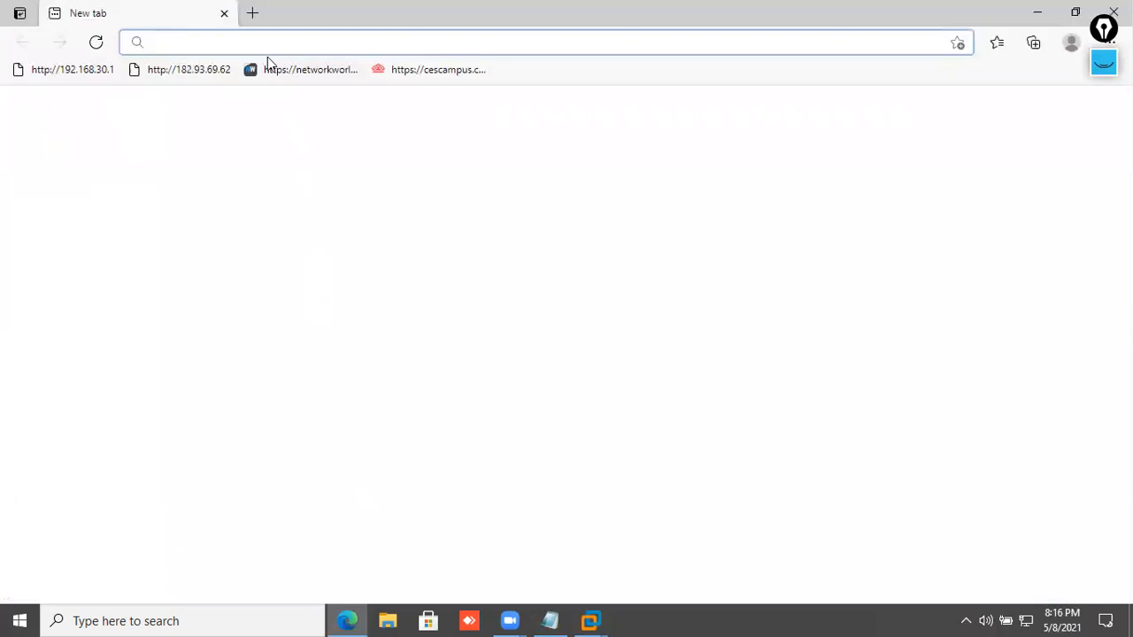
- Open the router admin page at 192.168.30.1 and log in with the saved credentials
click(105, 74)
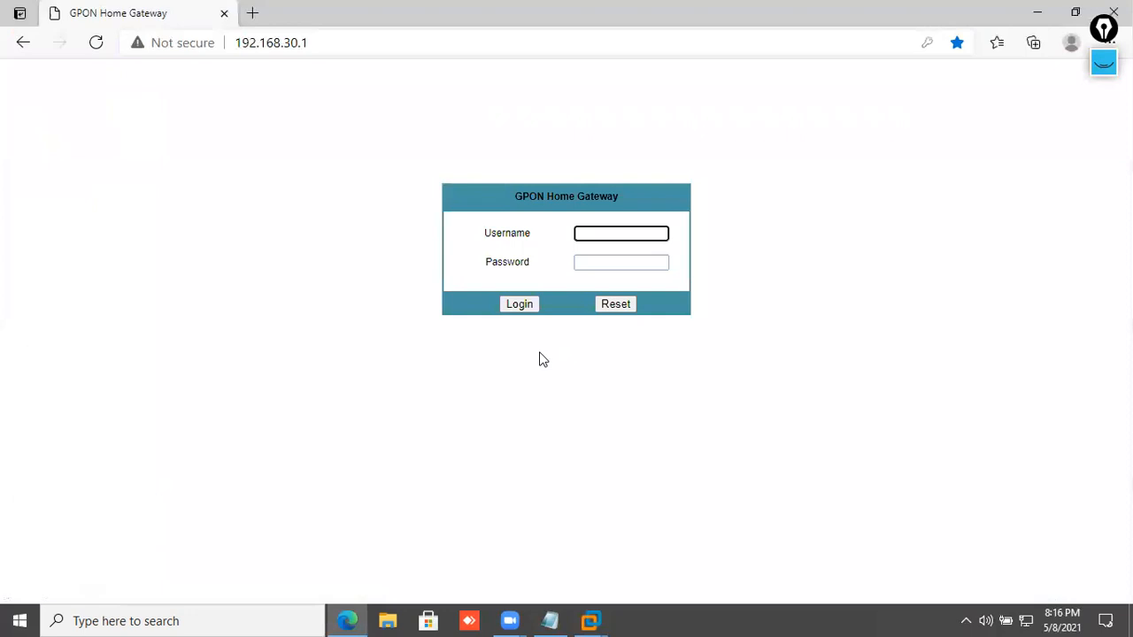
click(632, 234)
click(629, 278)
click(521, 305)
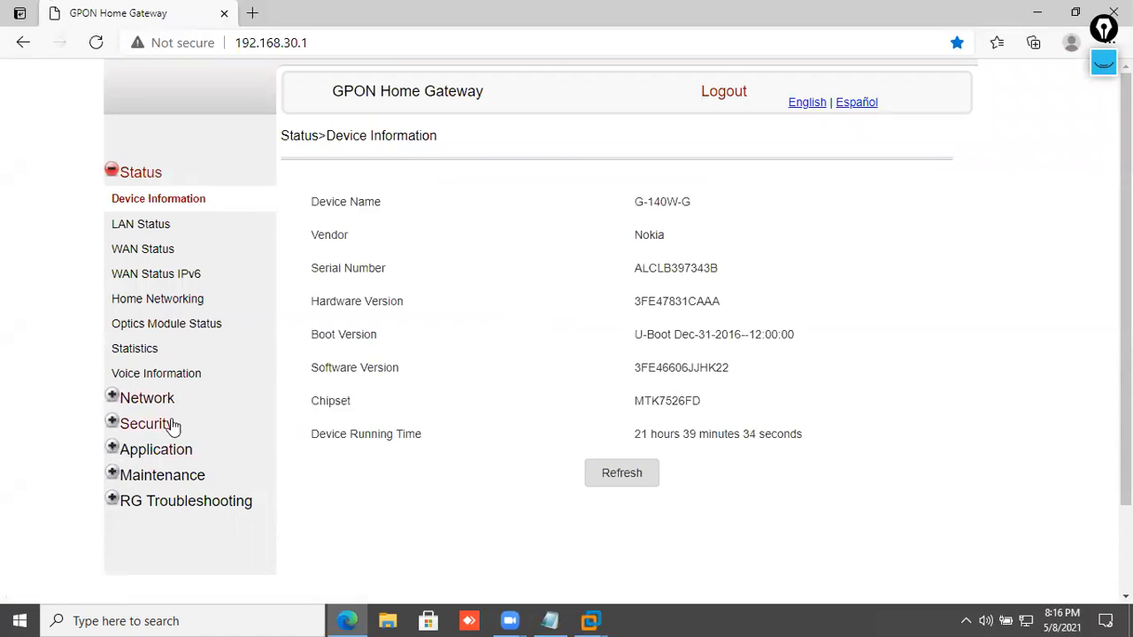
- Set both the external and internal port ranges to 80–80
click(165, 452)
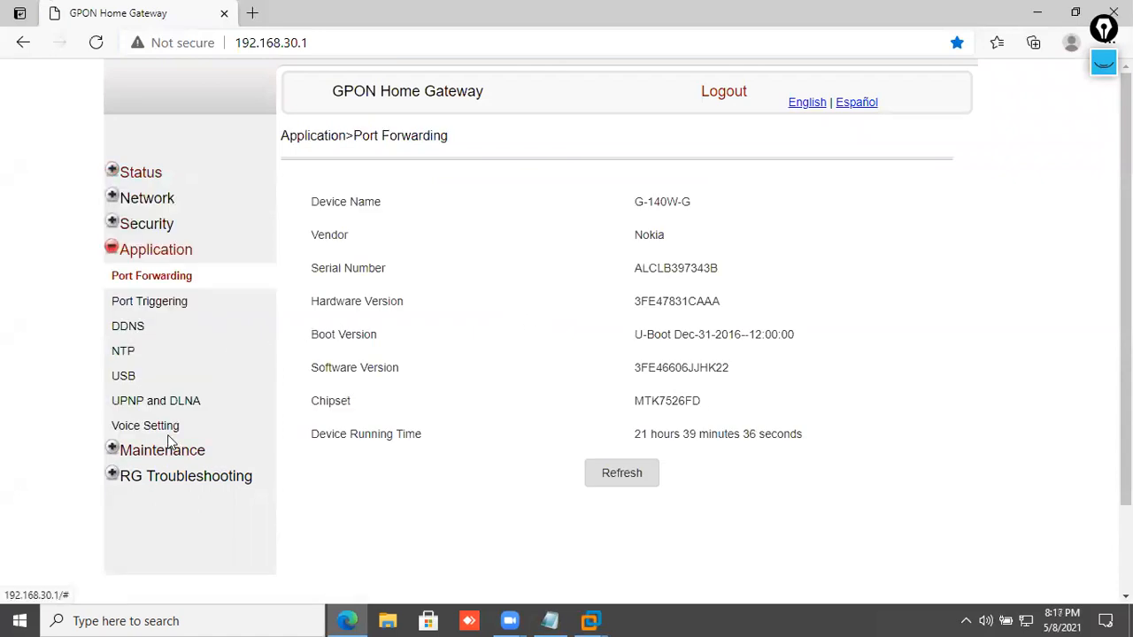
click(598, 214)
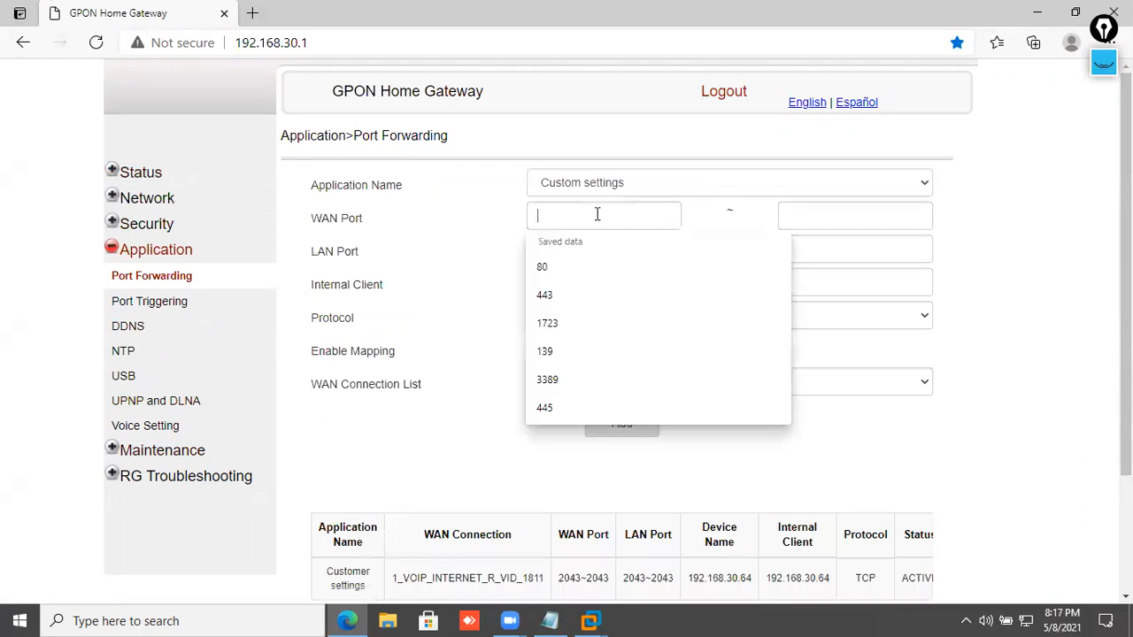
click(576, 266)
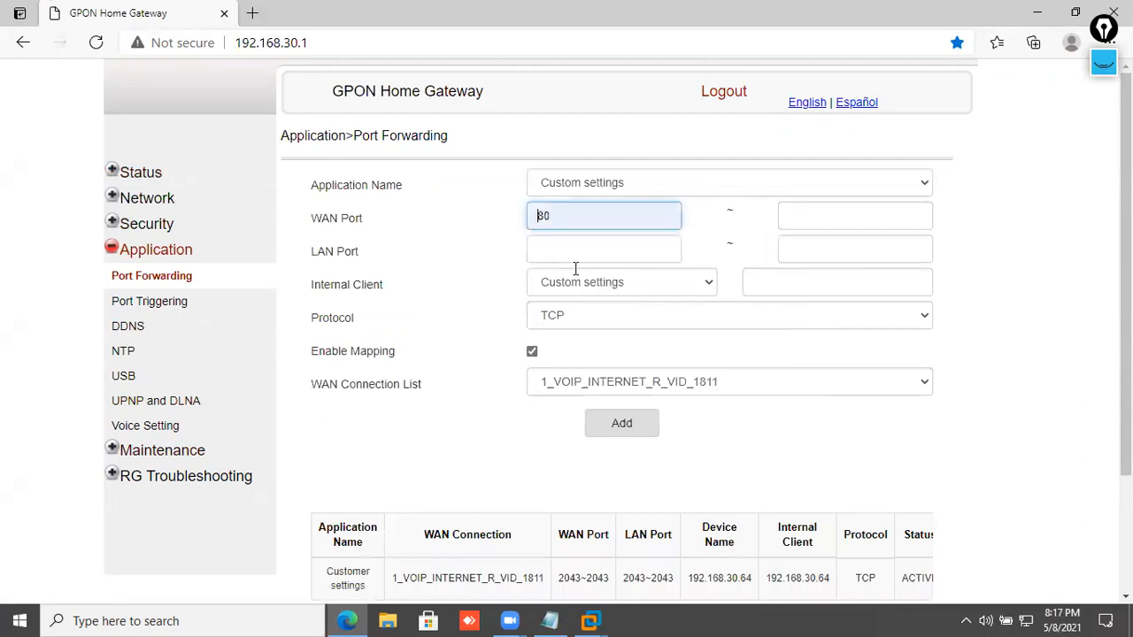
click(781, 220)
click(809, 275)
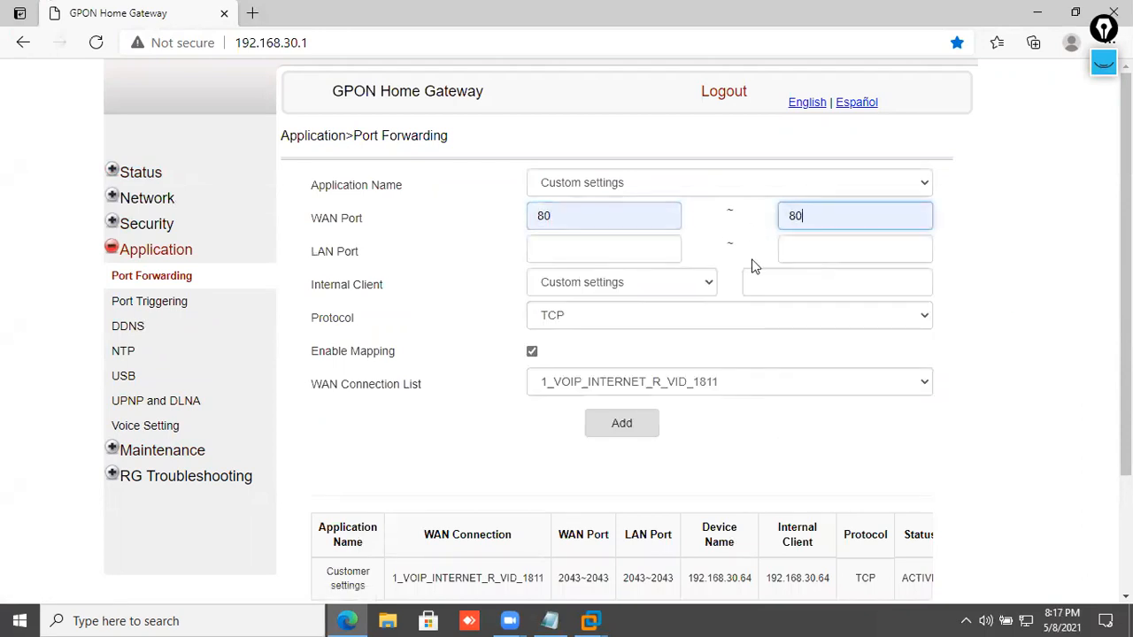
click(604, 241)
click(581, 299)
click(804, 255)
click(814, 301)
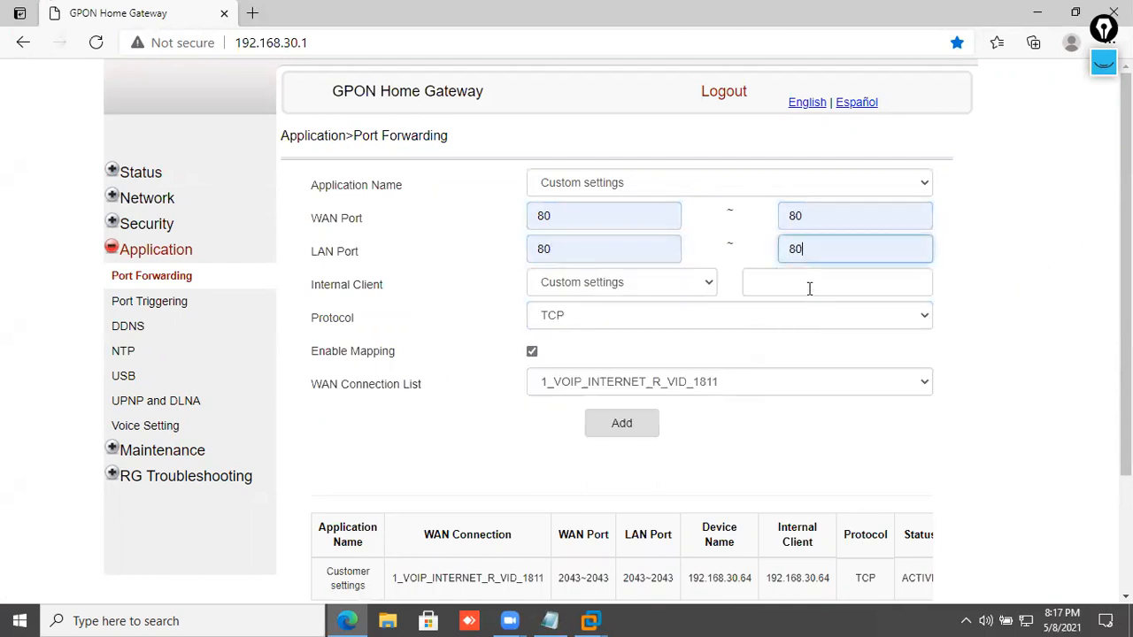
- Set the internal client to 192.168.30.60 and keep TCP as the protocol
click(810, 285)
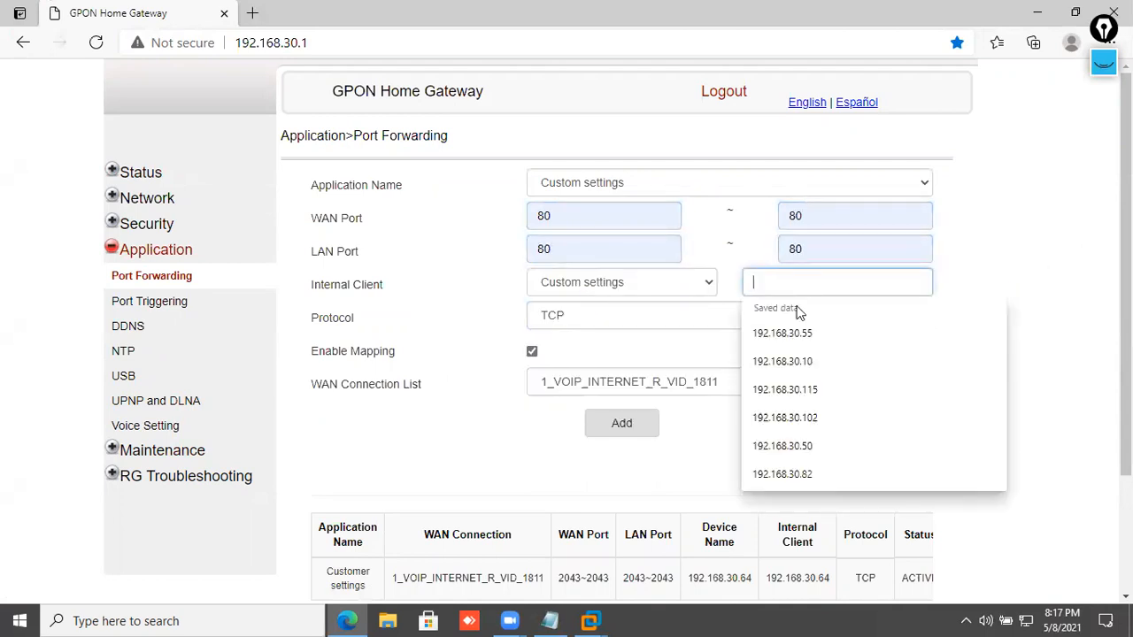
click(799, 446)
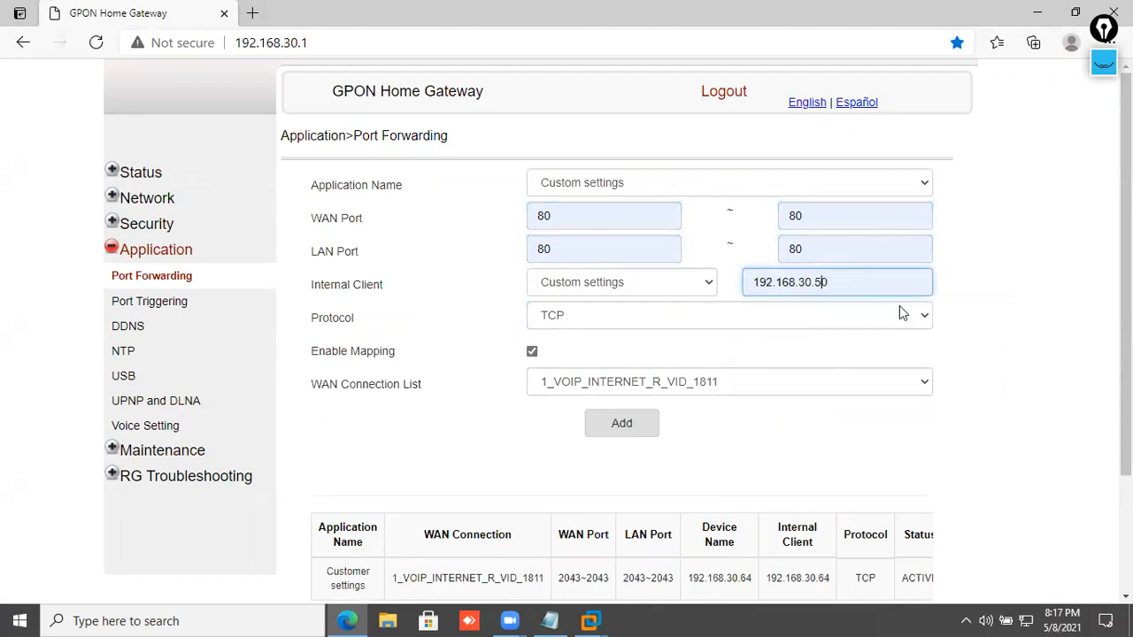
key(Left)
key(BackSpace)
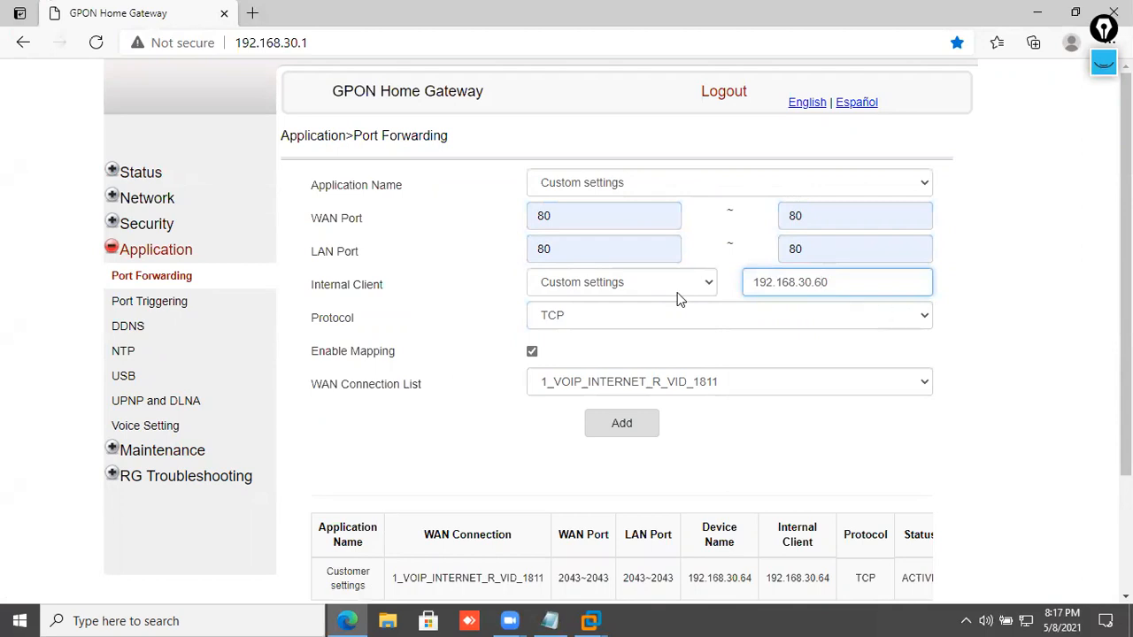
click(666, 321)
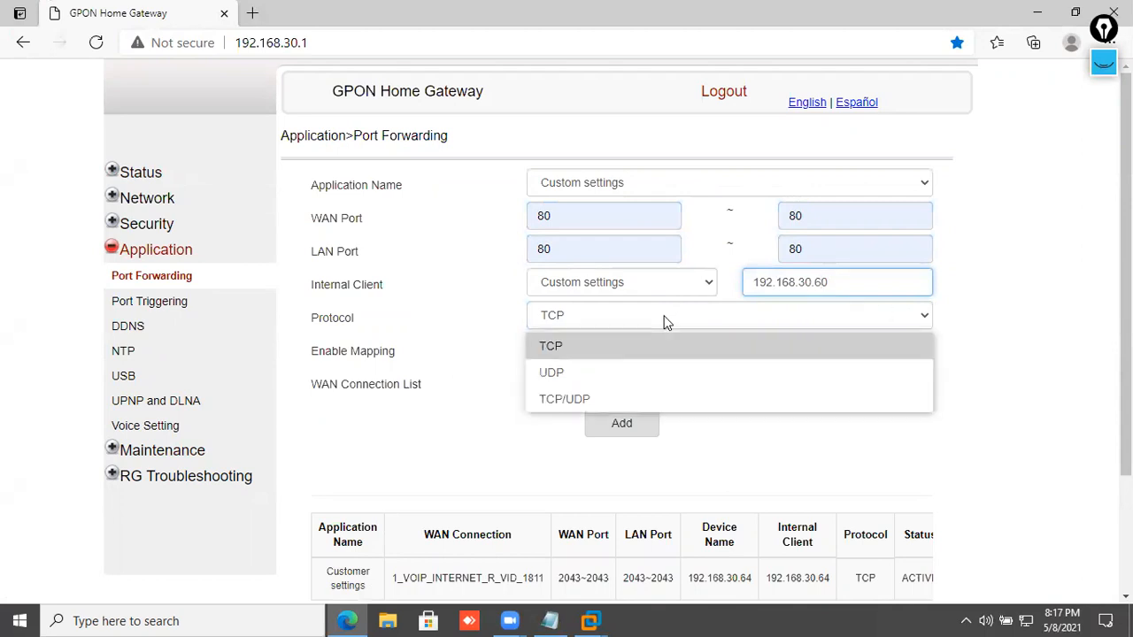
click(667, 320)
click(664, 321)
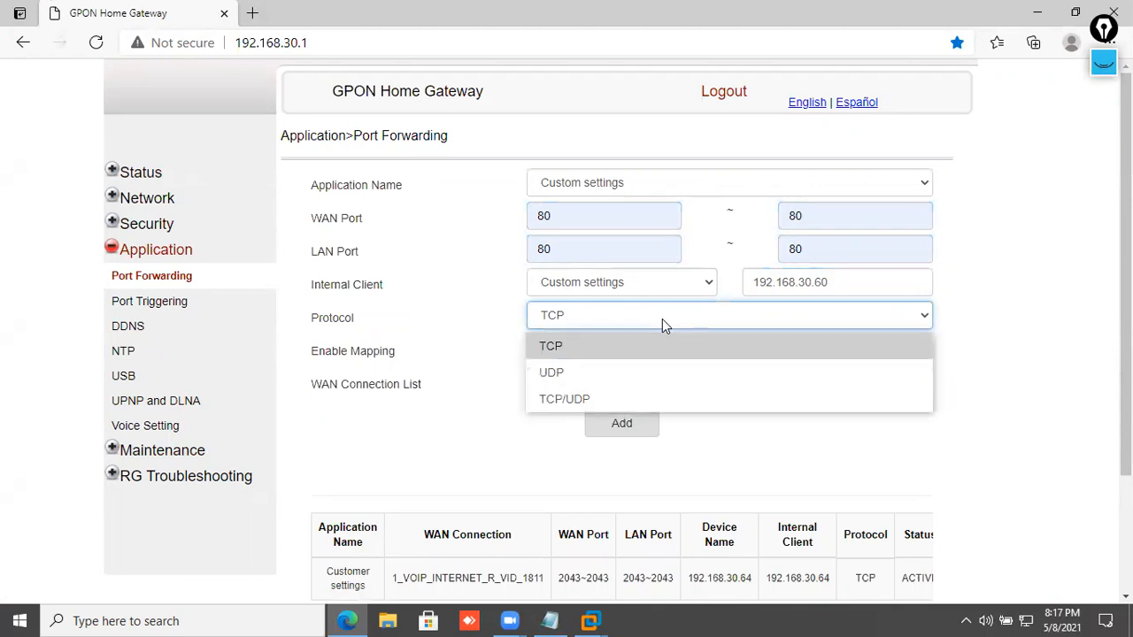
- Keep Custom settings as the application name and add the port 80 rule
click(630, 182)
scroll(600, 482, down, 15)
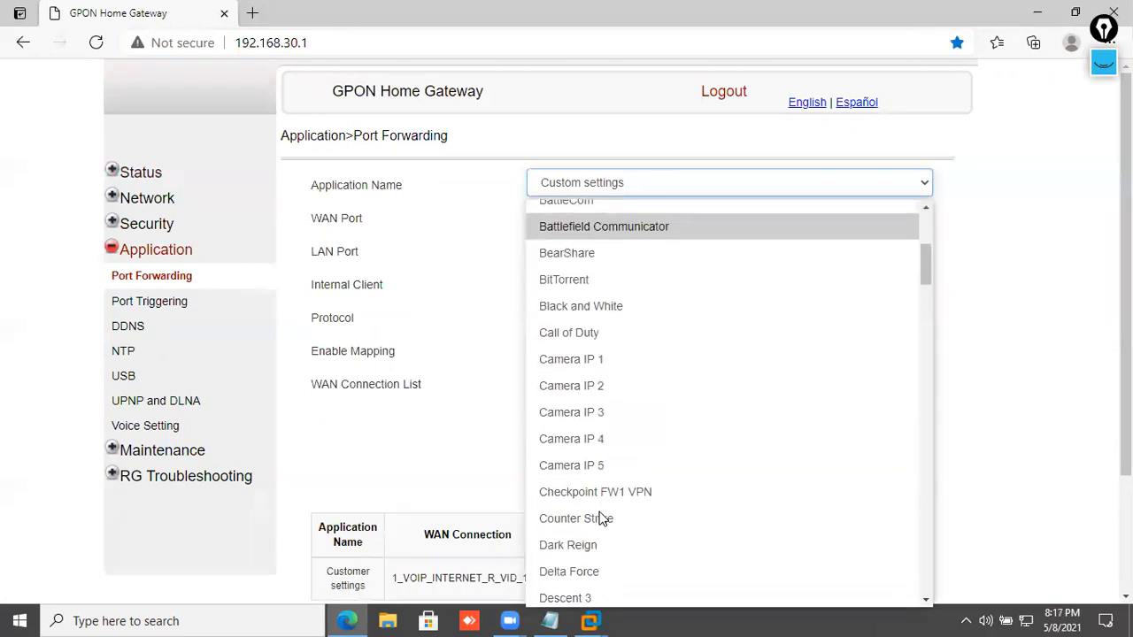
scroll(609, 503, down, 4)
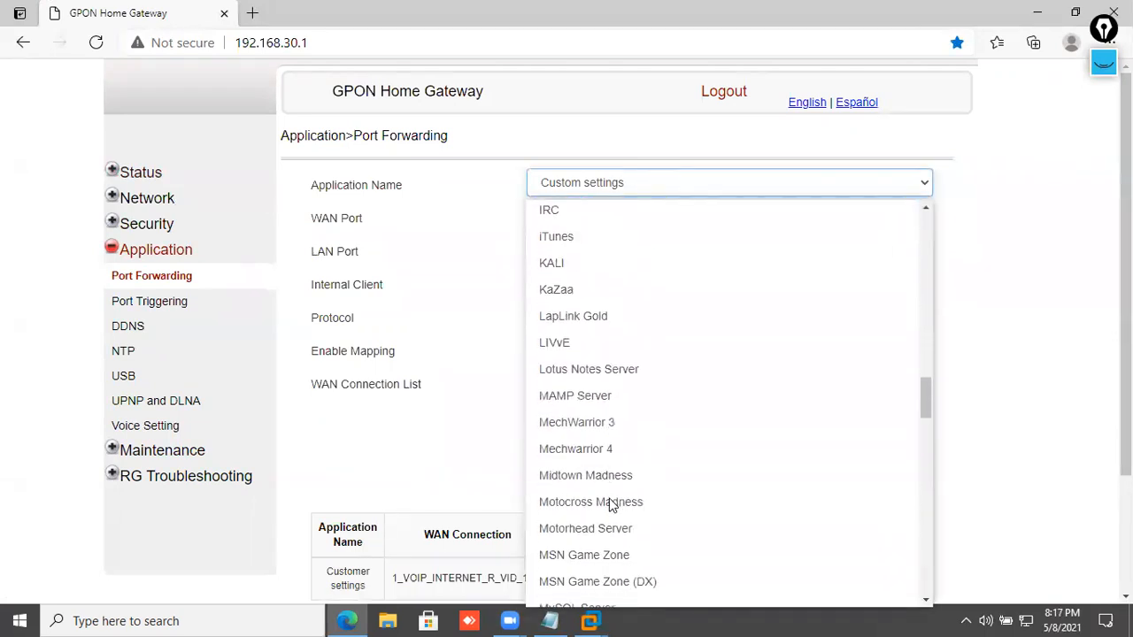
scroll(593, 443, up, 2)
scroll(590, 276, up, 1)
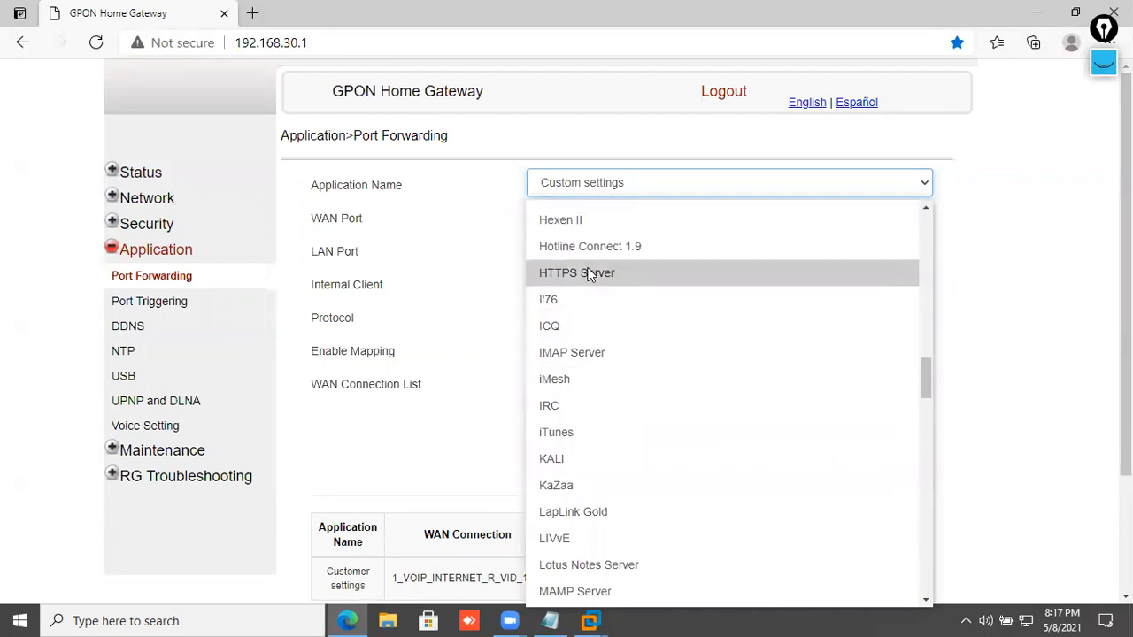
scroll(607, 363, down, 7)
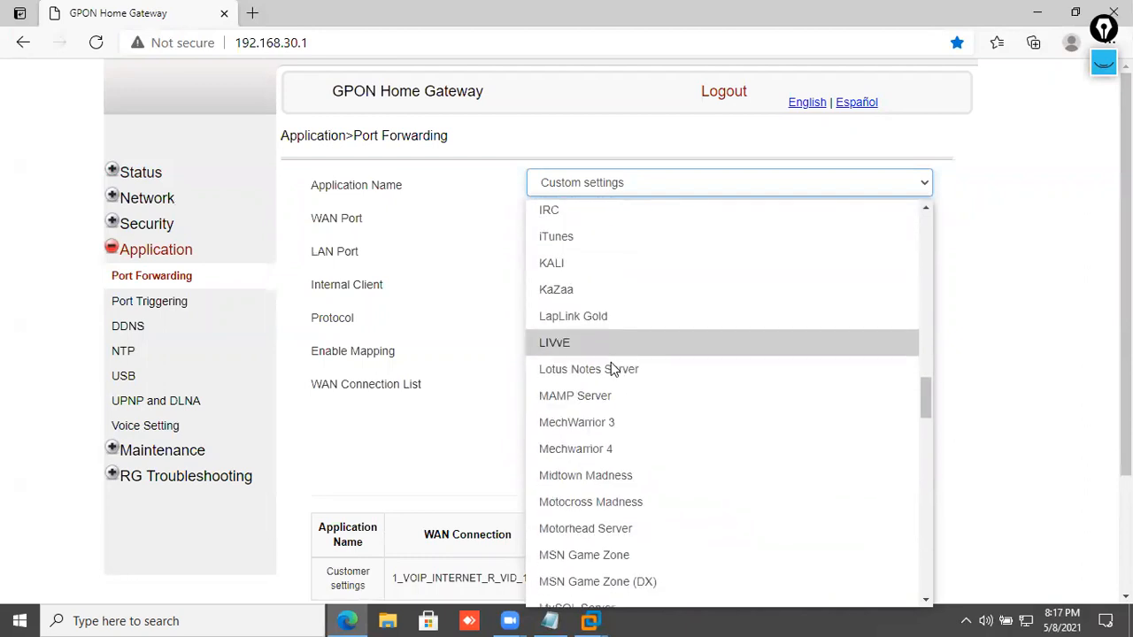
scroll(609, 395, down, 3)
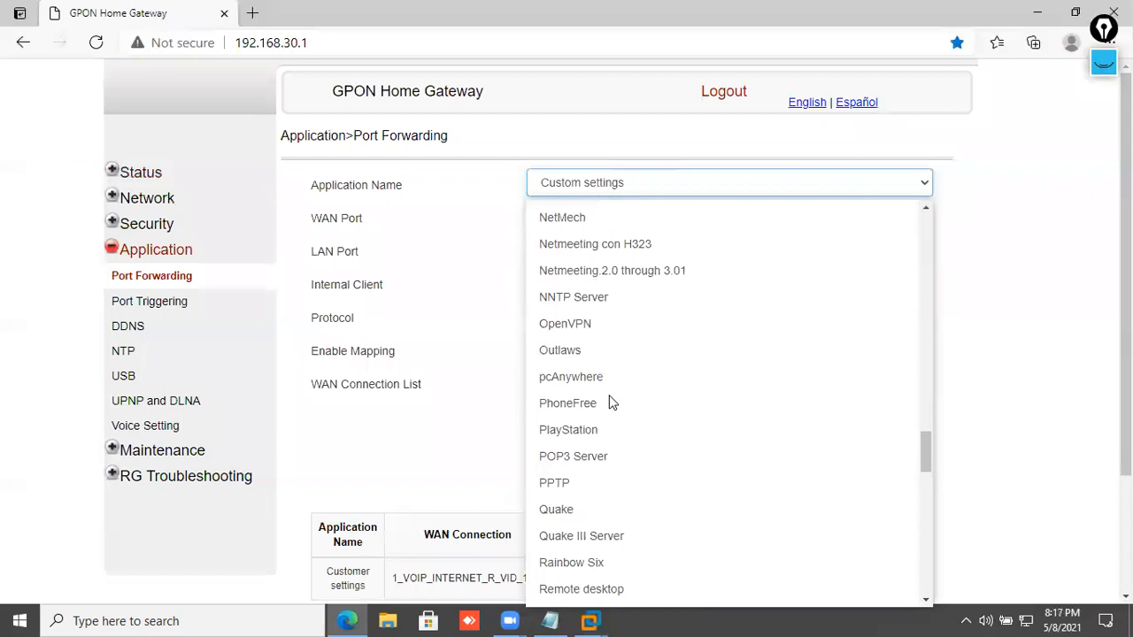
scroll(614, 404, down, 6)
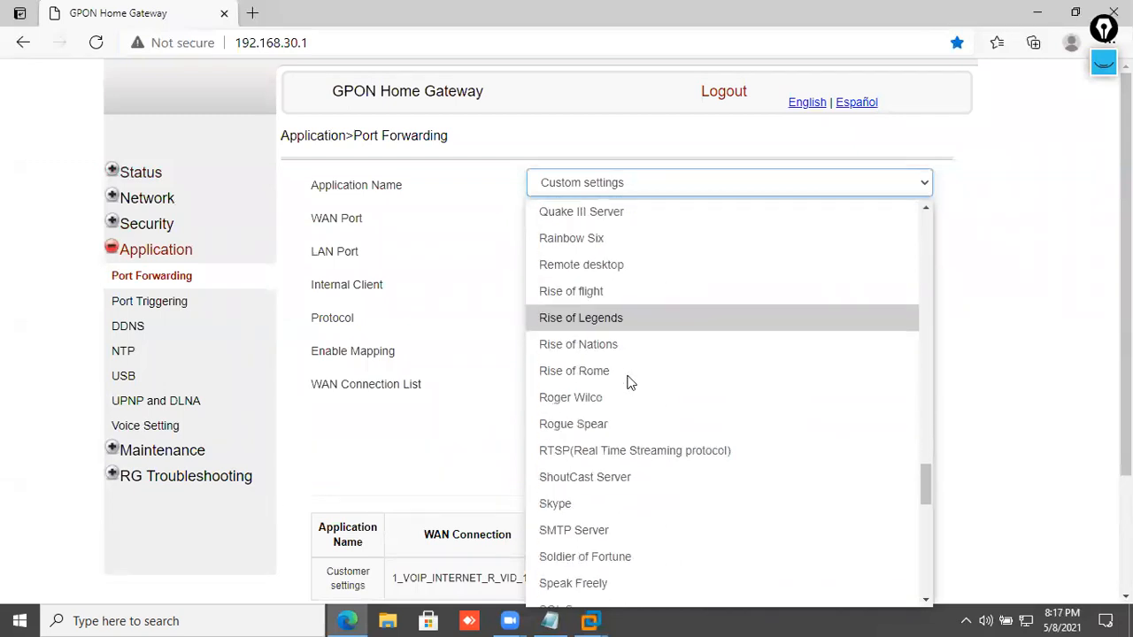
scroll(634, 385, down, 4)
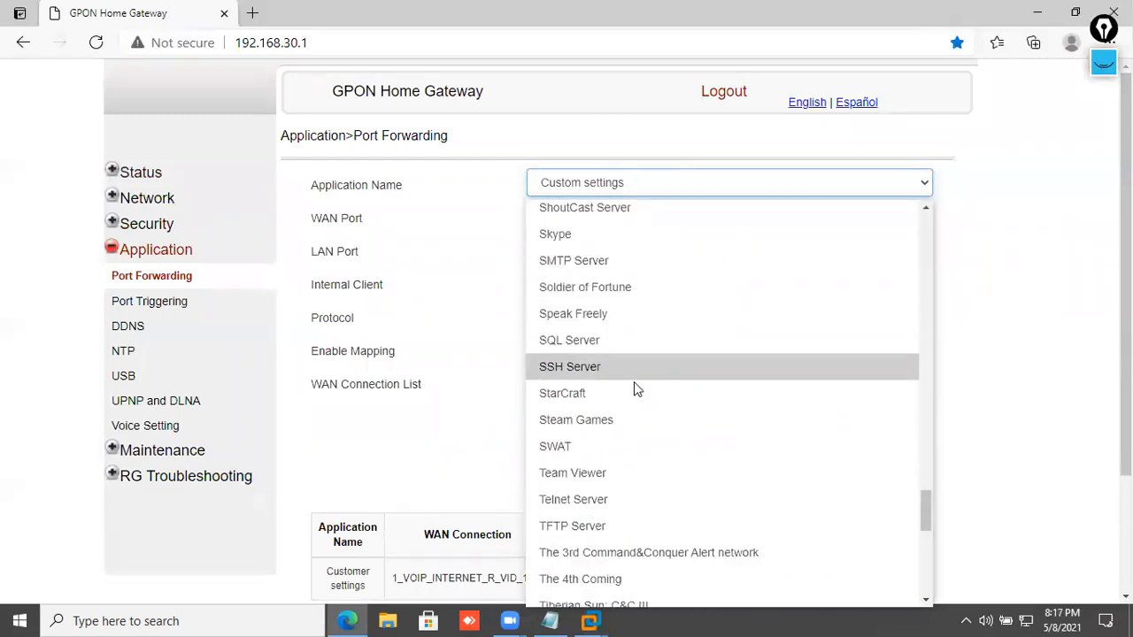
scroll(671, 372, down, 2)
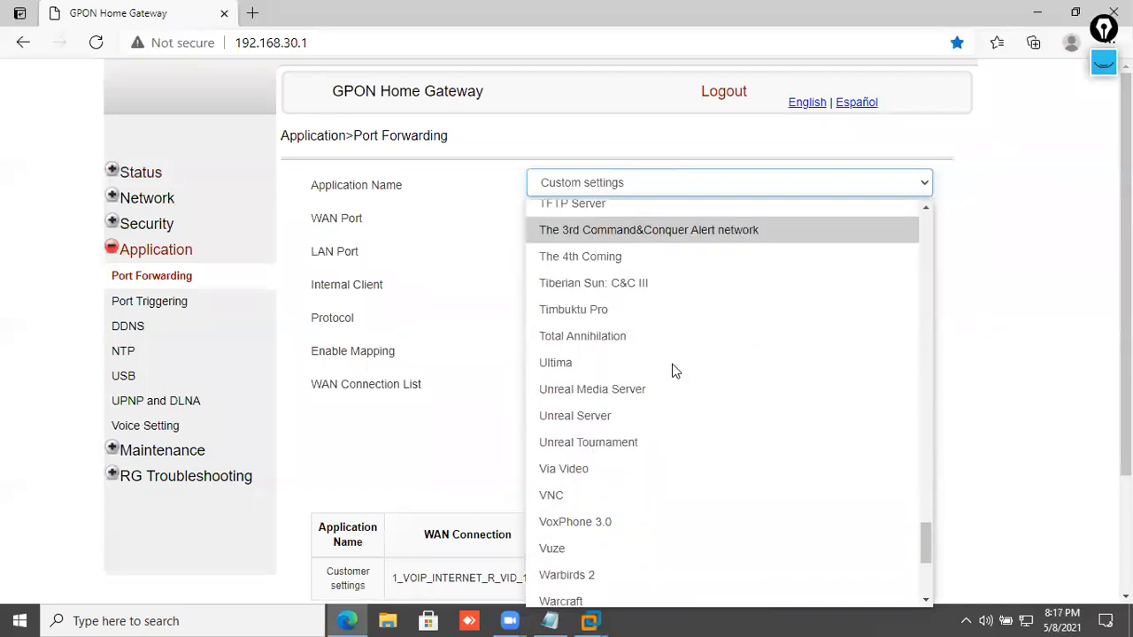
scroll(672, 363, down, 3)
scroll(671, 361, down, 1)
scroll(656, 385, up, 7)
scroll(649, 389, up, 3)
click(943, 372)
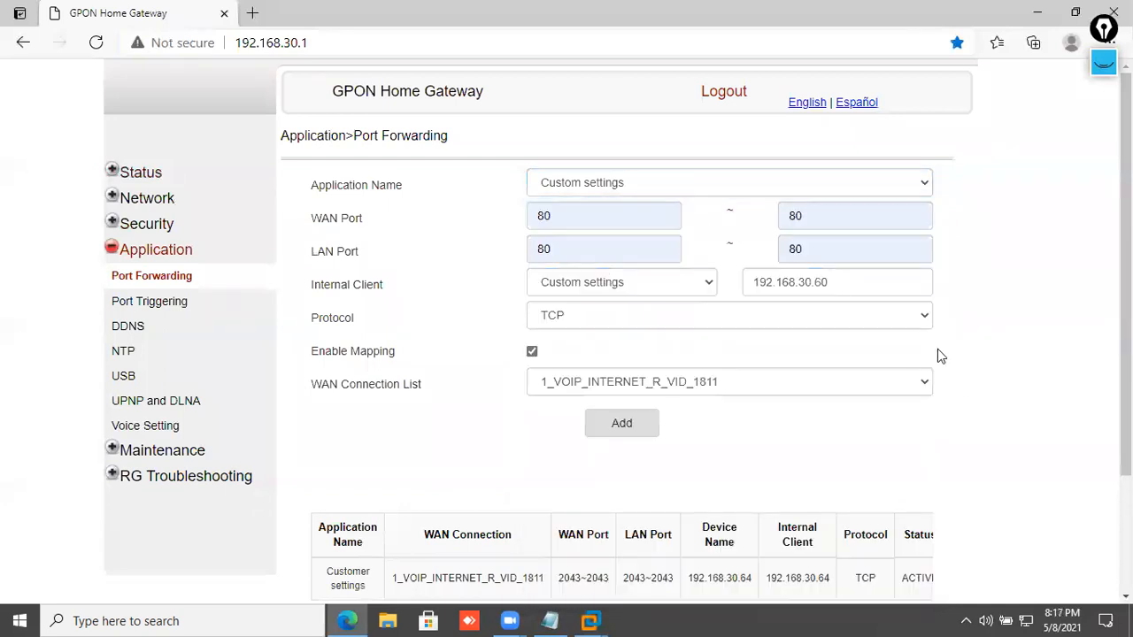
click(617, 429)
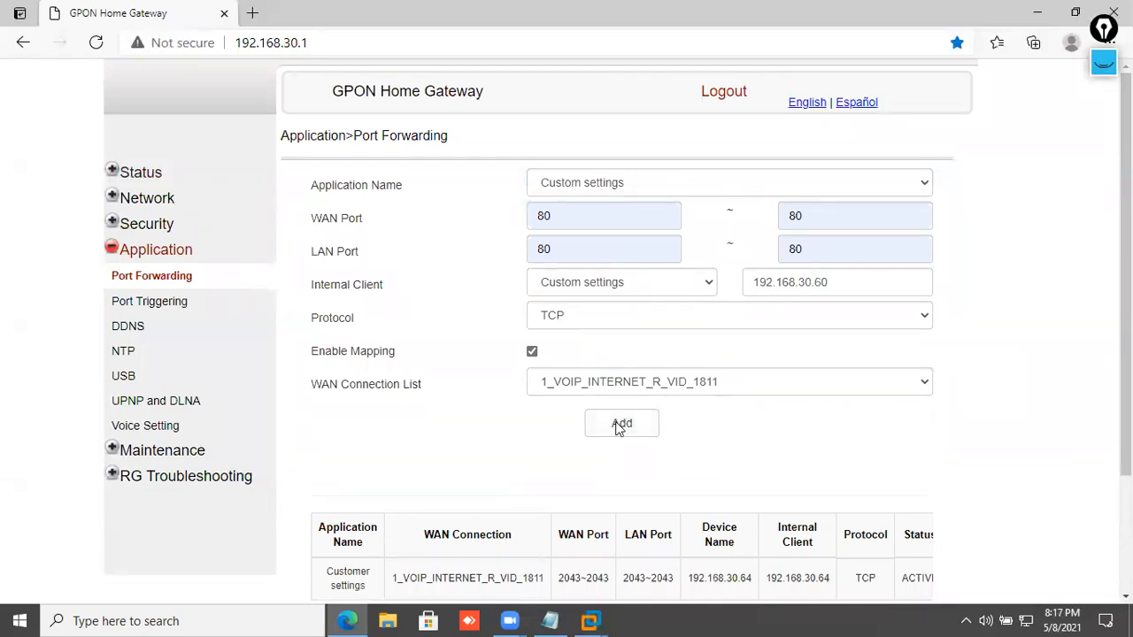
- Check the new 192.168.30.60 rule in the forwarding rules table
scroll(618, 425, down, 2)
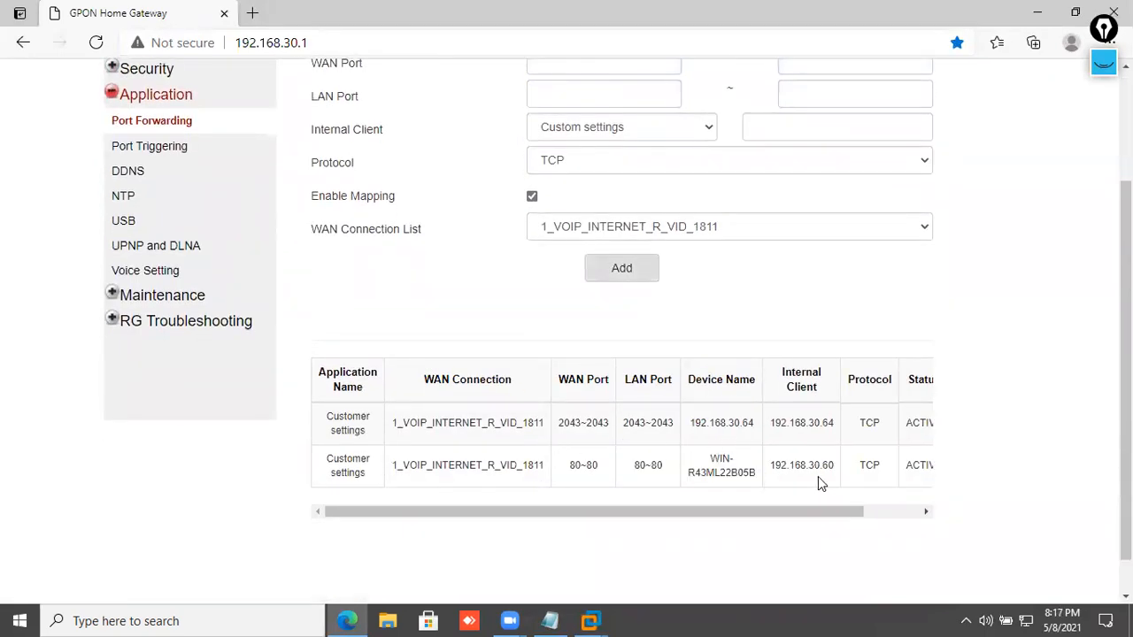
drag(832, 468, 777, 467)
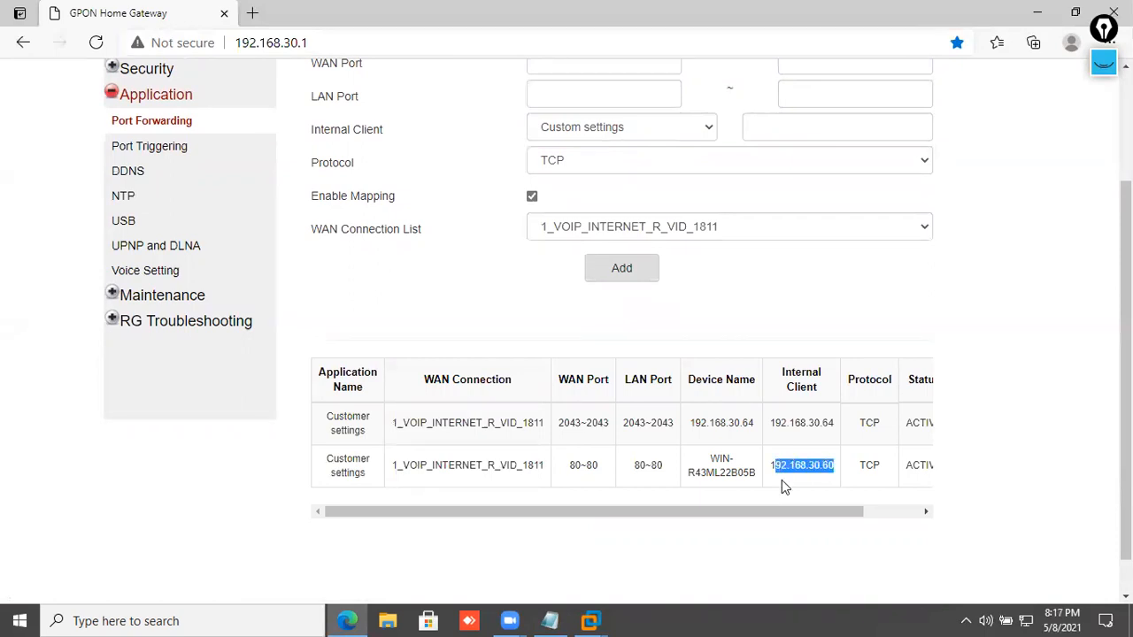
click(786, 485)
scroll(770, 479, up, 2)
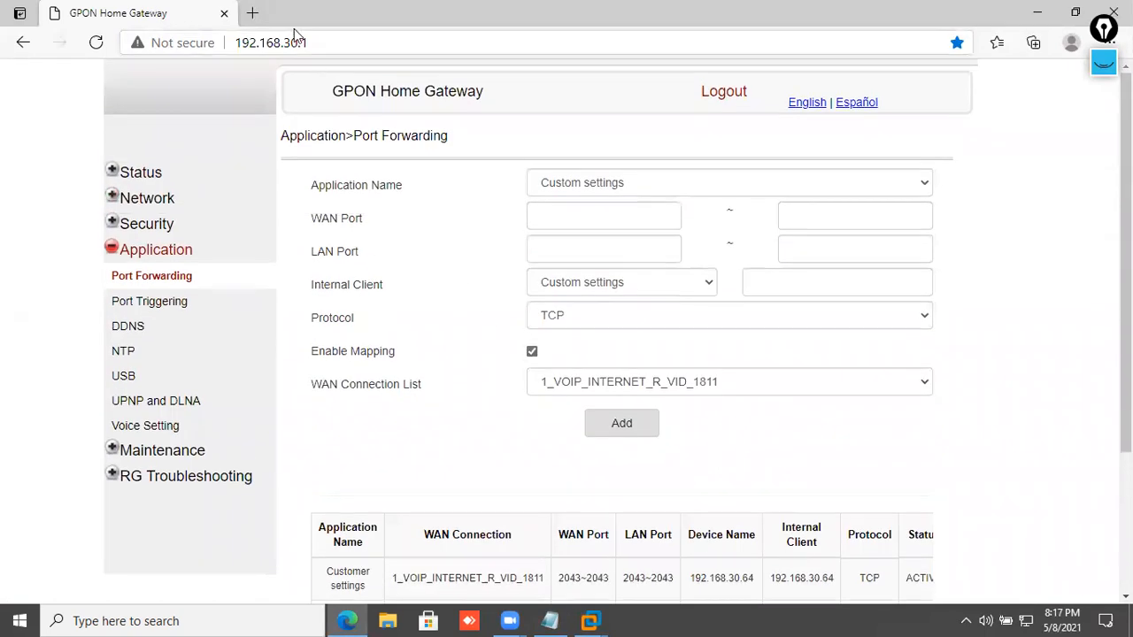
- Search 'what is my ip' on Google and copy the public IP address
click(253, 12)
text(goog)
key(Return)
text(wh)
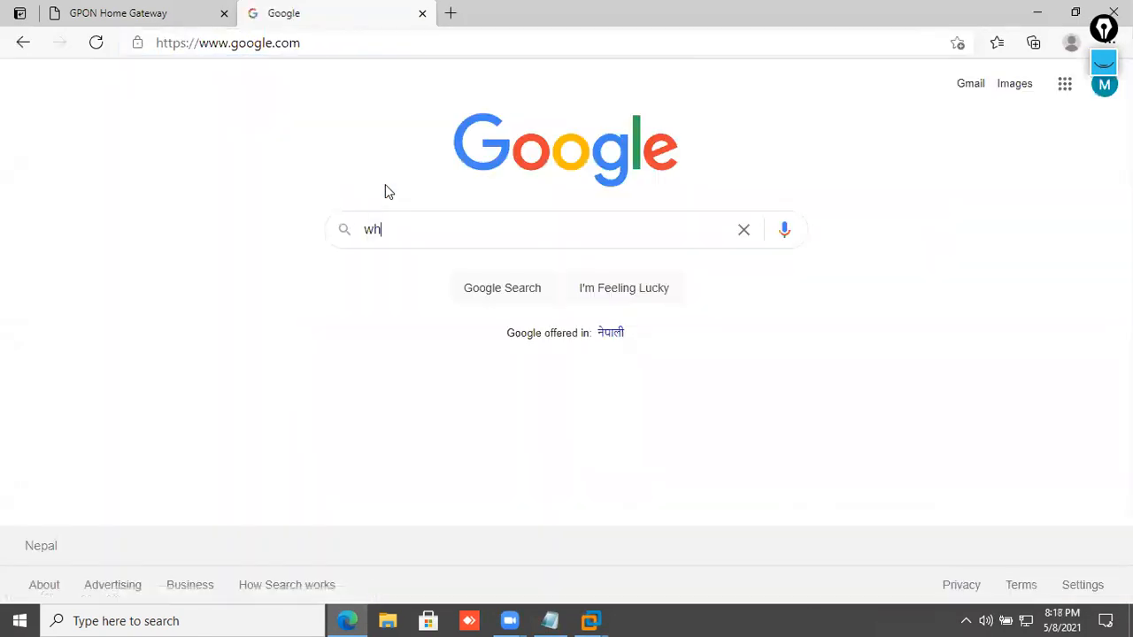
text(at is my ip)
key(Return)
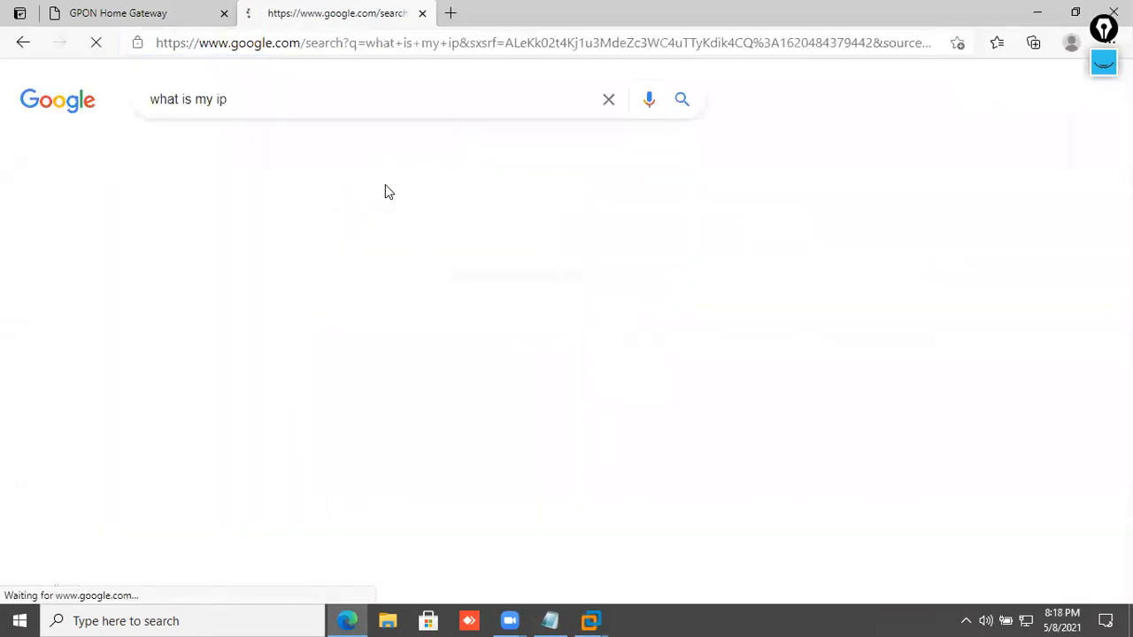
drag(278, 283, 157, 288)
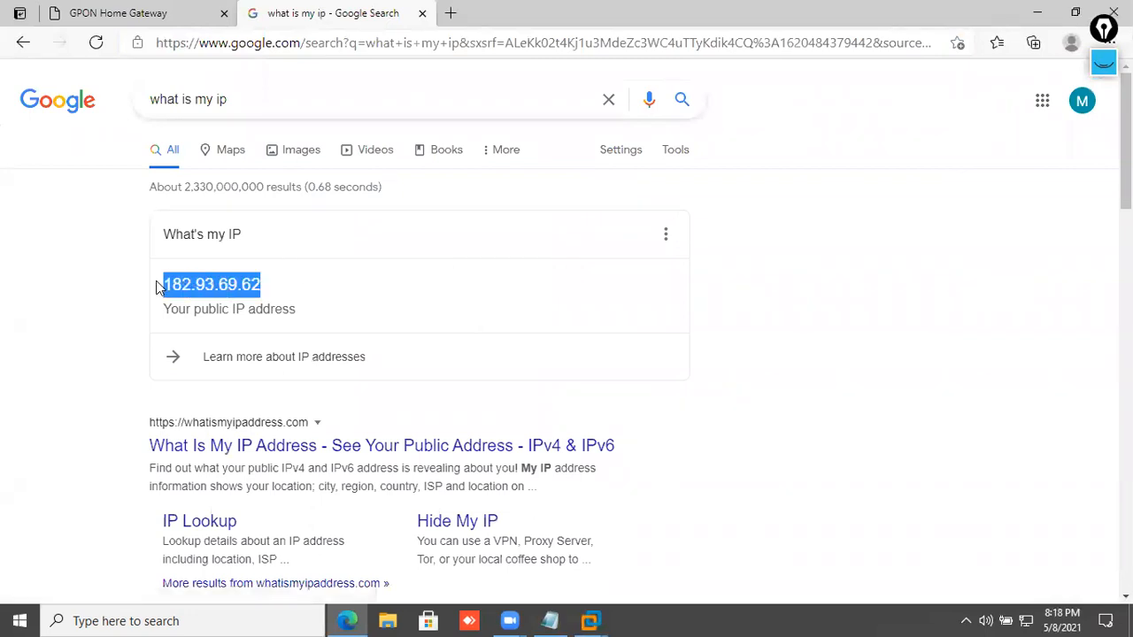
right_click(204, 281)
click(226, 299)
click(1075, 12)
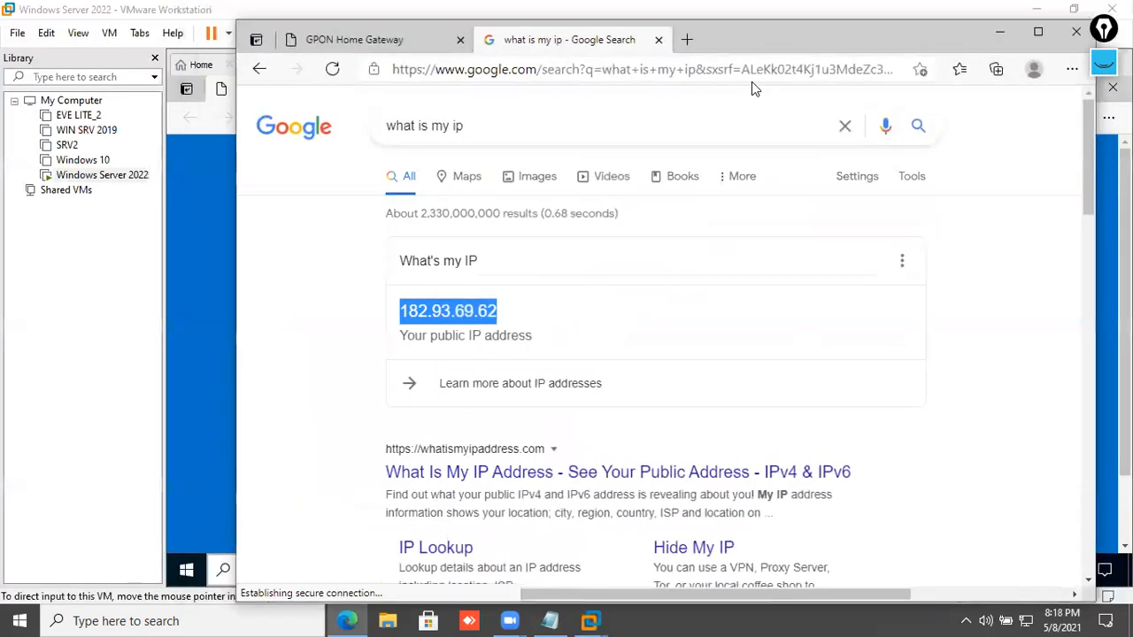
click(687, 39)
click(1039, 31)
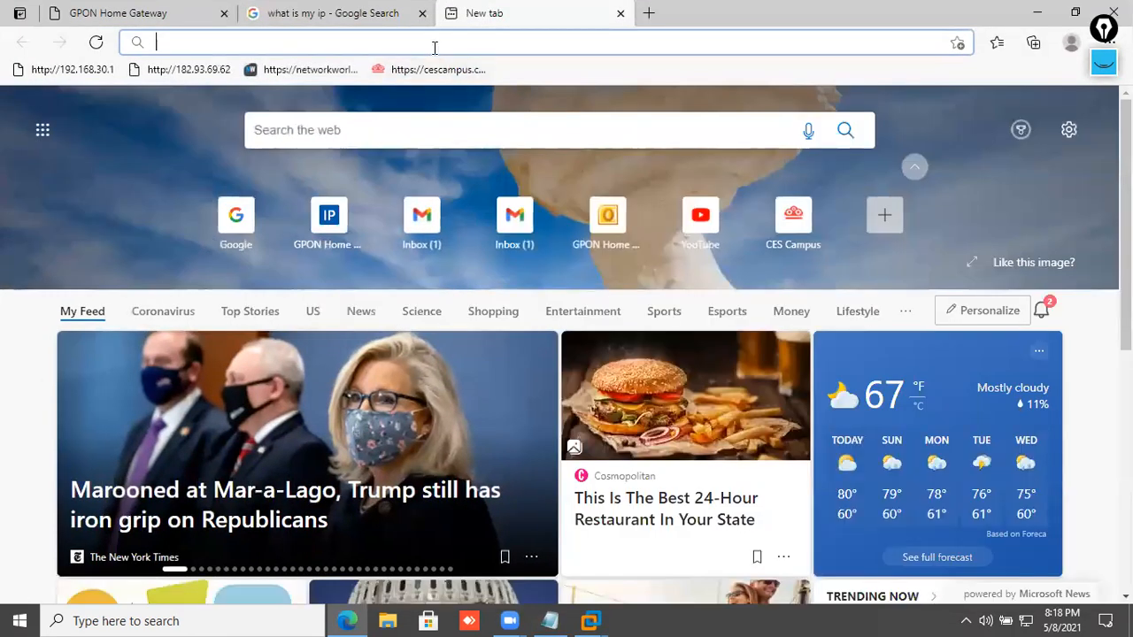
text(http://182.93.69.62)
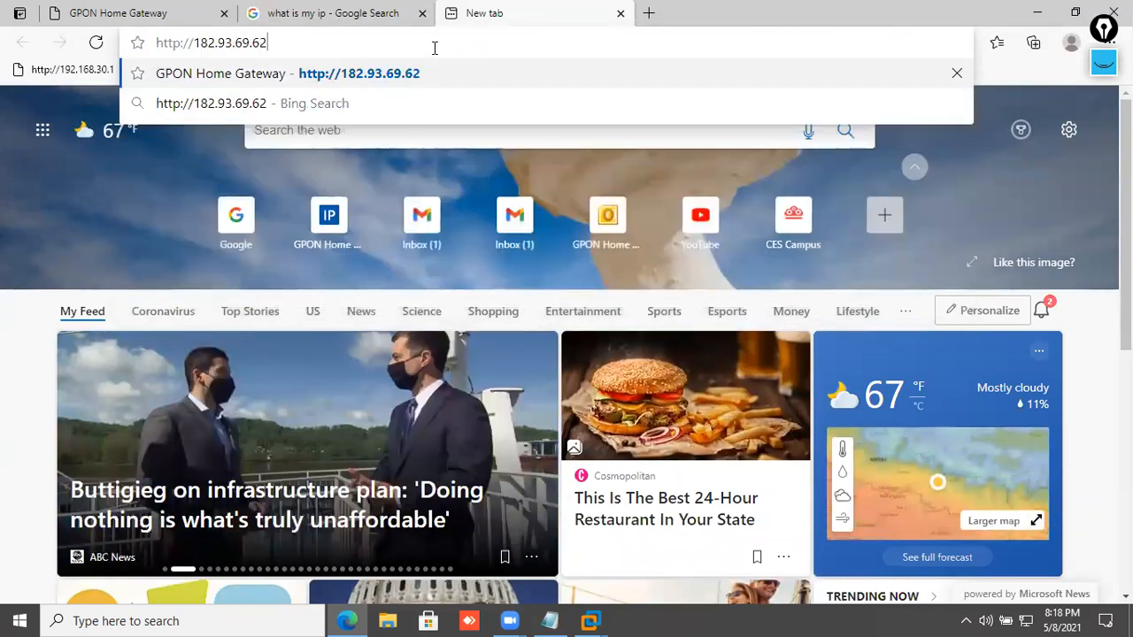
key(Return)
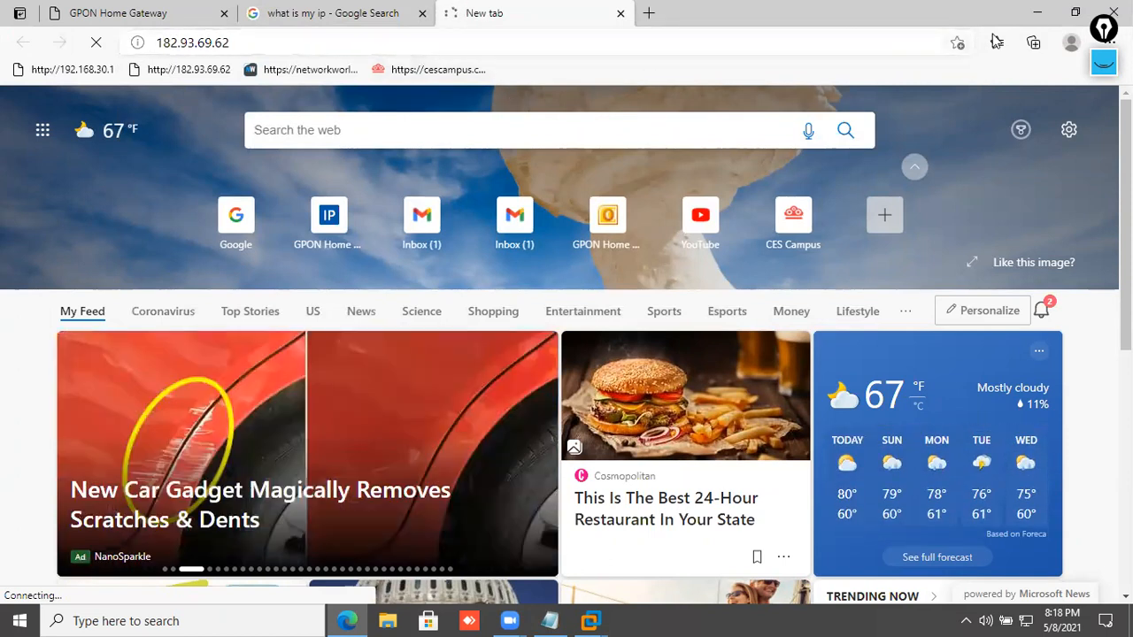
click(1076, 13)
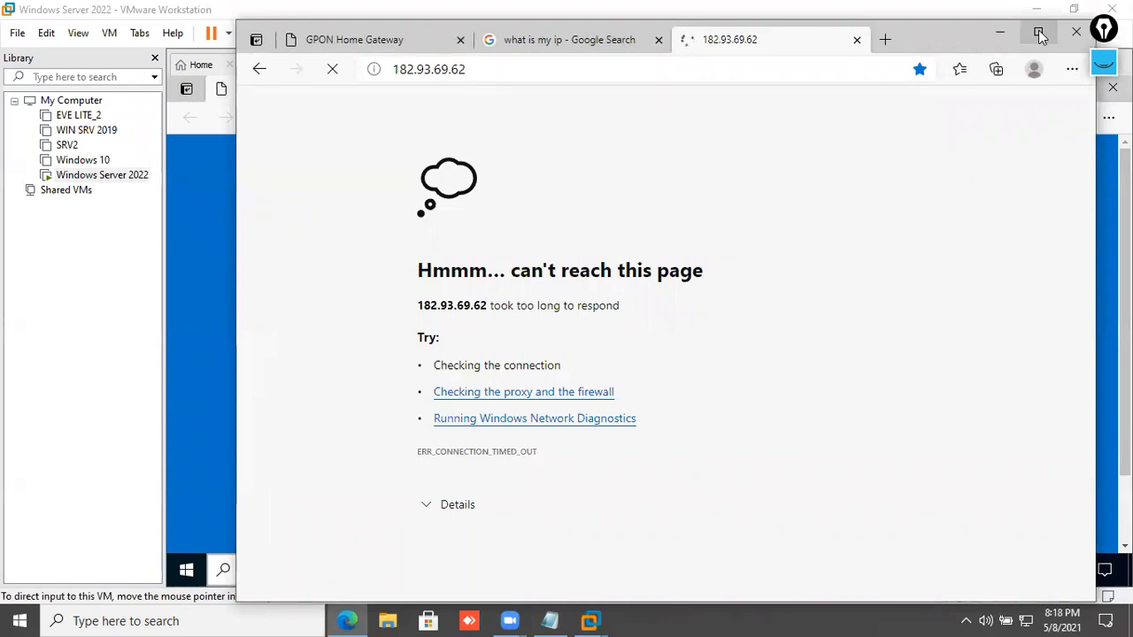
- Ping 192.168.30.60 from a command prompt, then close it
key(super+r)
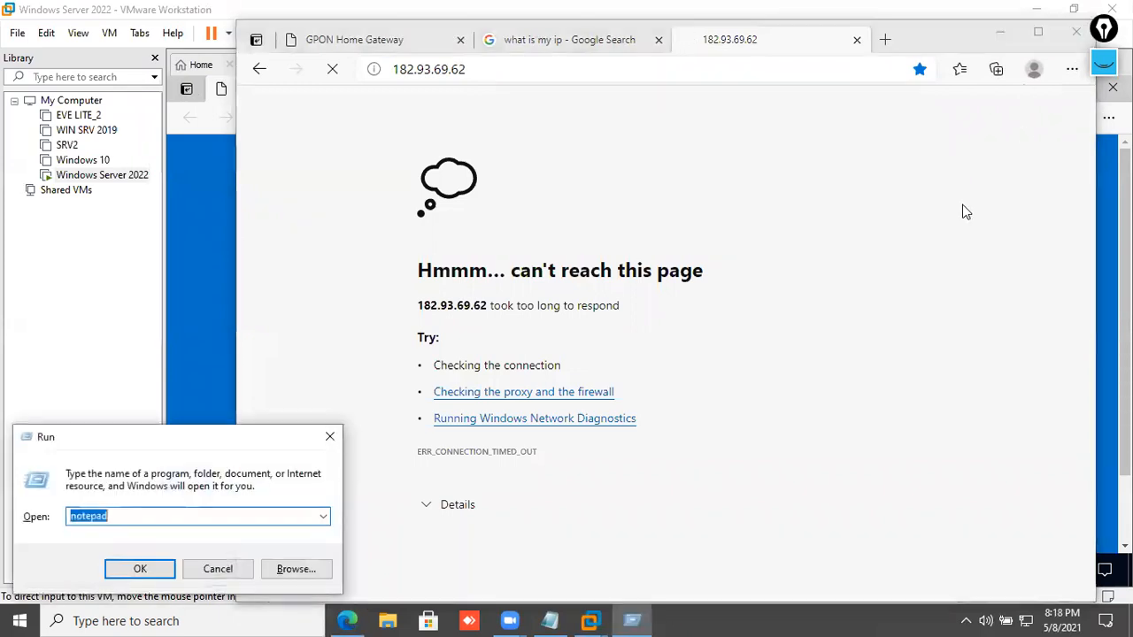
text(cmd)
key(Return)
key(Return)
key(Return)
key(Return)
key(Return)
text(ping 192.168.30.60)
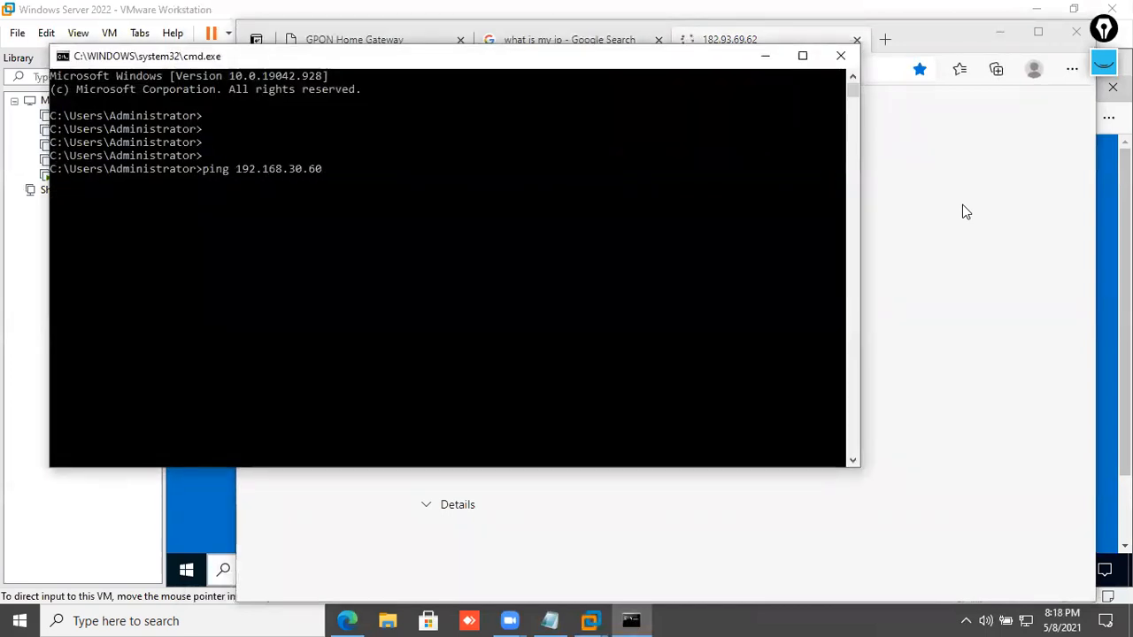
key(Return)
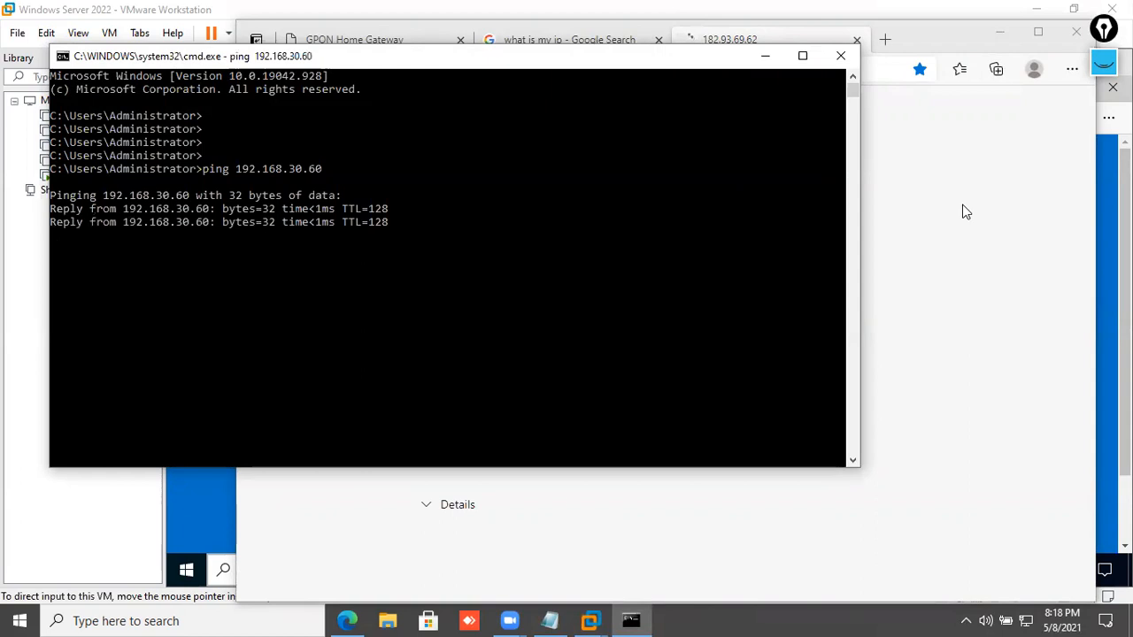
click(840, 56)
- Reload the 182.93.69.62 address in the host browser
click(798, 72)
click(792, 72)
drag(792, 73, 360, 55)
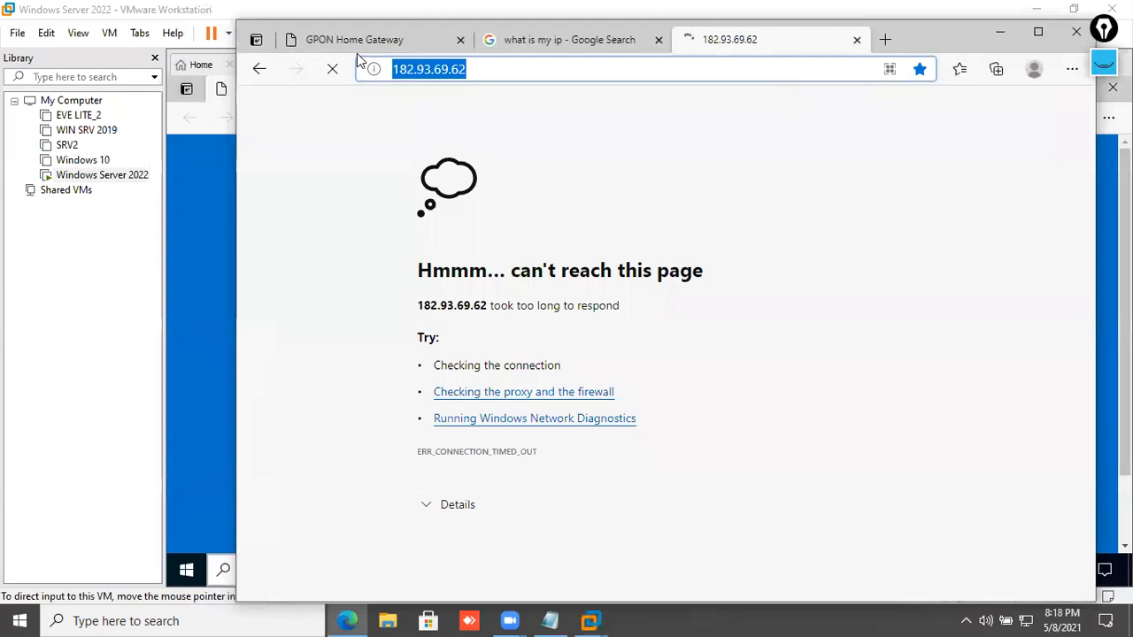
key(Return)
click(577, 68)
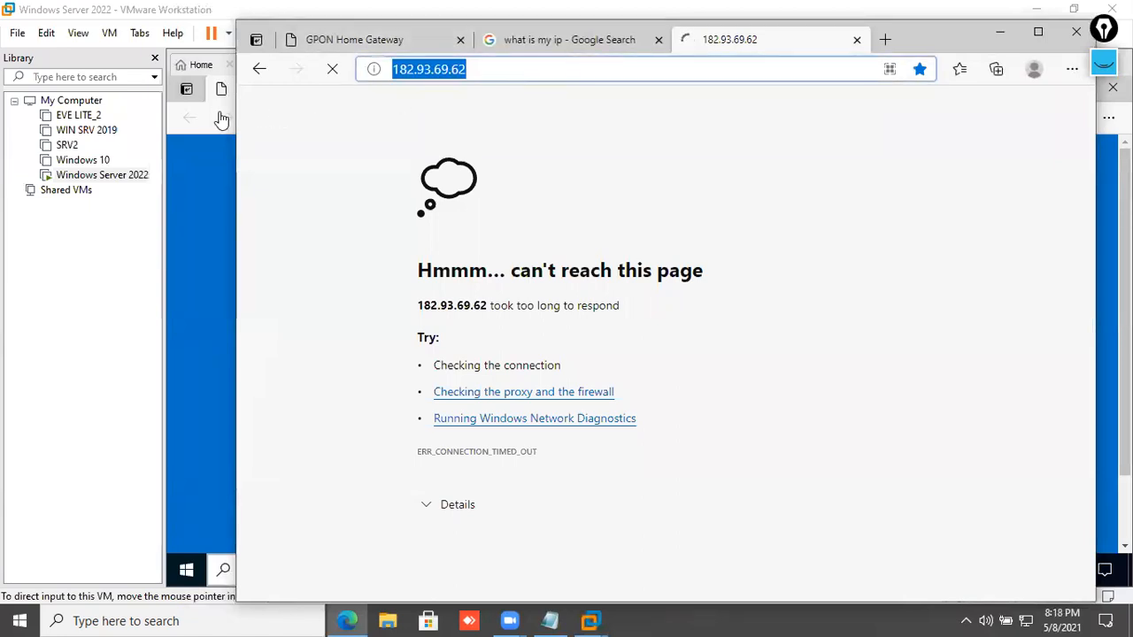
- Check the guest's IIS page at 192.168.30.60, then return to the host's 182.93.69.62 tab
click(221, 260)
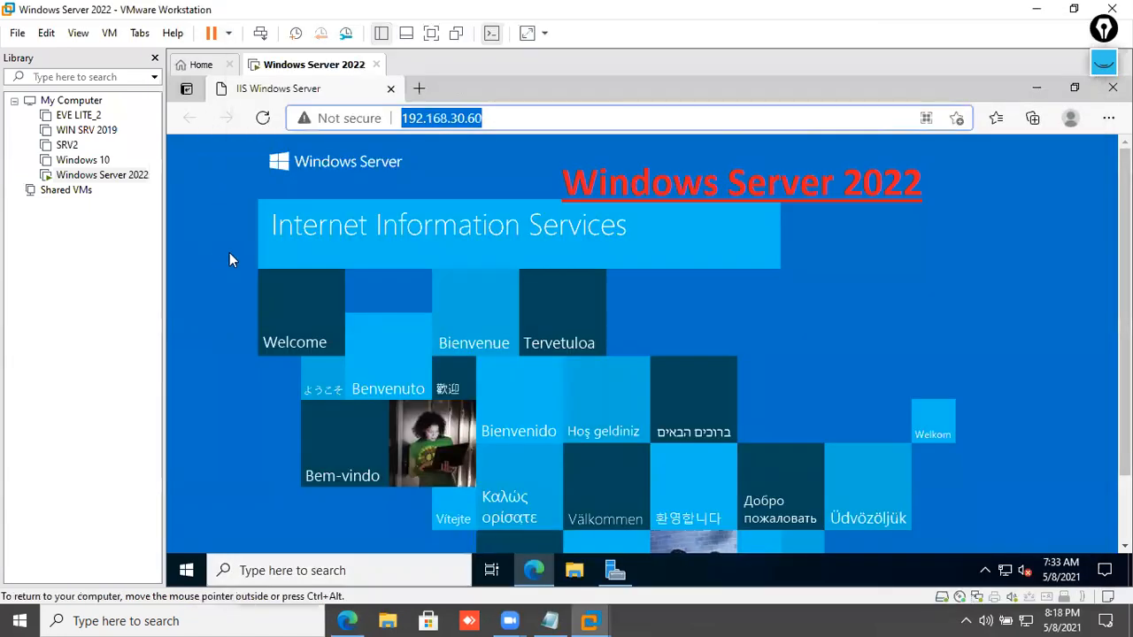
click(511, 118)
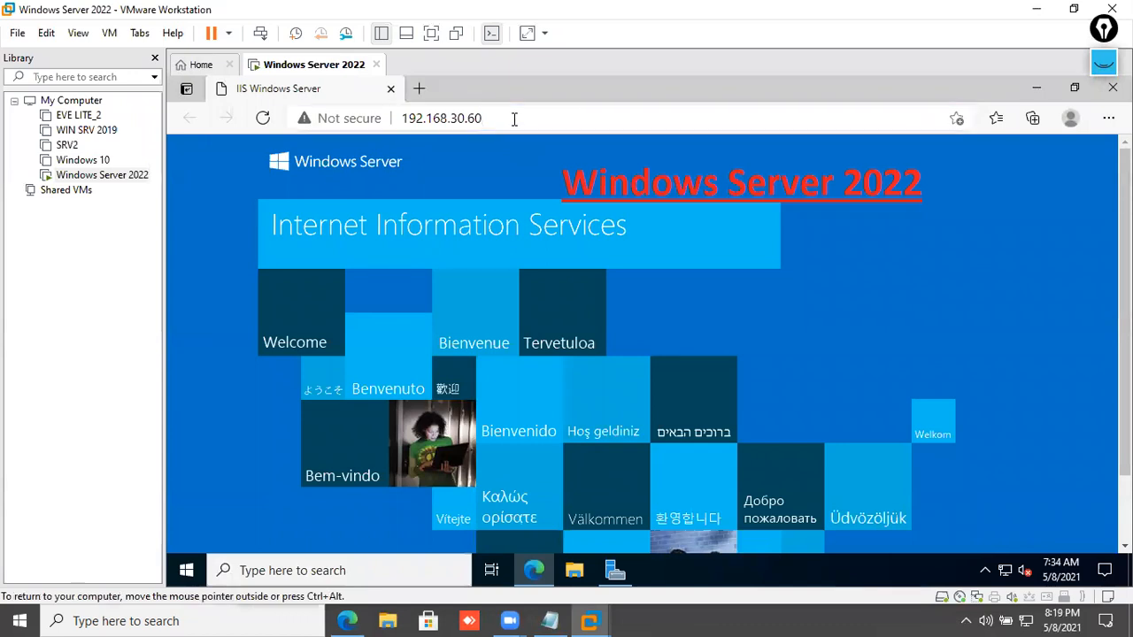
click(514, 118)
click(515, 118)
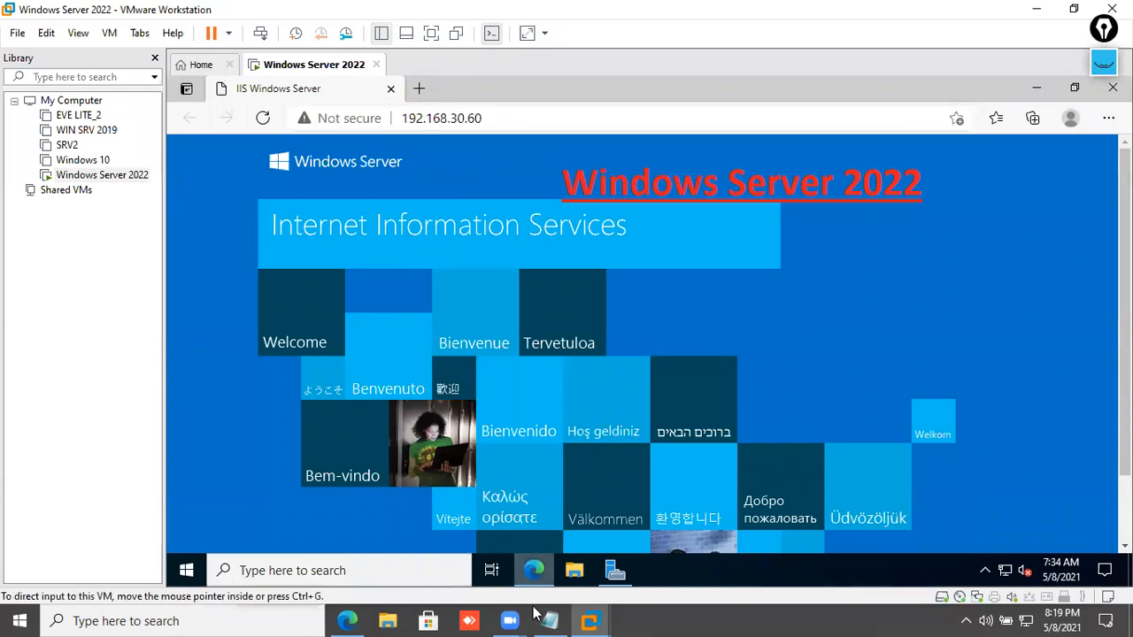
click(528, 577)
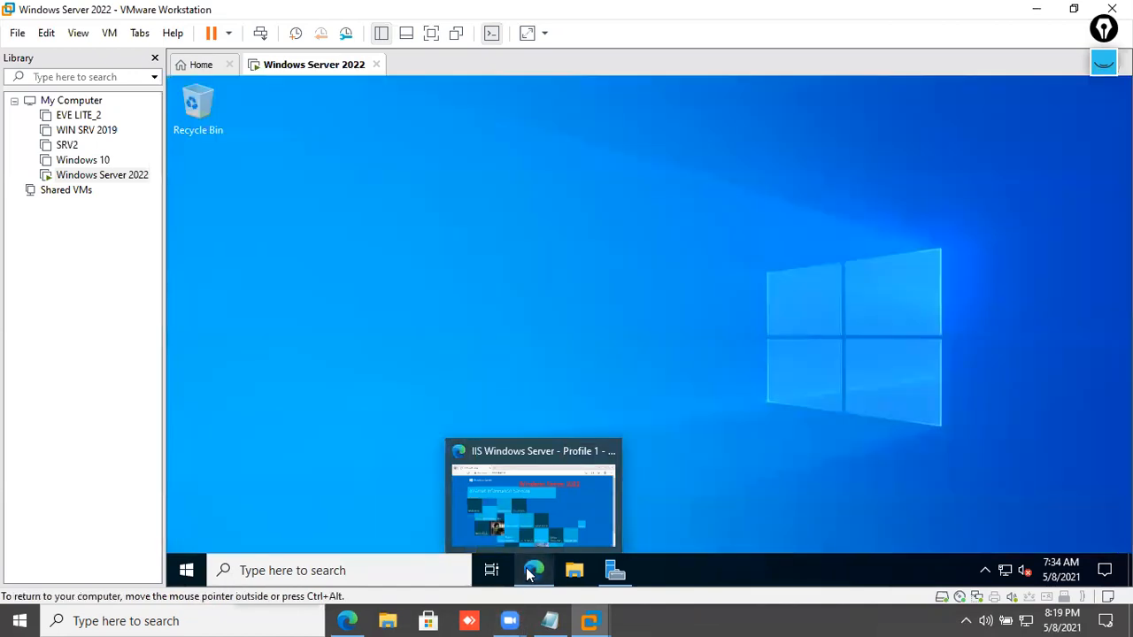
click(528, 574)
click(347, 621)
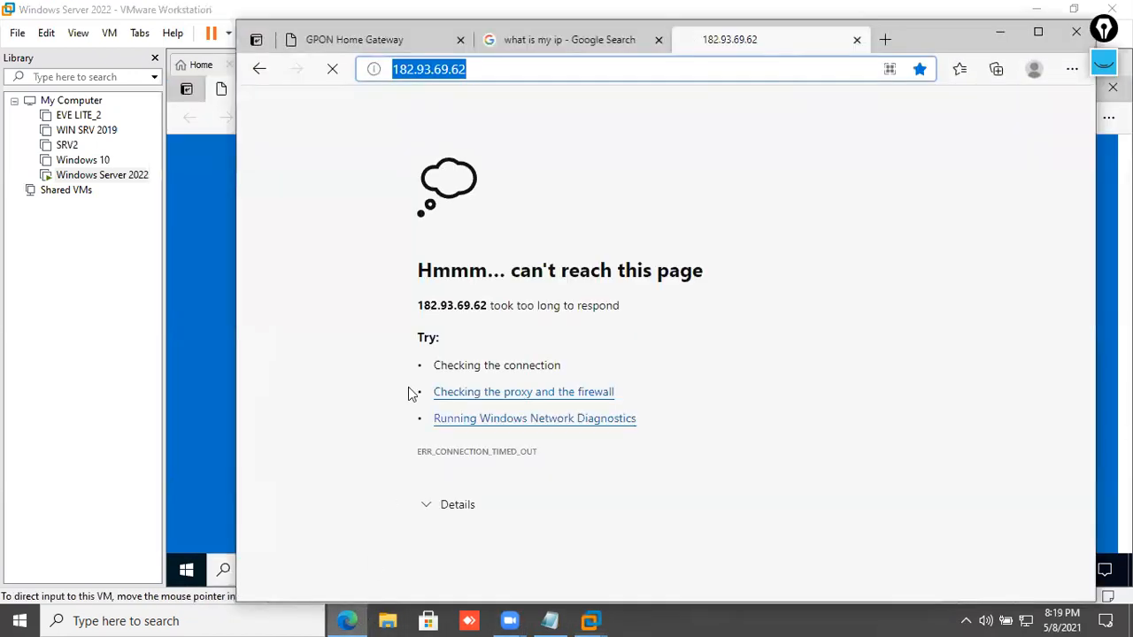
click(488, 71)
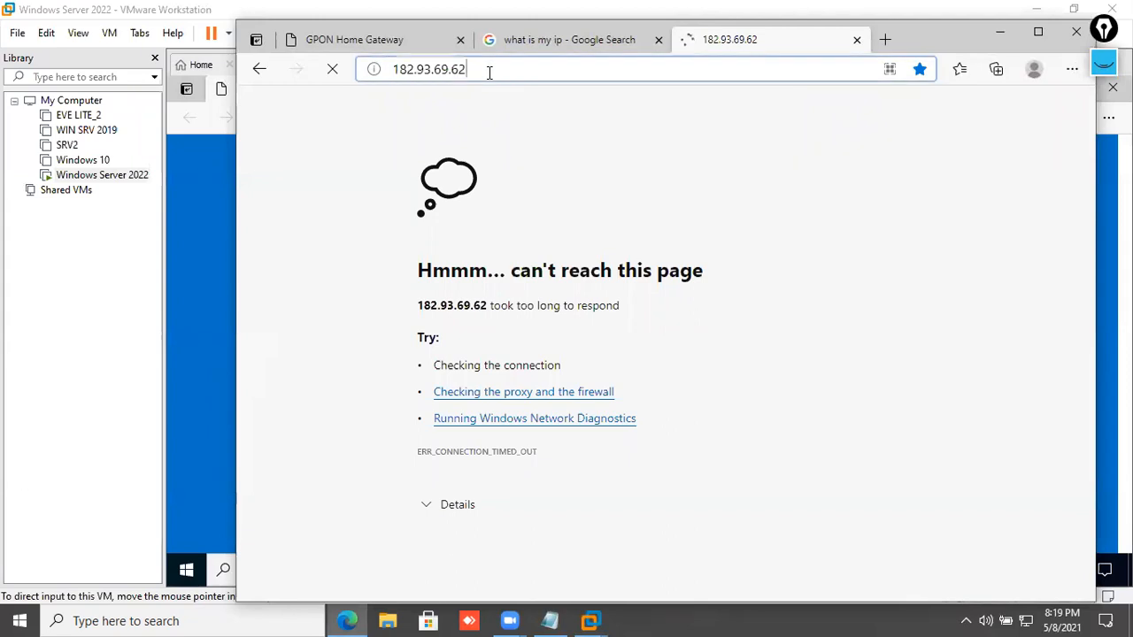
double_click(489, 72)
click(883, 42)
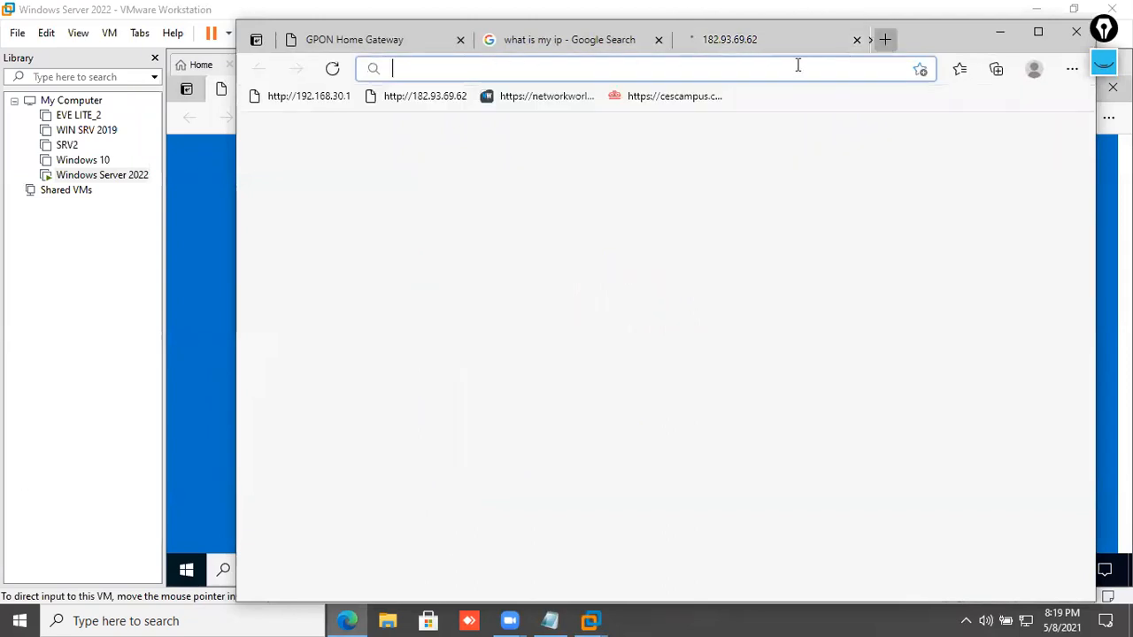
text(hjtp)
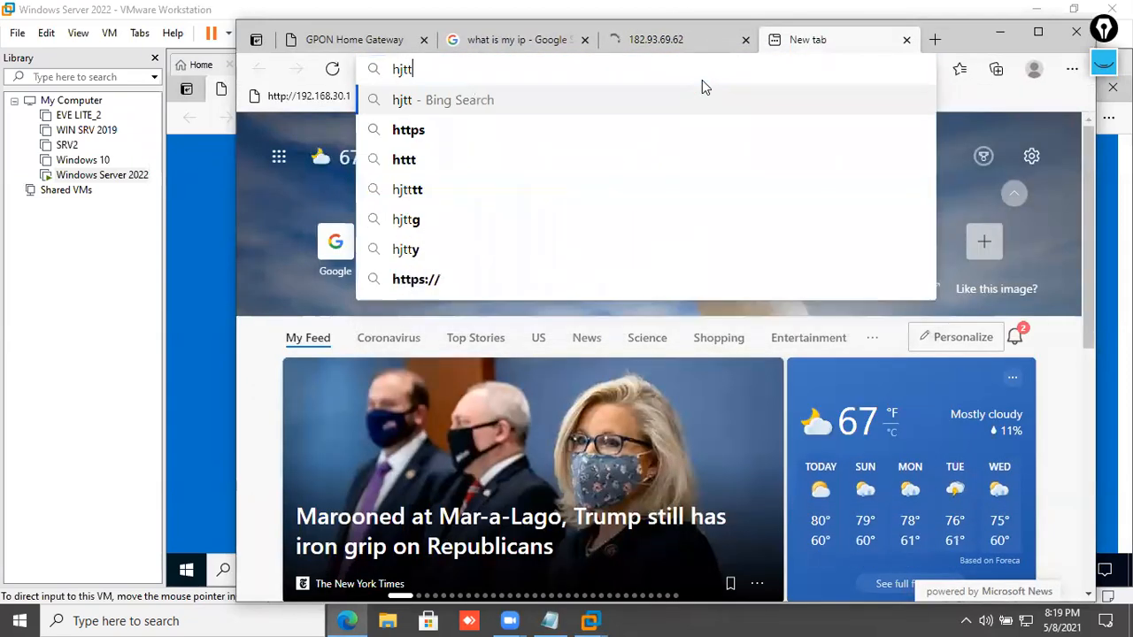
key(BackSpace)
key(BackSpace)
key(BackSpace)
text(ttp://)
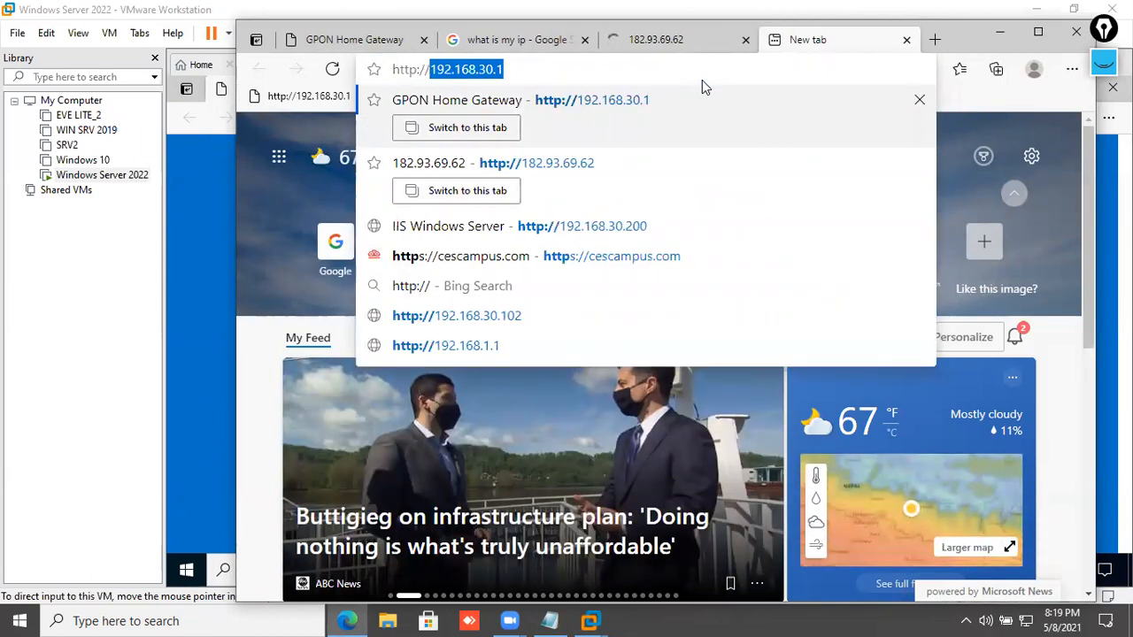
text(192.168.30.5)
key(BackSpace)
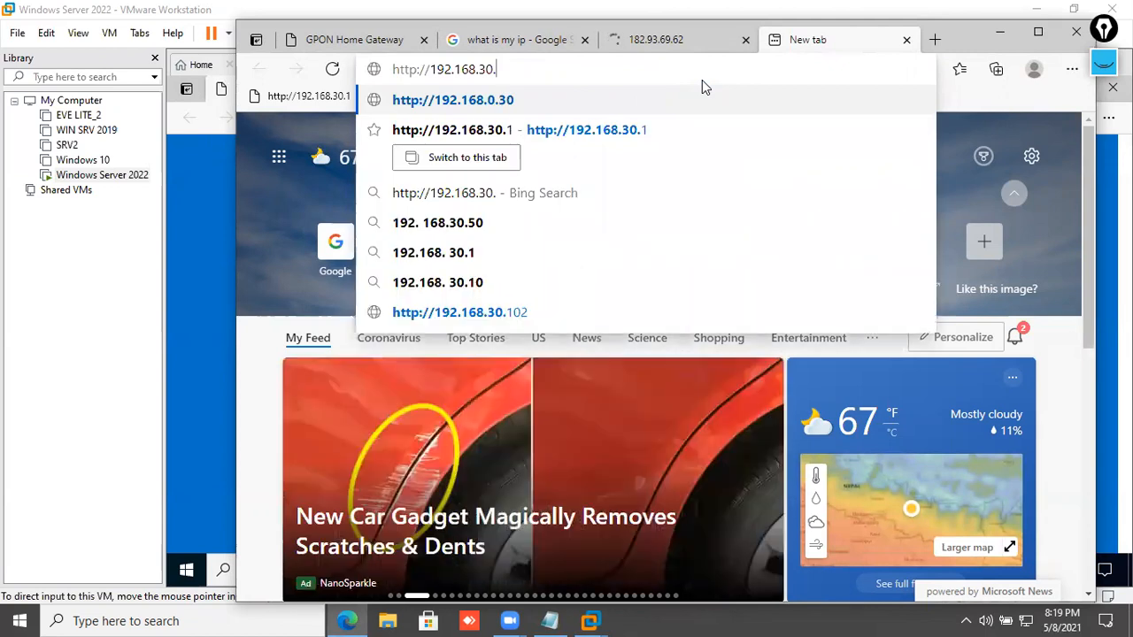
text(60)
key(Return)
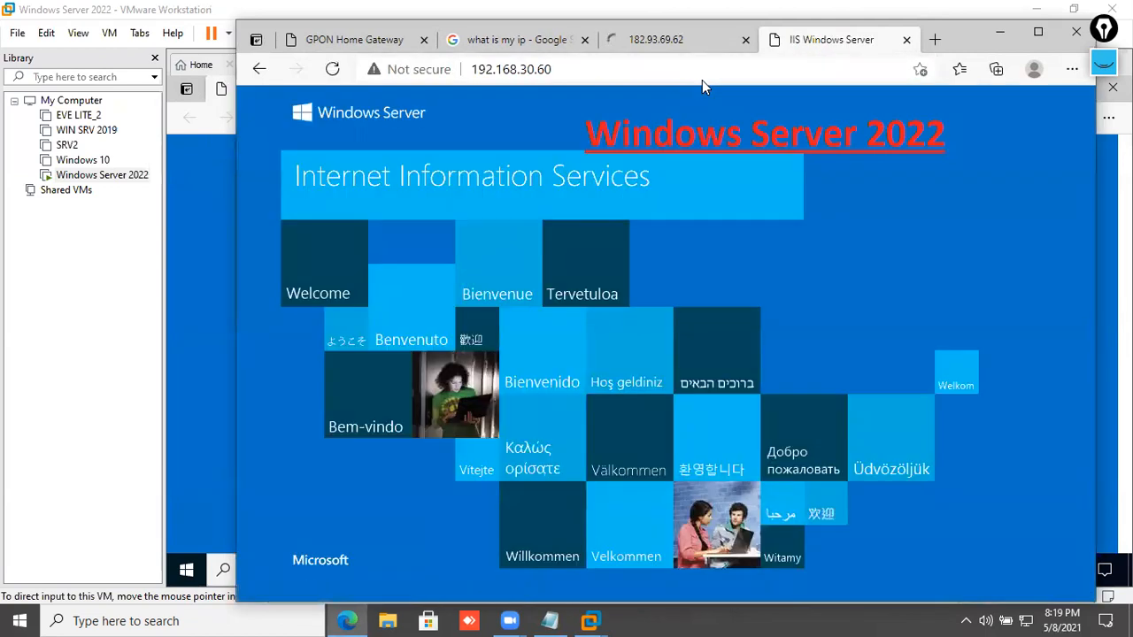
click(665, 71)
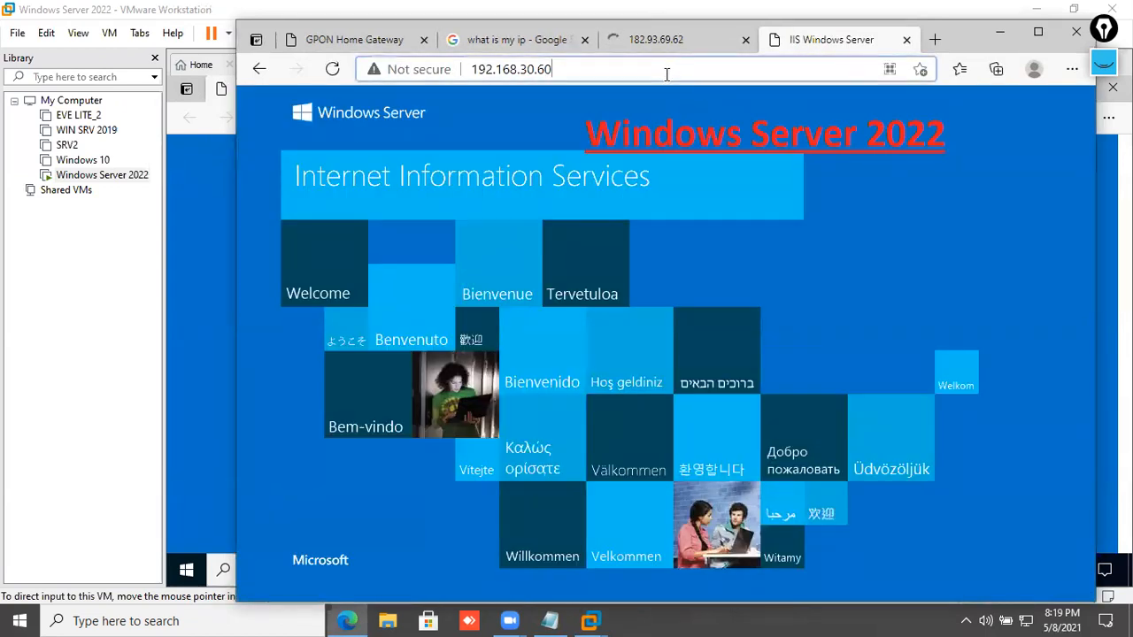
- Cycle through the tabs to GPON Home Gateway and scroll to the forwarding rules
click(696, 45)
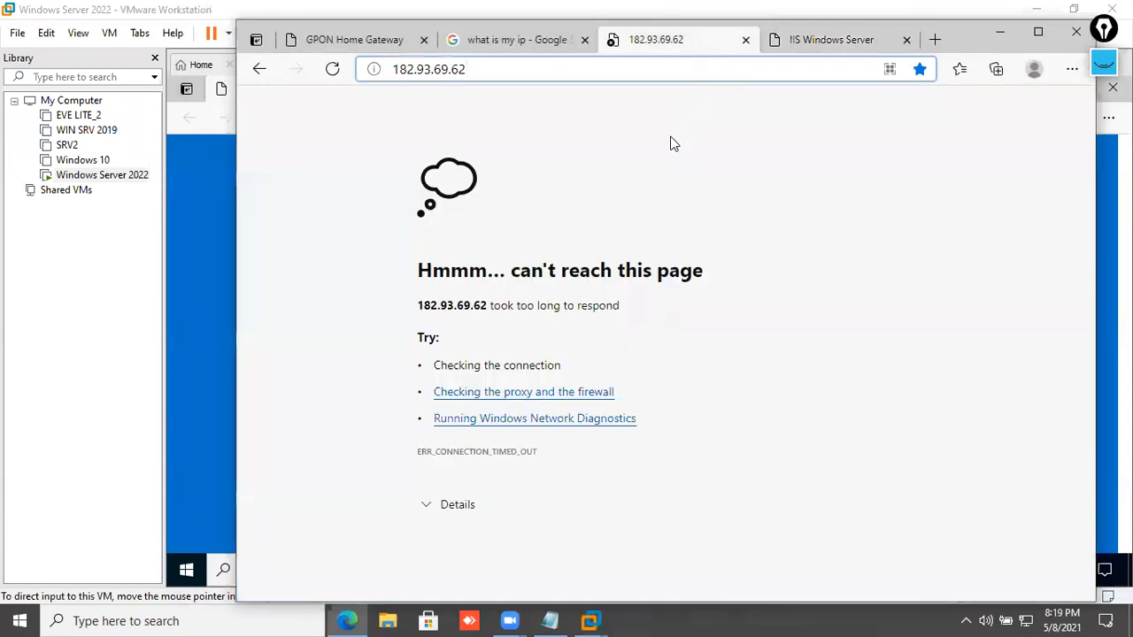
click(801, 46)
click(739, 44)
click(518, 41)
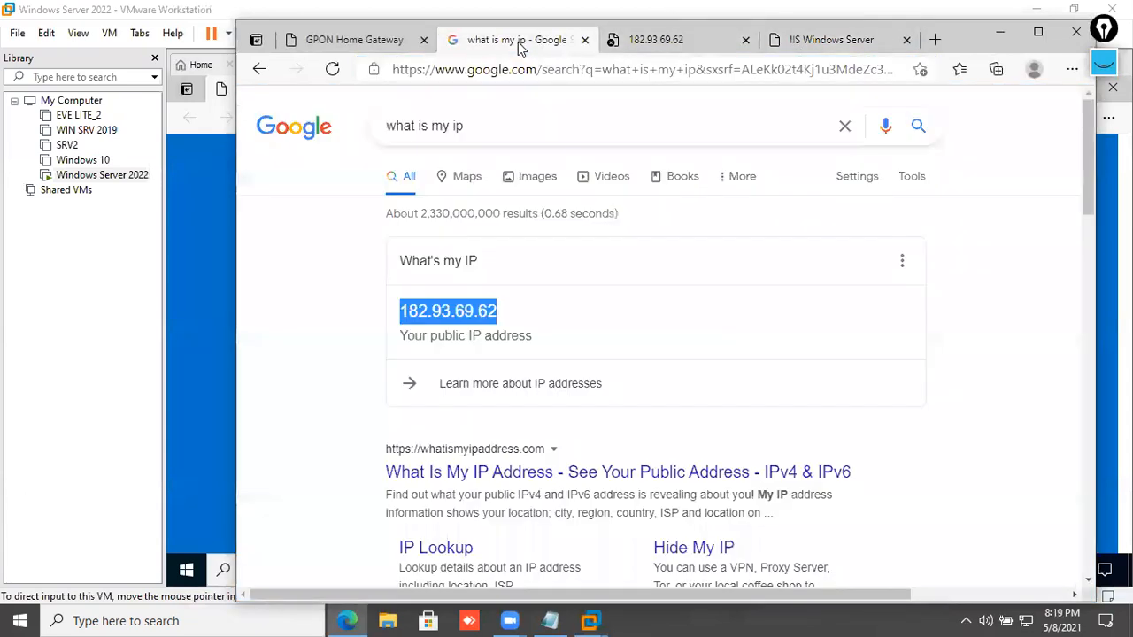
click(387, 44)
scroll(779, 440, down, 3)
drag(575, 407, 886, 410)
- Inspect the port-forwarding rule table and reload the router page
click(846, 410)
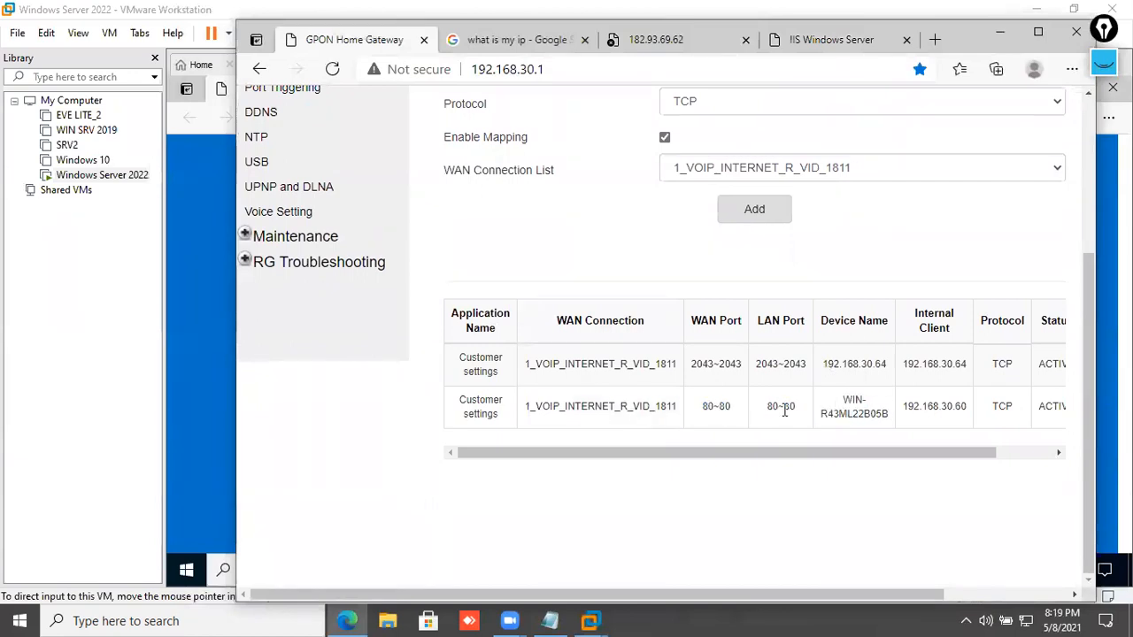
drag(768, 442, 843, 443)
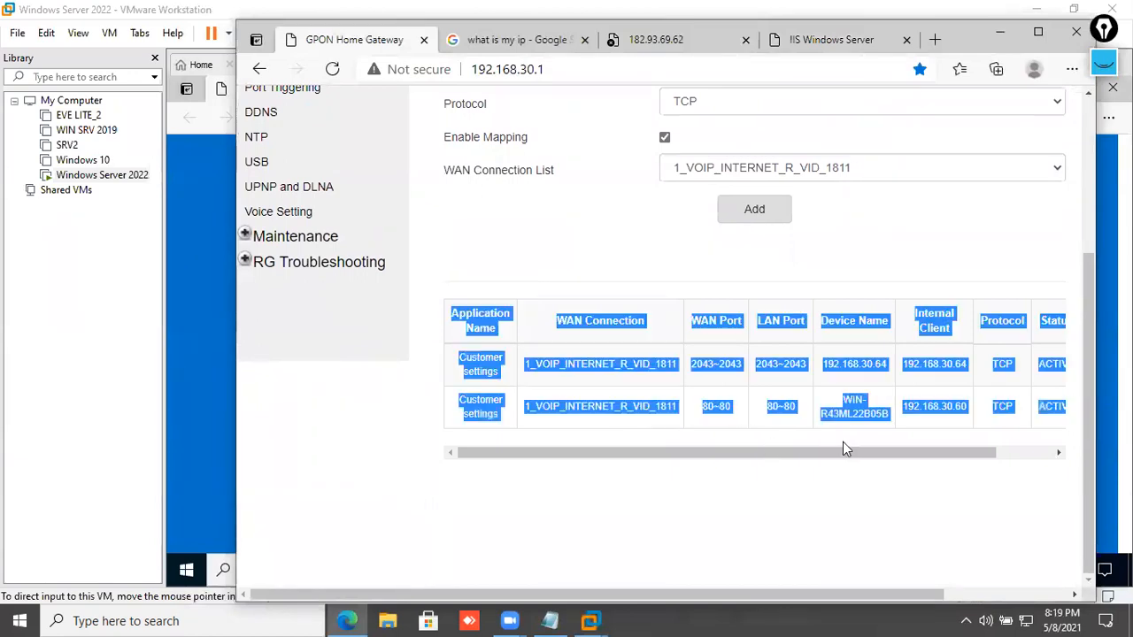
click(982, 437)
drag(923, 453, 741, 463)
scroll(522, 265, up, 3)
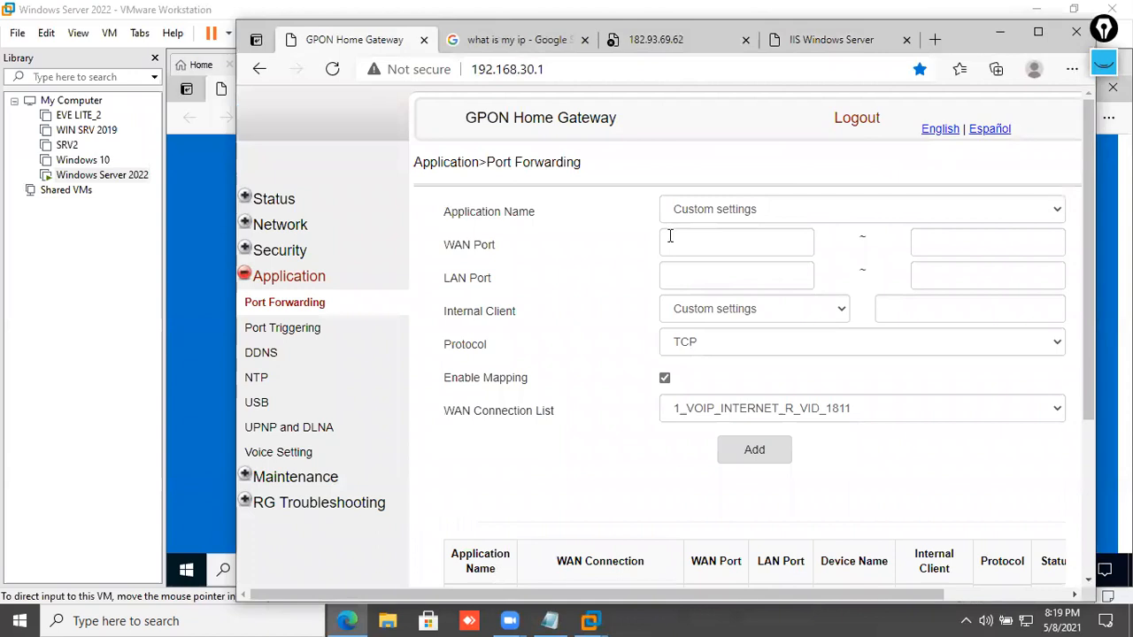
click(333, 70)
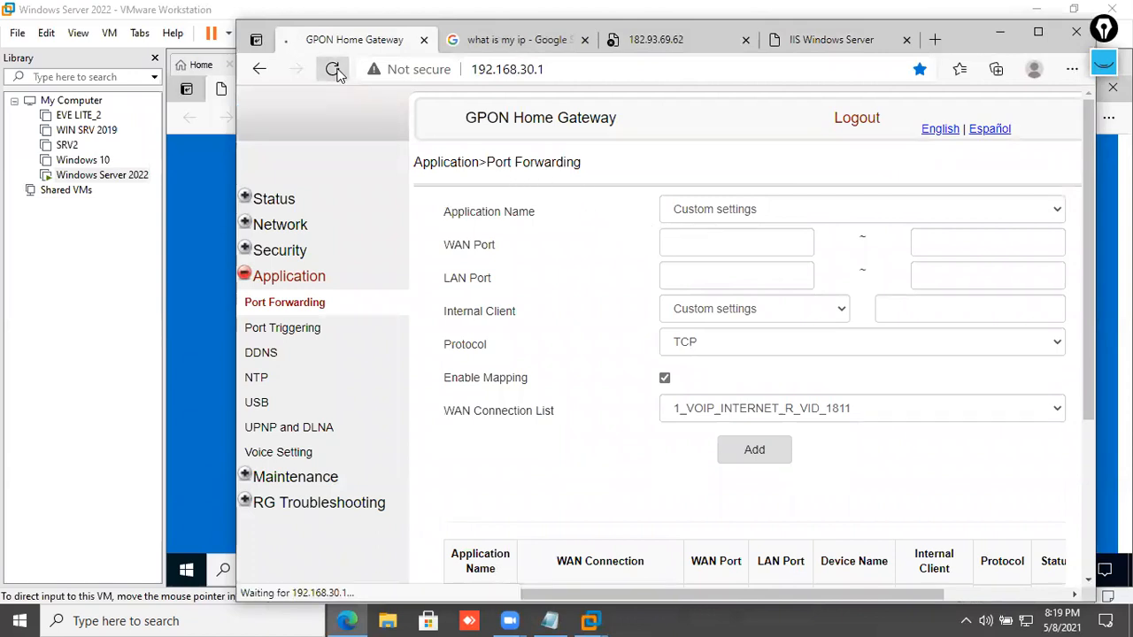
- Refresh the 182.93.69.62 tab from its context menu
click(830, 46)
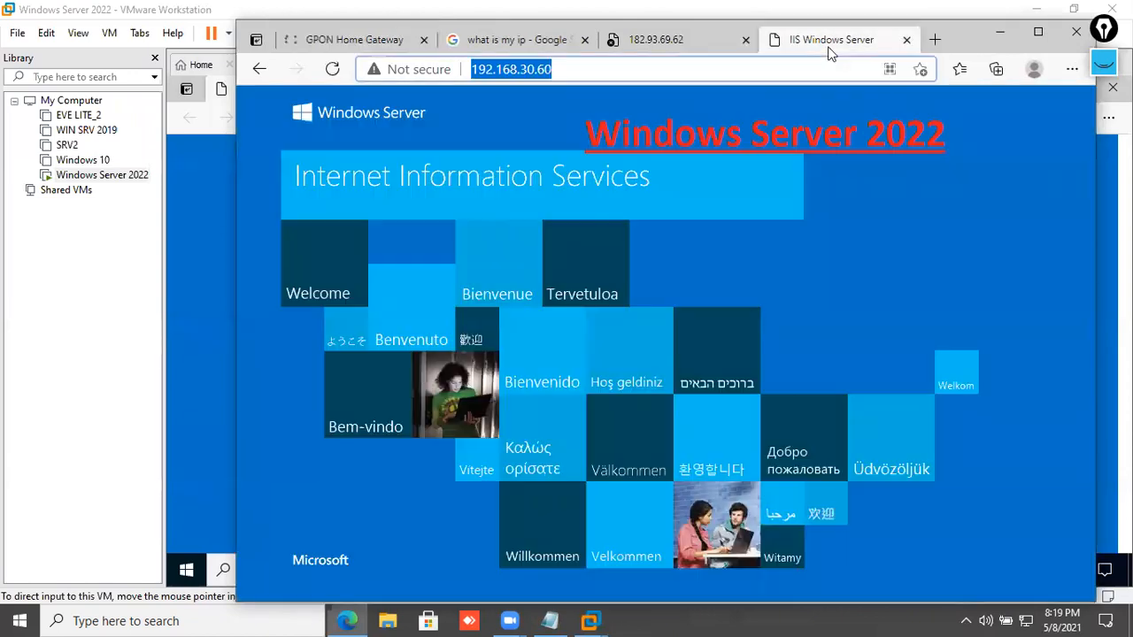
click(673, 40)
right_click(678, 122)
click(717, 188)
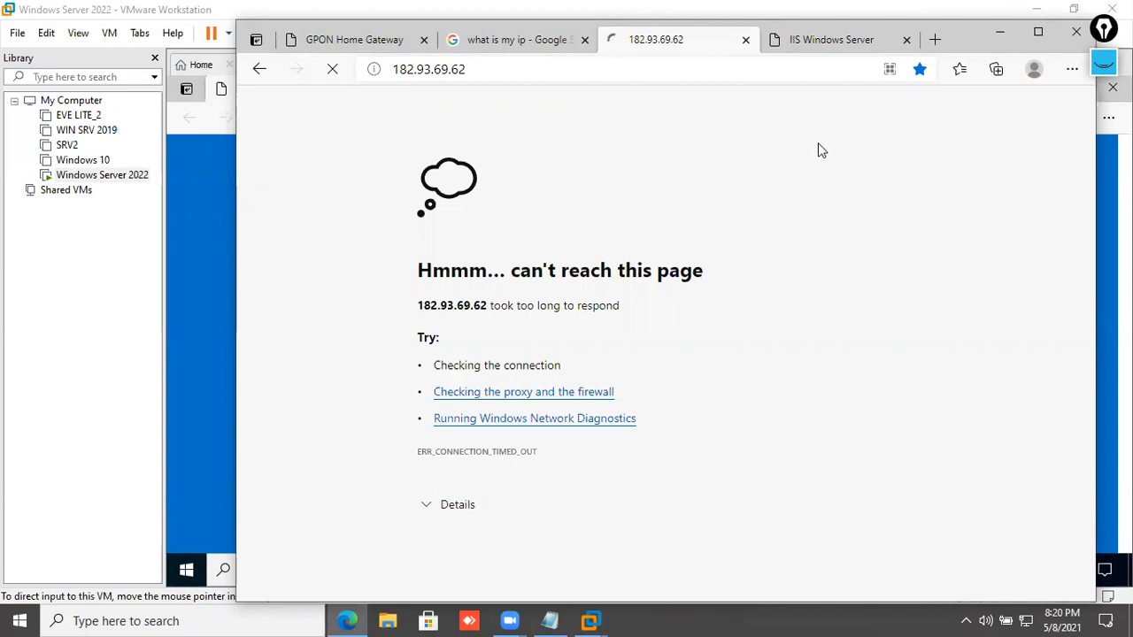
- Compare the IIS Windows Server and 182.93.69.62 tabs, then view the GPON Home Gateway device information
click(788, 46)
click(708, 45)
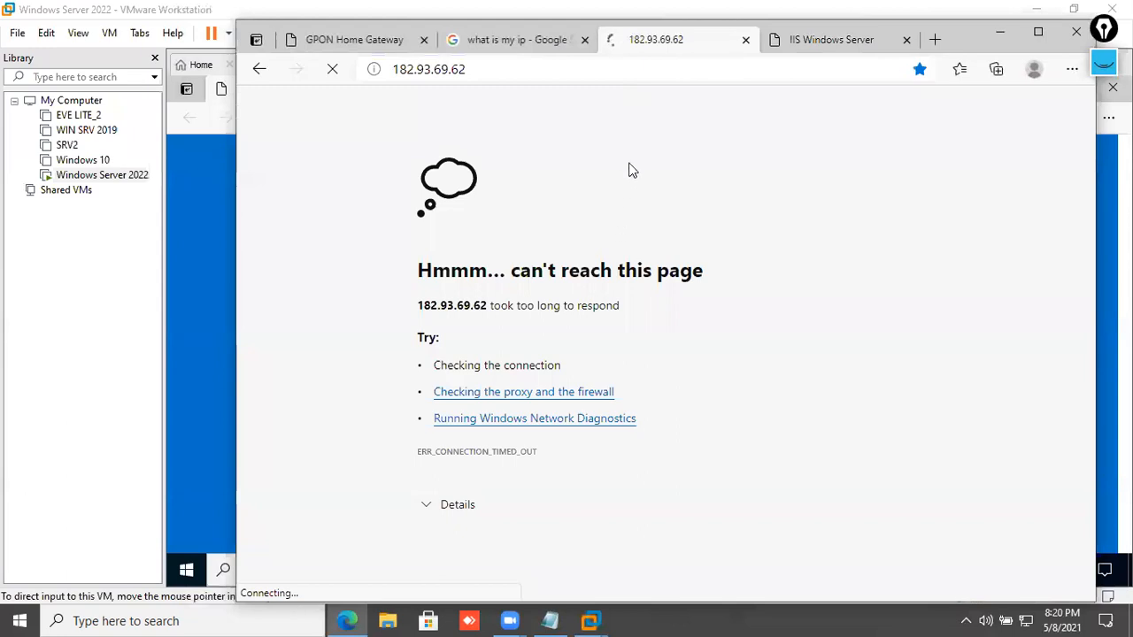
click(859, 38)
click(698, 45)
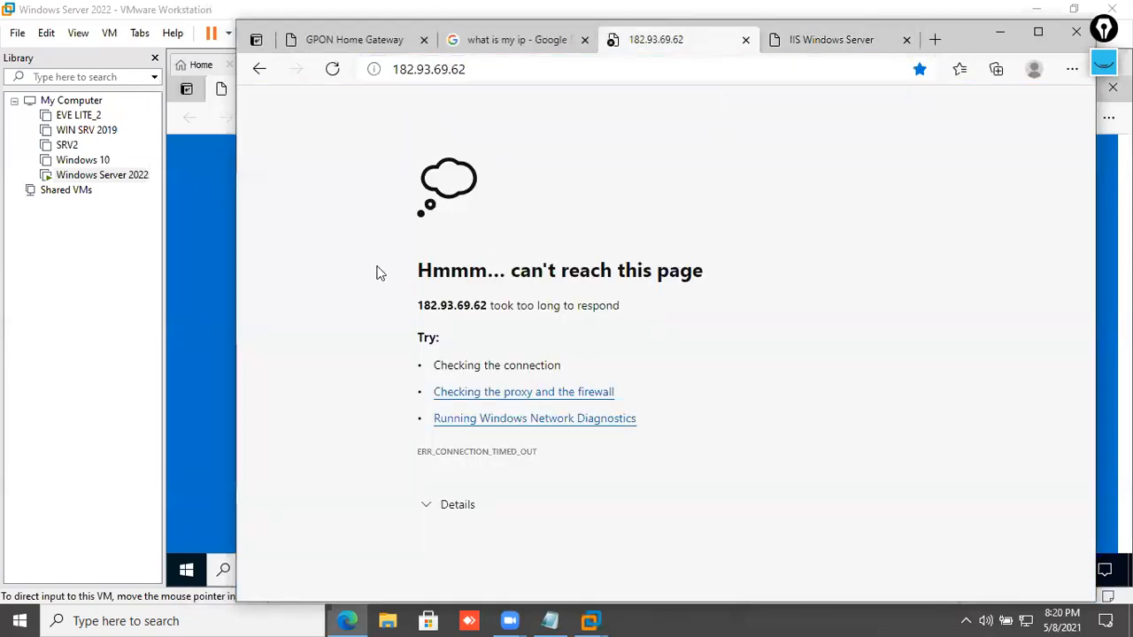
click(373, 44)
scroll(632, 398, down, 3)
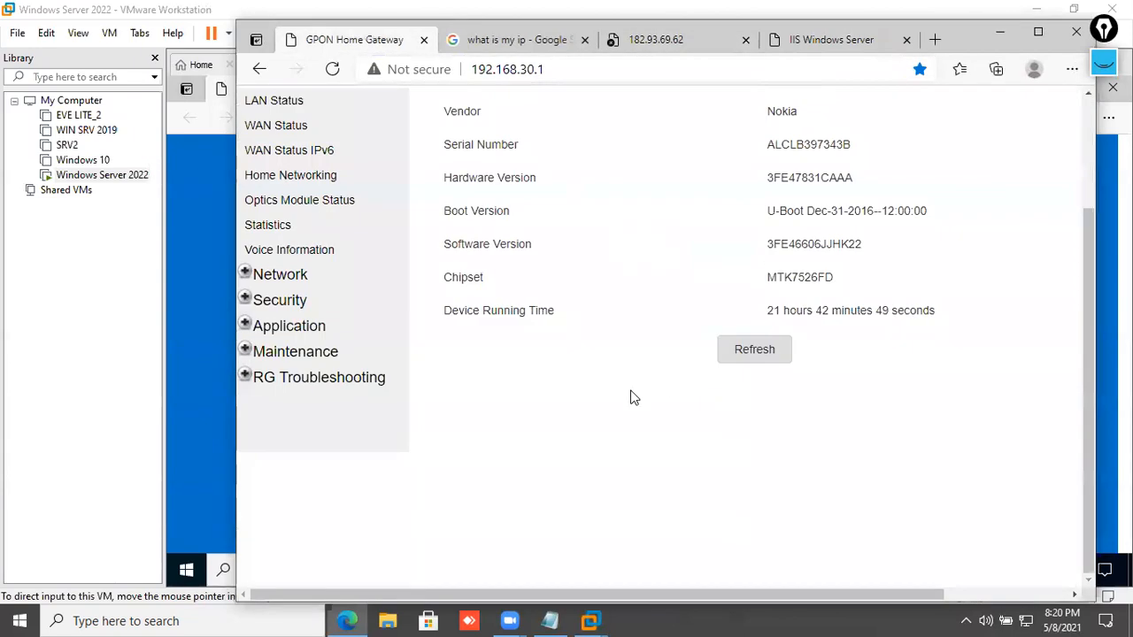
click(321, 328)
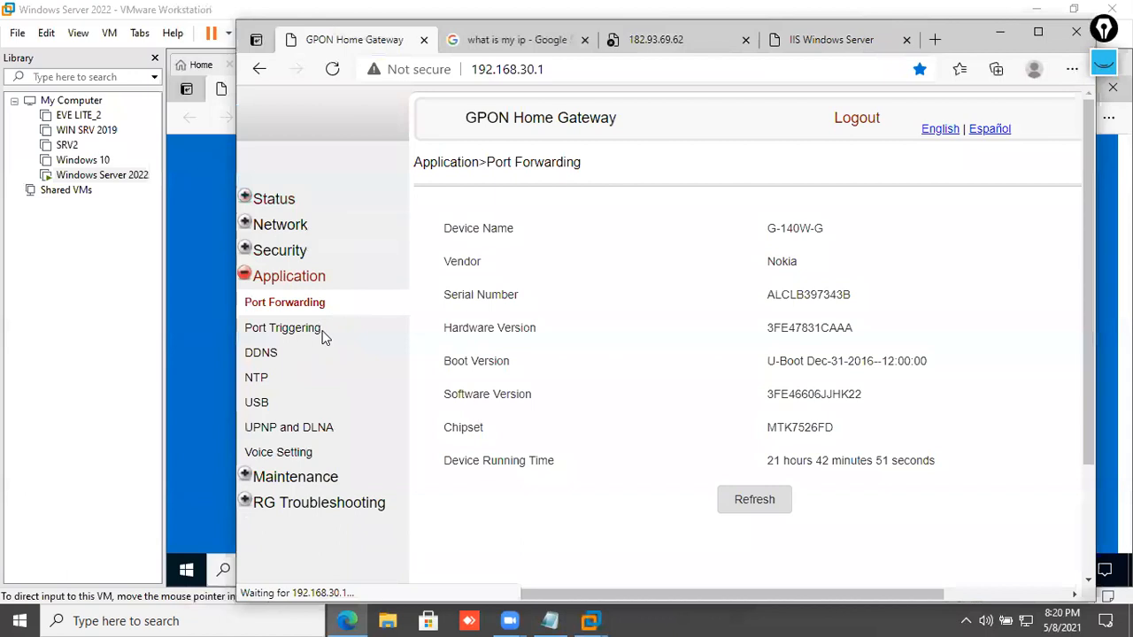
scroll(695, 376, down, 3)
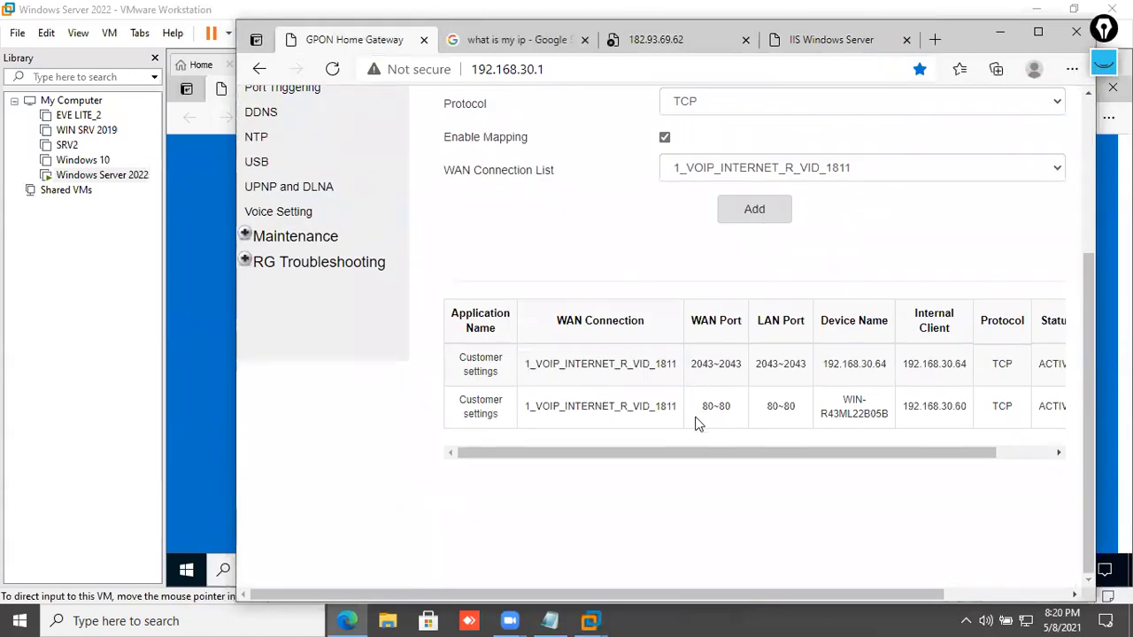
scroll(696, 425, up, 3)
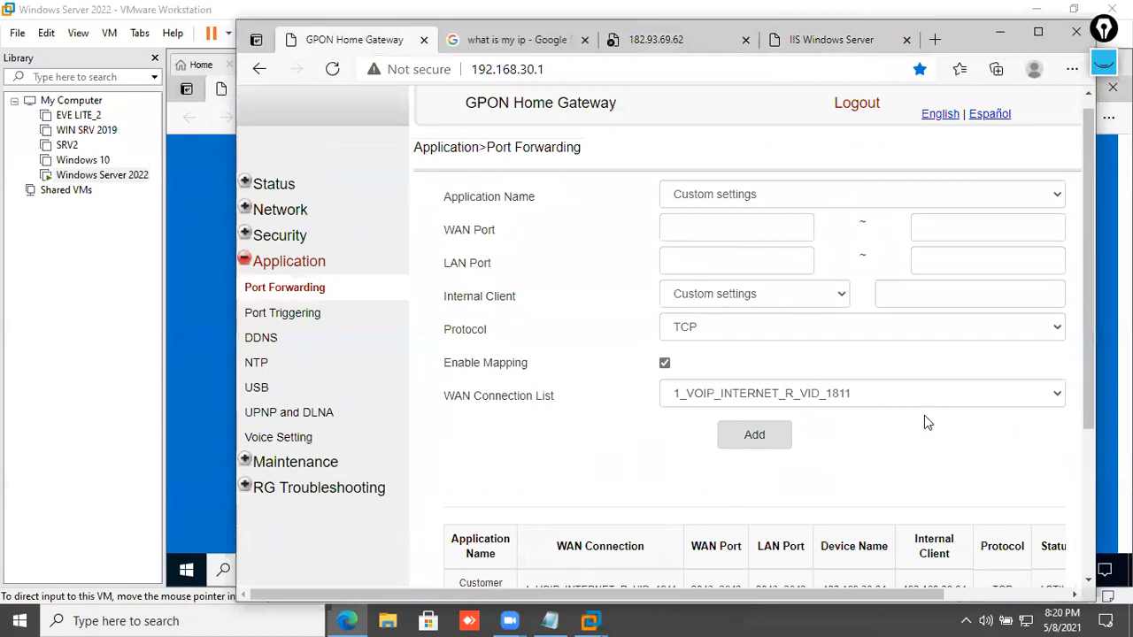
scroll(710, 350, down, 3)
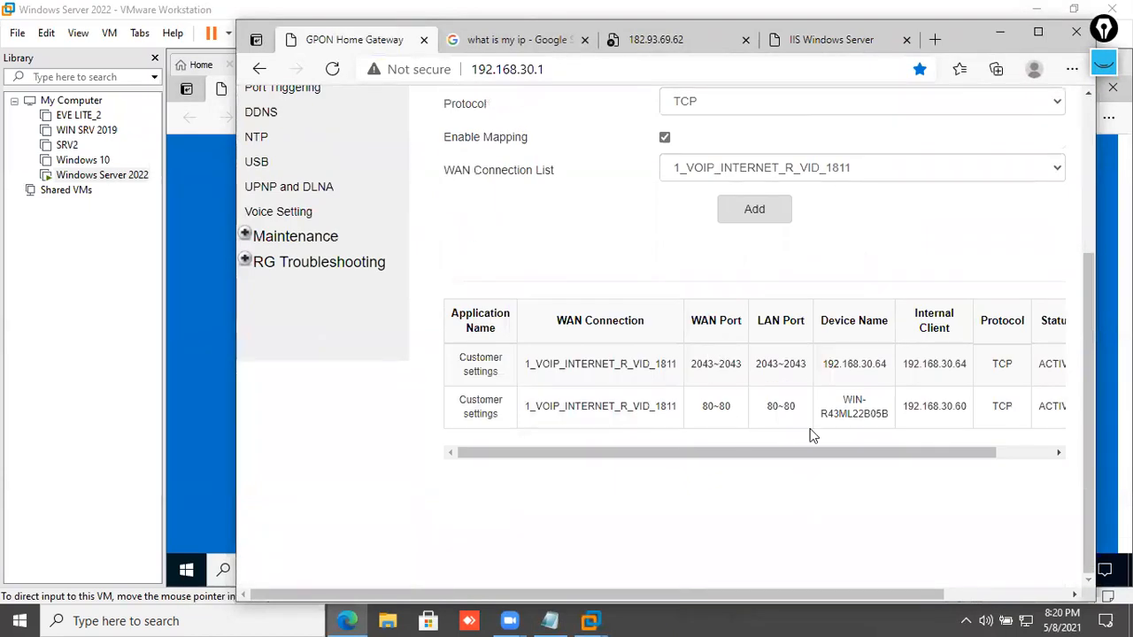
scroll(663, 384, up, 3)
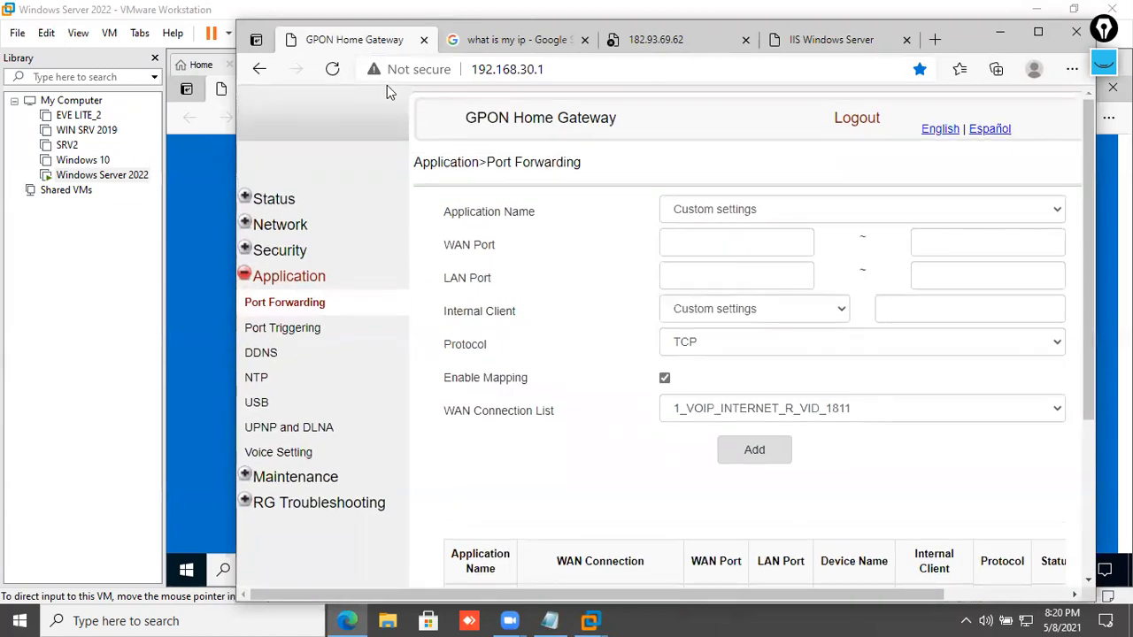
click(334, 71)
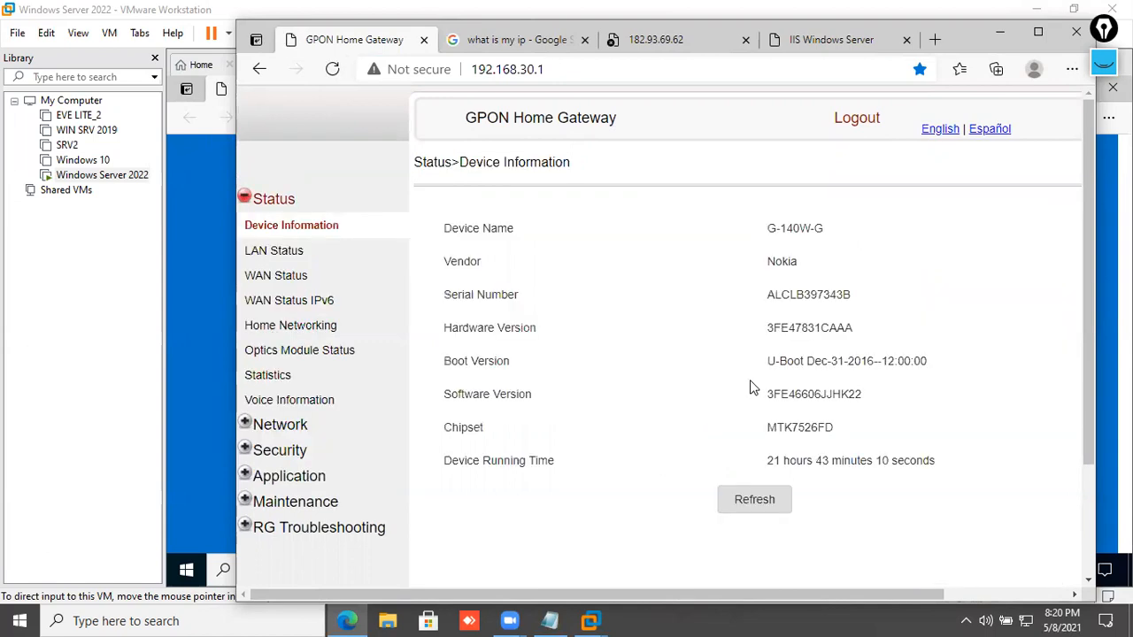
scroll(566, 372, down, 1)
click(303, 324)
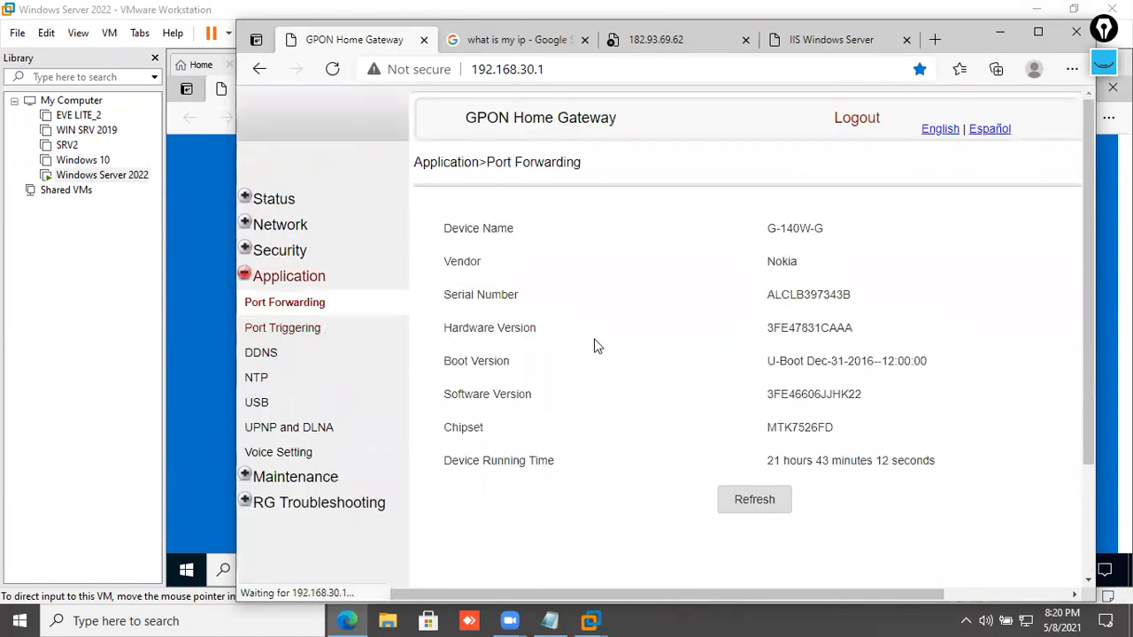
scroll(560, 353, down, 3)
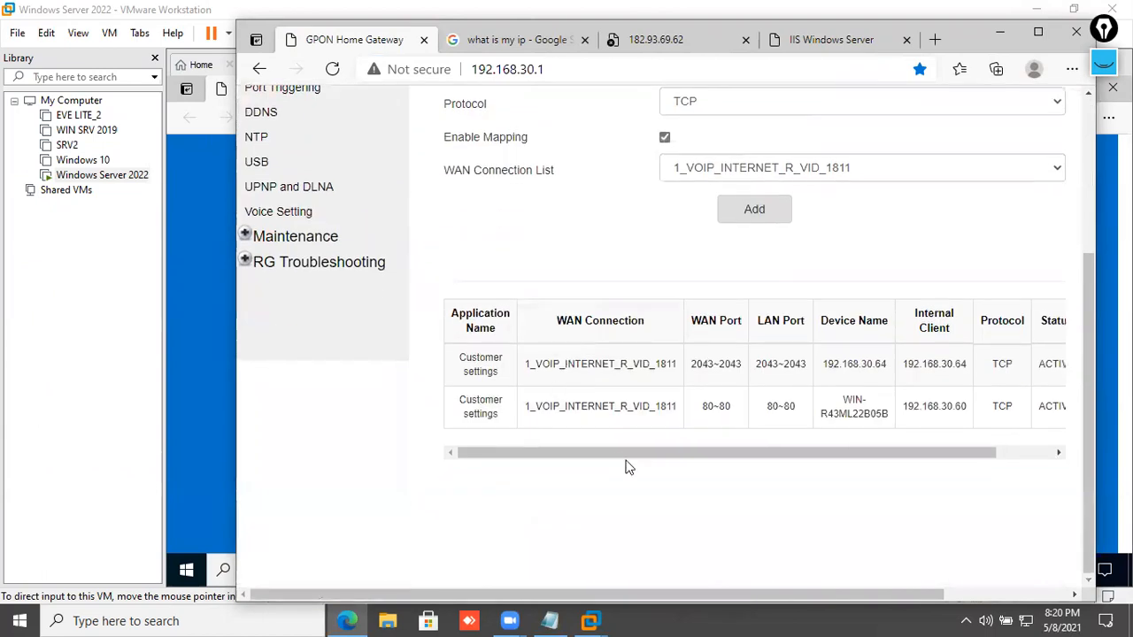
drag(887, 407, 983, 448)
click(842, 447)
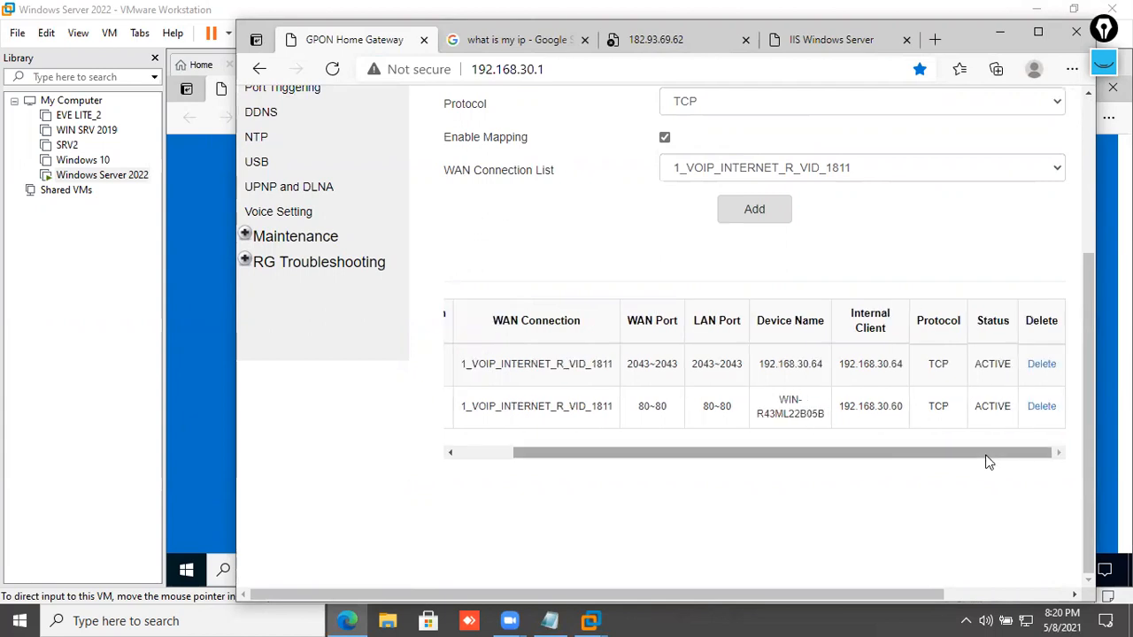
right_click(794, 517)
click(815, 184)
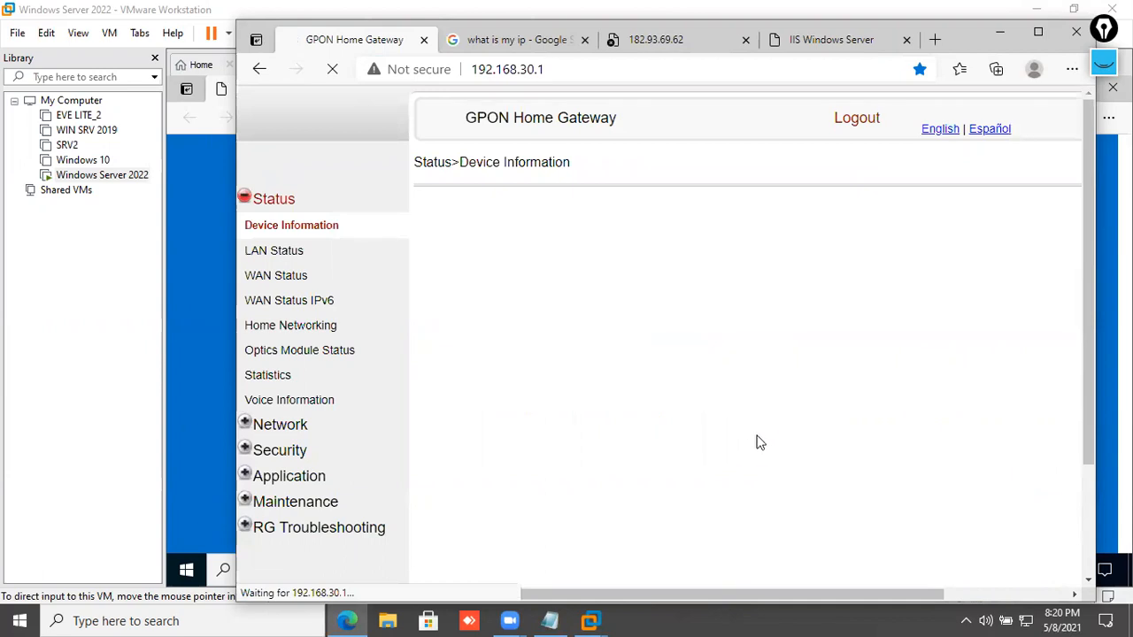
scroll(762, 434, down, 2)
click(341, 333)
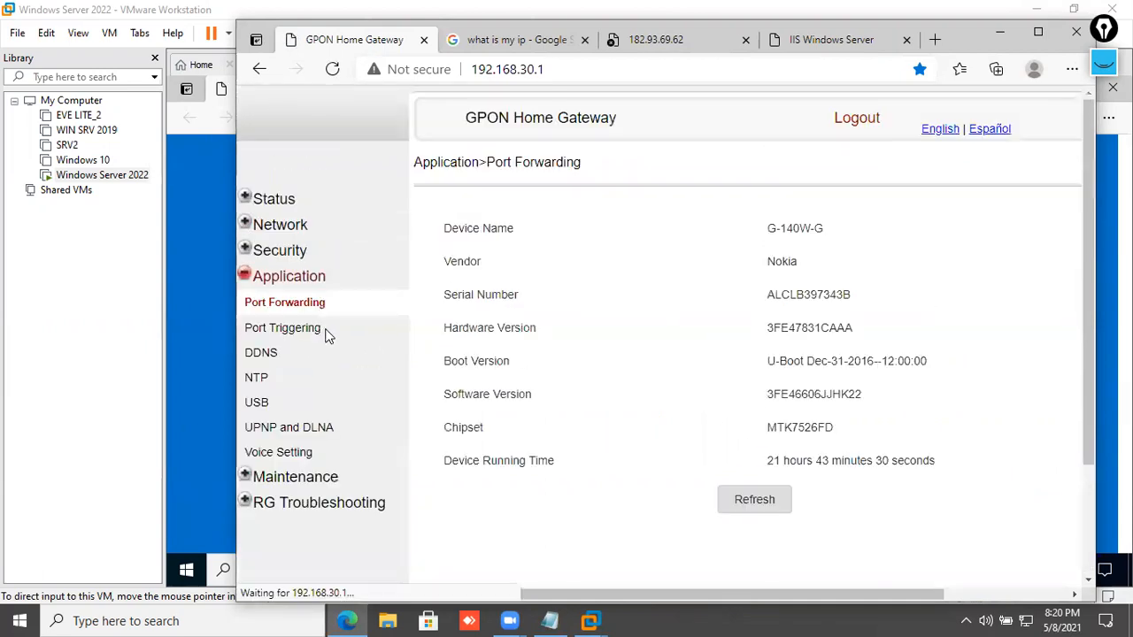
scroll(744, 449, down, 3)
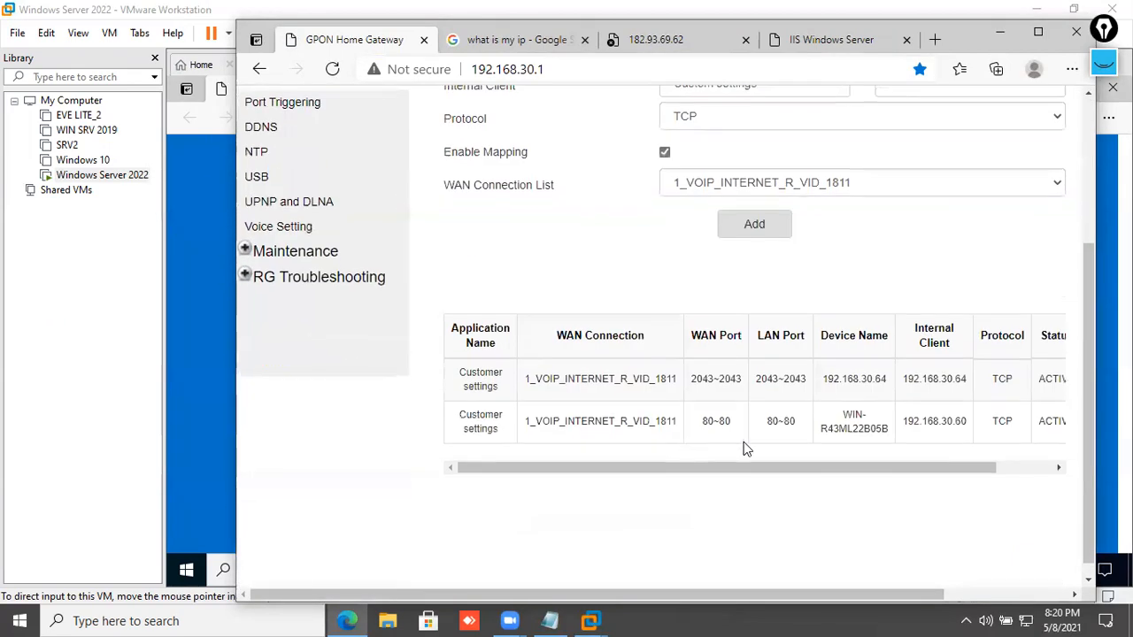
drag(888, 428, 816, 431)
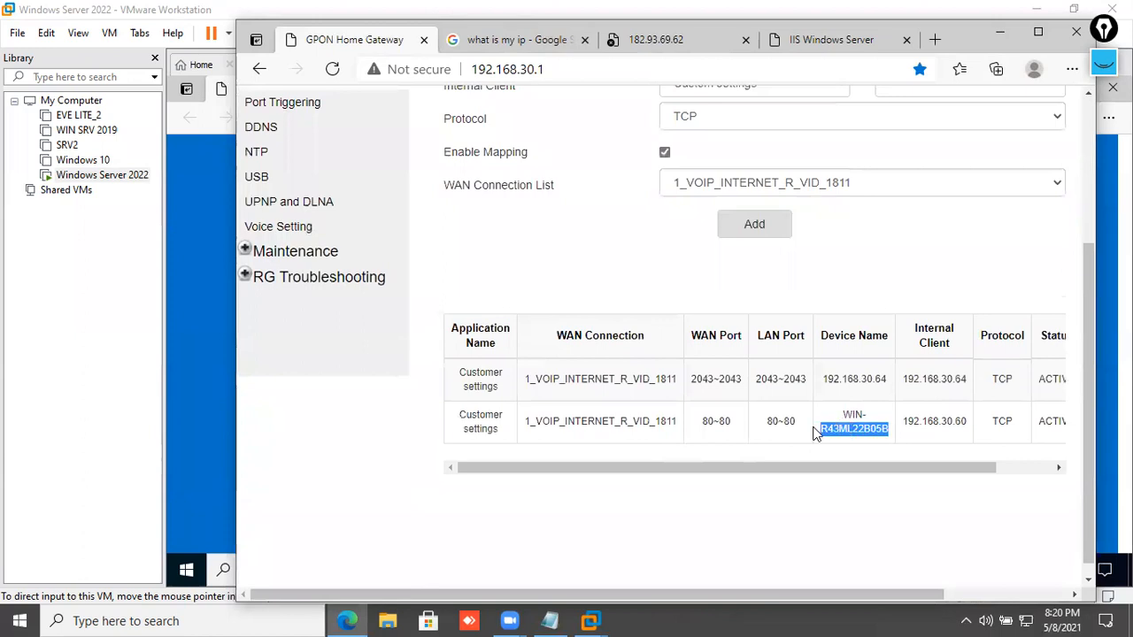
click(883, 484)
mouse_move(609, 615)
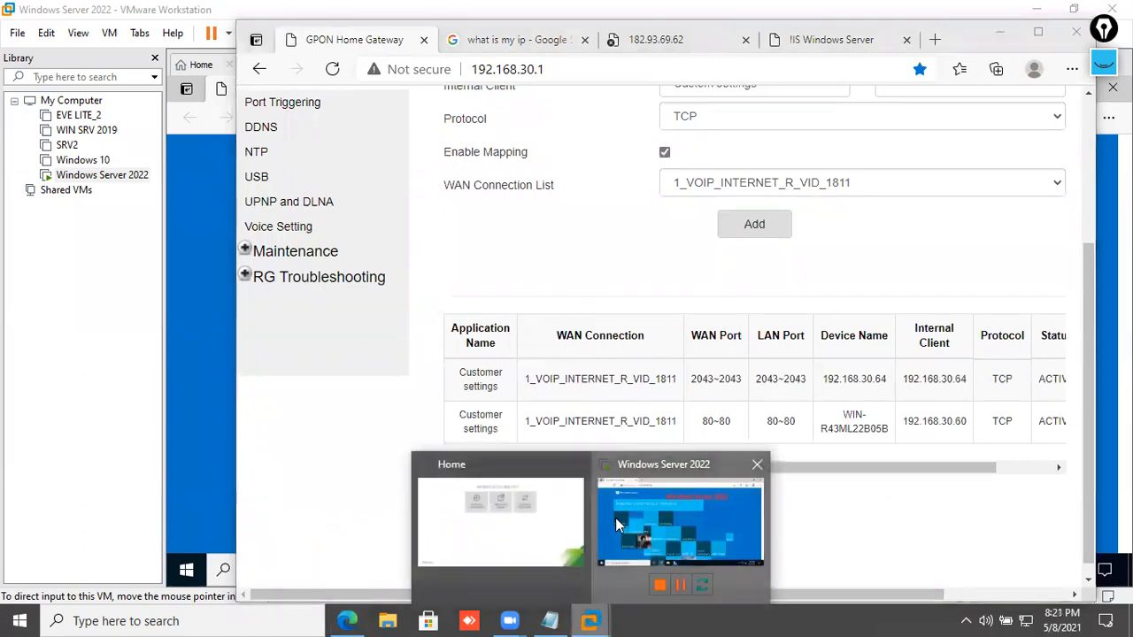
- Open the VM's system properties from This PC in File Explorer
click(617, 524)
click(575, 571)
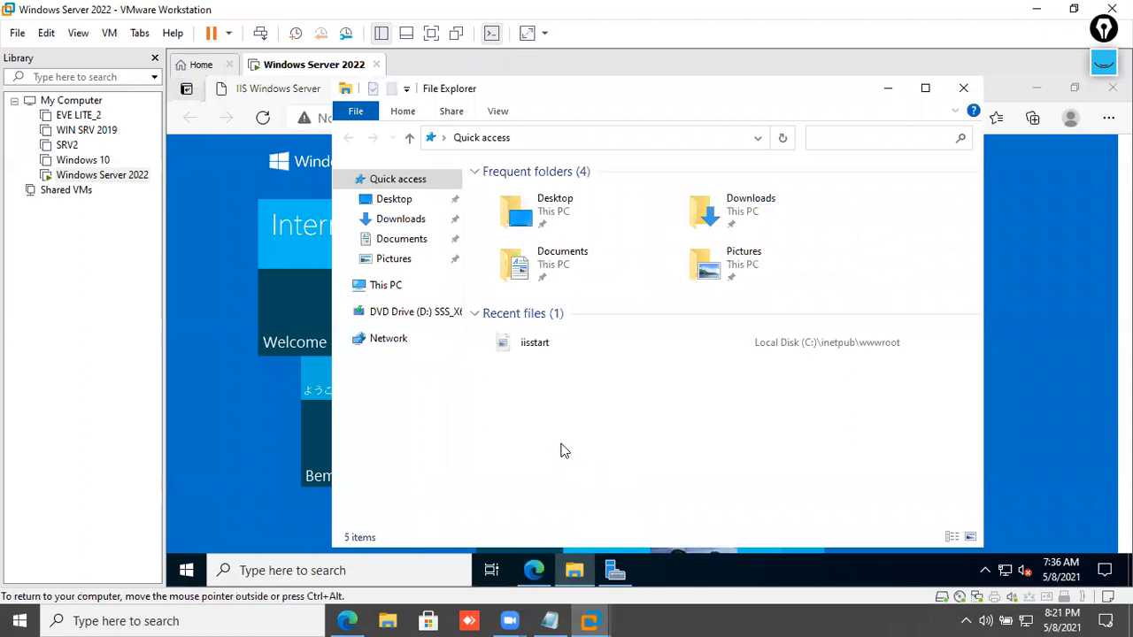
right_click(381, 270)
right_click(375, 284)
right_click(376, 284)
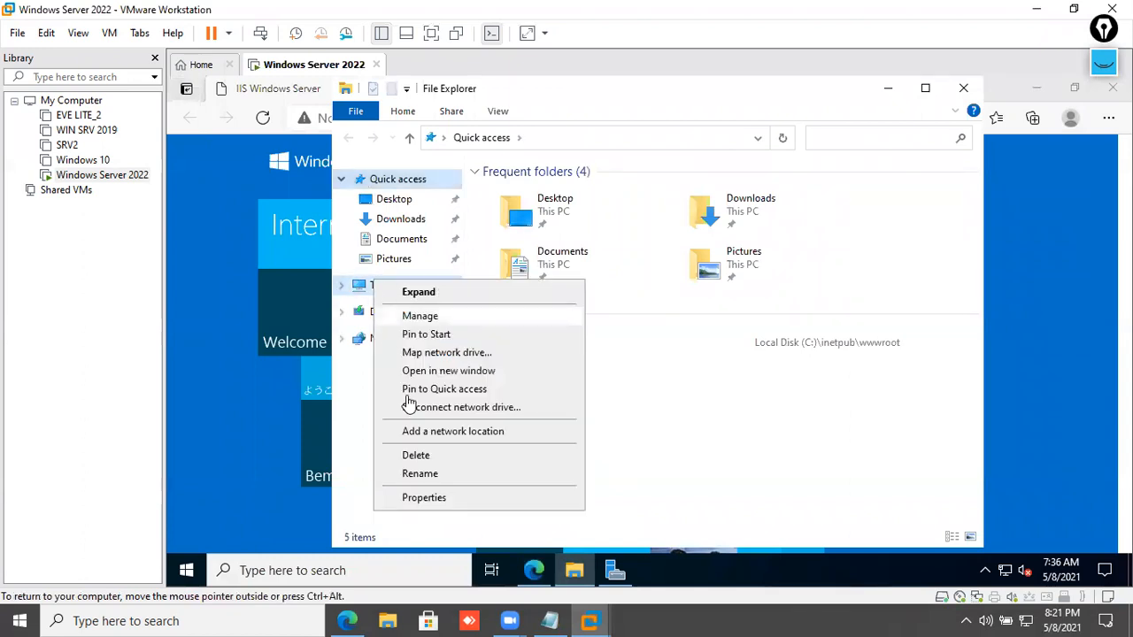
click(435, 501)
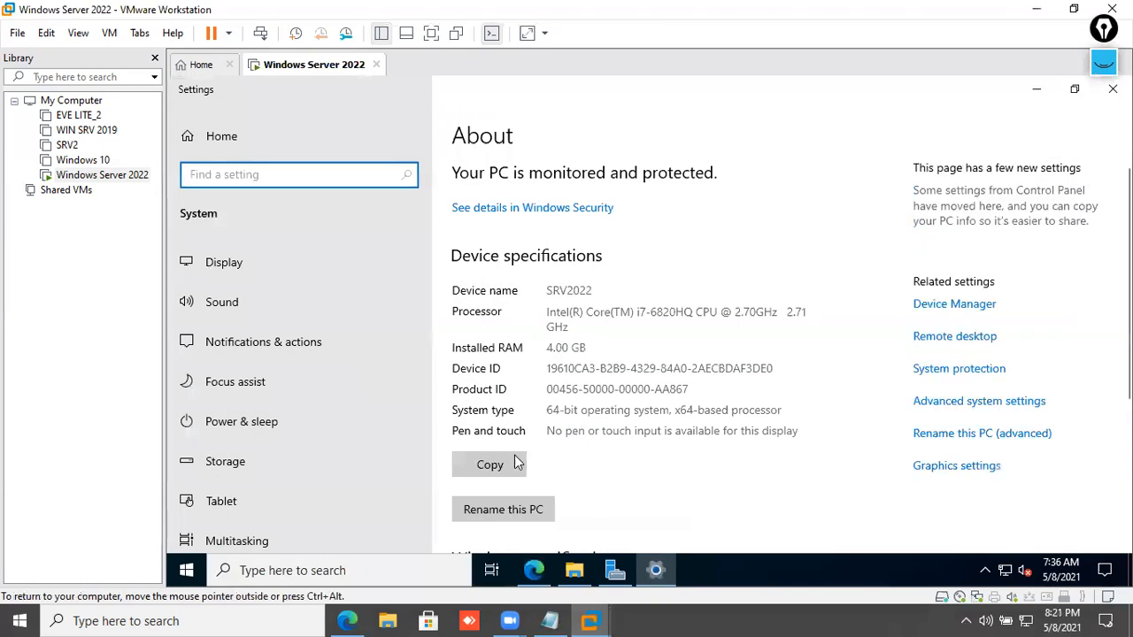
- Rename the server to SRV2022-SRV12 and restart the VM to apply it
click(512, 509)
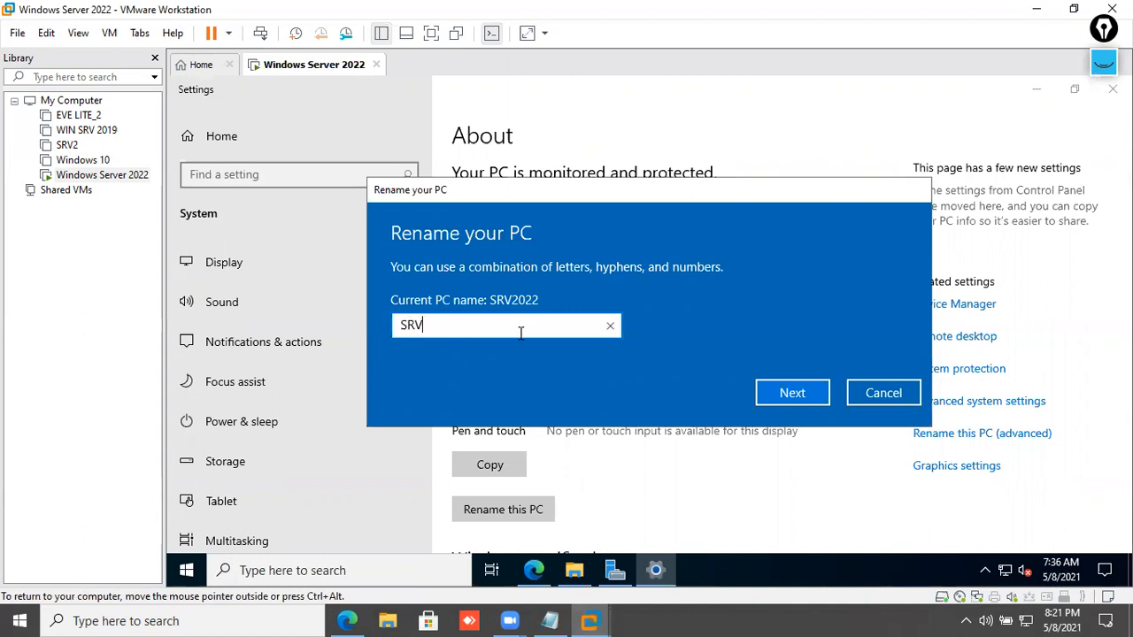
text(SRV2022-SRV12)
click(797, 391)
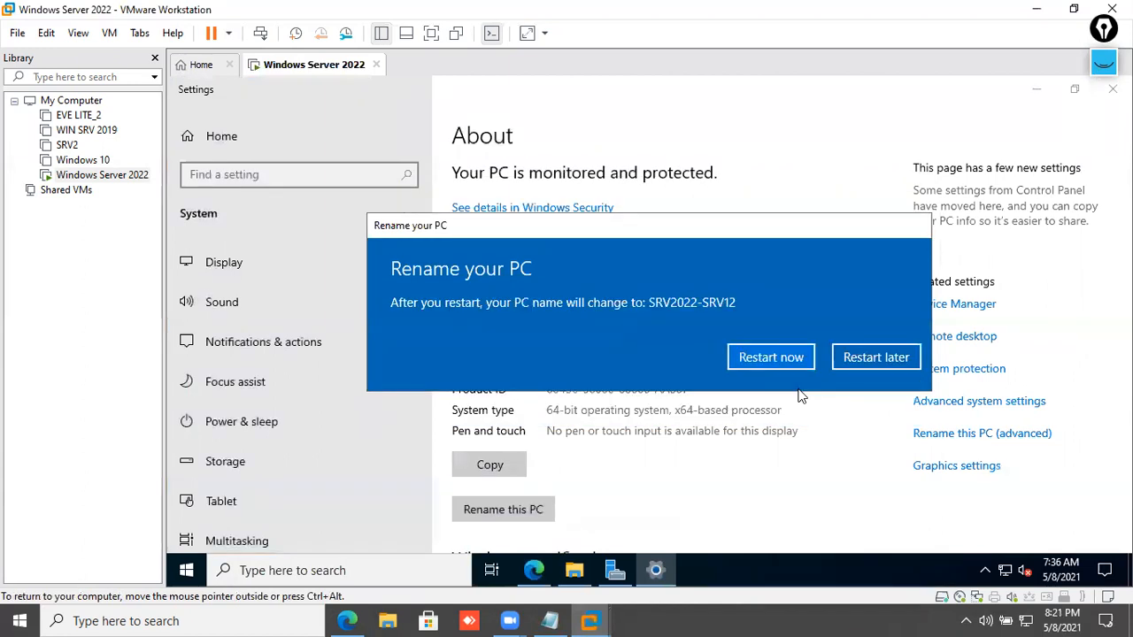
click(783, 360)
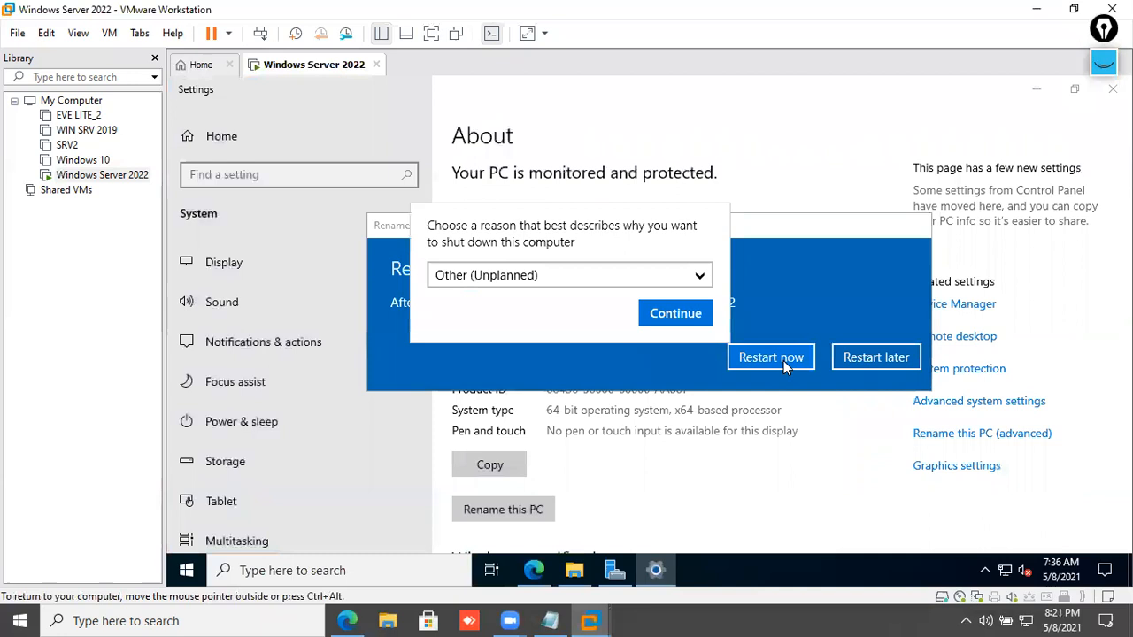
click(698, 320)
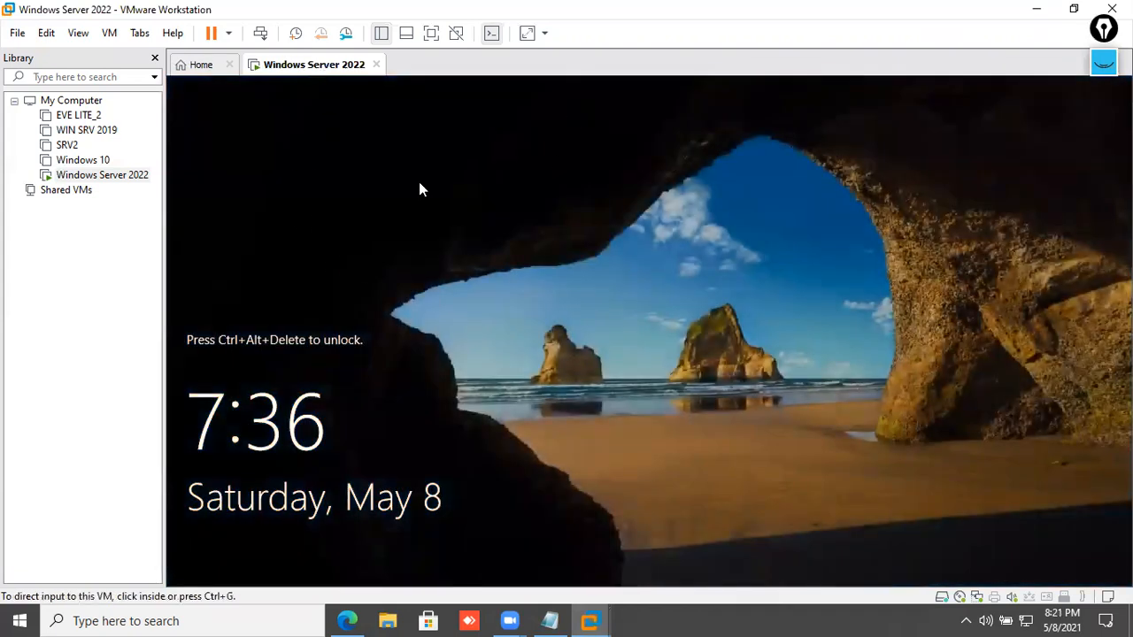
click(350, 619)
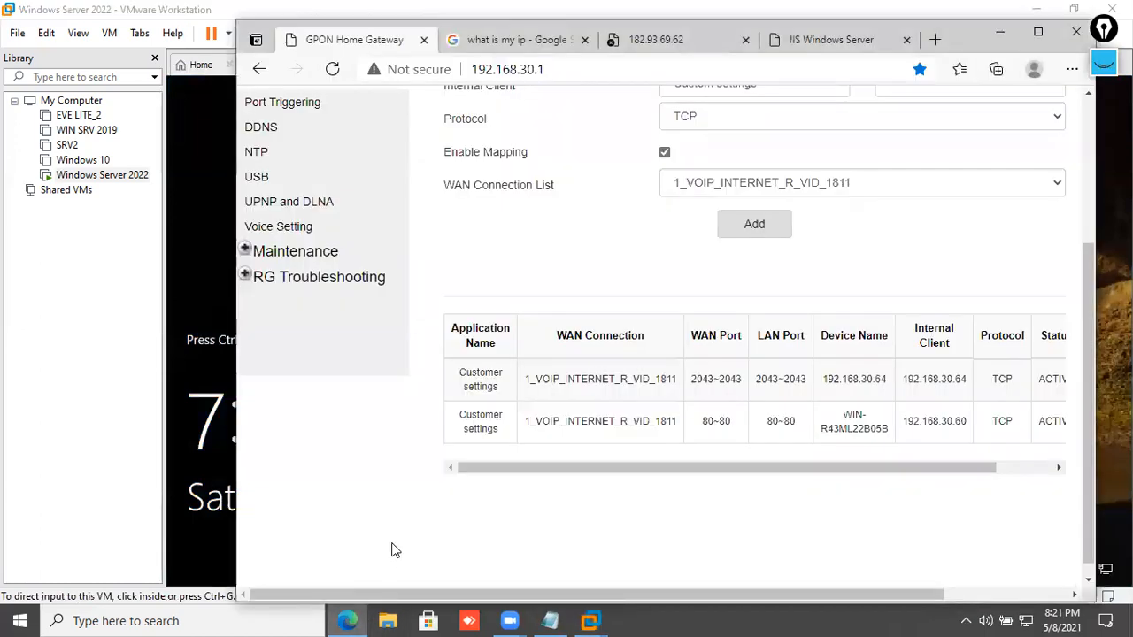
right_click(618, 264)
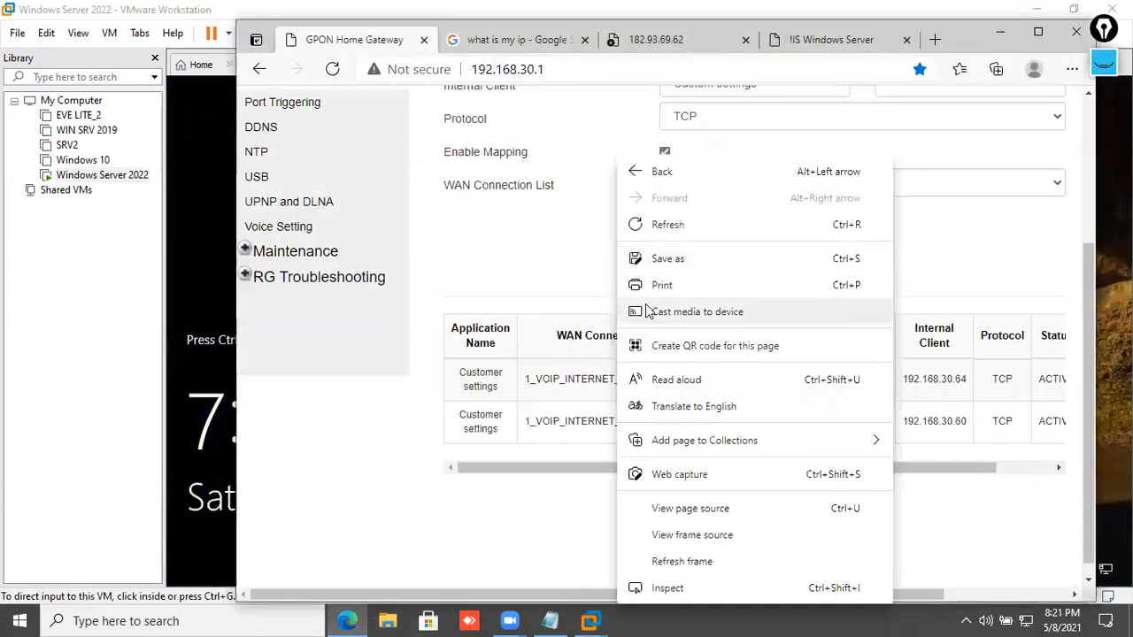
click(656, 228)
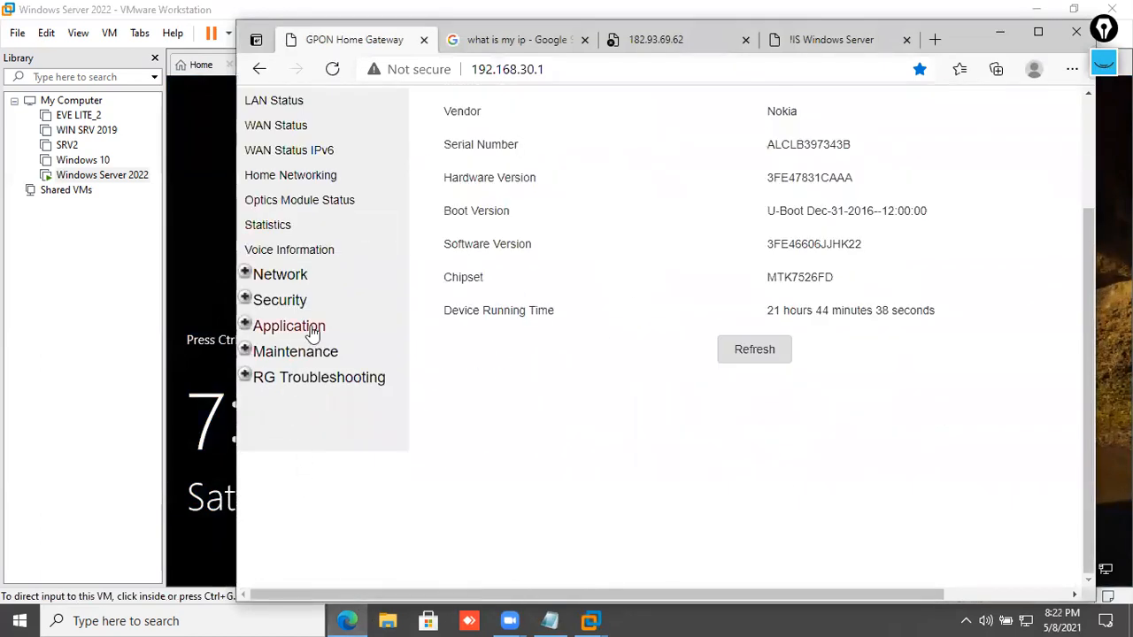
click(309, 329)
scroll(584, 362, down, 3)
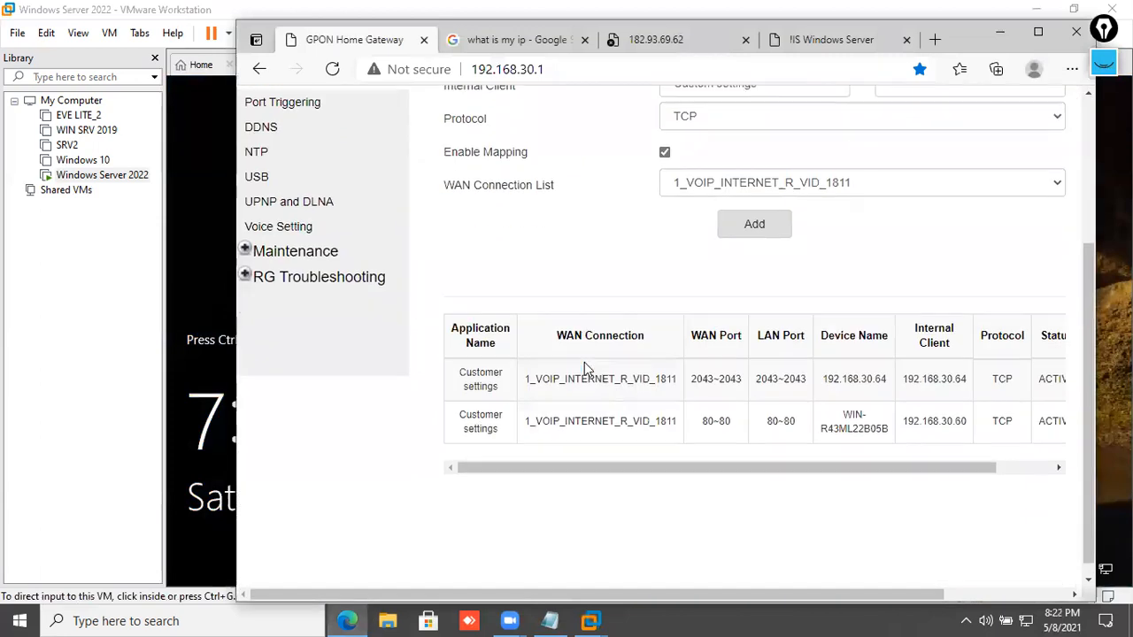
drag(894, 425, 826, 424)
click(843, 441)
scroll(751, 426, up, 5)
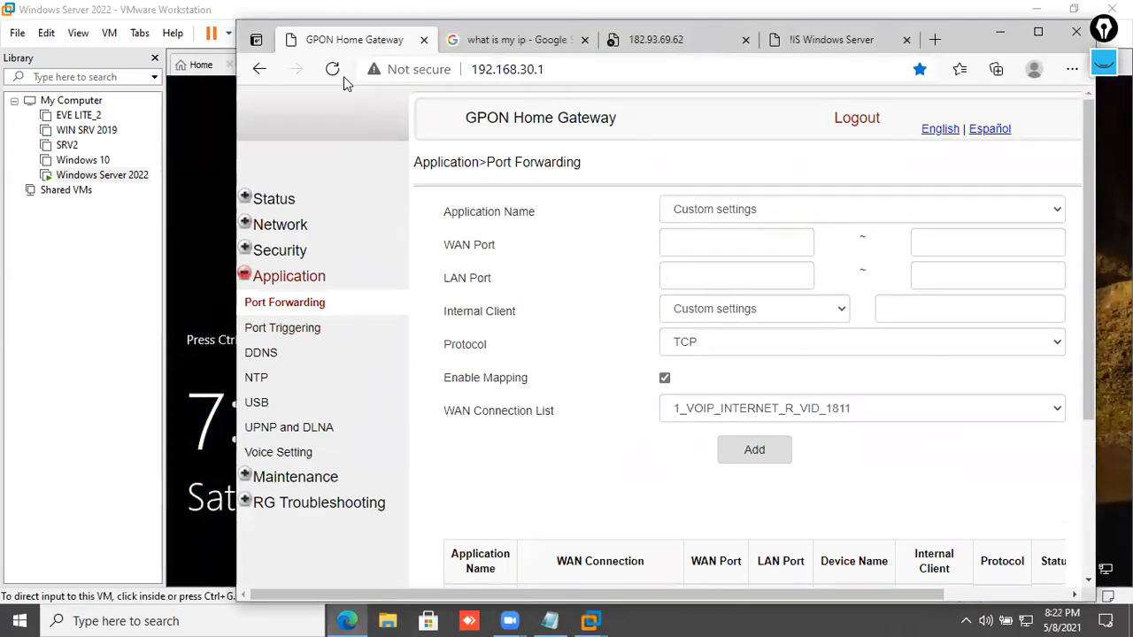
- Sign in to the VM's Administrator account via Send Ctrl+Alt+Del
click(1000, 32)
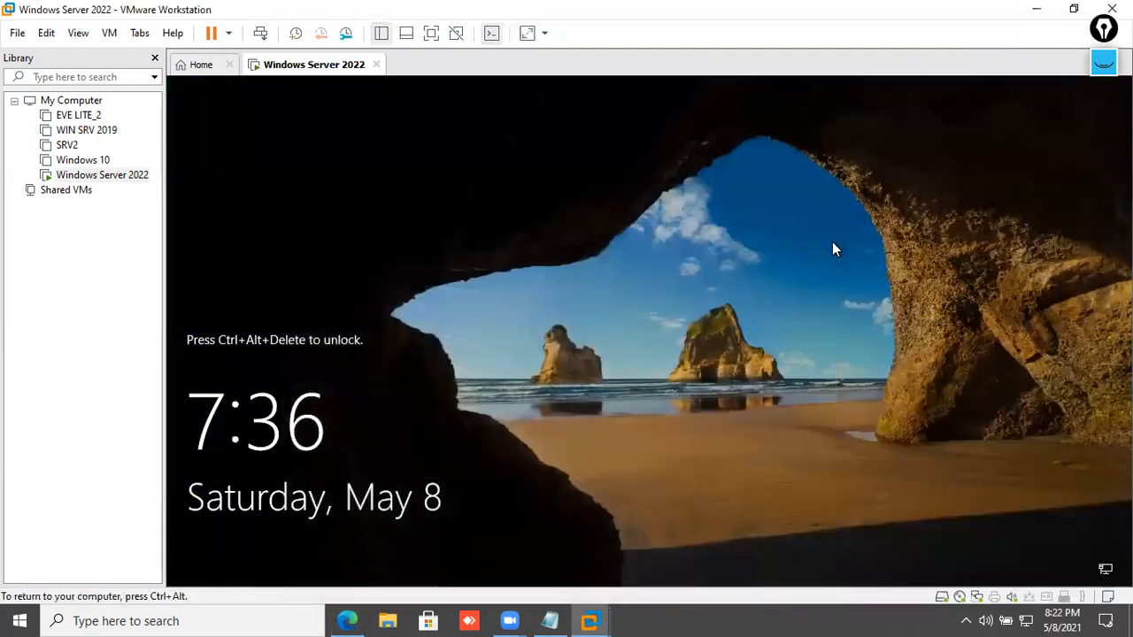
right_click(318, 73)
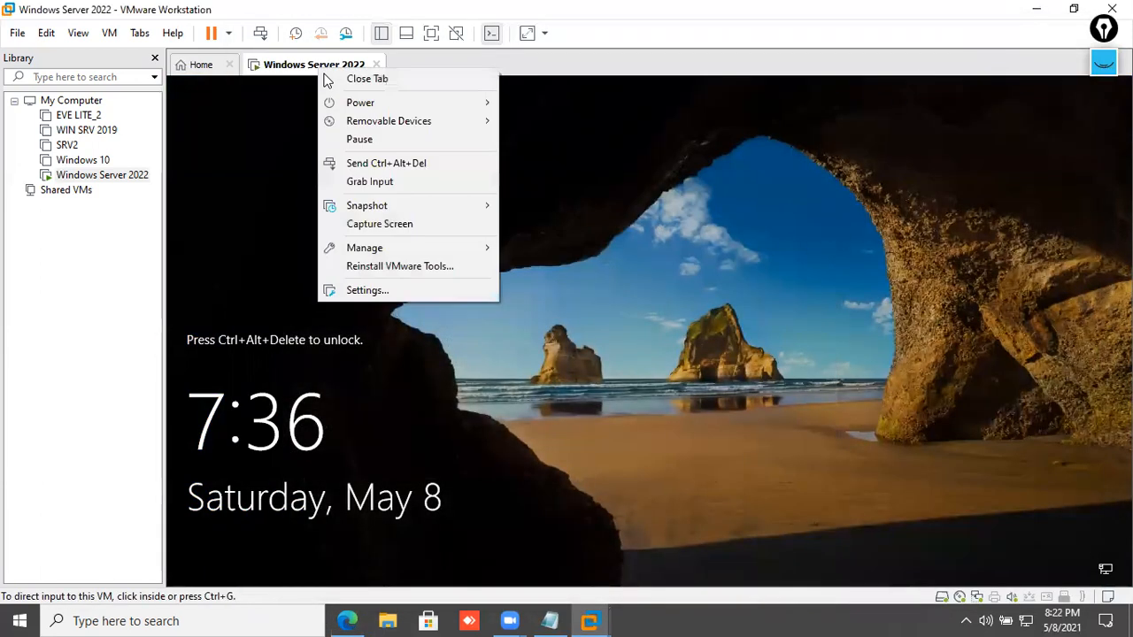
click(366, 171)
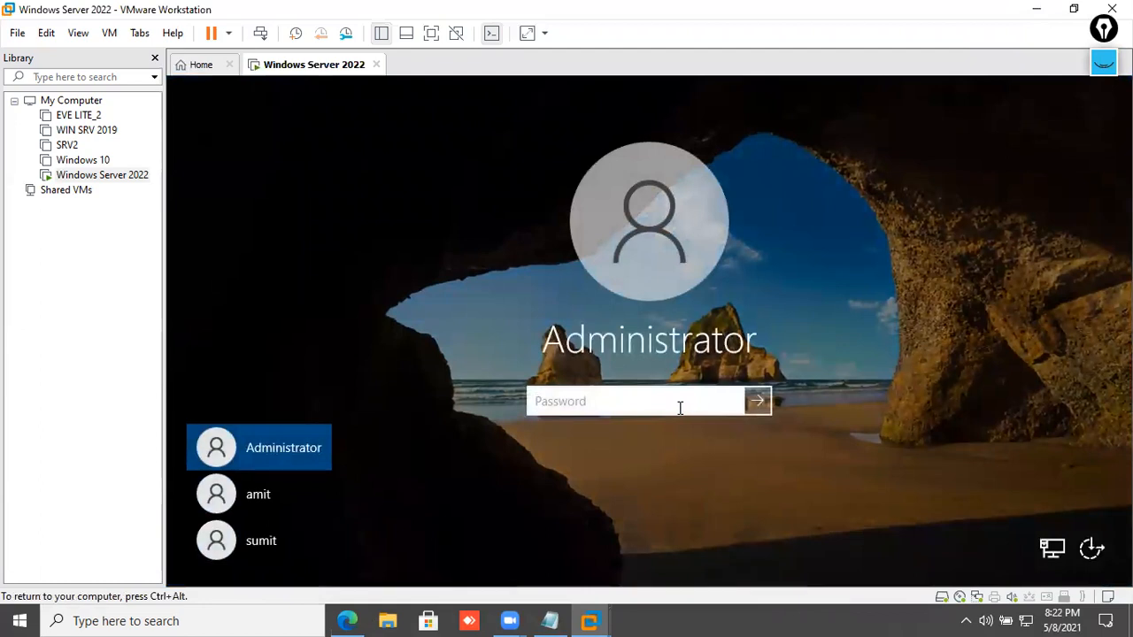
text(********)
key(Return)
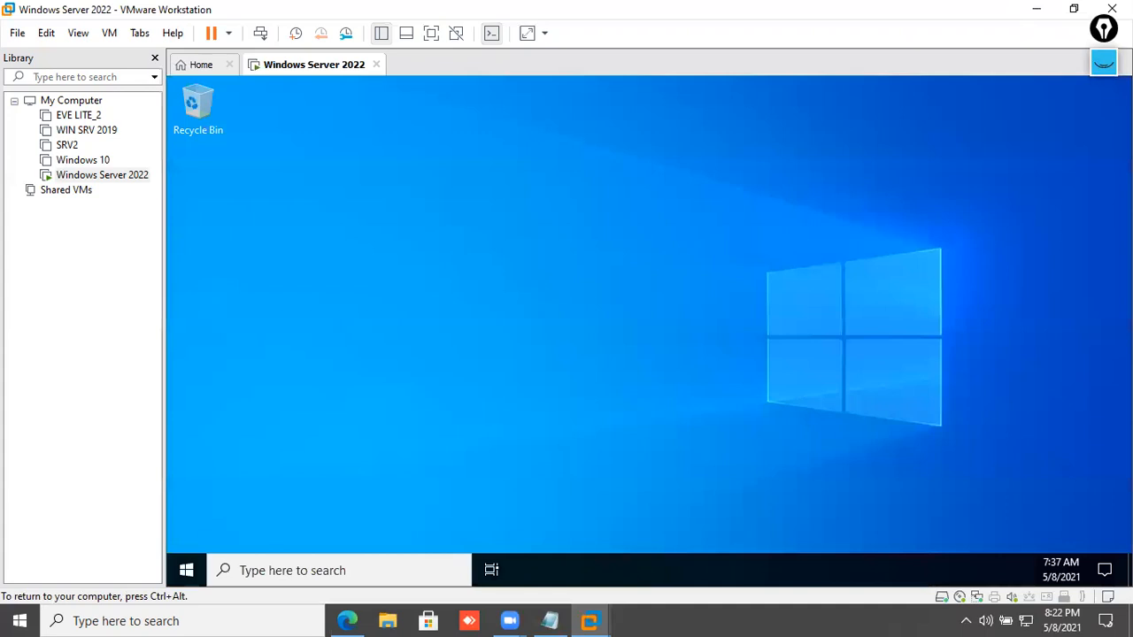
- Refresh the VM desktop and move Server Manager higher on screen
right_click(556, 288)
click(587, 330)
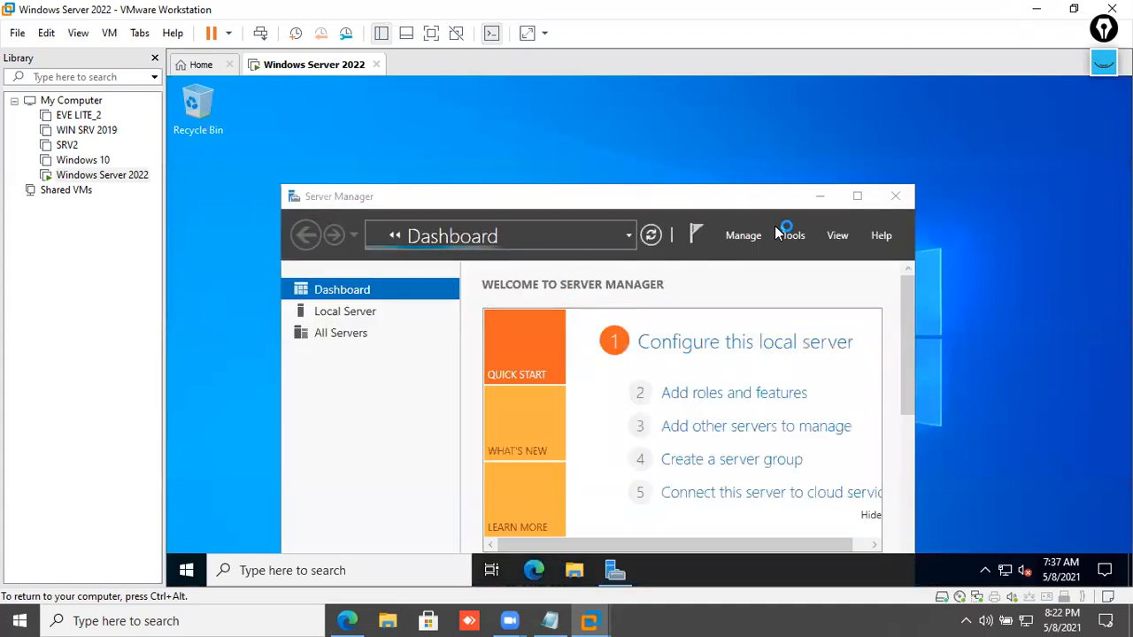
click(856, 196)
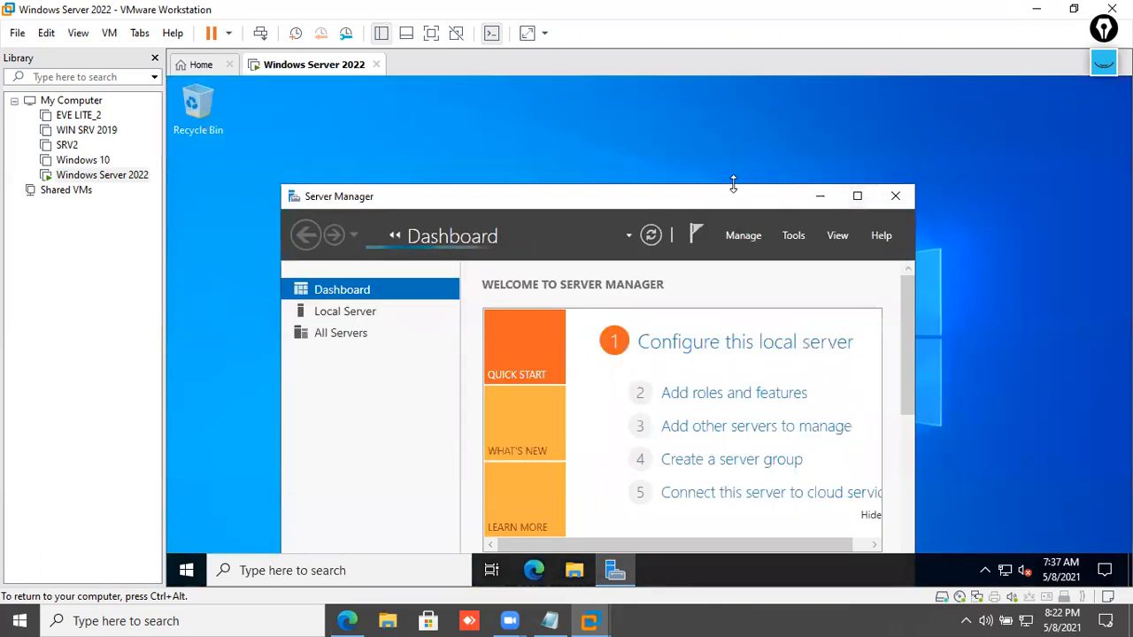
drag(733, 197, 728, 108)
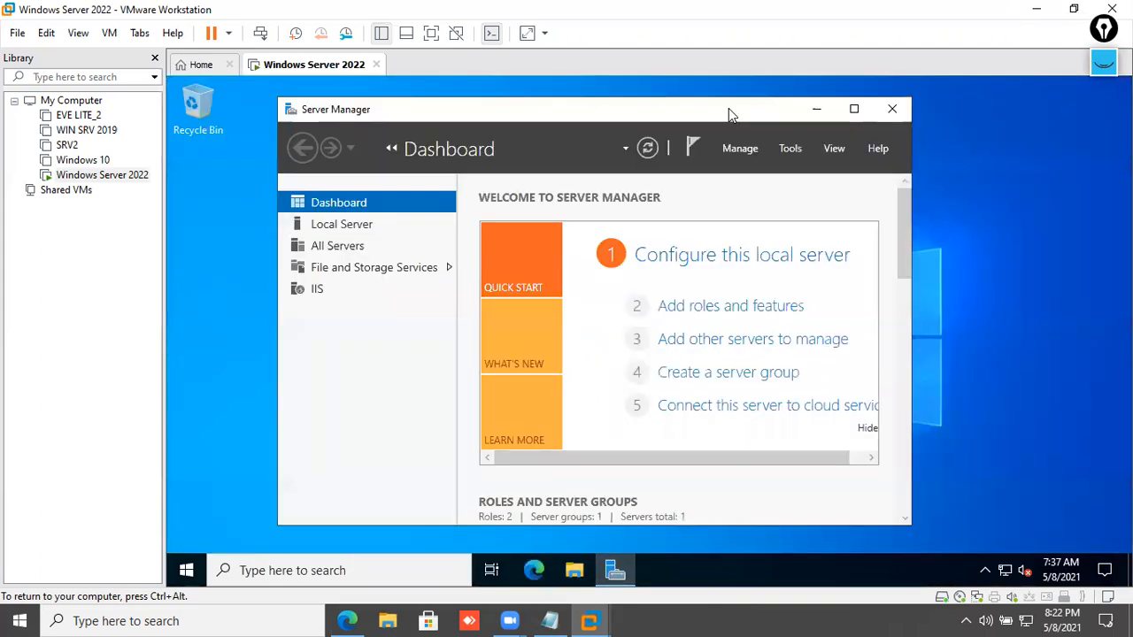
- In Add Roles and Features, select Active Directory Domain Services with its required features
click(742, 310)
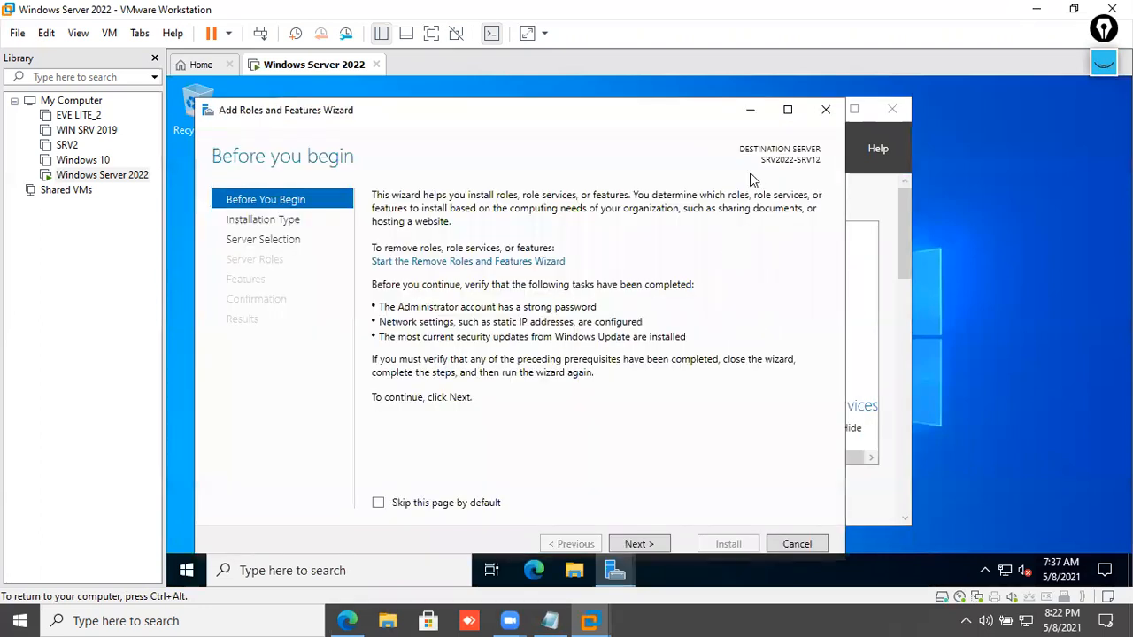
drag(688, 116, 711, 100)
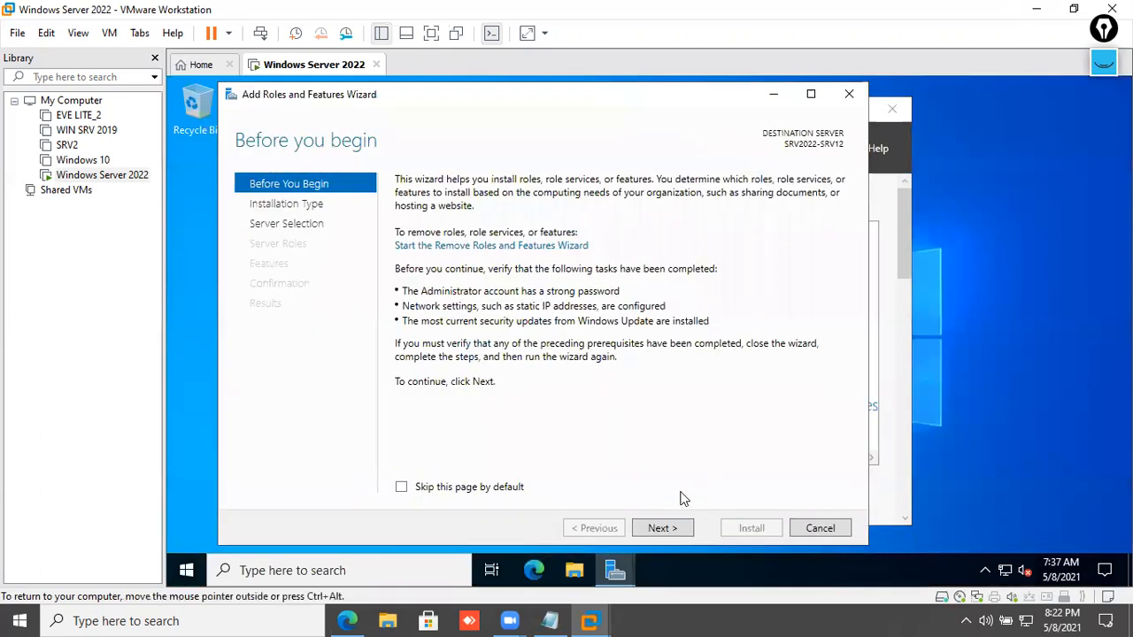
click(670, 528)
click(670, 528)
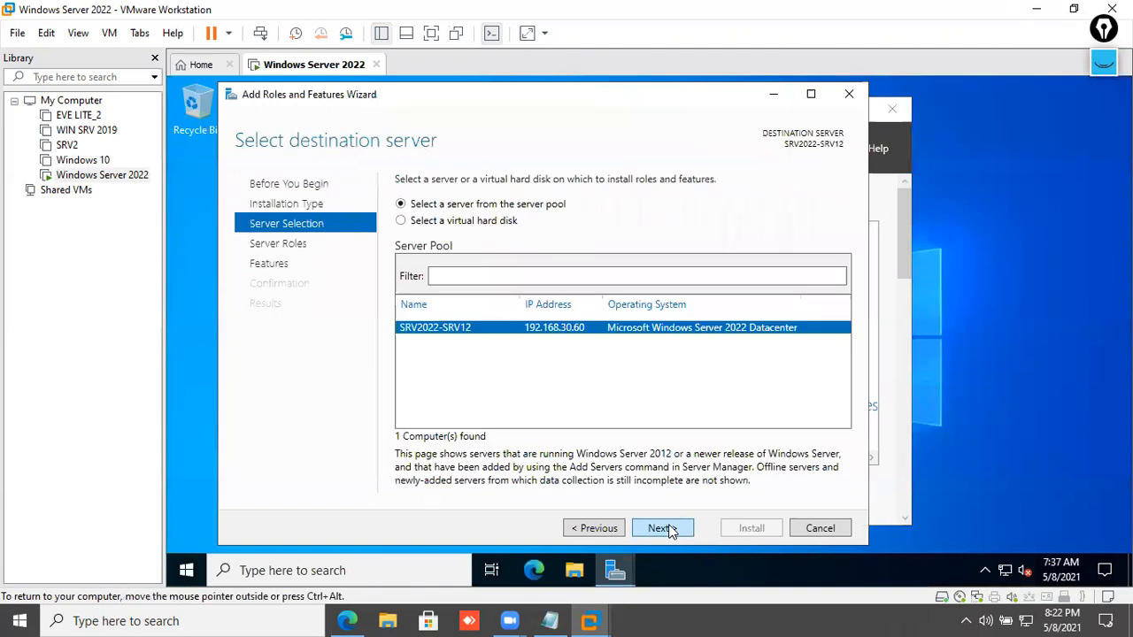
click(670, 528)
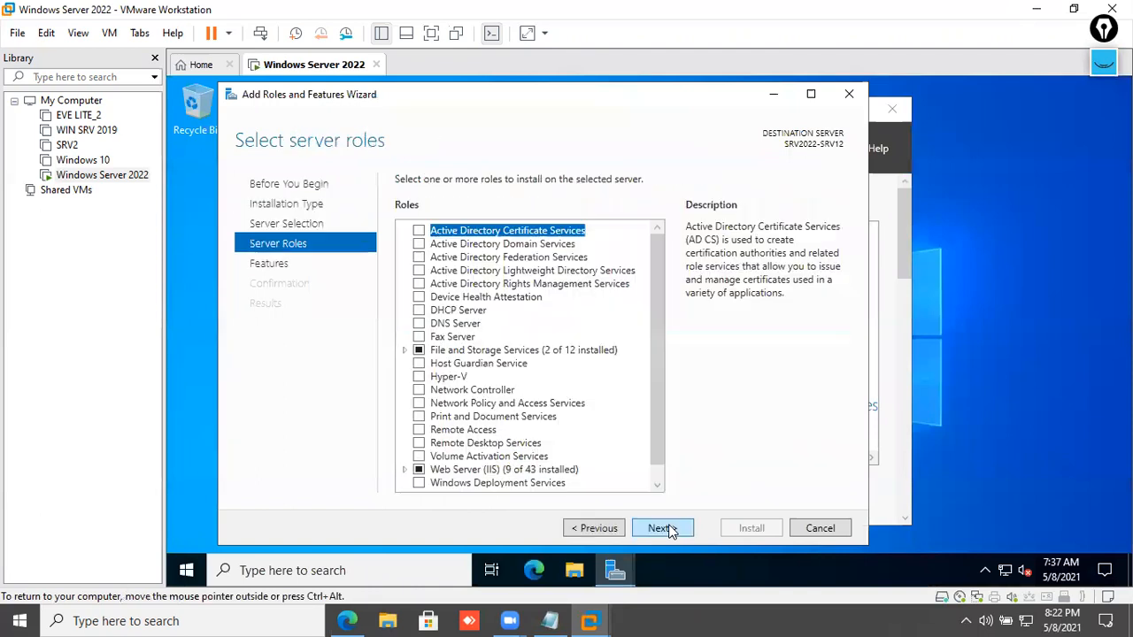
click(442, 245)
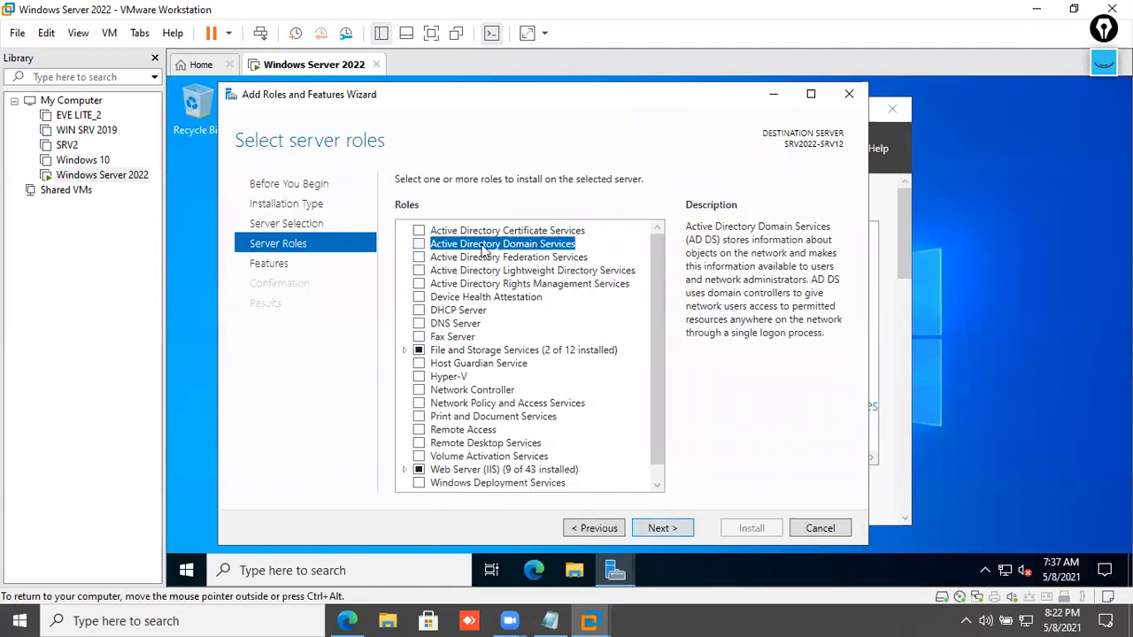
click(420, 244)
click(589, 463)
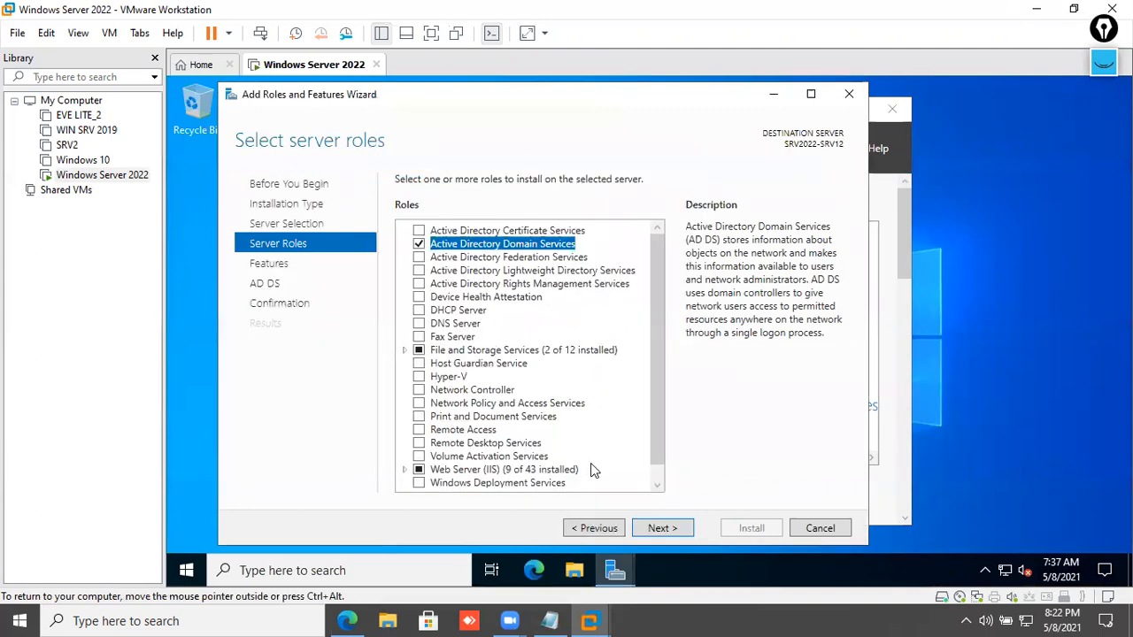
- Allow automatic restart if required and start installing the AD DS role
click(657, 531)
click(657, 530)
click(657, 529)
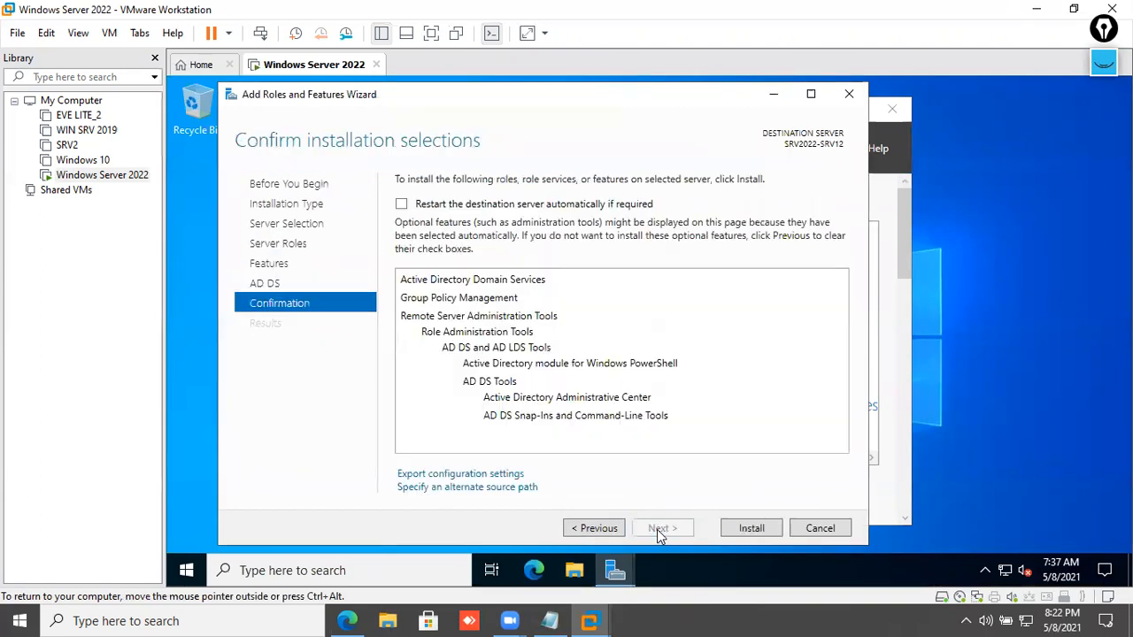
click(459, 206)
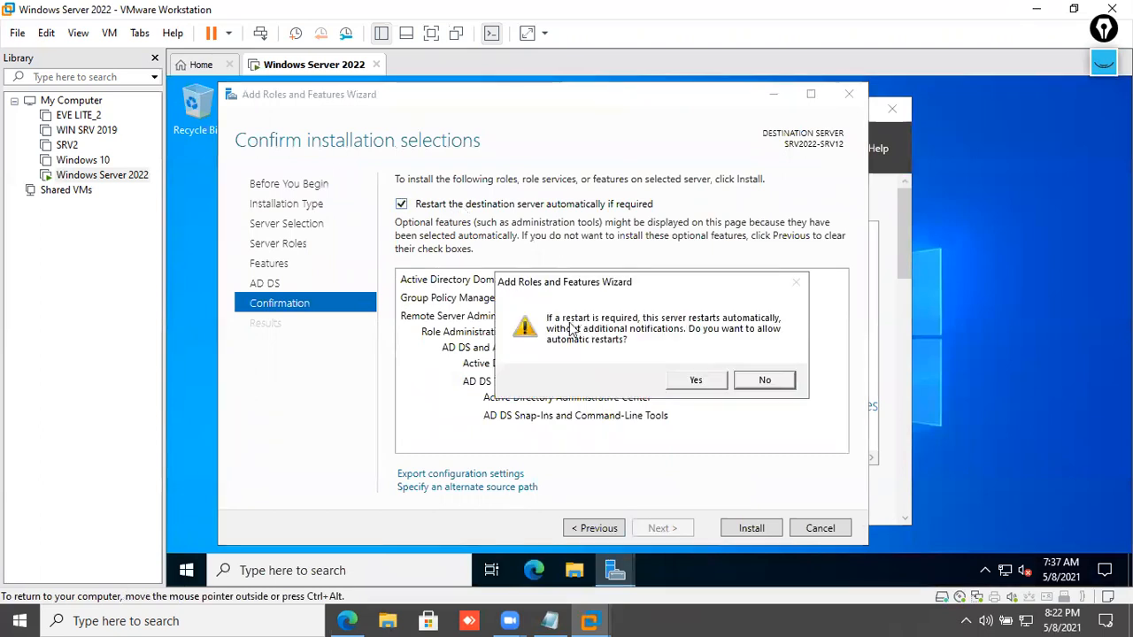
click(696, 383)
click(752, 527)
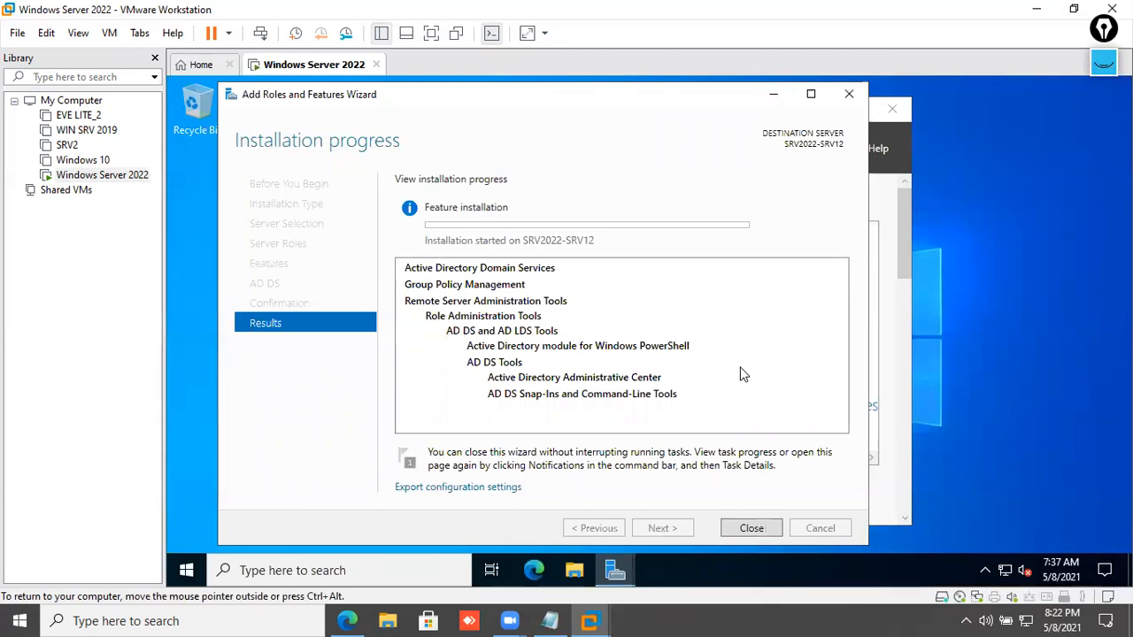
click(363, 618)
click(562, 71)
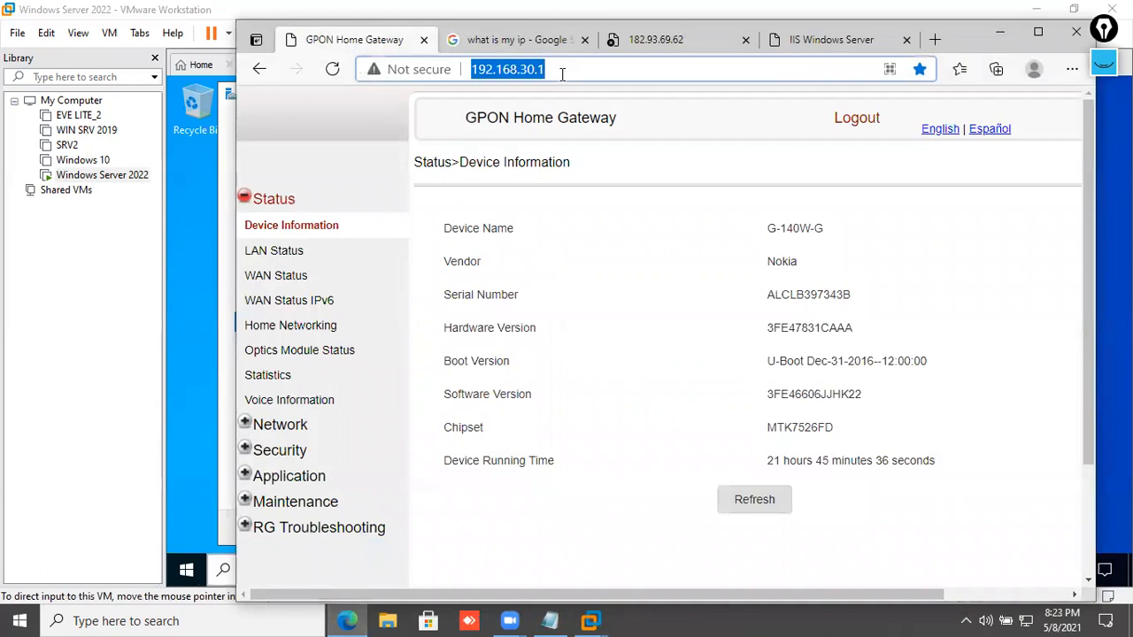
click(802, 39)
click(674, 42)
right_click(668, 96)
click(331, 71)
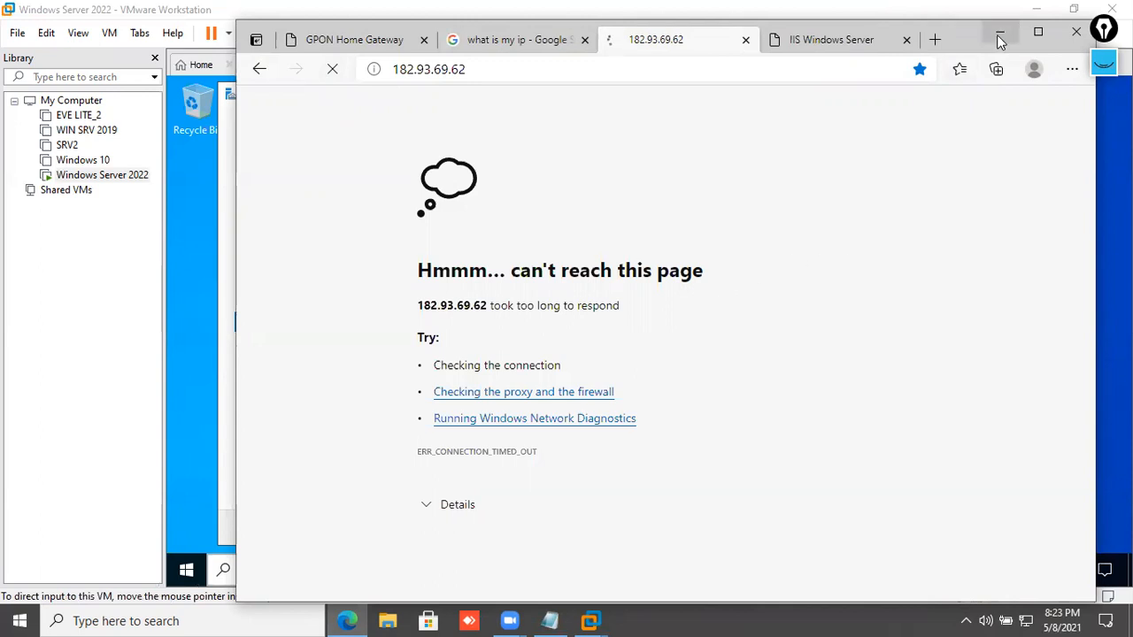
click(829, 46)
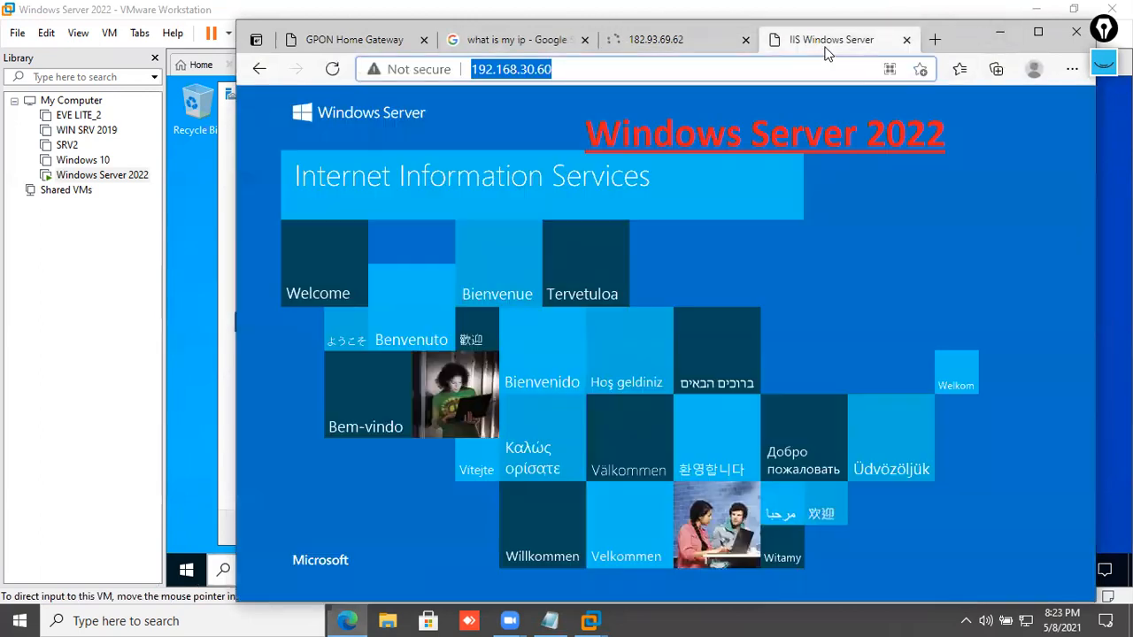
right_click(679, 255)
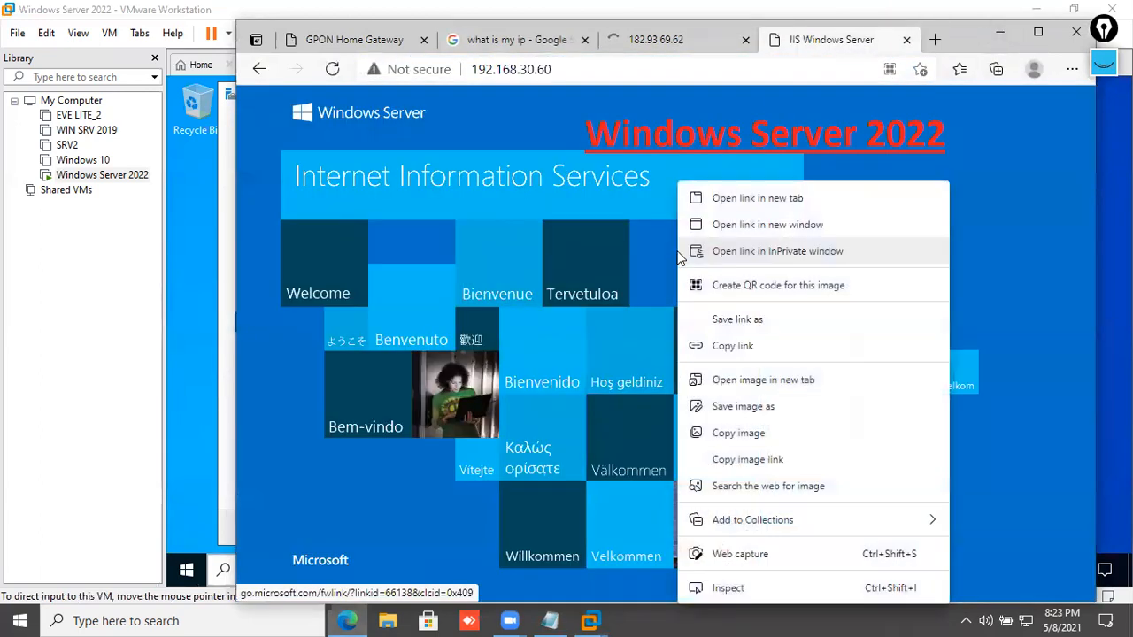
click(1000, 38)
click(1001, 35)
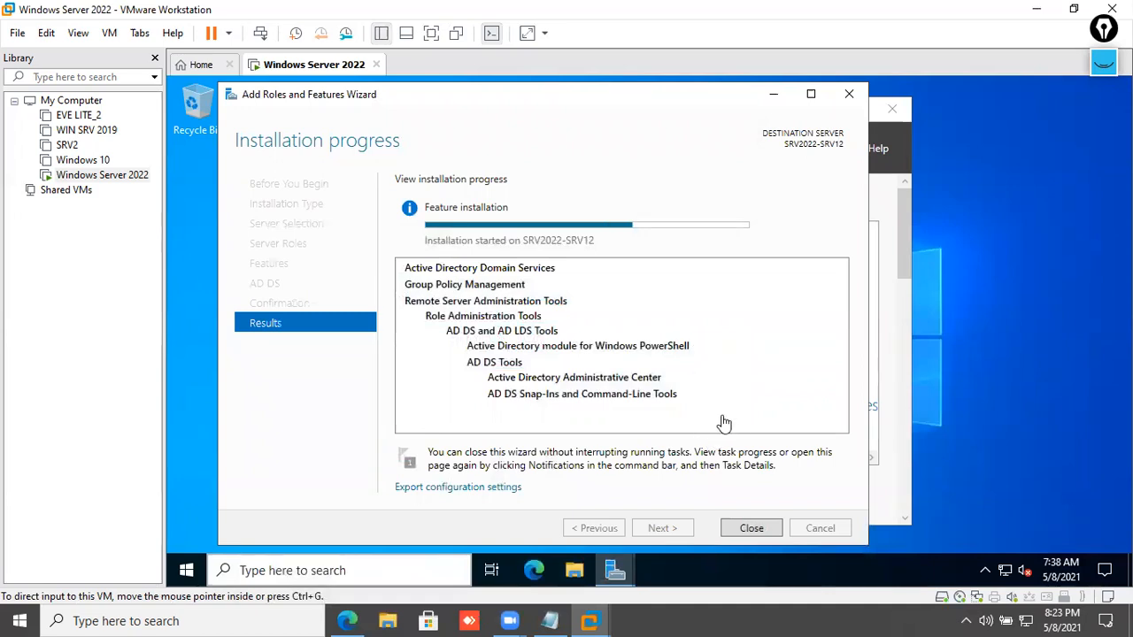
- Once AD DS installation finishes, launch 'Promote this server to a domain controller'
click(683, 373)
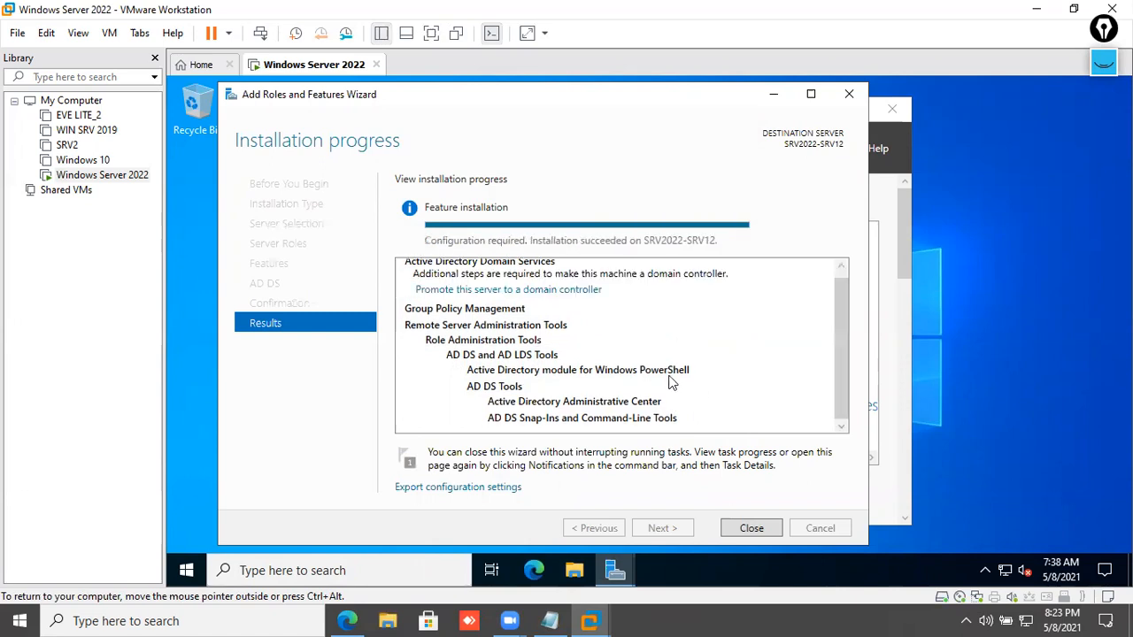
click(539, 289)
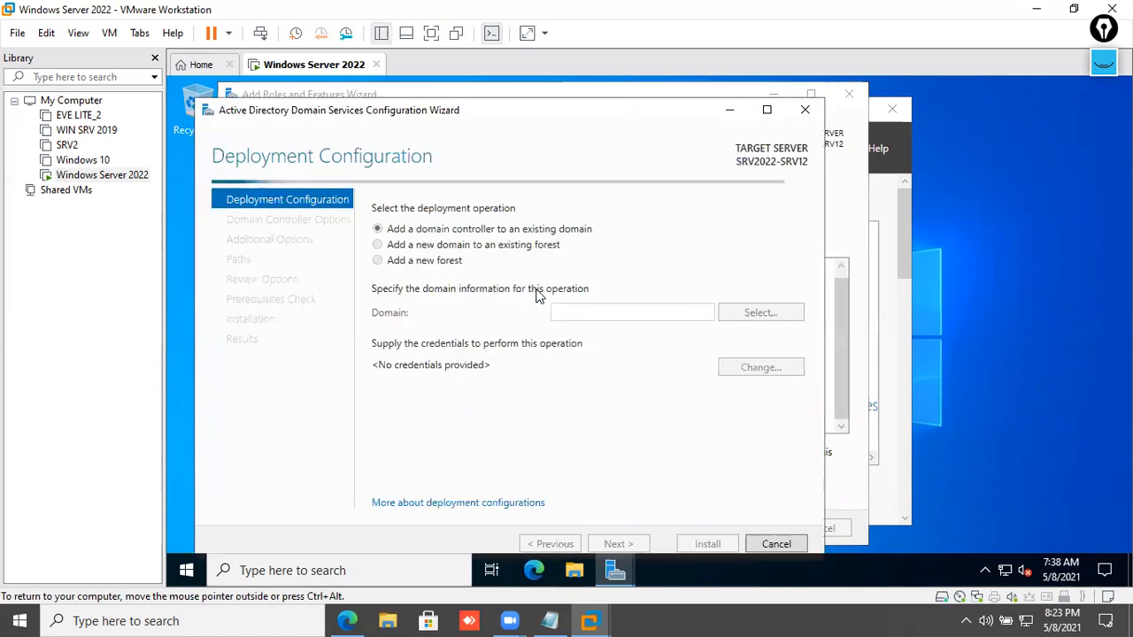
- Add a new forest with root domain sbi.co.in and proceed to Domain Controller Options
click(449, 263)
click(592, 314)
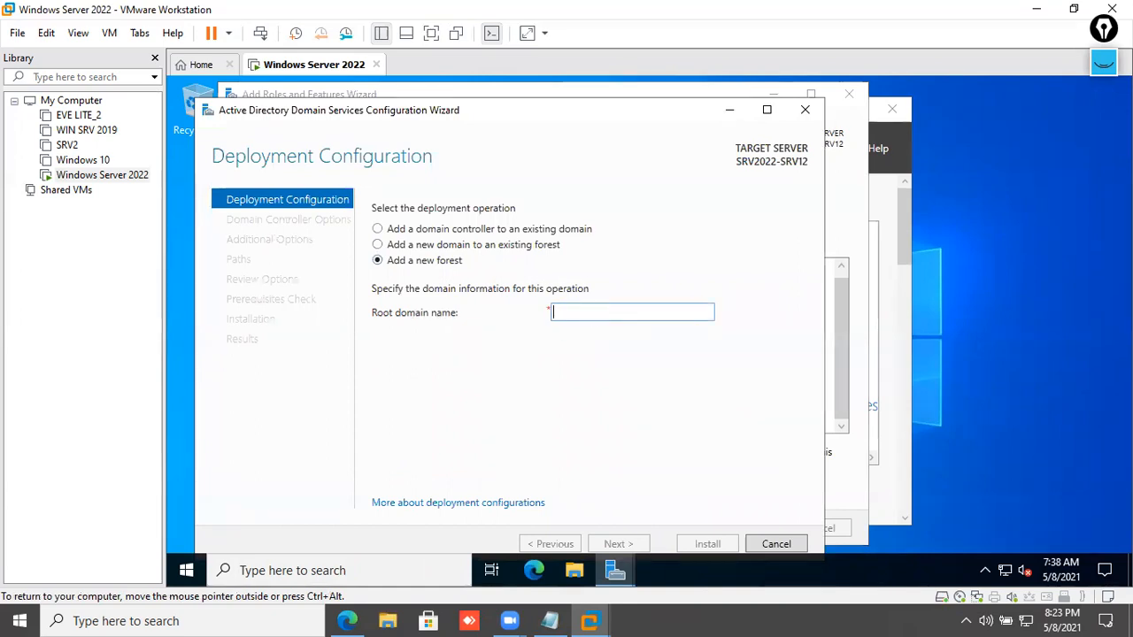
text(srv)
key(BackSpace)
key(BackSpace)
text(S)
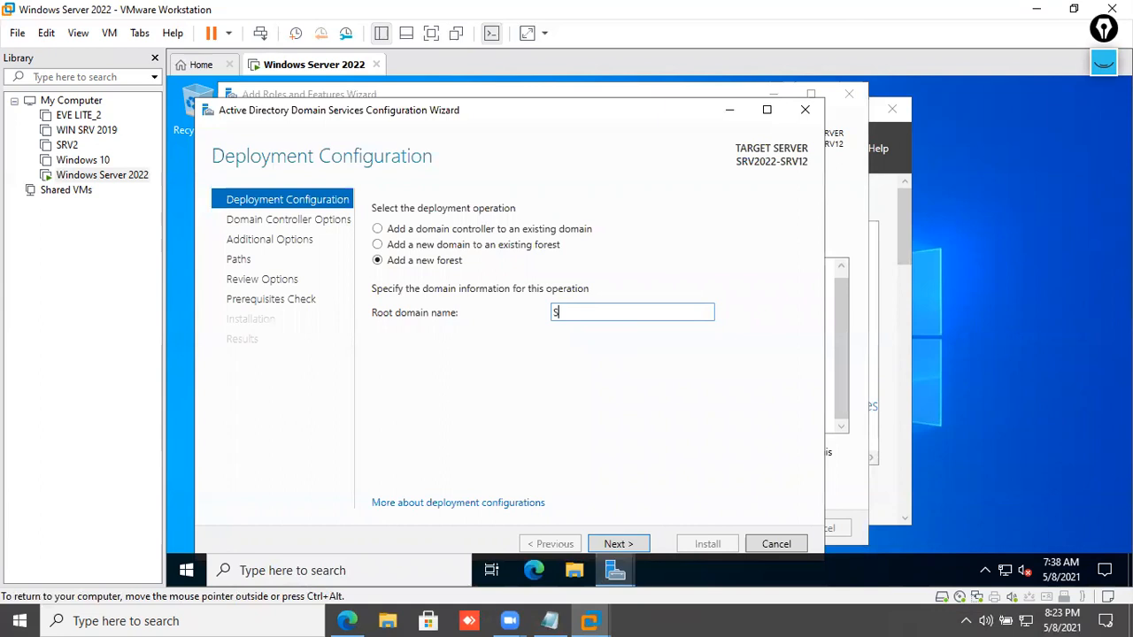
key(BackSpace)
text(s)
click(626, 540)
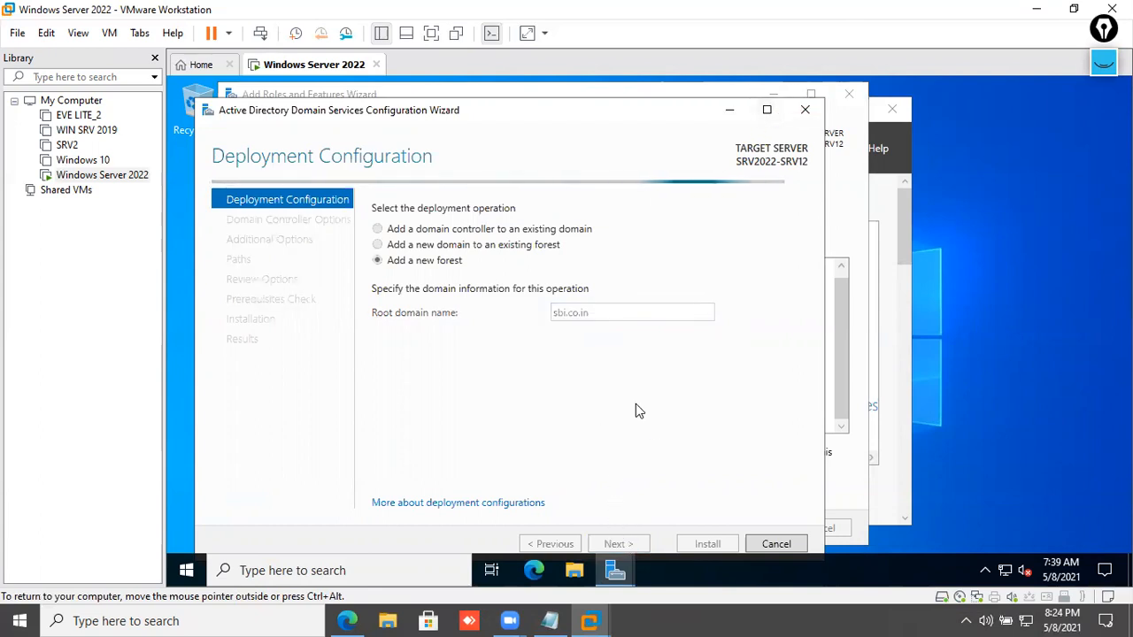
click(609, 386)
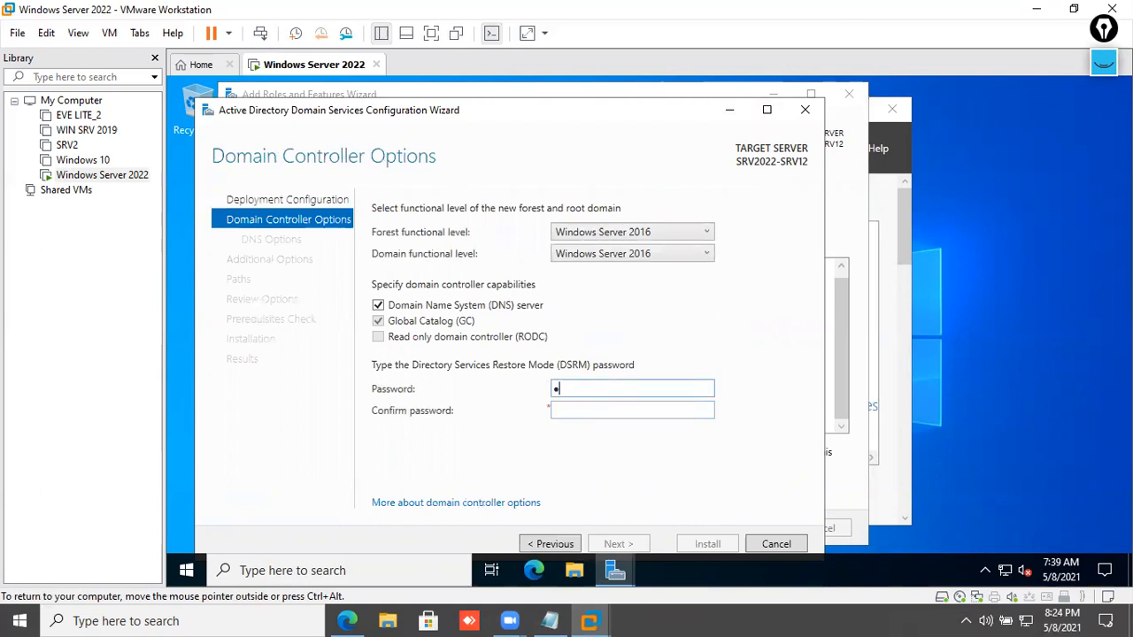
- Confirm the DSRM password, skip DNS delegation, keep NetBIOS name SBI and default paths
key(Tab)
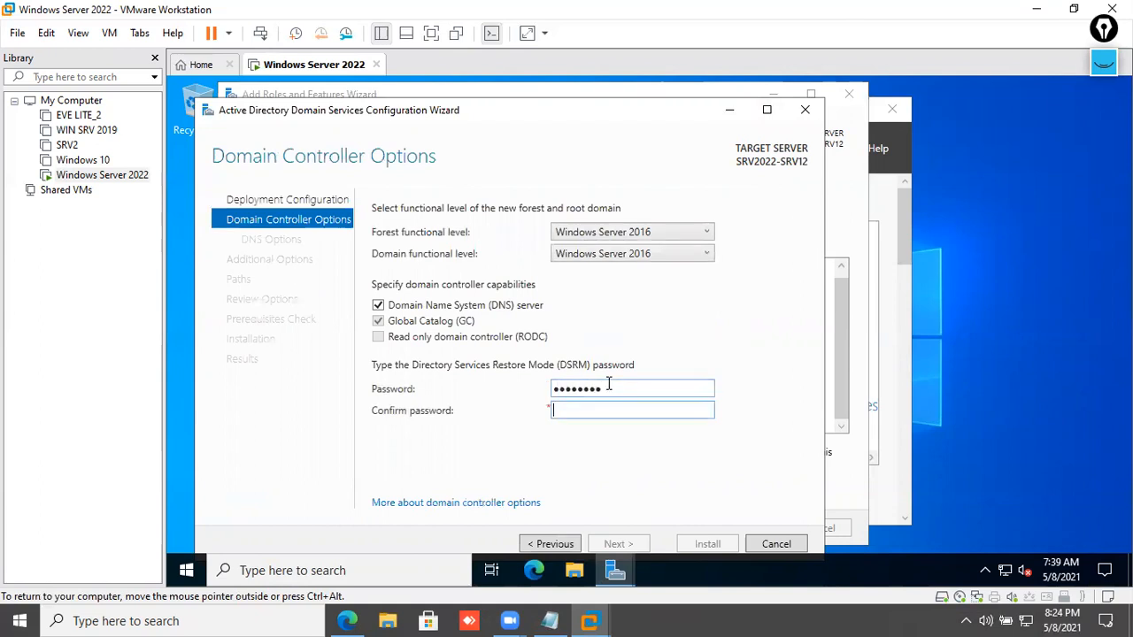
text(••••••••)
key(Return)
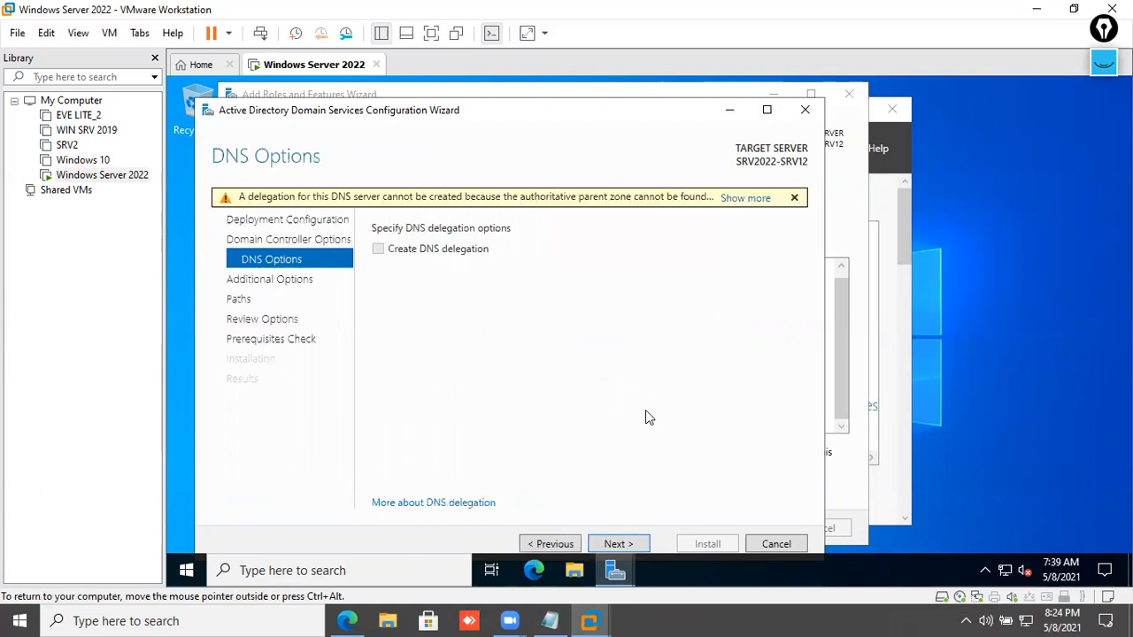
click(613, 543)
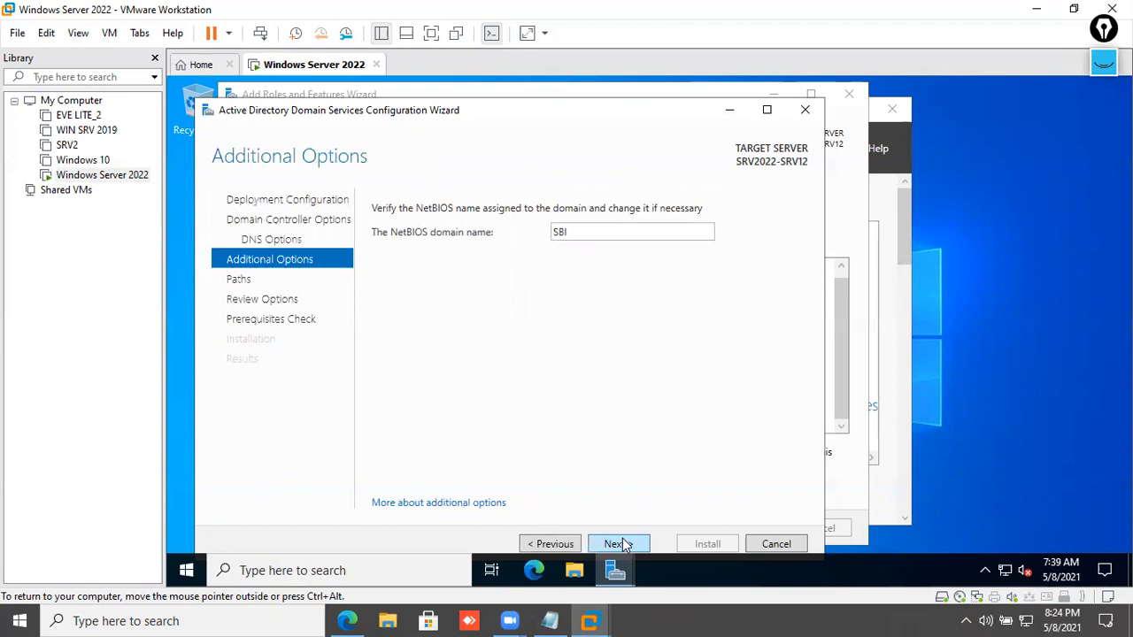
click(622, 543)
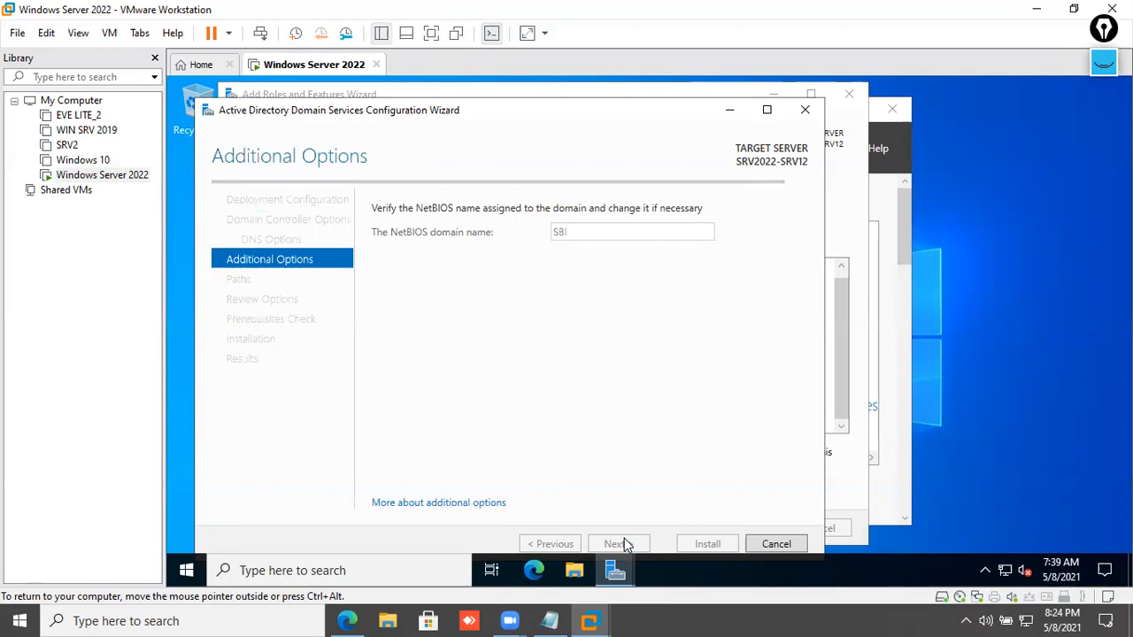
click(623, 544)
- Review the selections, pass the prerequisites check, and start the domain controller installation
scroll(644, 411, down, 1)
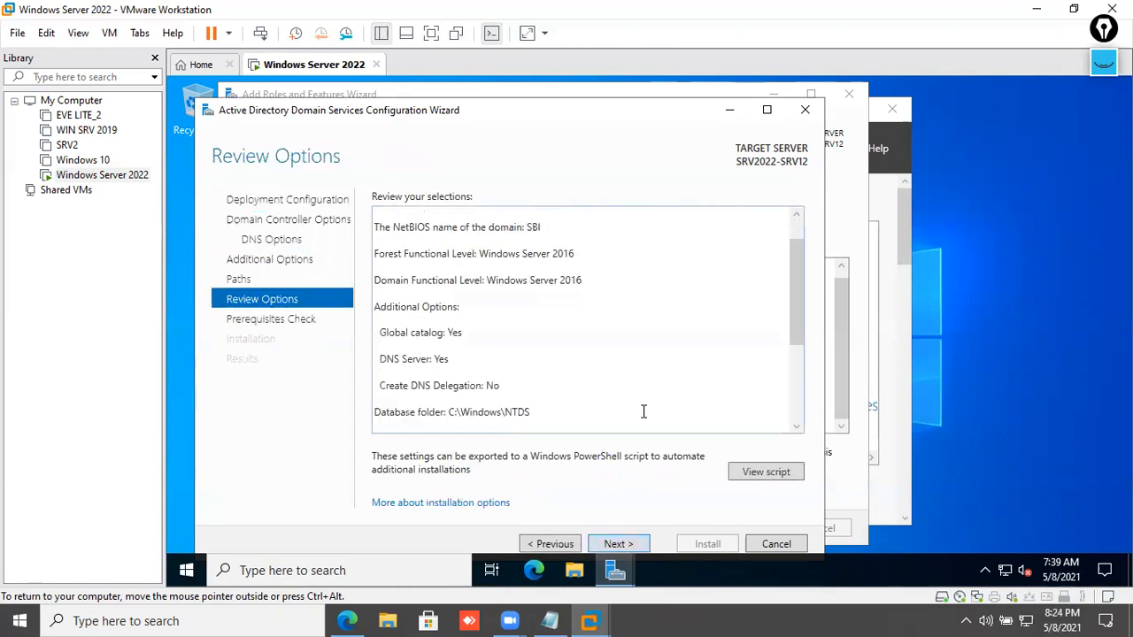
scroll(643, 412, down, 2)
click(641, 542)
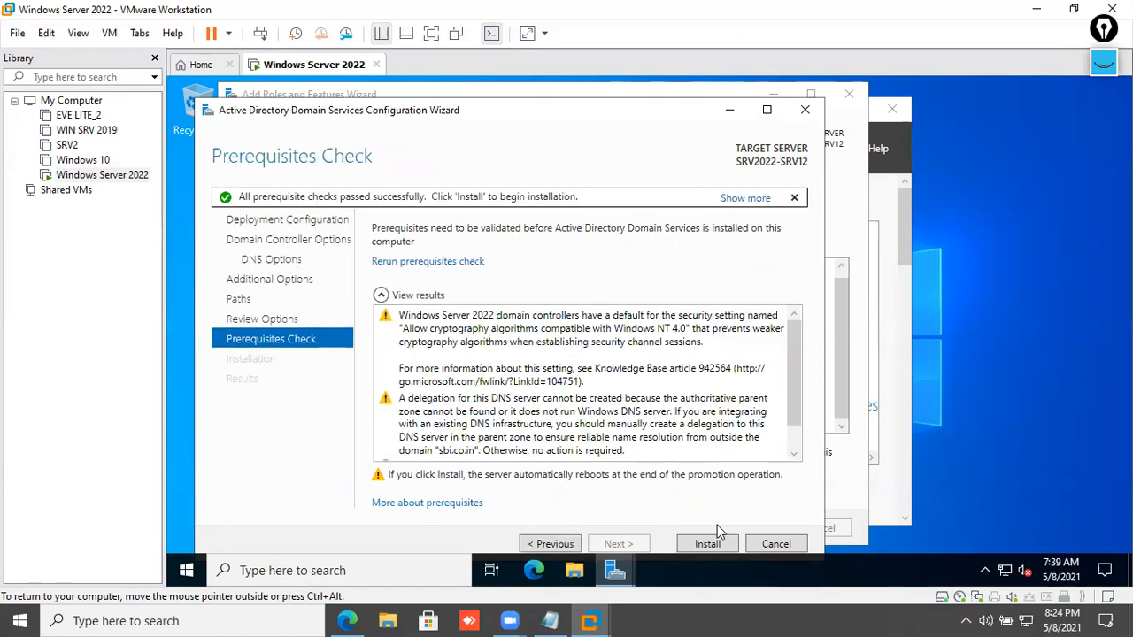
click(708, 545)
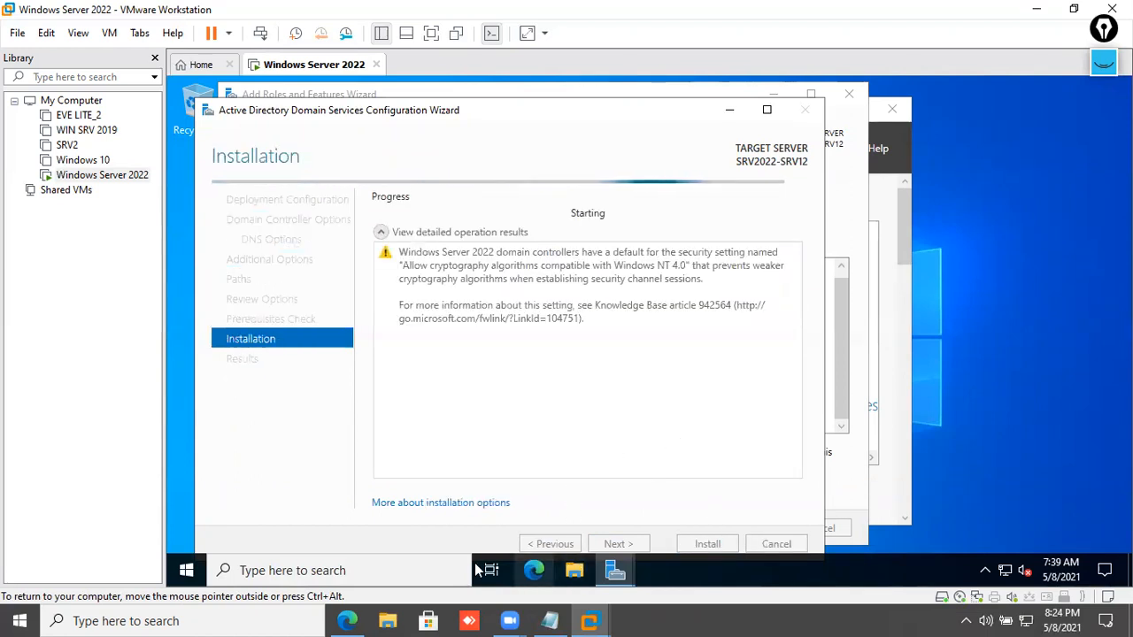
click(347, 621)
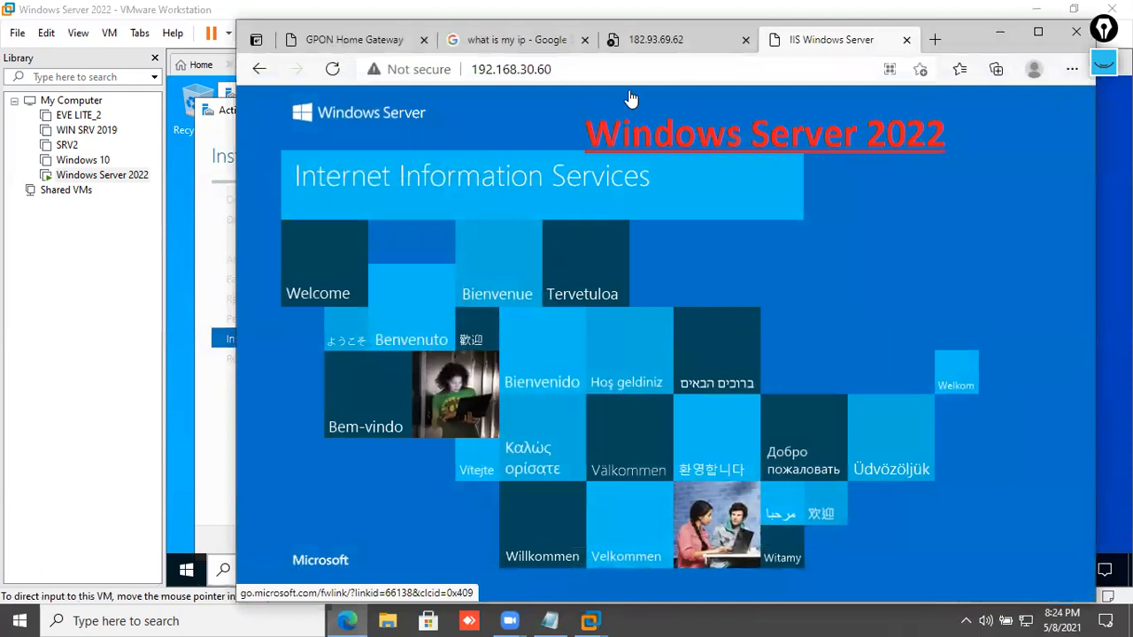
click(704, 41)
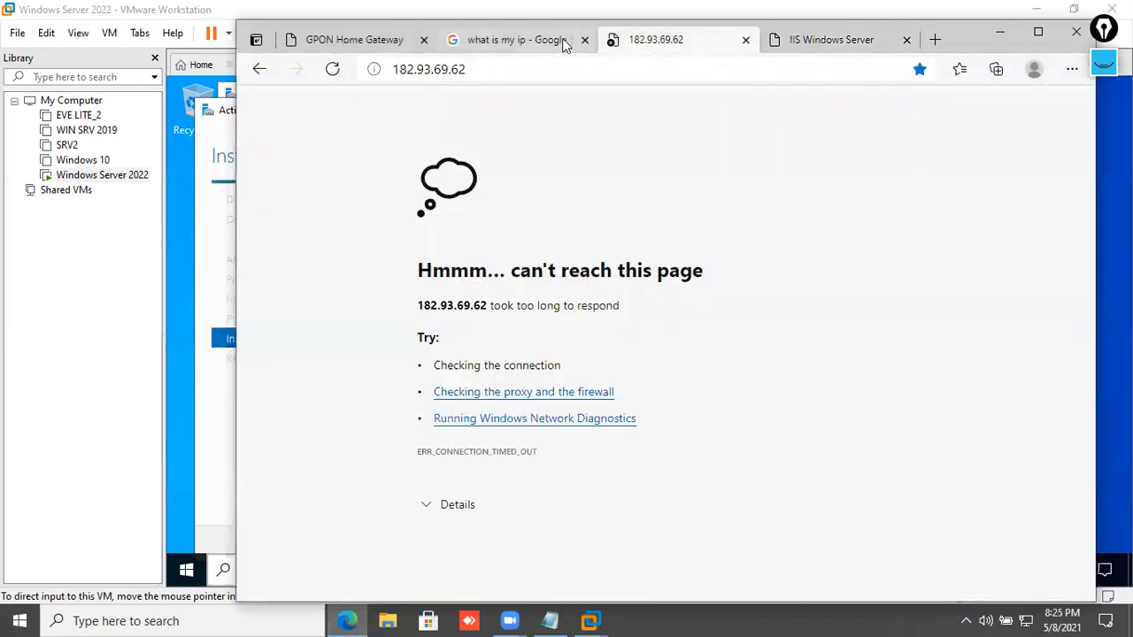
click(525, 44)
click(584, 40)
click(585, 41)
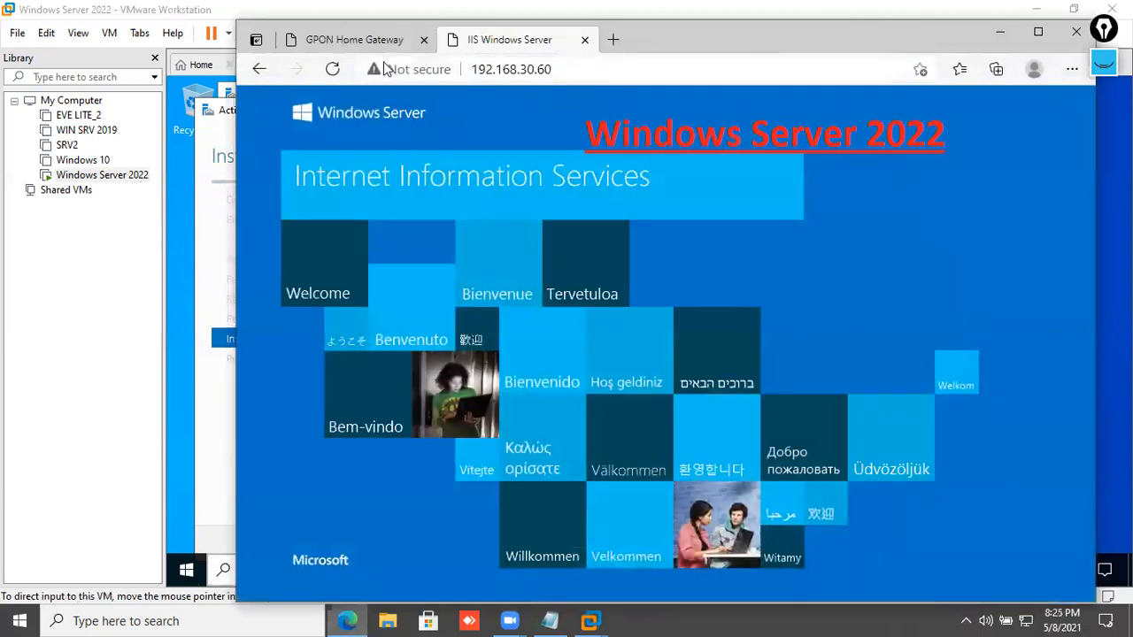
click(354, 40)
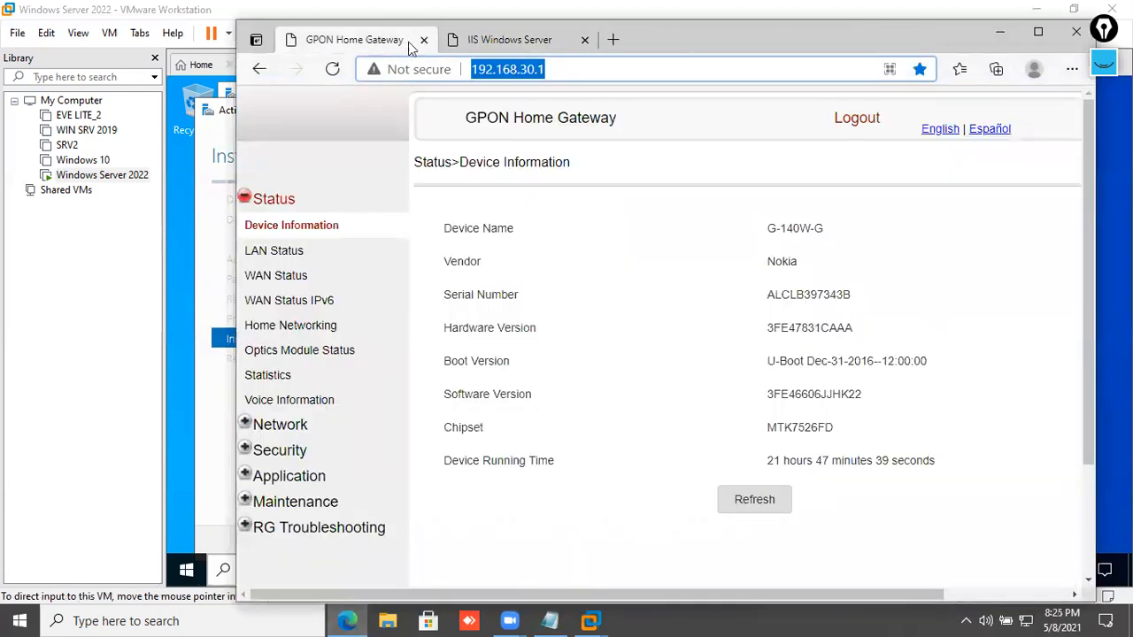
click(332, 72)
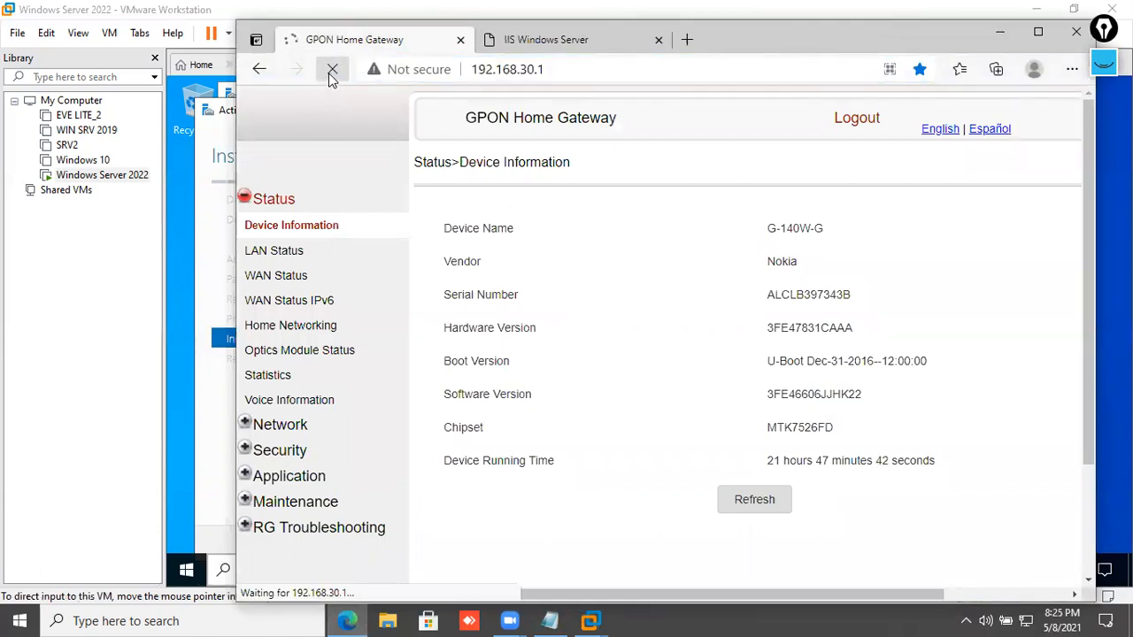
click(1001, 32)
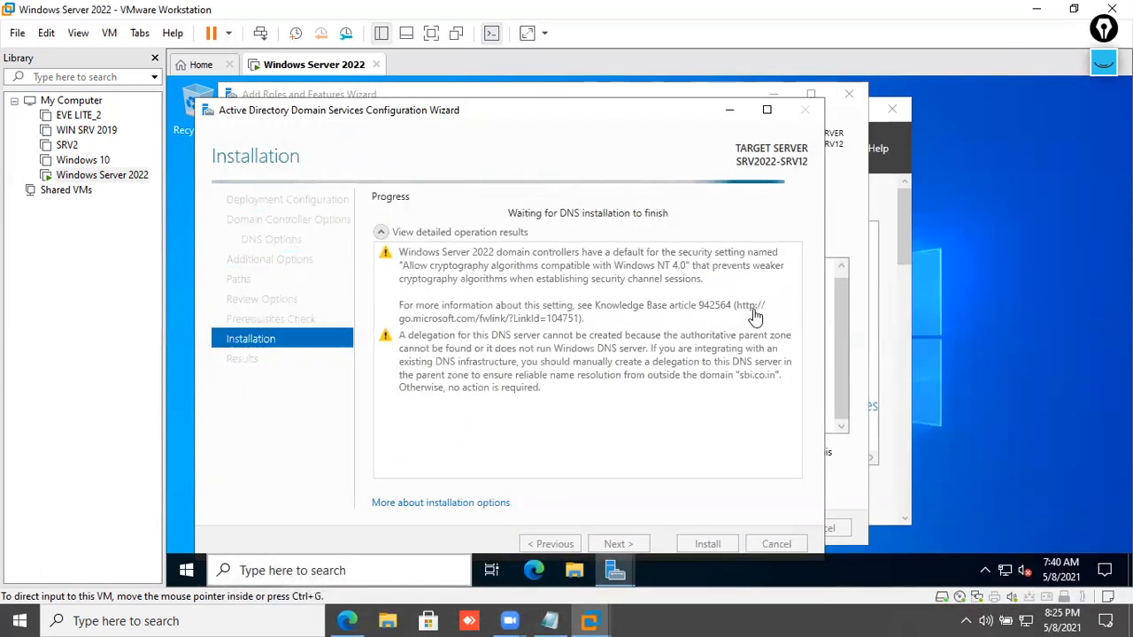
- Maximize the AD DS wizard and watch its progress in full-screen VM view, checking notifications
click(767, 110)
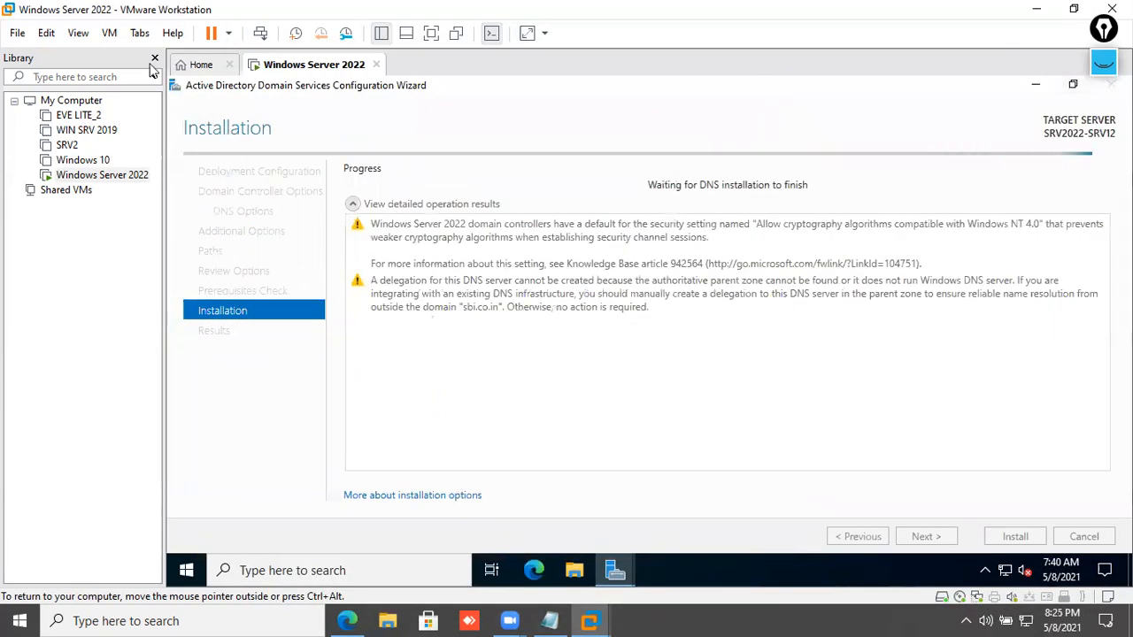
click(78, 33)
click(83, 57)
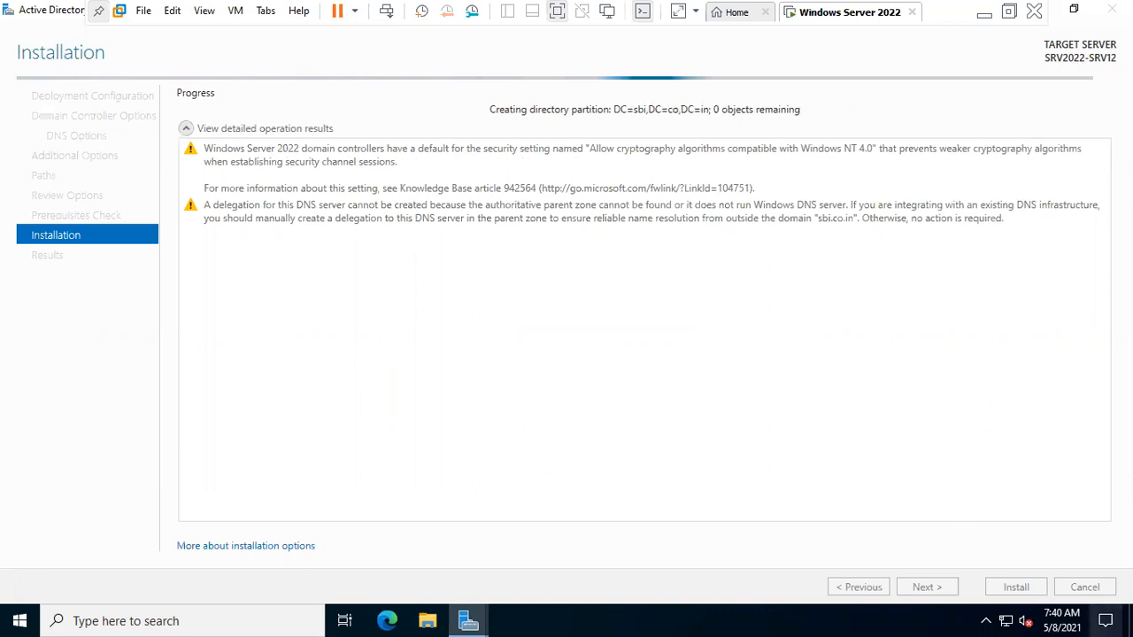
click(1105, 621)
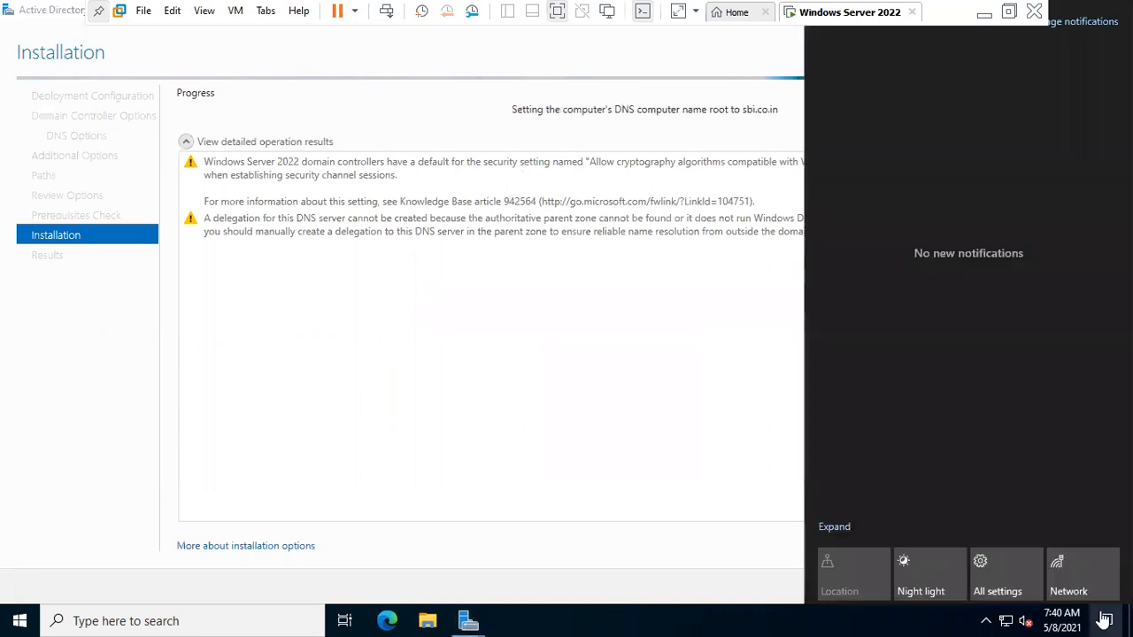
click(670, 437)
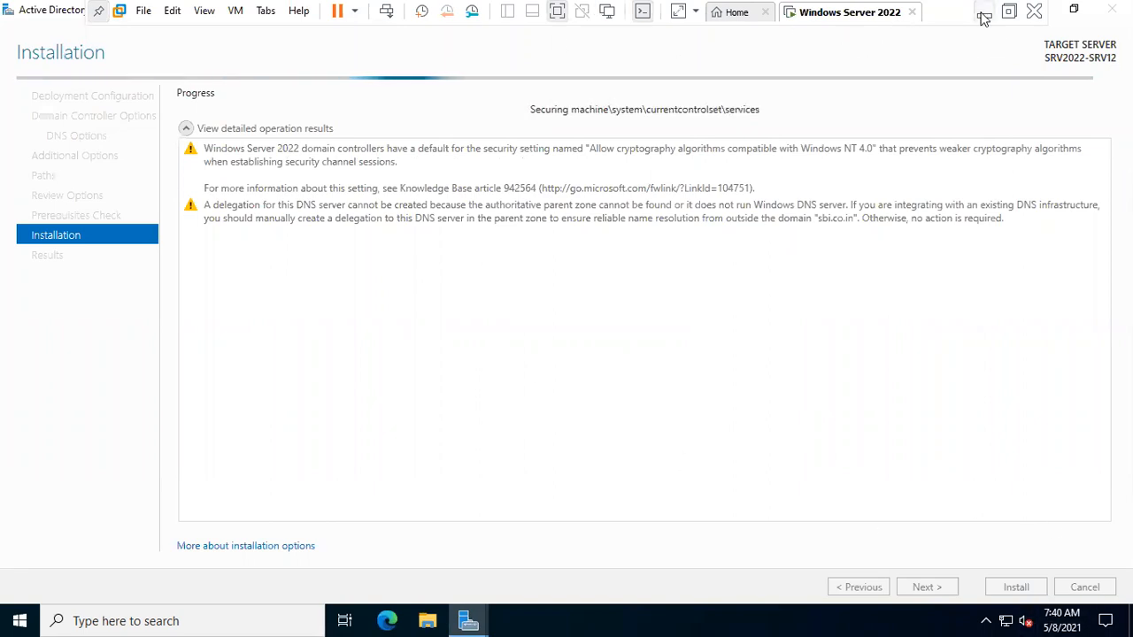
click(1010, 11)
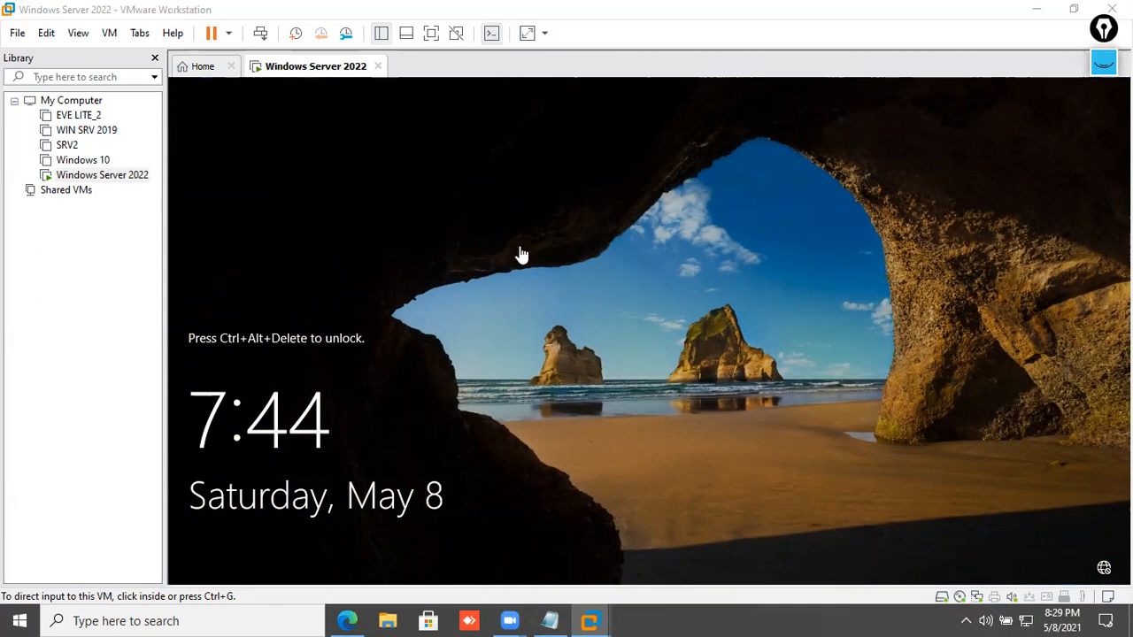
- Send Ctrl+Alt+Del to the VM and sign in with the domain administrator password
right_click(320, 71)
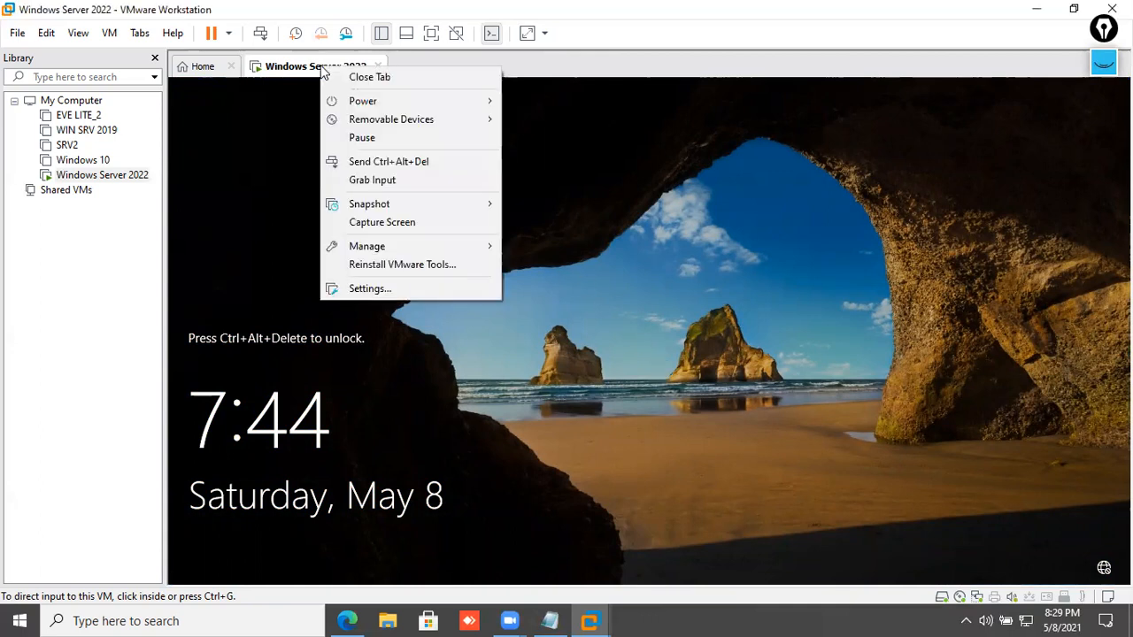
click(321, 68)
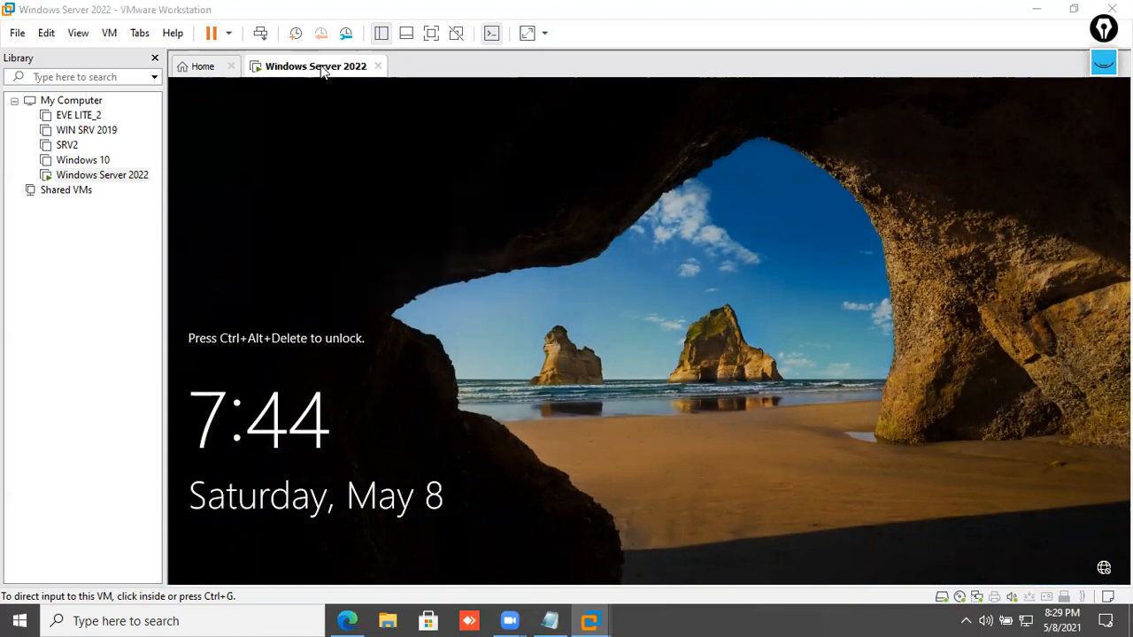
right_click(320, 68)
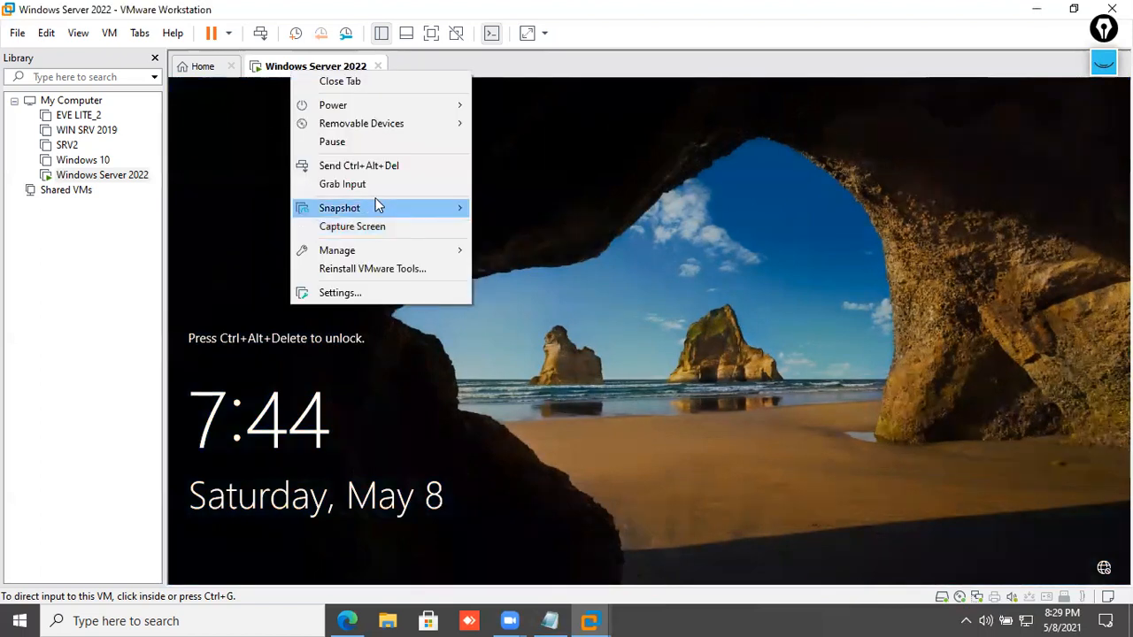
click(374, 165)
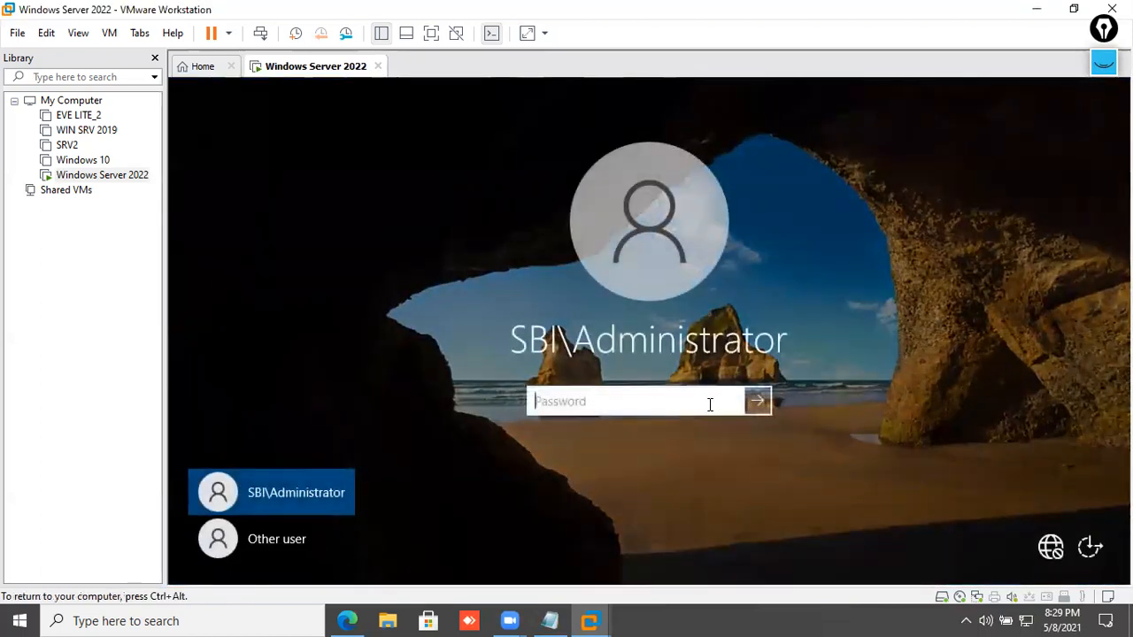
text(*********)
key(Return)
key(Return)
text(*******)
key(Return)
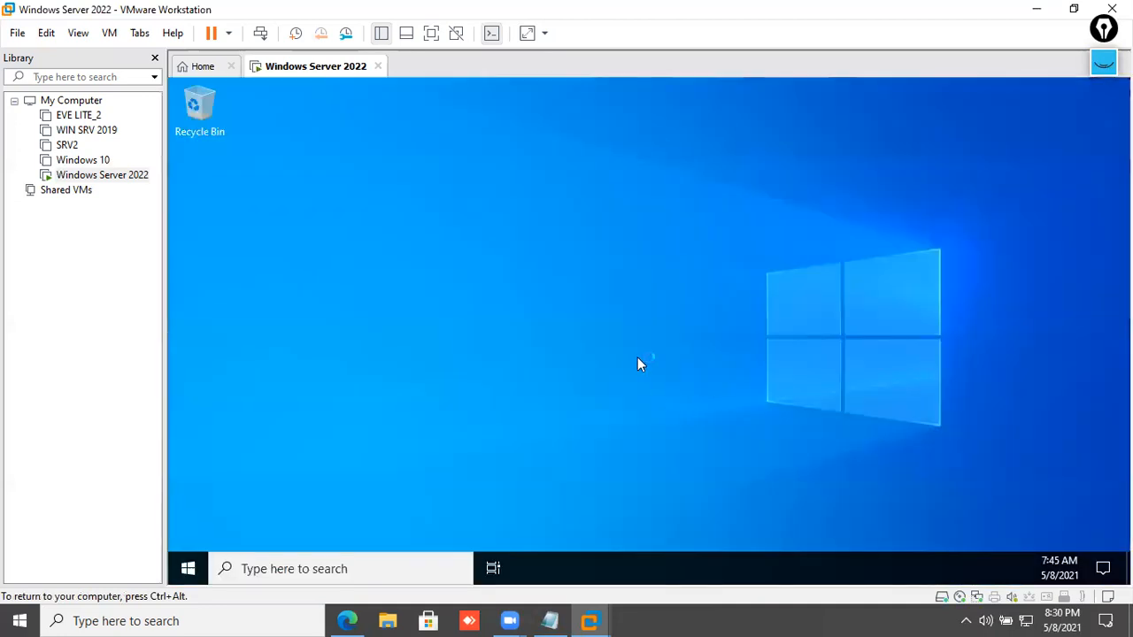
- Refresh the desktop, make the VM full screen, maximize Server Manager and launch Active Directory Users and Computers
right_click(568, 269)
click(589, 319)
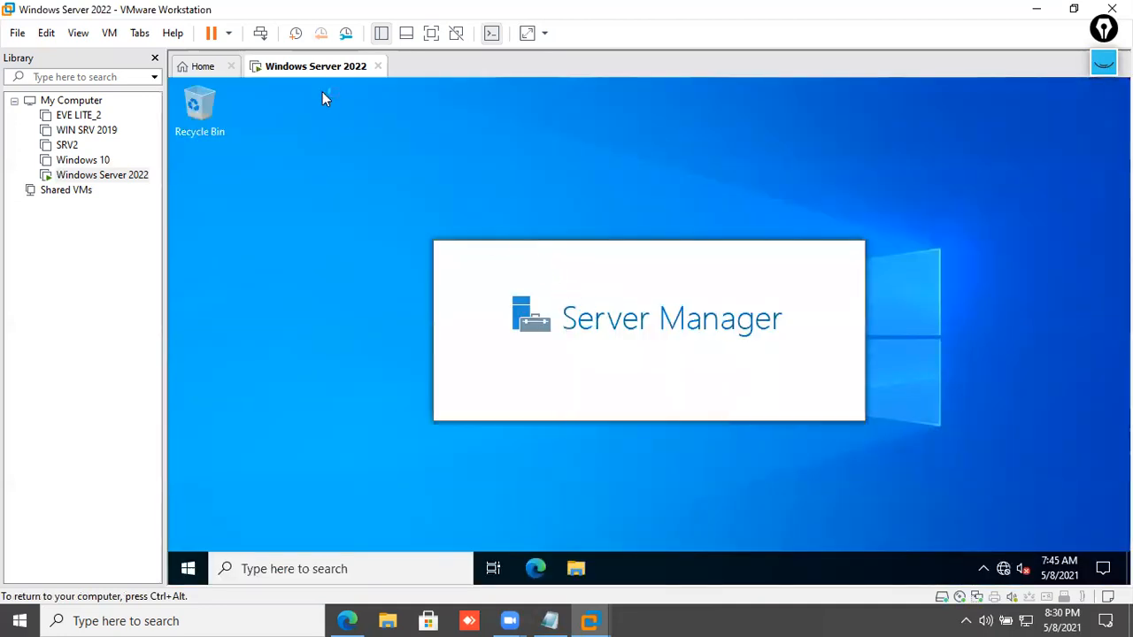
click(77, 33)
click(89, 56)
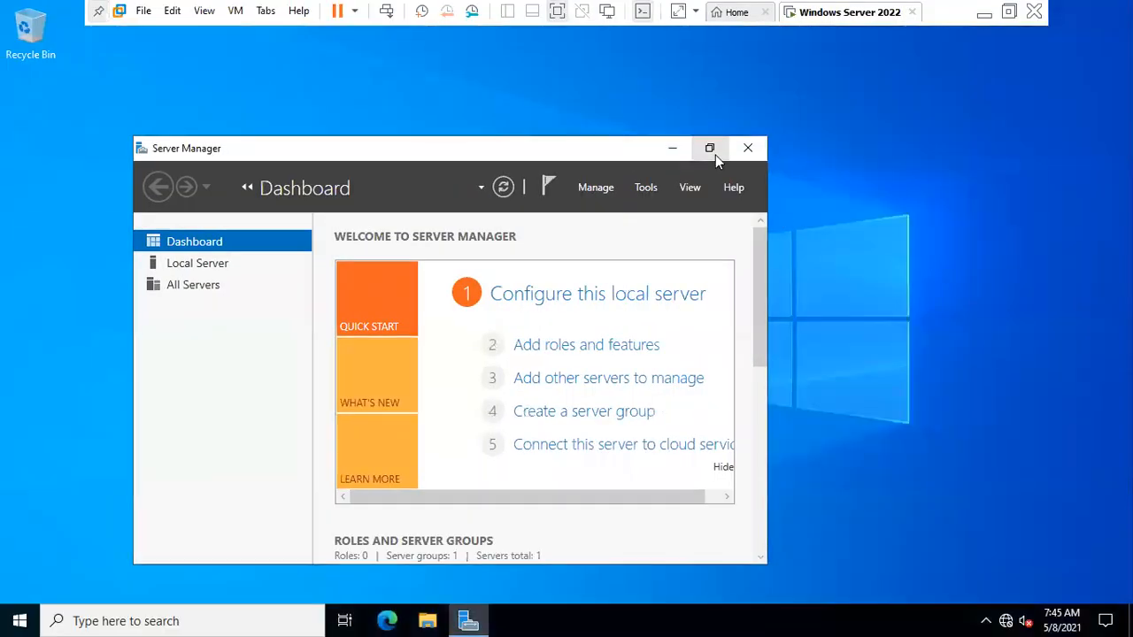
click(711, 147)
click(1008, 47)
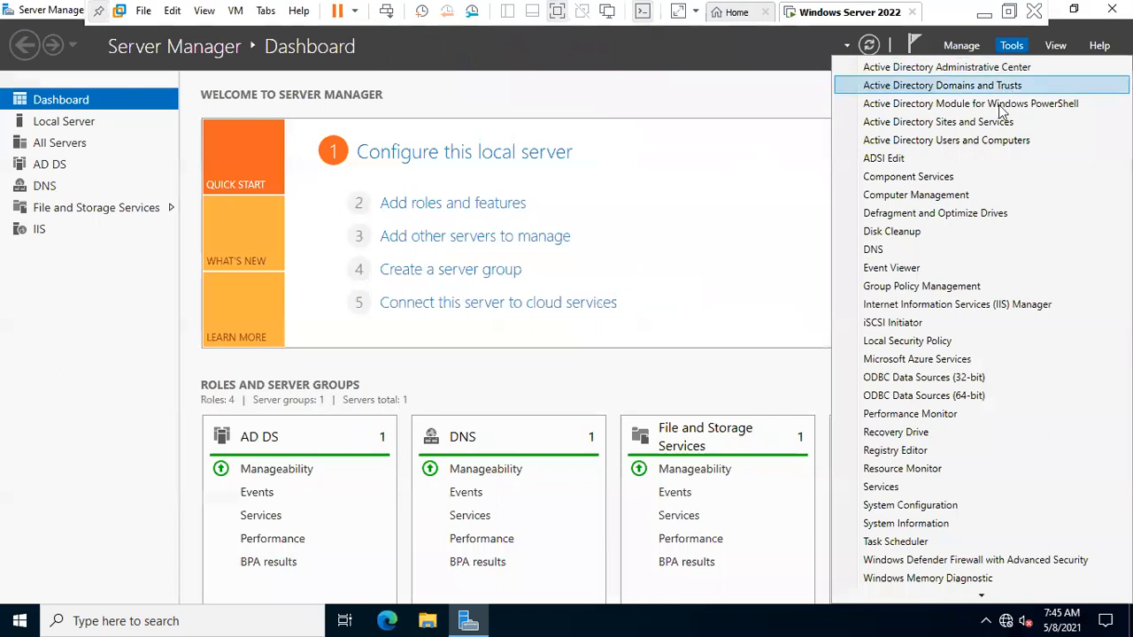
click(974, 139)
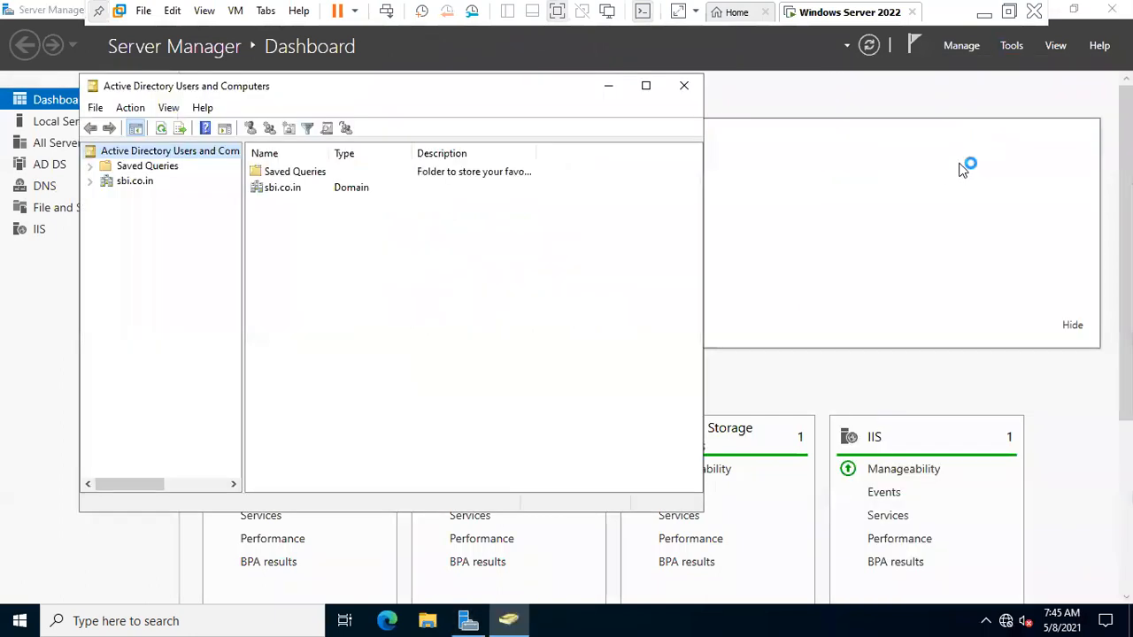
- Maximize the console and browse sbi.co.in's Users container, selecting accounts and groups, then refresh it
click(647, 86)
double_click(223, 109)
double_click(254, 171)
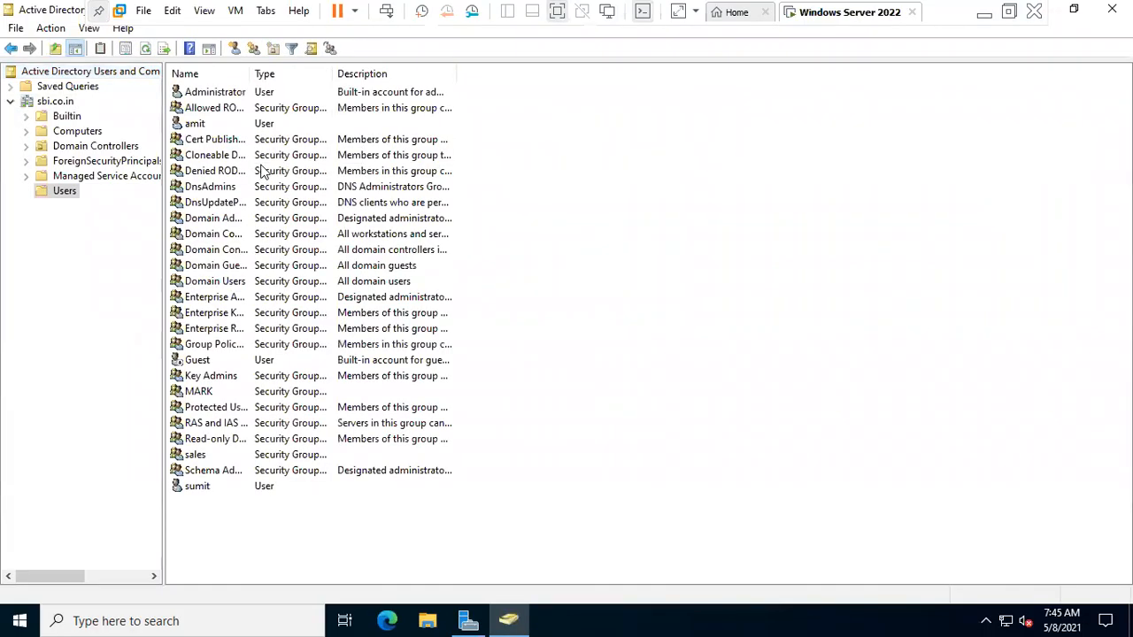
click(245, 126)
click(229, 492)
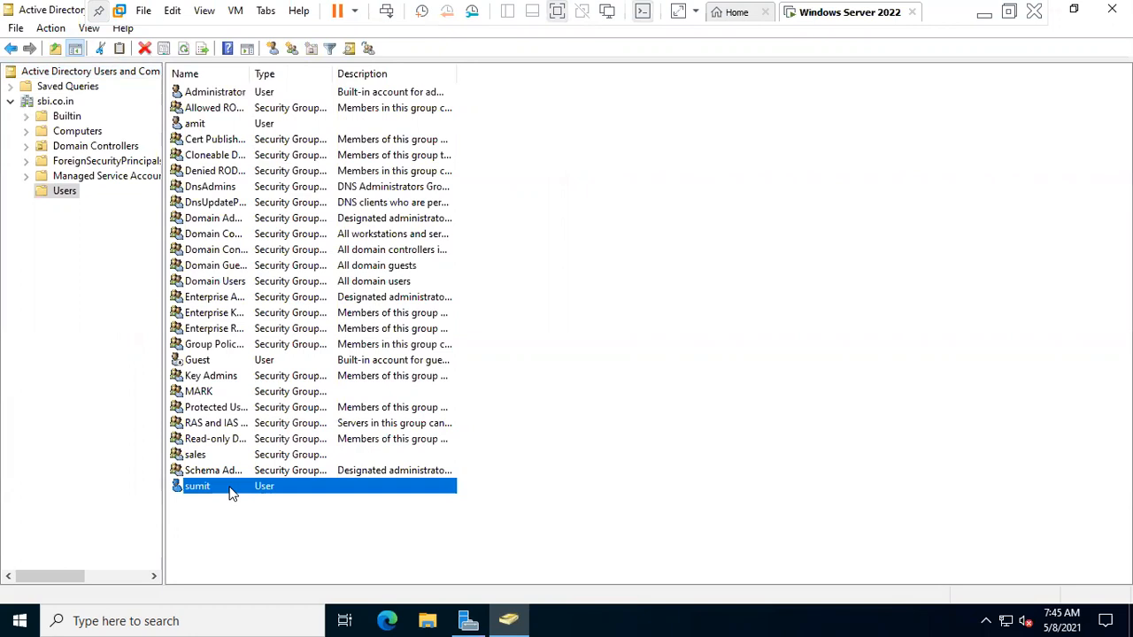
click(221, 455)
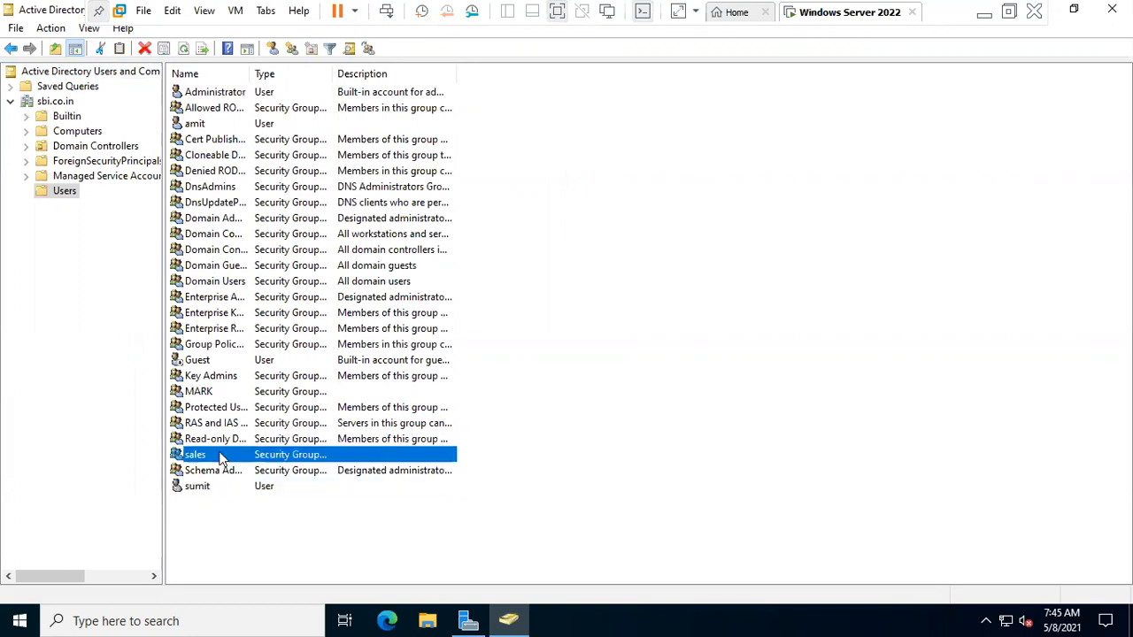
click(221, 392)
click(838, 340)
right_click(817, 336)
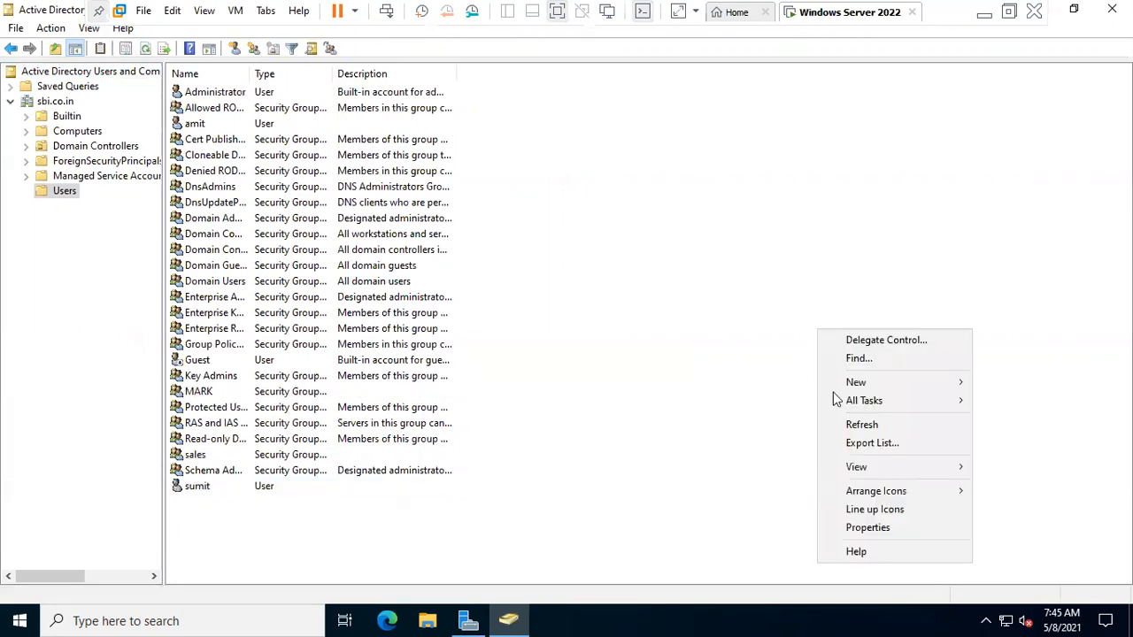
click(834, 423)
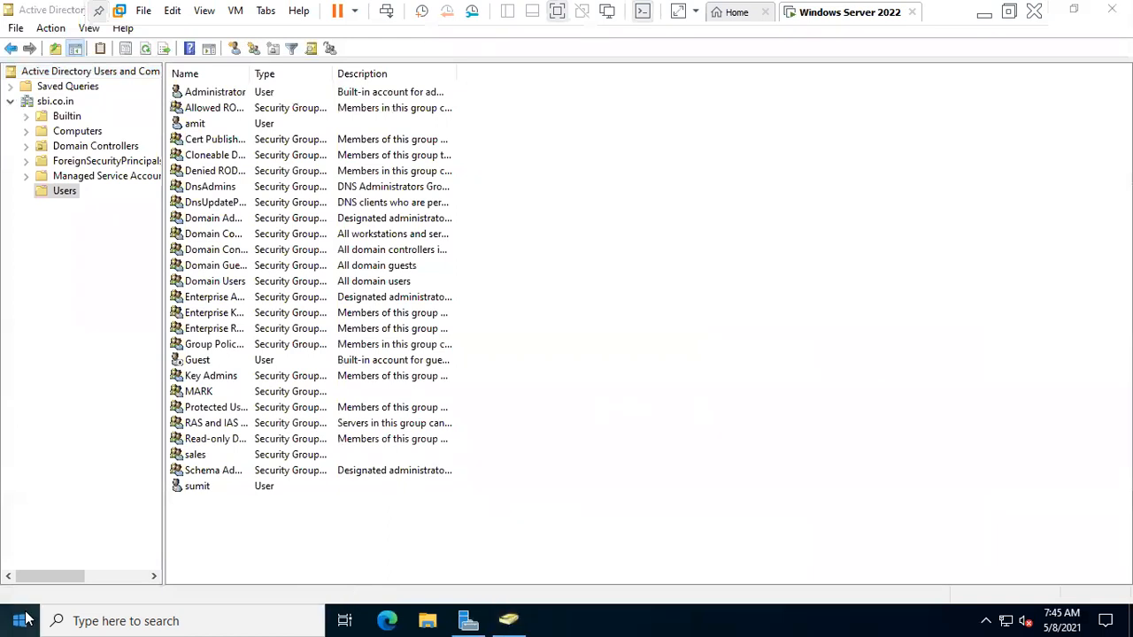
right_click(19, 620)
- In an administrator PowerShell, run netdom query fsmo and copy the listed FSMO role holders
click(124, 412)
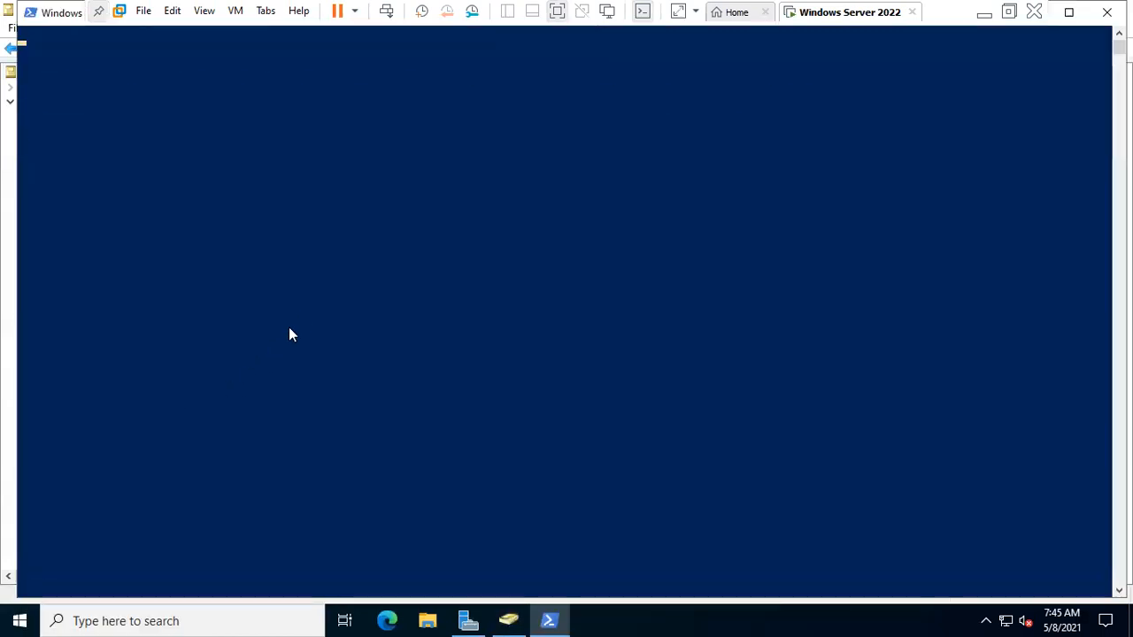
text(cd\)
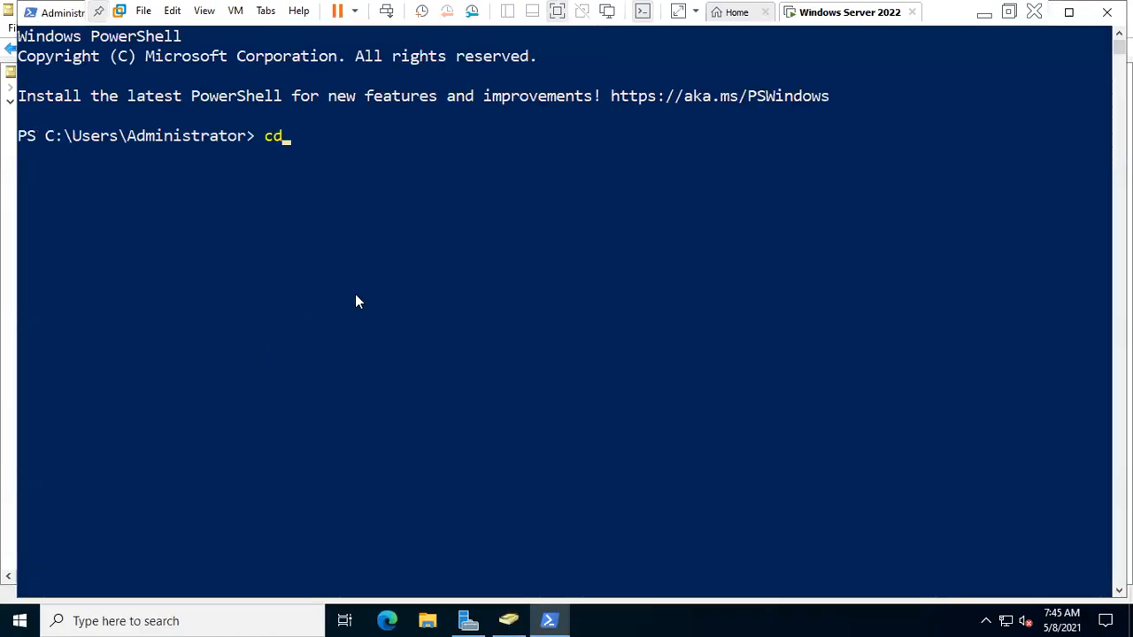
key(Return)
key(Return)
key(Return)
text(cls)
key(Return)
key(Return)
key(Return)
key(Return)
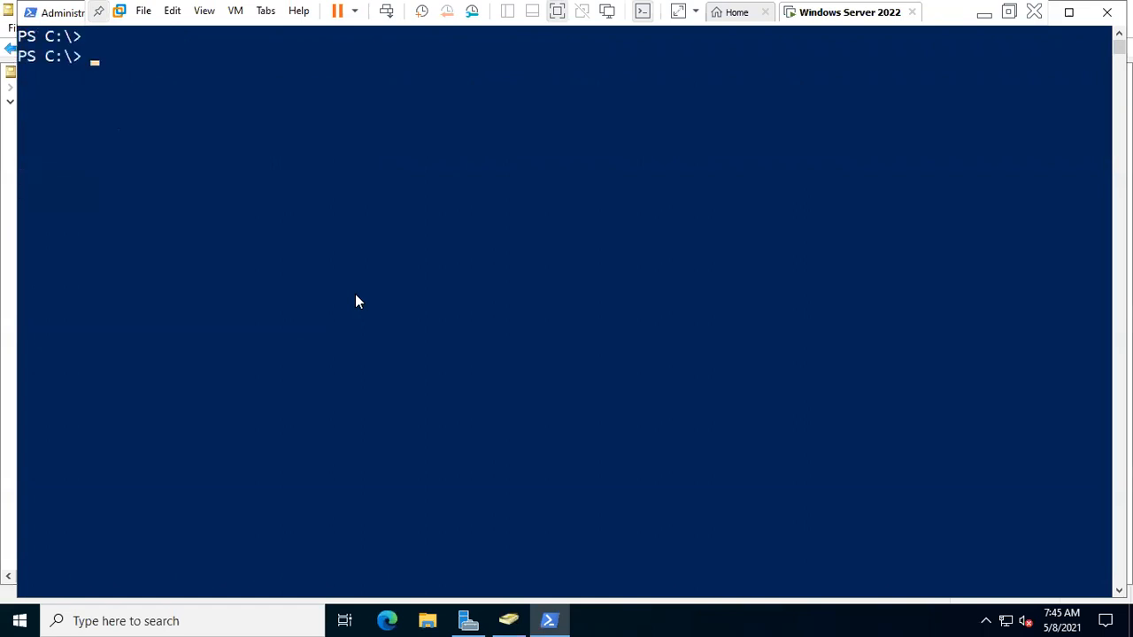
text(netdom)
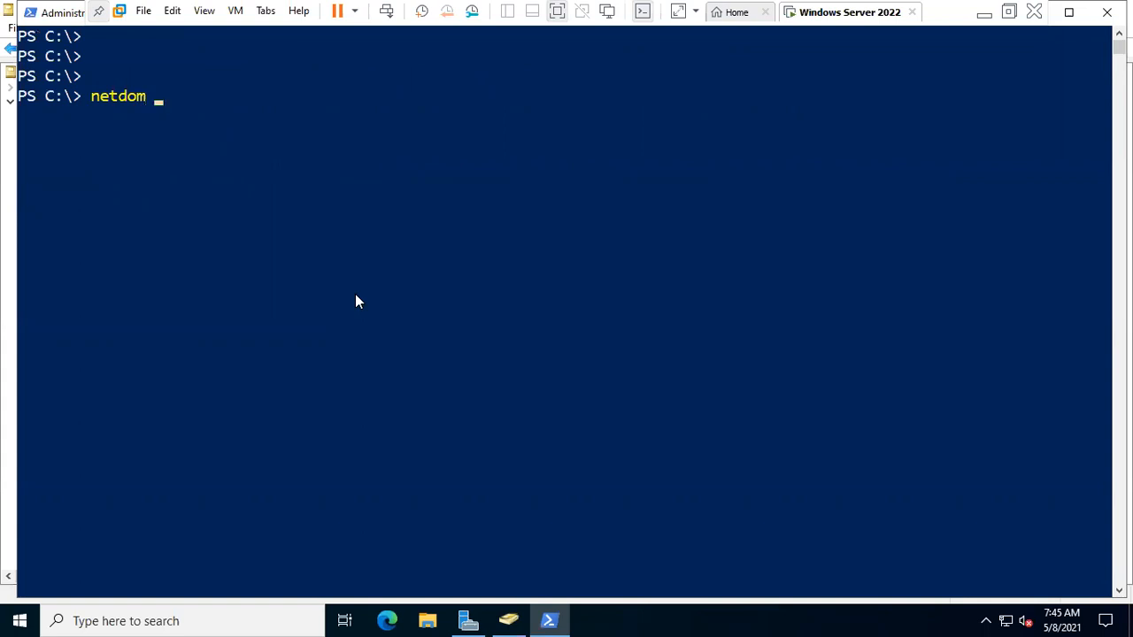
text( query fsm)
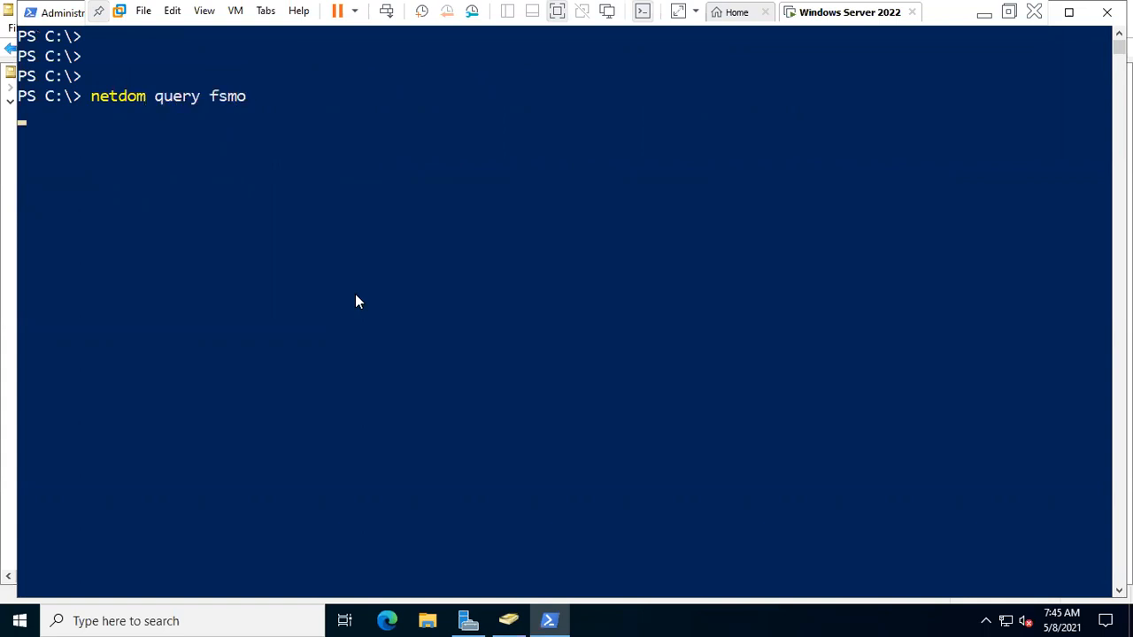
text(o)
key(Return)
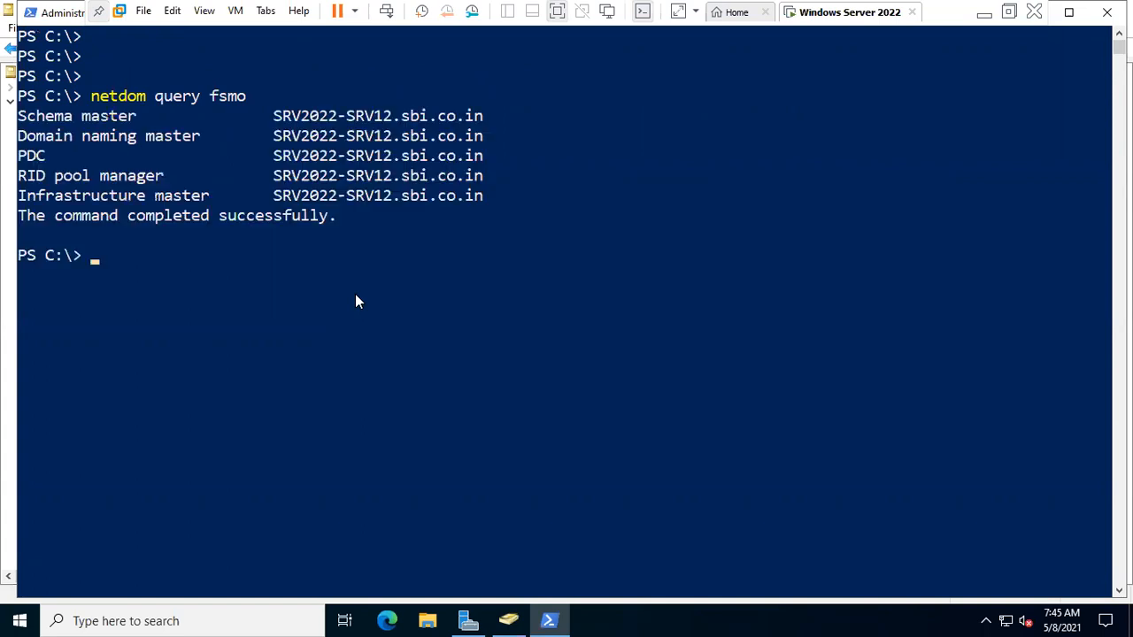
drag(521, 199, 20, 116)
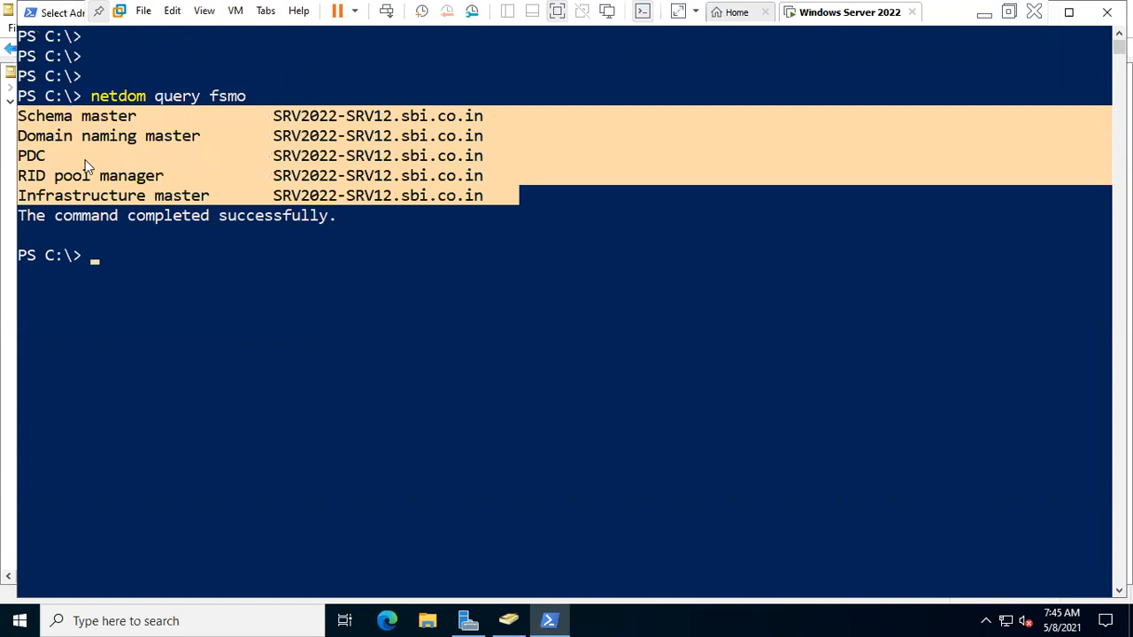
right_click(165, 231)
- Refresh the Active Directory user list, then start and cancel creating a new user
click(508, 621)
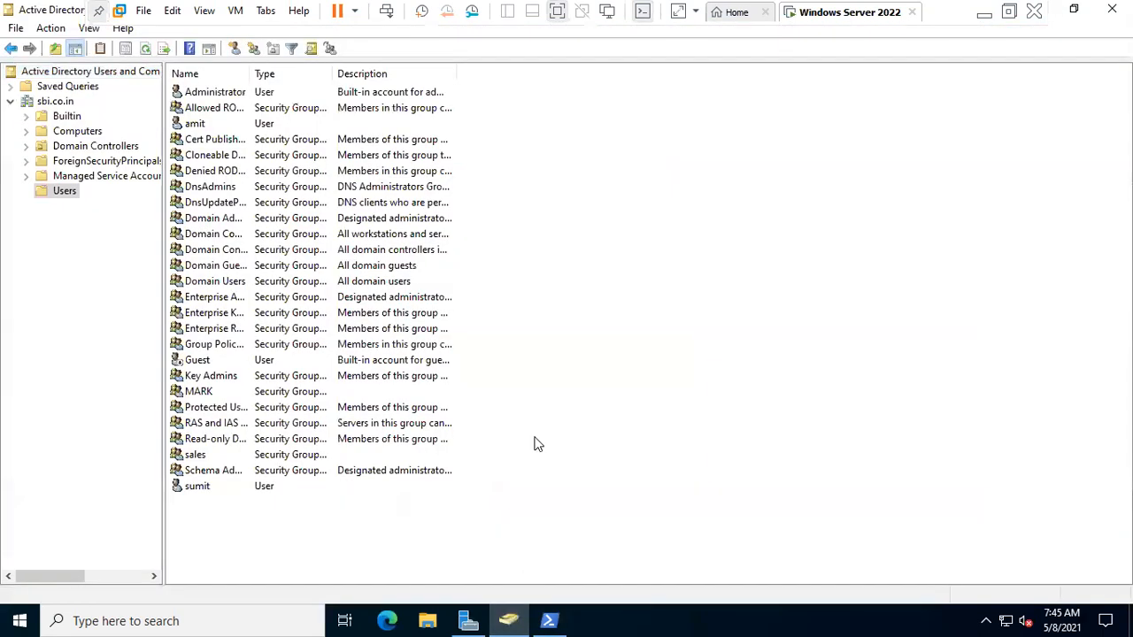
right_click(536, 321)
click(572, 412)
click(234, 49)
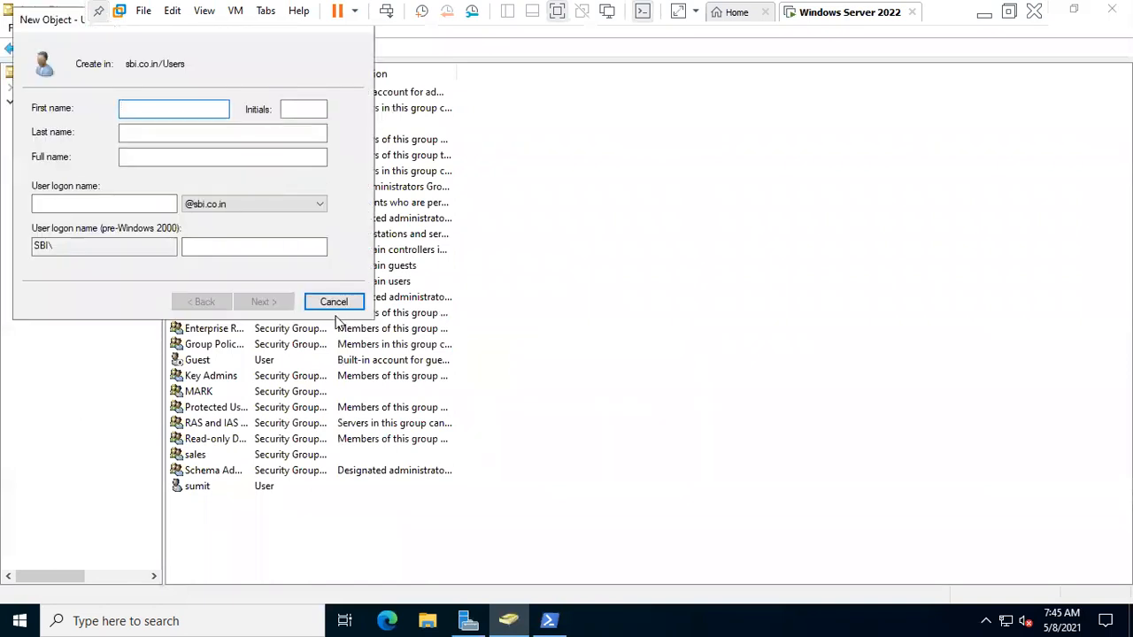
click(333, 302)
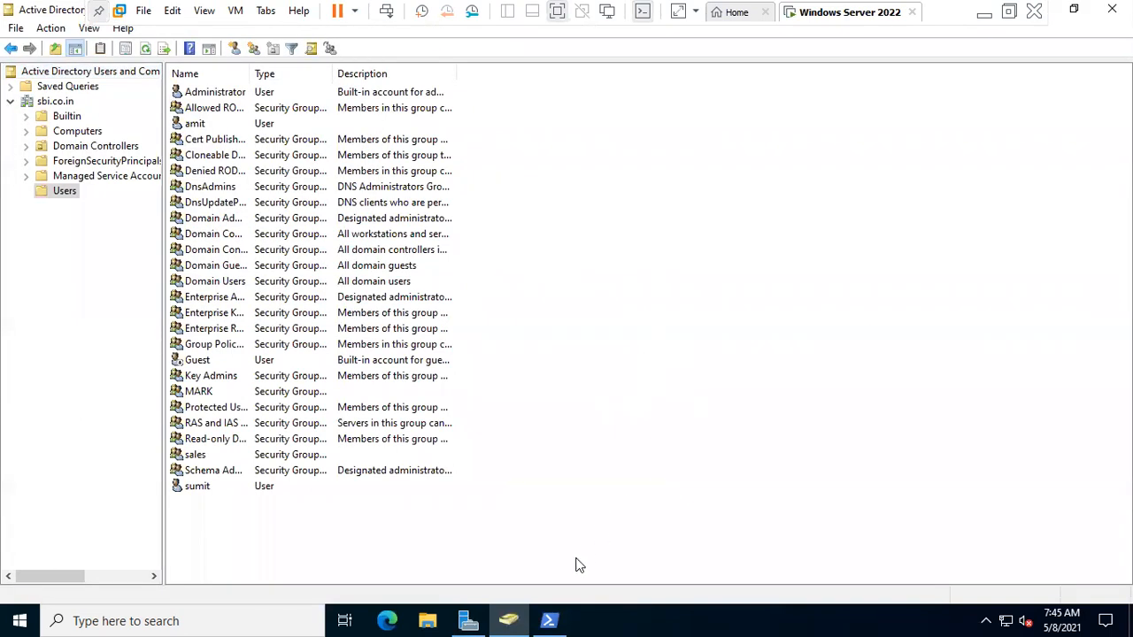
- Run net accounts and ping sbi.con.in in PowerShell
click(549, 620)
text(pnet accounts)
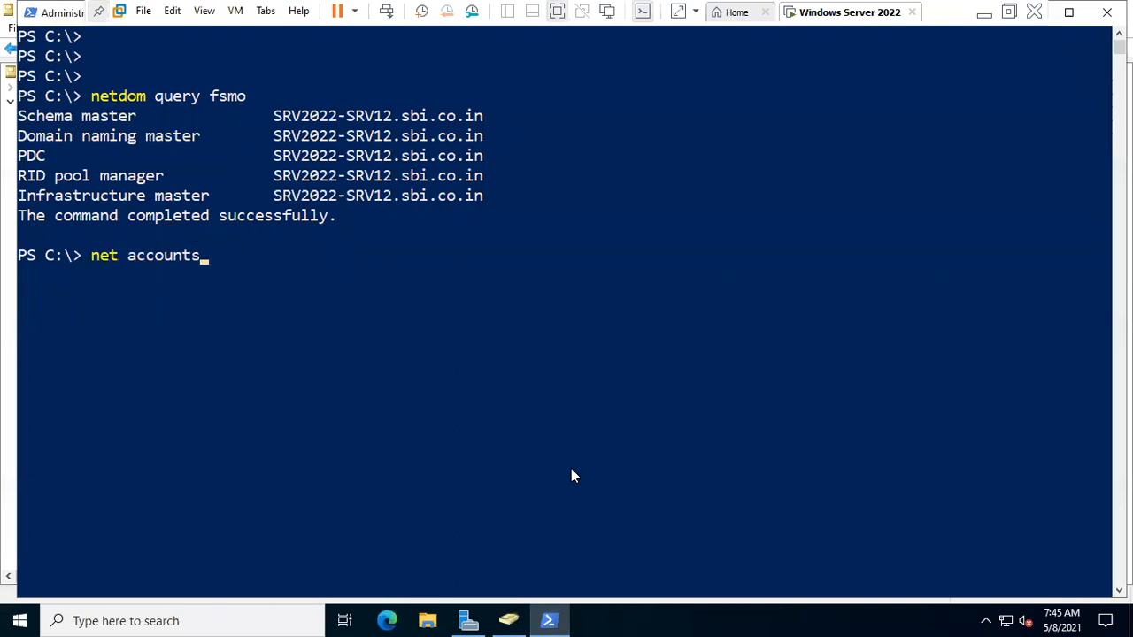
key(Return)
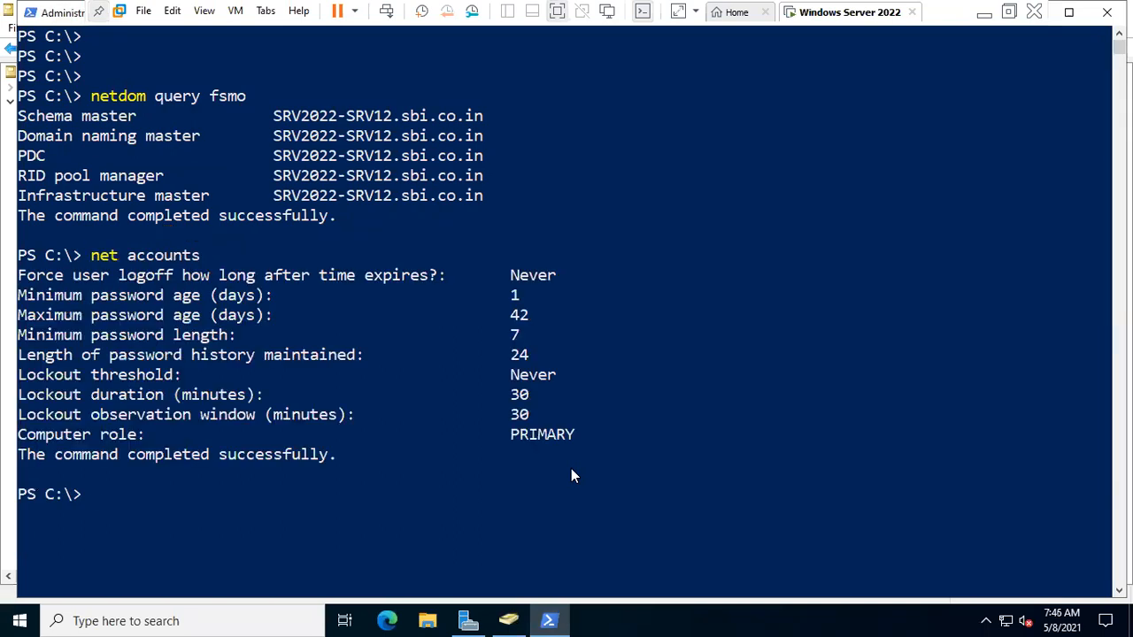
text(ping sbo)
text(.con)
text(.n)
key(BackSpace)
text(imn)
text(n)
key(Return)
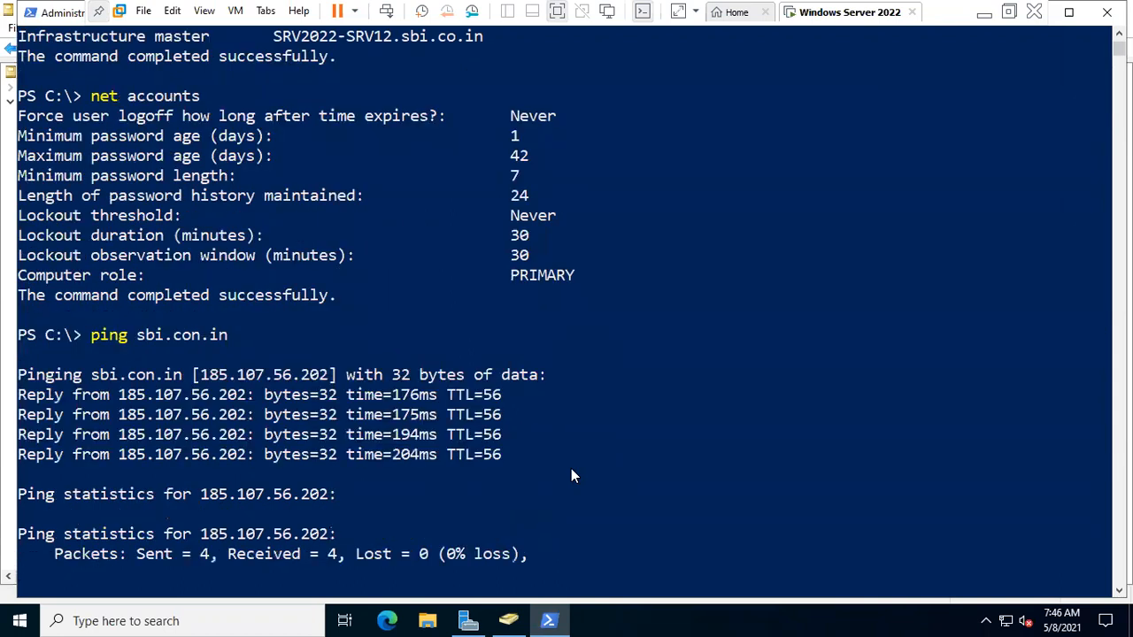
right_click(1007, 620)
- Review the IPv4 settings in the Ethernet0 adapter properties from Network & Internet settings
click(1037, 605)
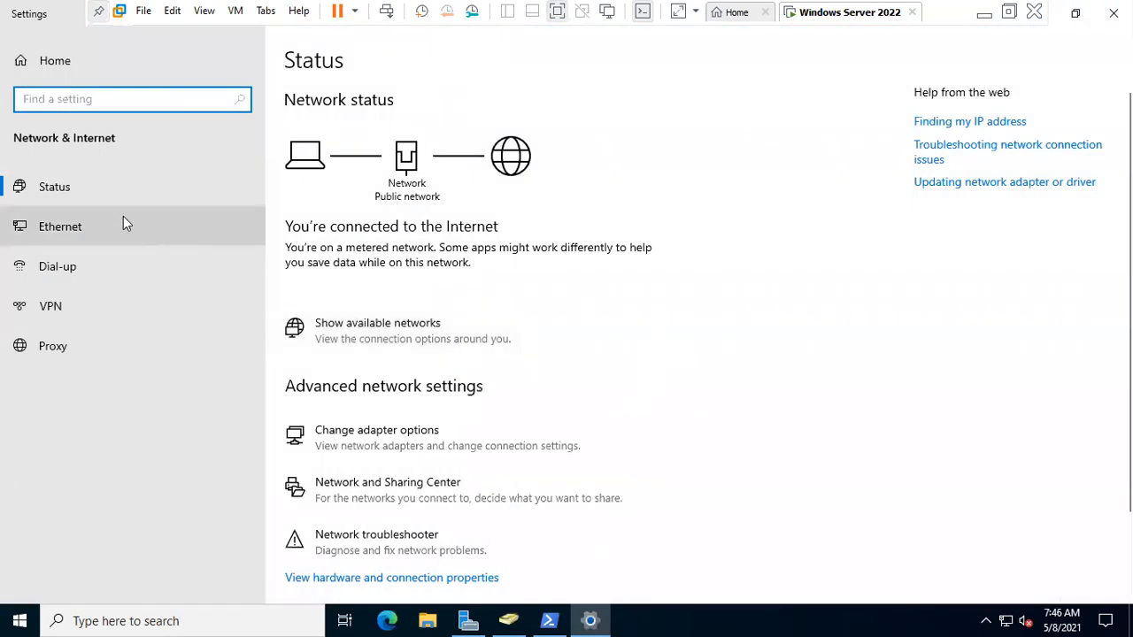
click(123, 223)
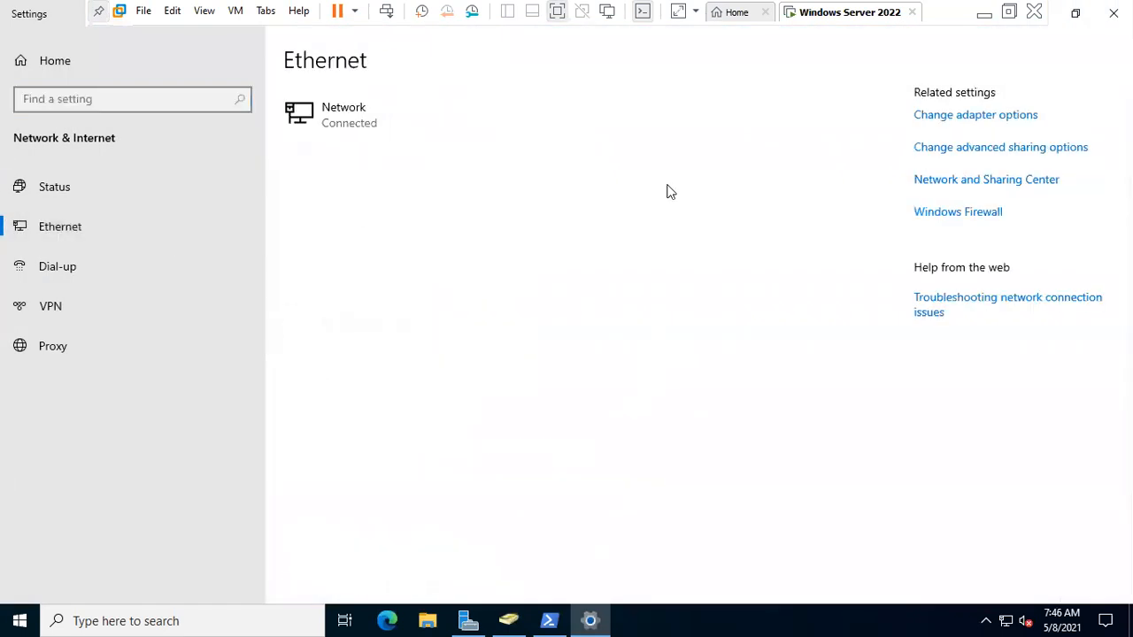
click(923, 115)
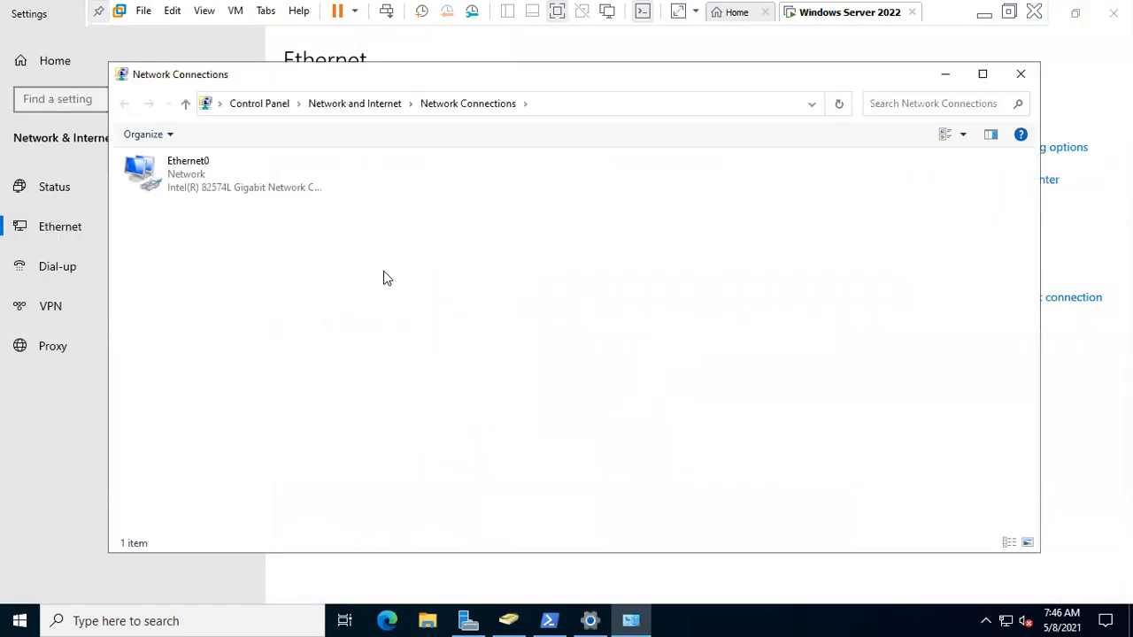
right_click(294, 194)
click(344, 358)
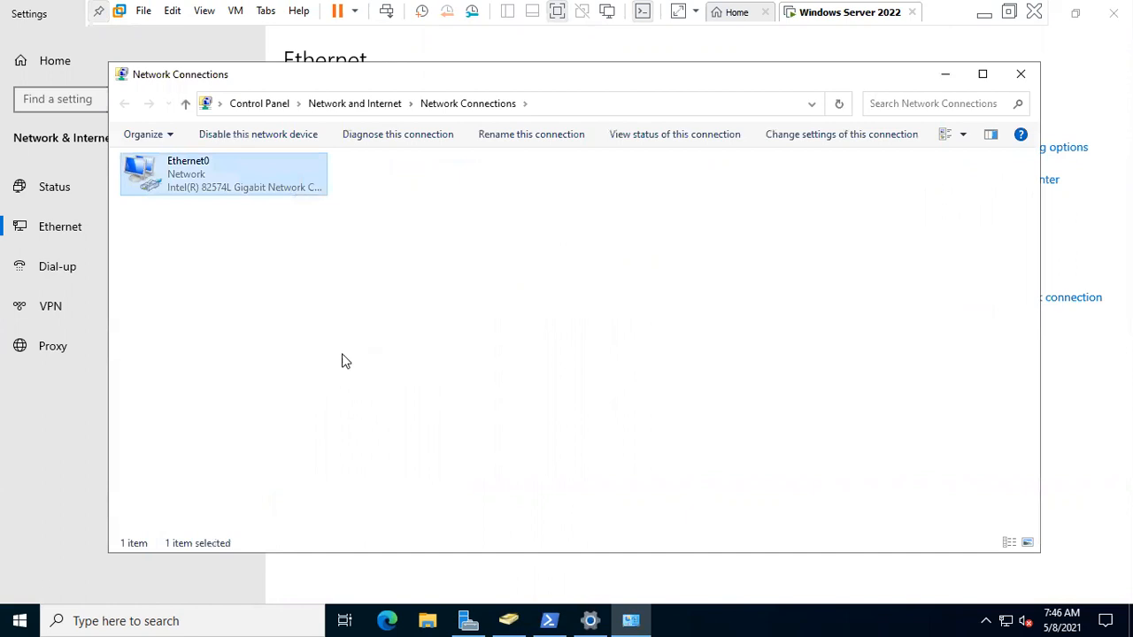
double_click(310, 325)
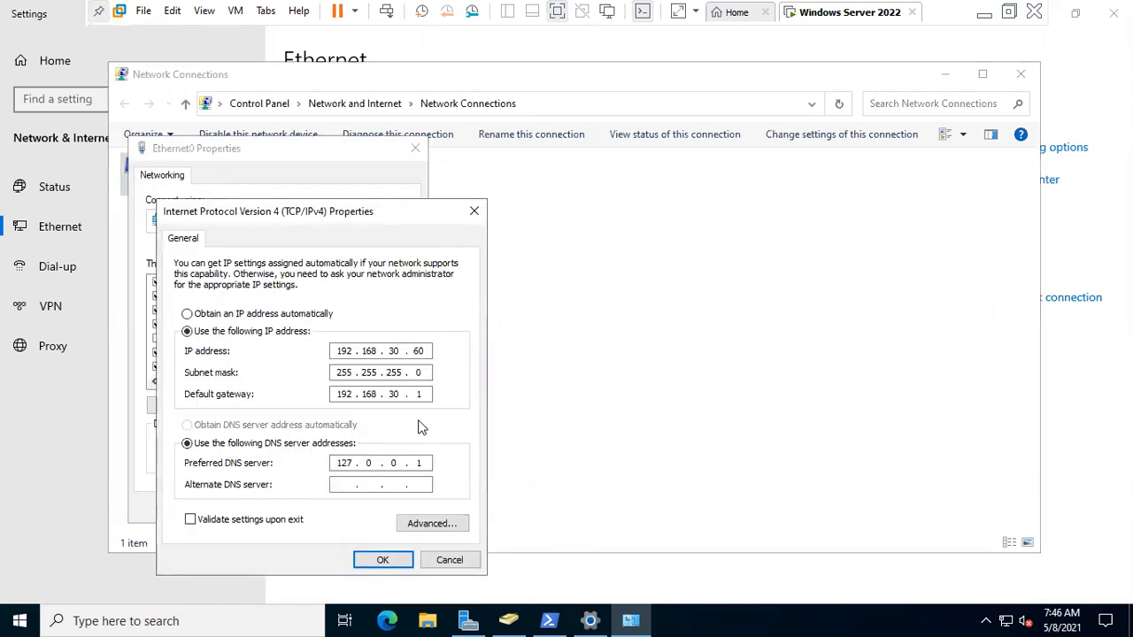
click(382, 560)
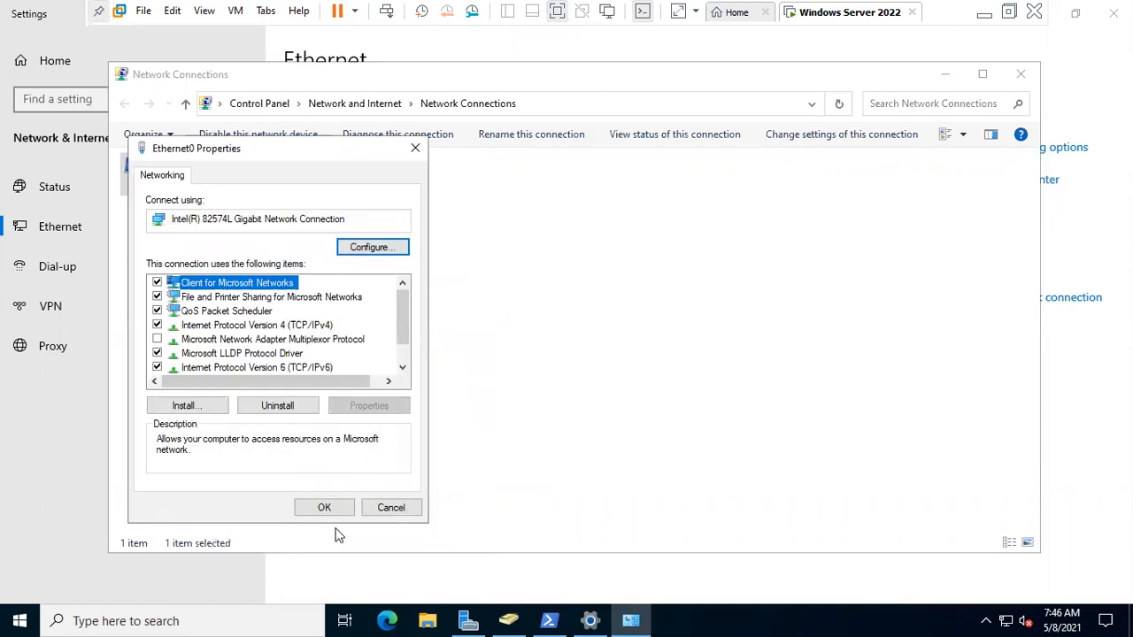
click(325, 507)
click(336, 490)
- Disable and then re-enable the Ethernet0 adapter
click(217, 185)
right_click(220, 180)
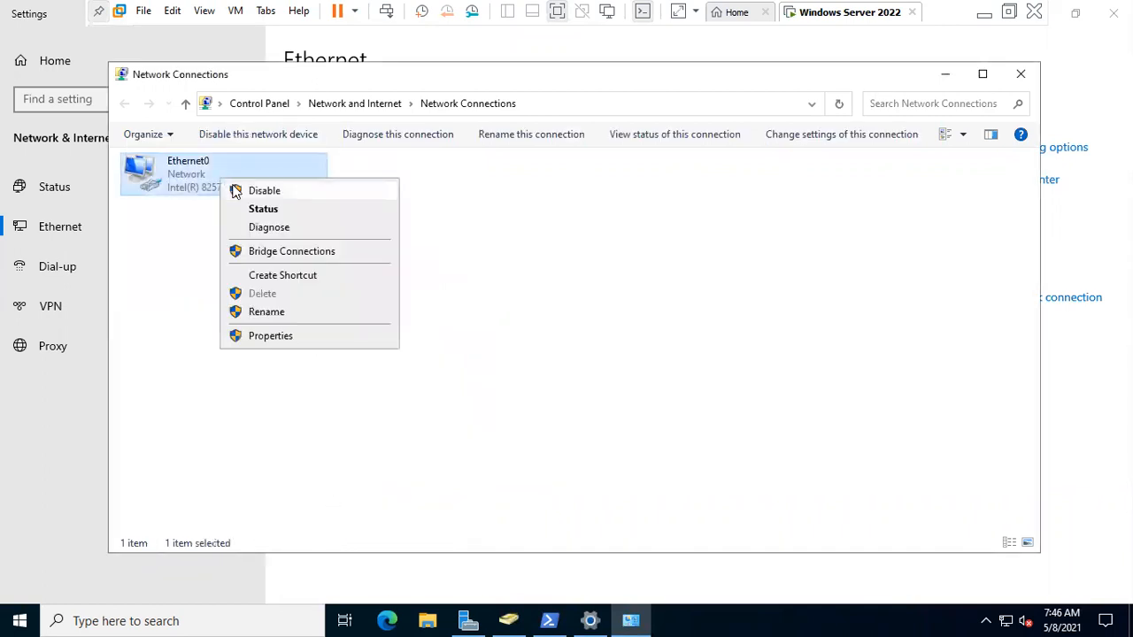
click(234, 188)
right_click(236, 191)
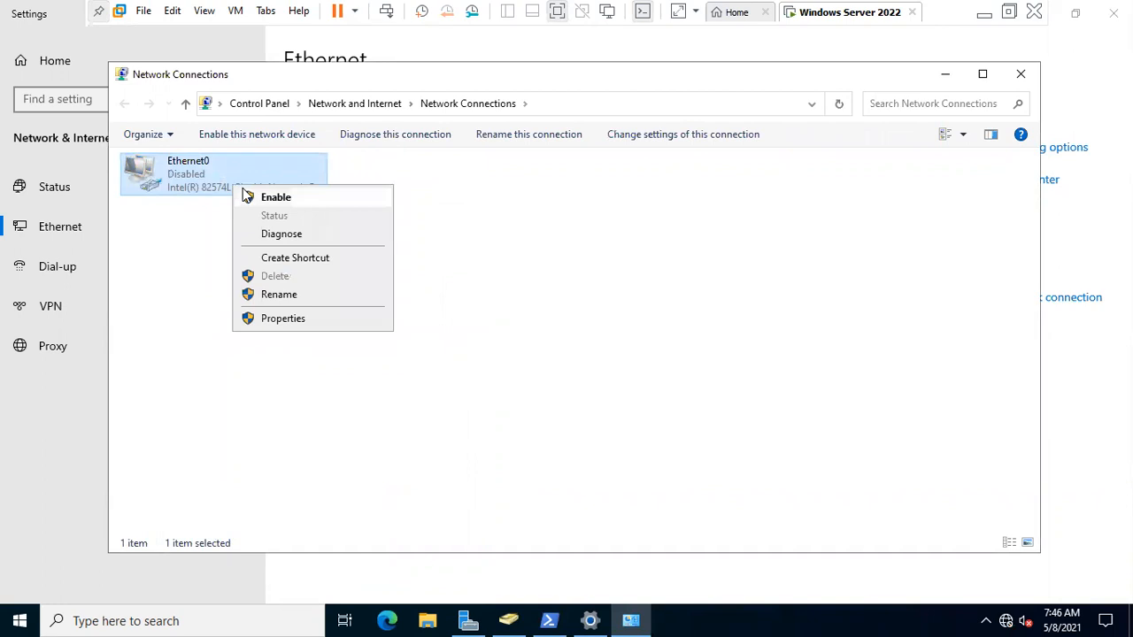
click(243, 194)
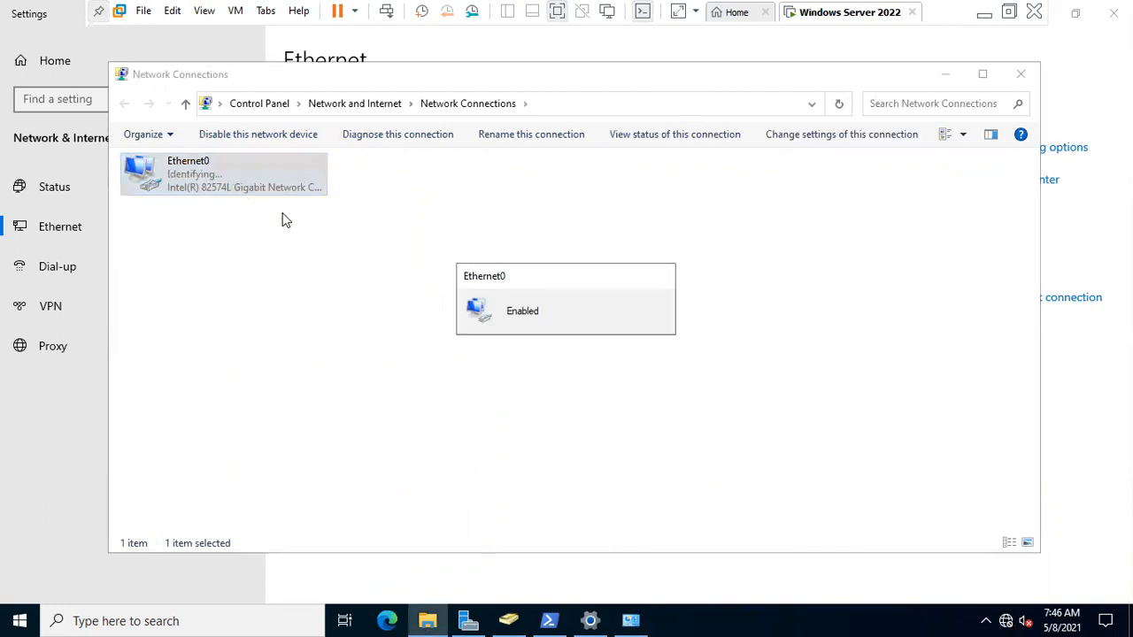
- Clear the PowerShell screen and ping sbi.con.in again
click(549, 621)
text(cls)
key(Return)
key(Return)
key(Return)
text(cls)
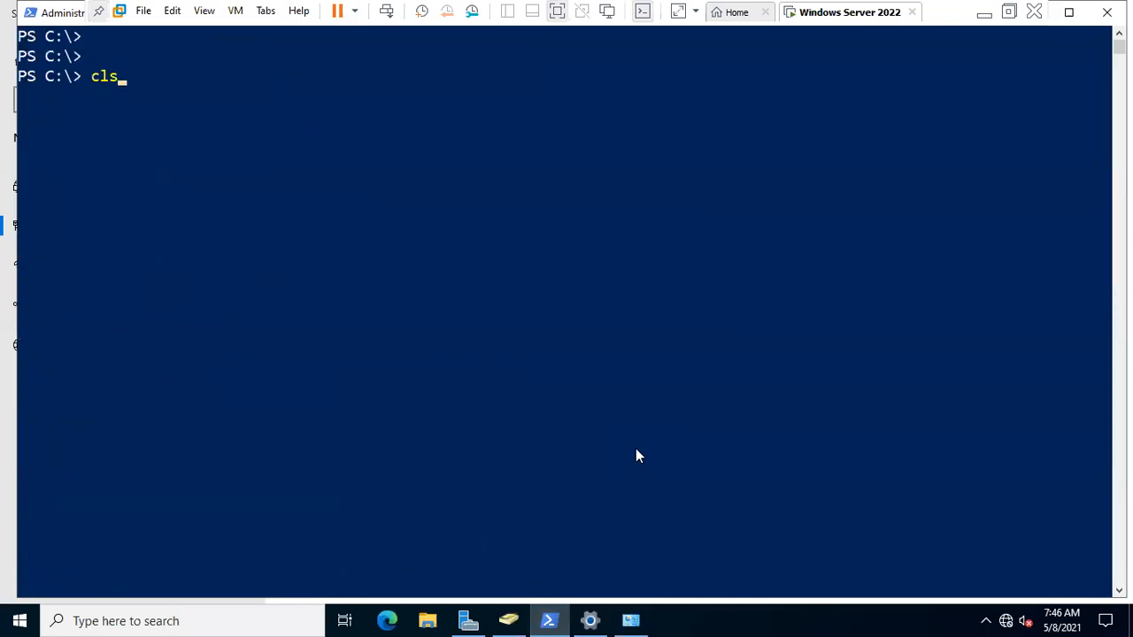
key(BackSpace)
key(BackSpace)
key(BackSpace)
text(ping sbi.con.in)
key(Return)
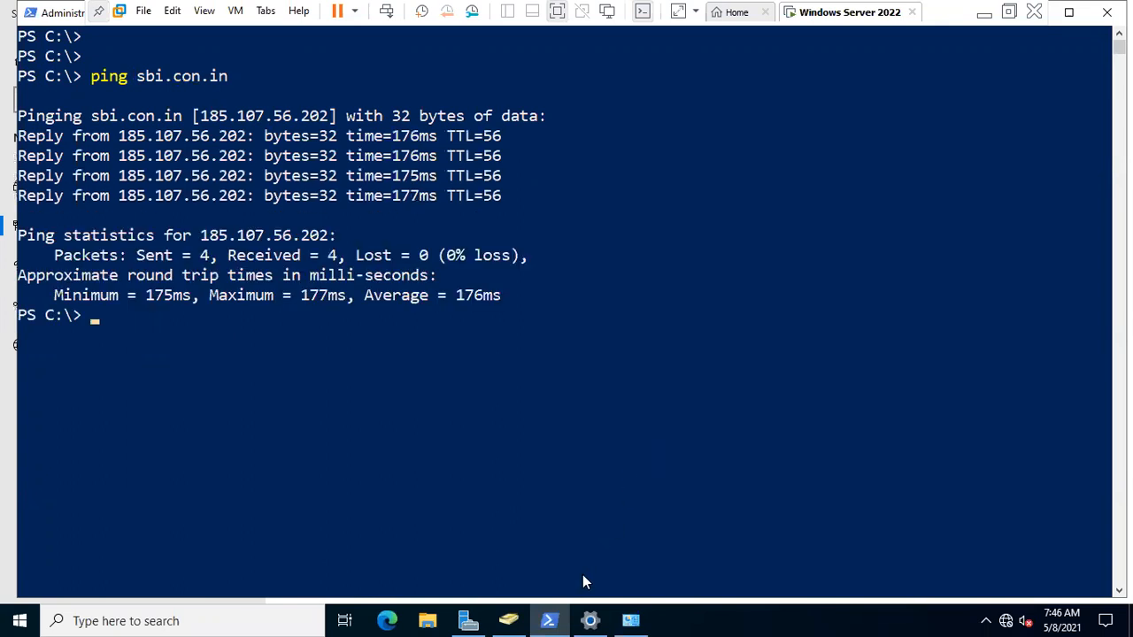
click(469, 620)
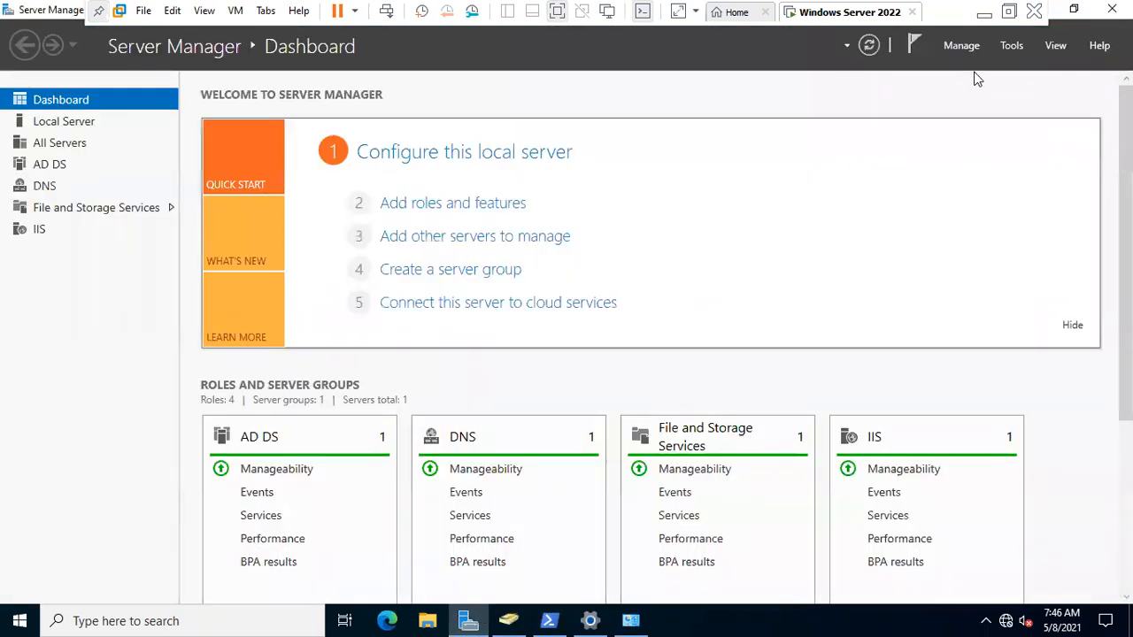
- Expand SRV2022-SRV12's Forward Lookup Zones and the sbi.co.in zone in DNS Manager, then restart the DNS service
click(1010, 46)
click(891, 252)
double_click(292, 138)
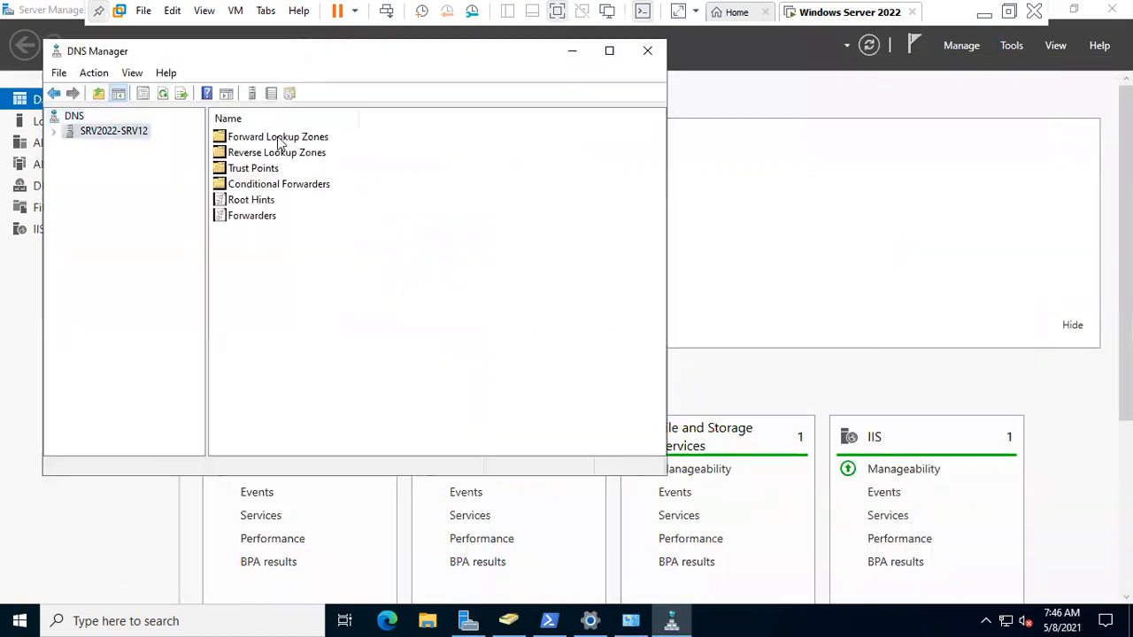
click(172, 147)
double_click(160, 147)
right_click(160, 147)
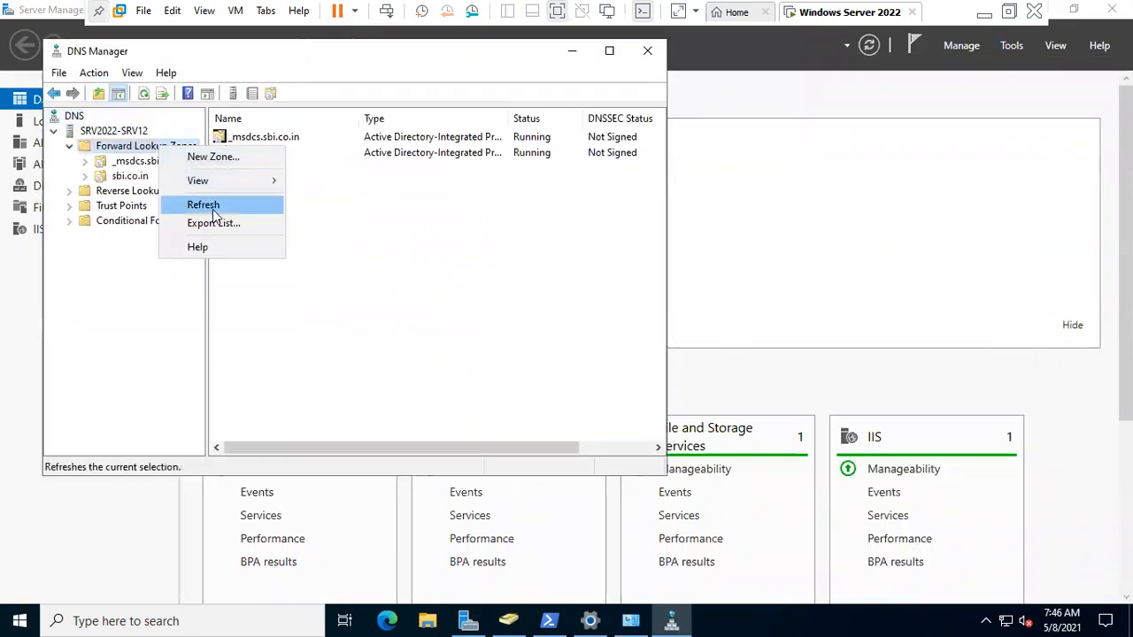
key(Escape)
click(127, 190)
double_click(130, 175)
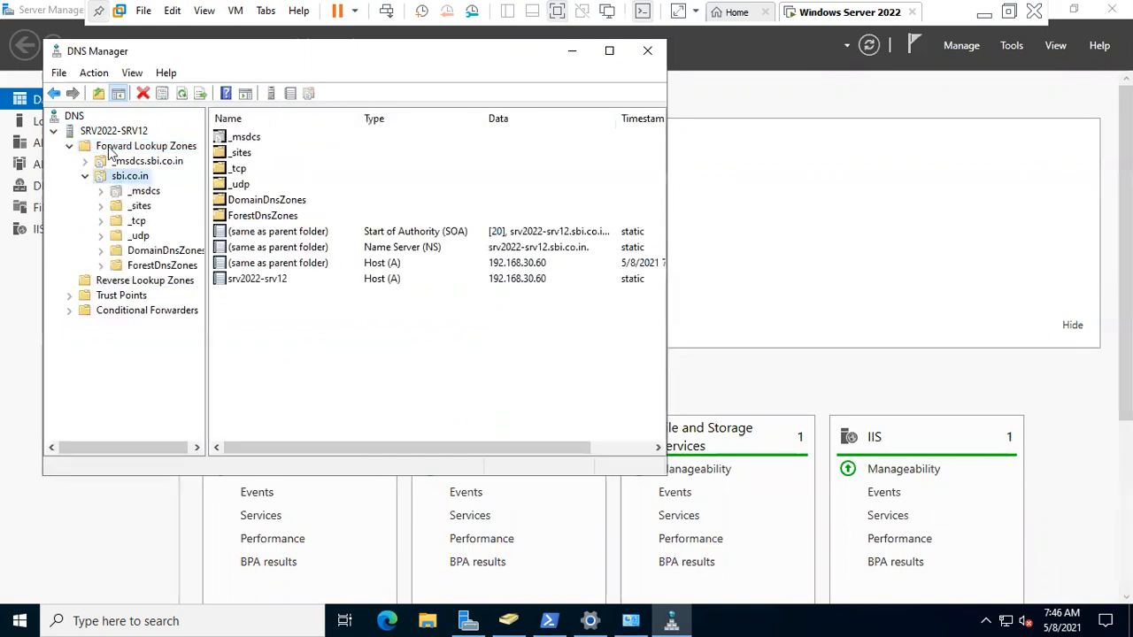
right_click(108, 133)
mouse_move(299, 299)
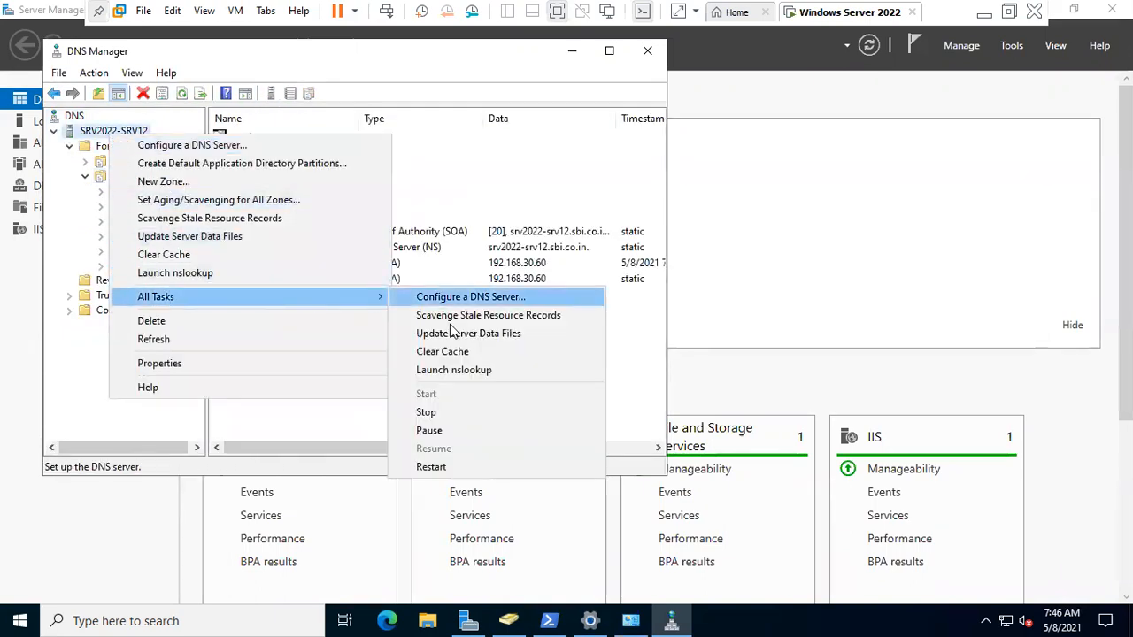
click(452, 471)
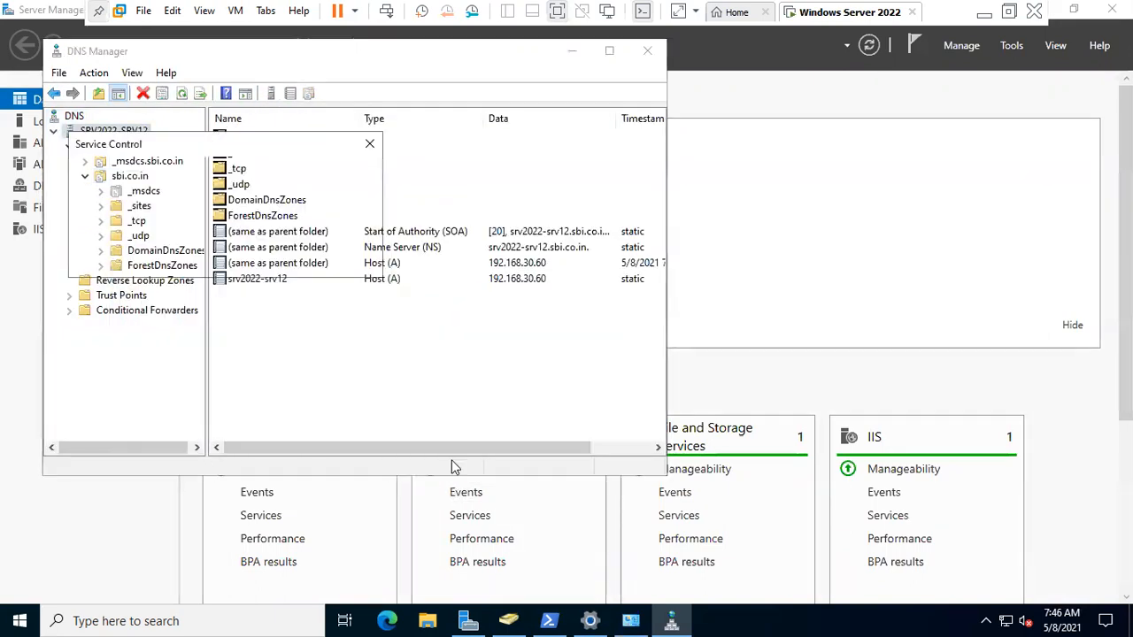
- Review Ethernet0's IPv4 settings through its connection status and adapter properties
right_click(1008, 619)
click(1008, 602)
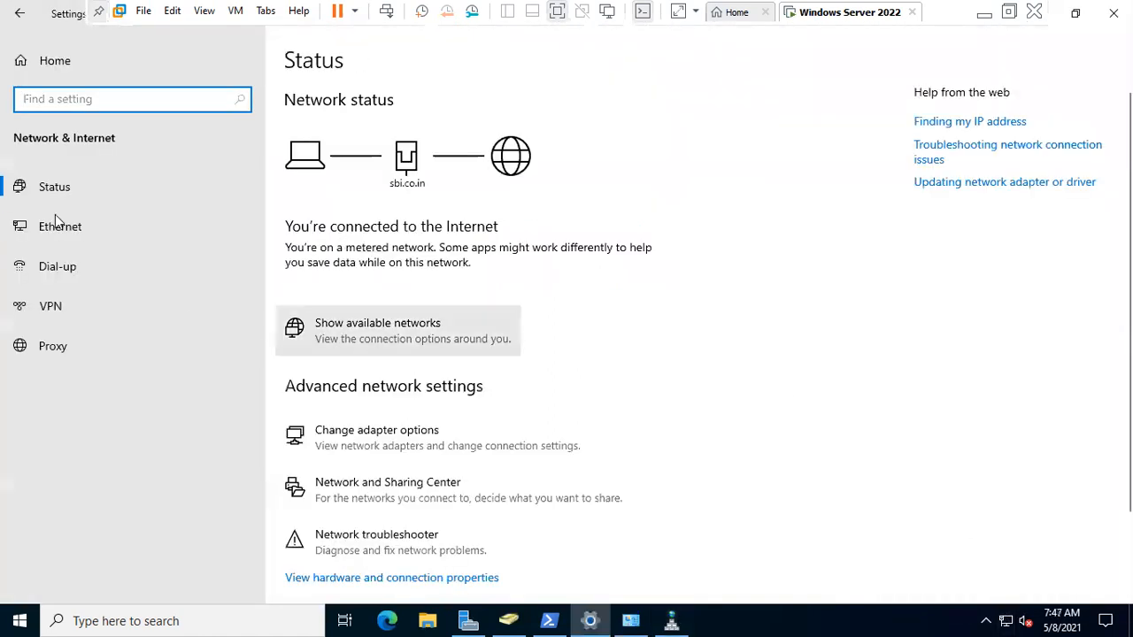
click(59, 229)
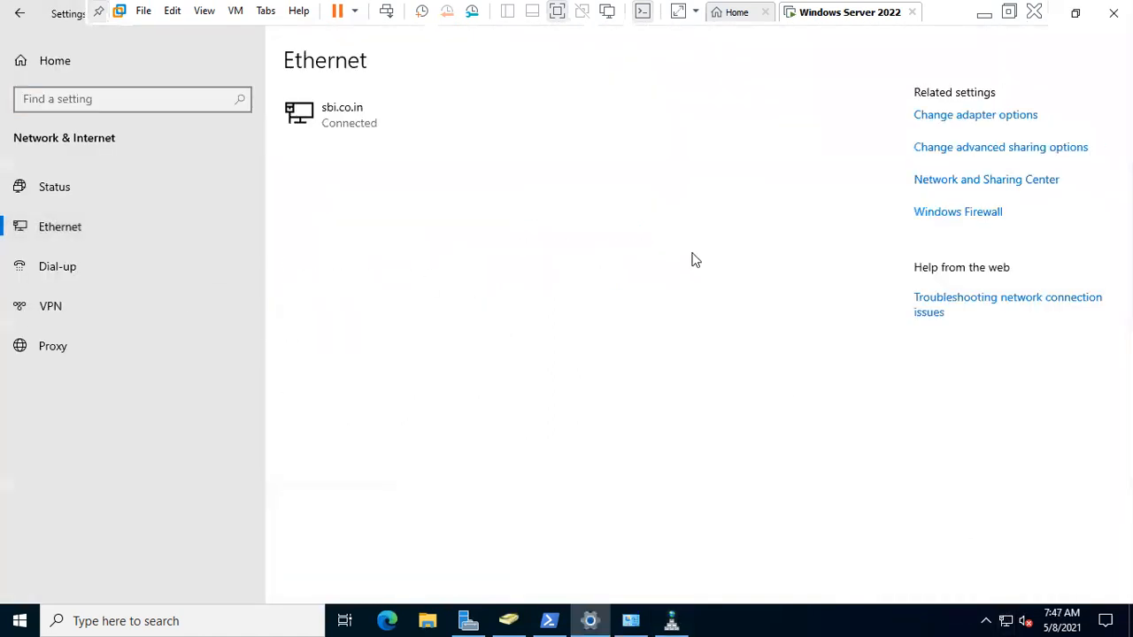
click(936, 116)
double_click(149, 195)
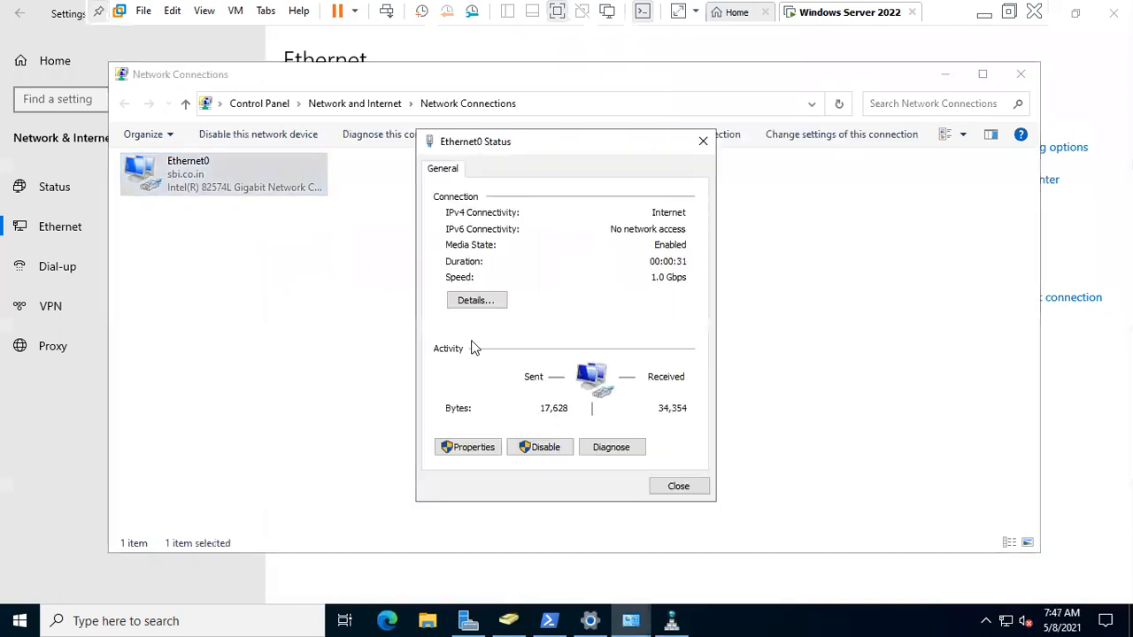
click(486, 450)
double_click(531, 332)
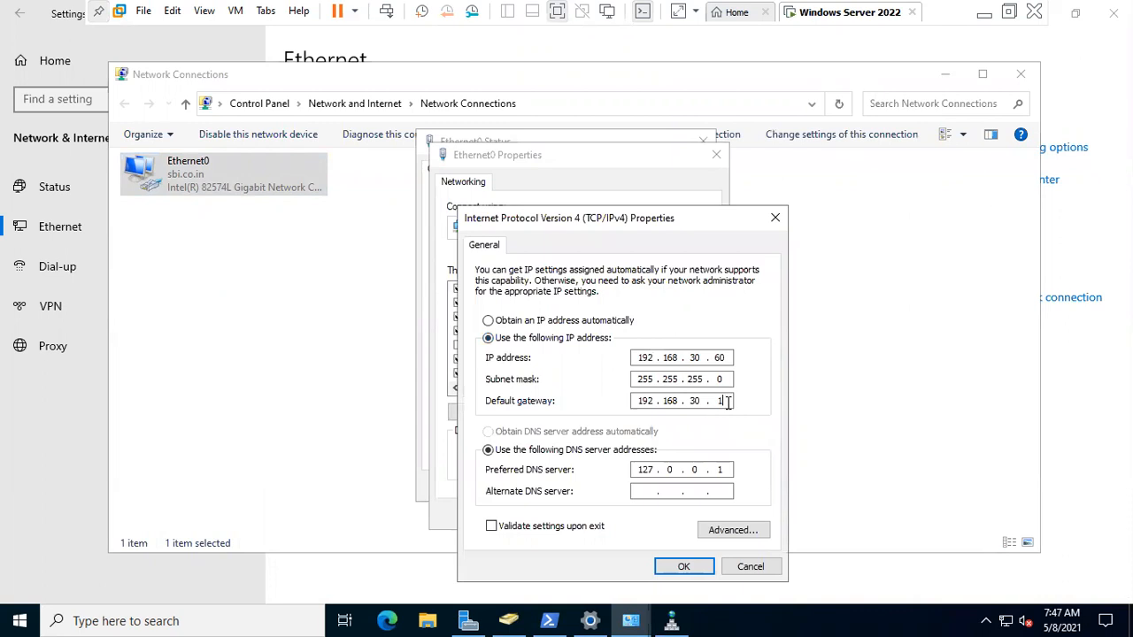
key(BackSpace)
key(BackSpace)
key(BackSpace)
key(BackSpace)
key(BackSpace)
key(BackSpace)
key(BackSpace)
click(677, 569)
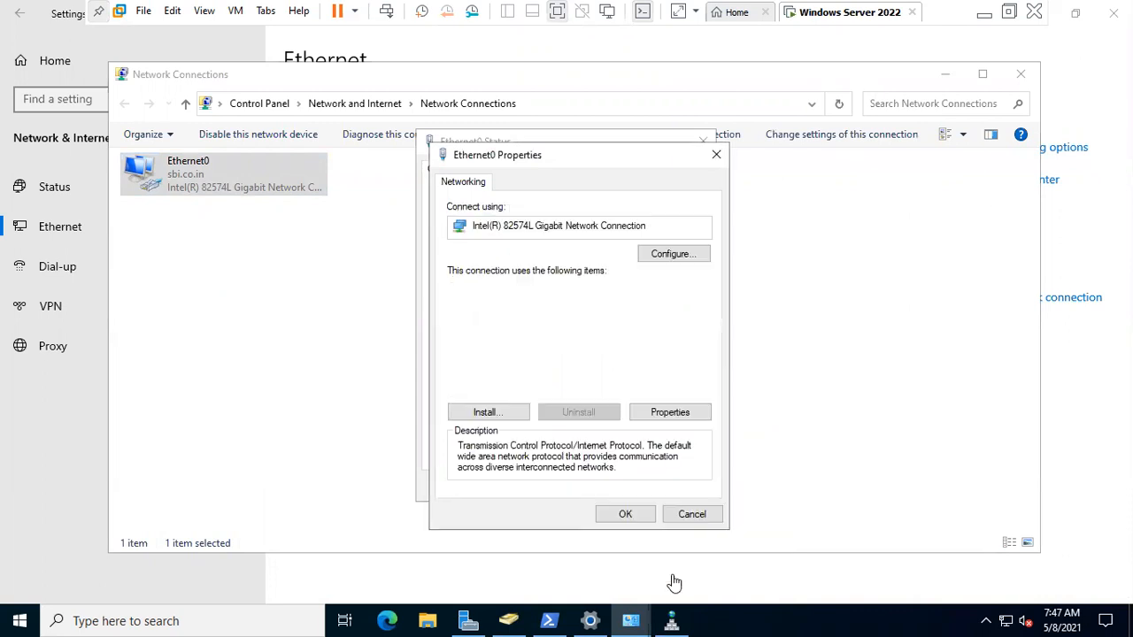
click(621, 515)
click(680, 487)
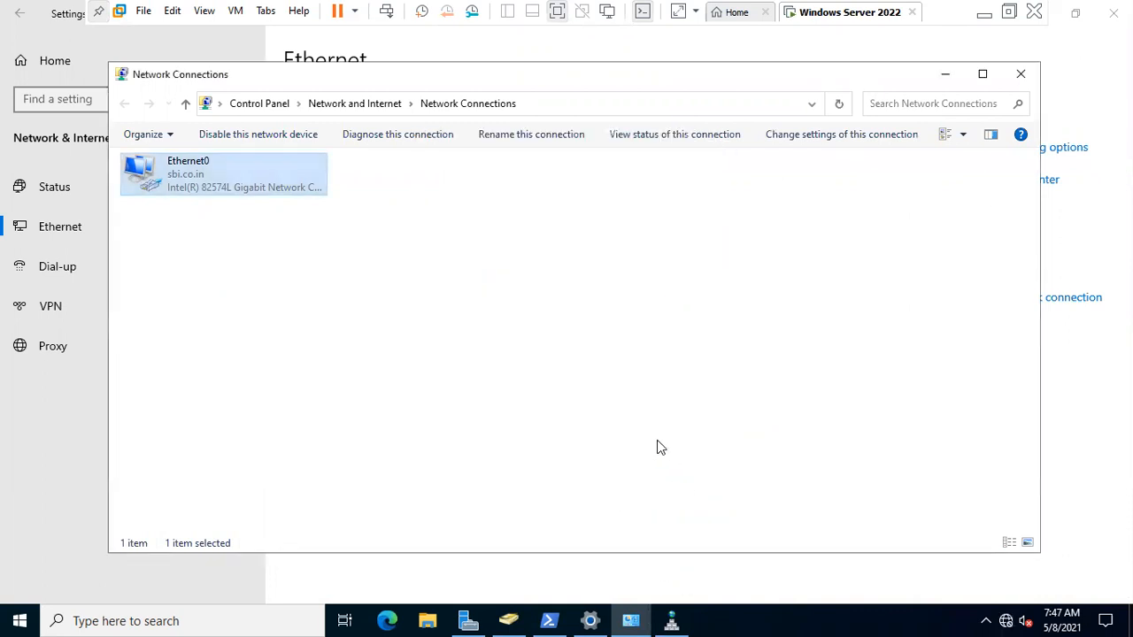
- Disable and re-enable the Ethernet0 network device
click(289, 190)
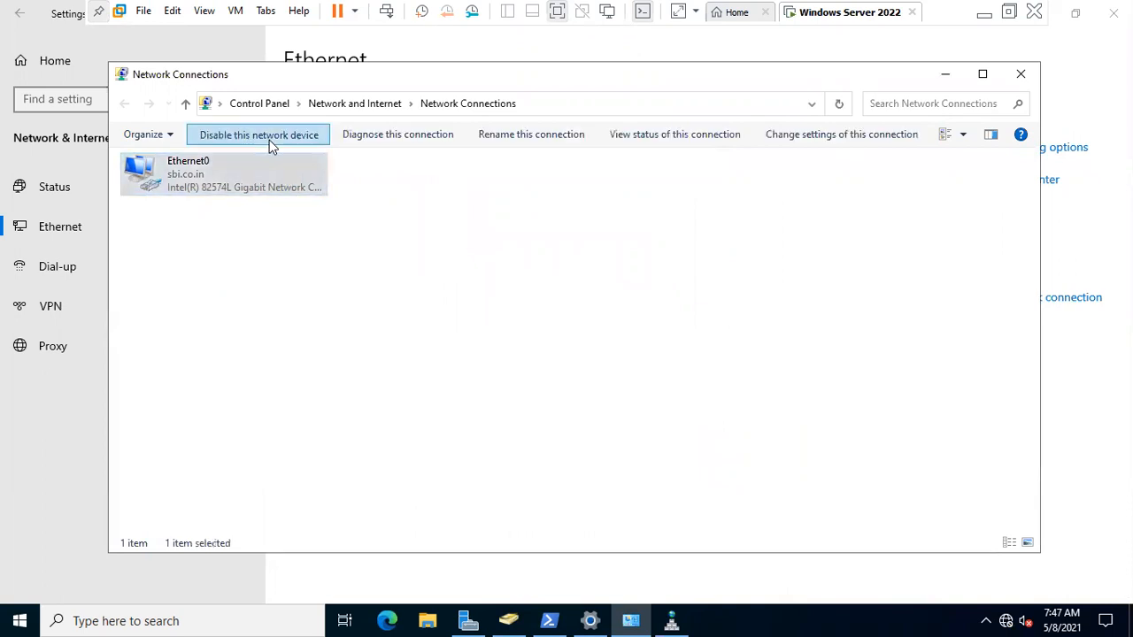
click(269, 137)
click(261, 142)
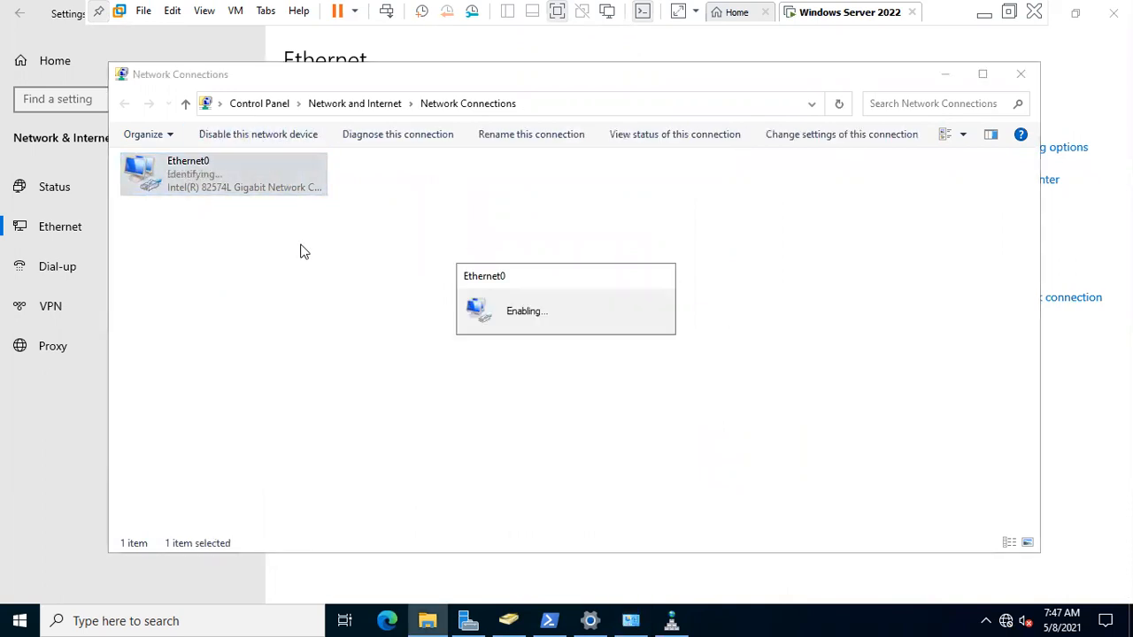
- Rerun the sbi.con.in ping twice, then correct it to sbi.co.in, which replies from 192.168.30.60
click(549, 621)
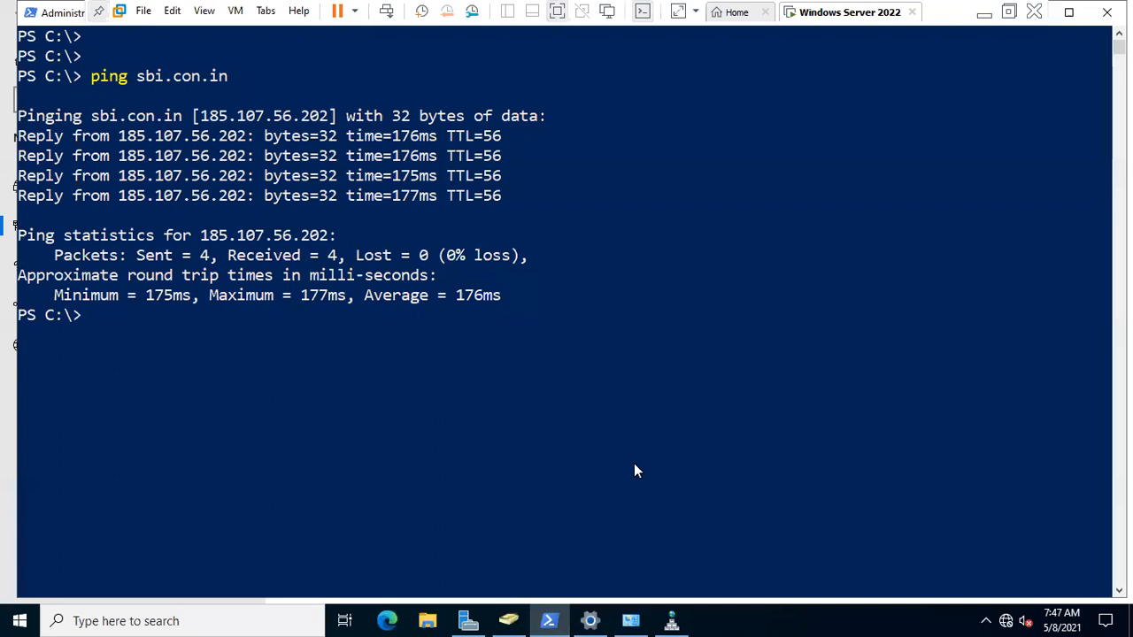
key(Up)
key(Return)
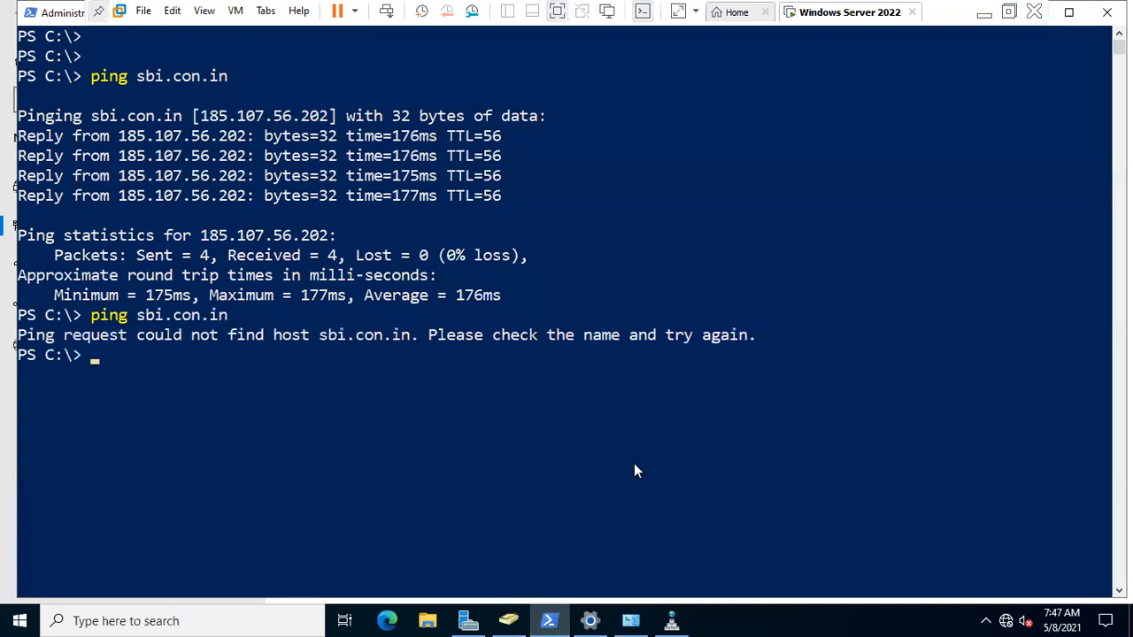
key(Up)
key(Return)
key(Up)
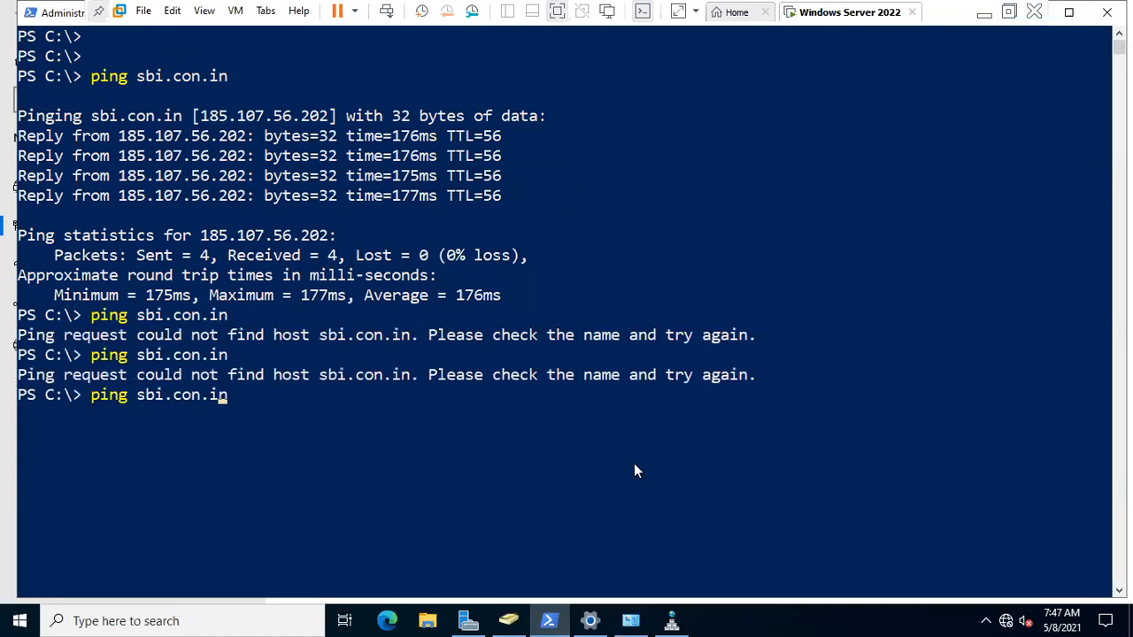
key(Left)
key(Left)
key(Left)
key(BackSpace)
text(n)
key(BackSpace)
key(Return)
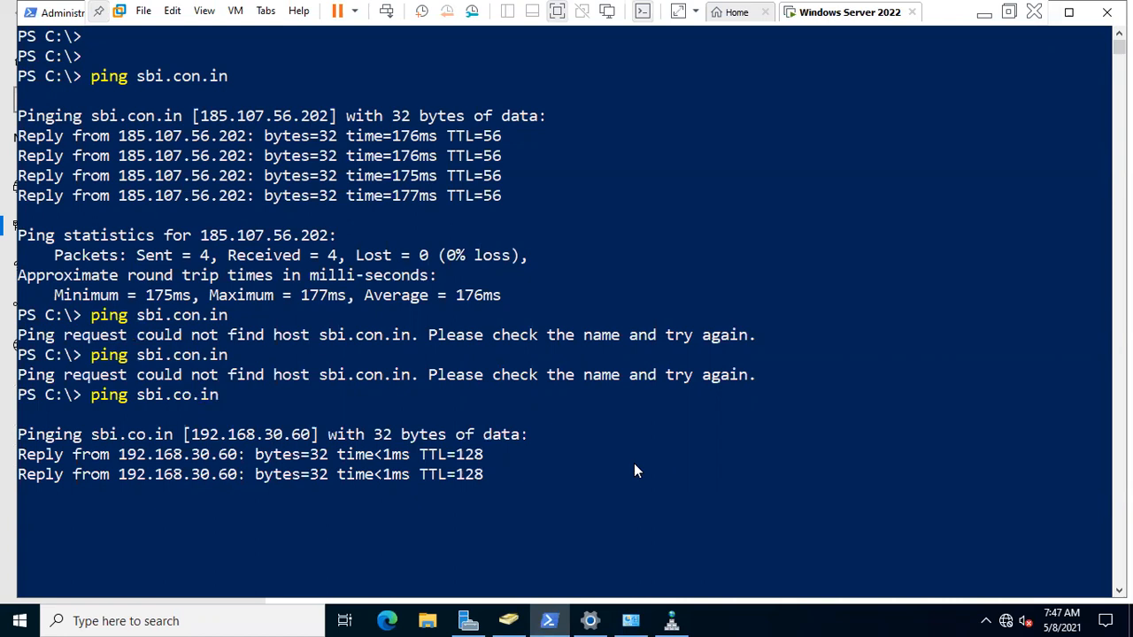
click(394, 619)
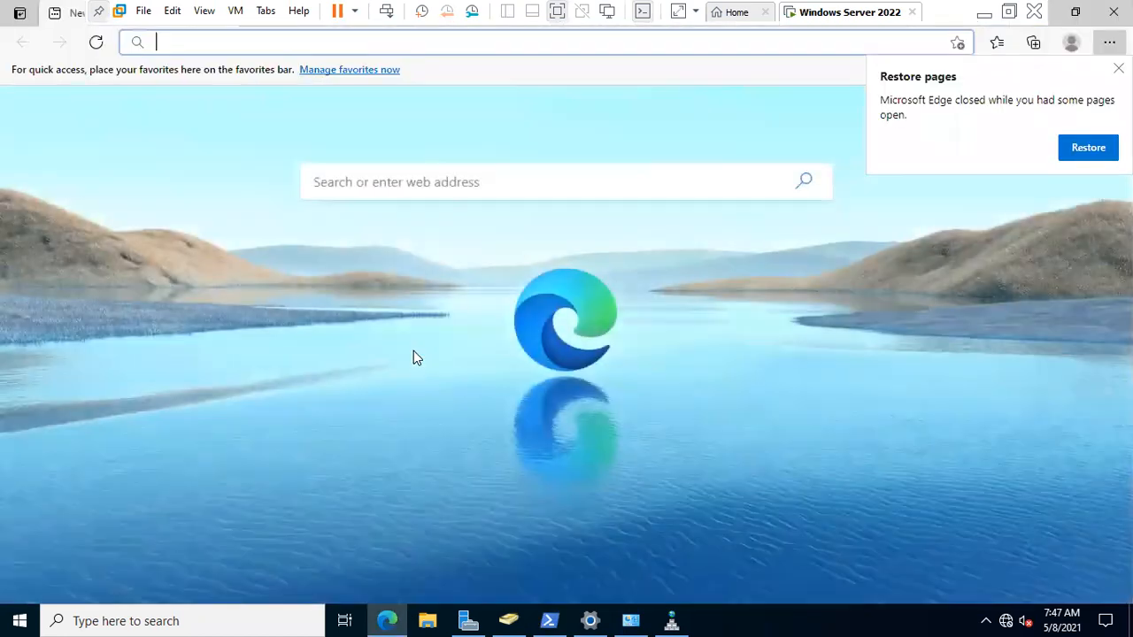
text(http://)
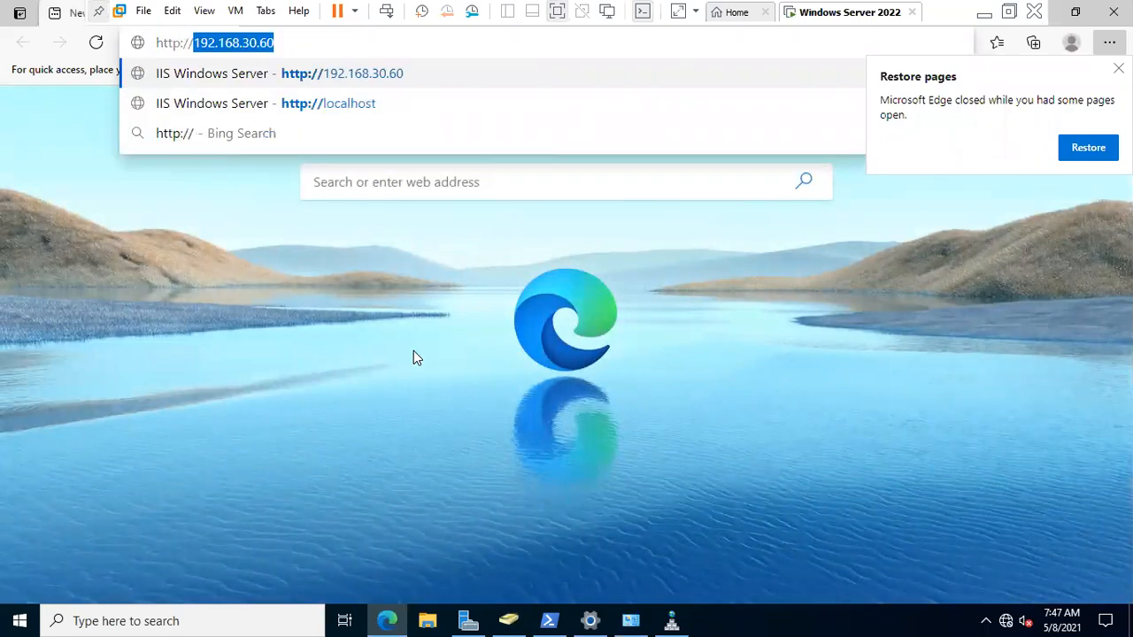
key(Right)
key(BackSpace)
key(BackSpace)
key(BackSpace)
key(BackSpace)
key(BackSpace)
key(BackSpace)
key(BackSpace)
key(BackSpace)
key(BackSpace)
key(BackSpace)
key(BackSpace)
key(BackSpace)
key(BackSpace)
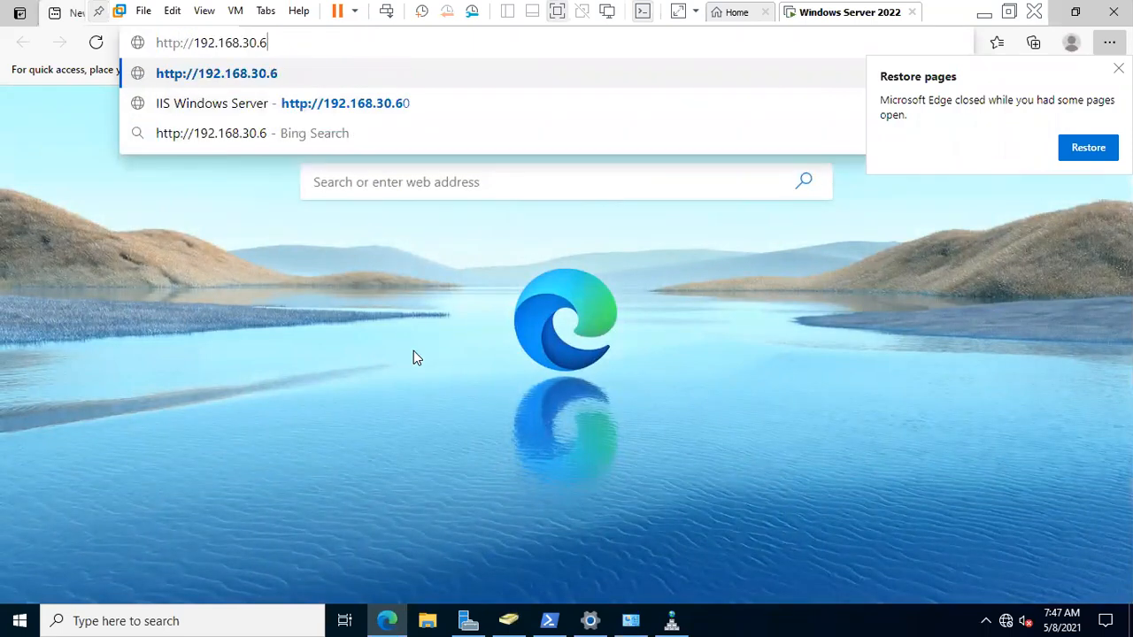
text(s)
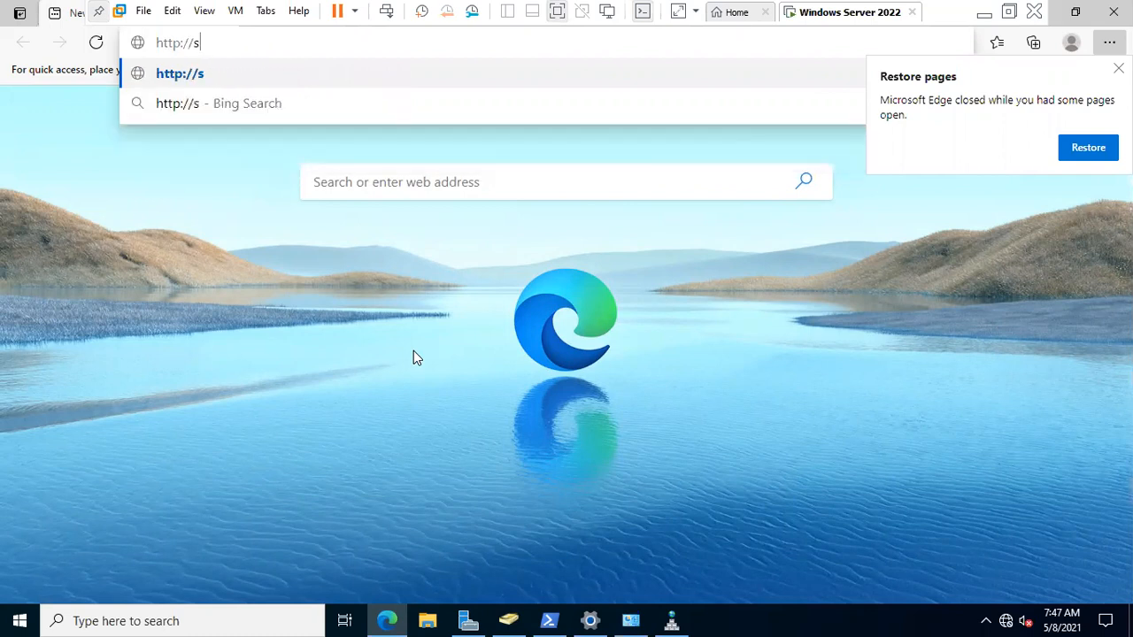
text(bi.co)
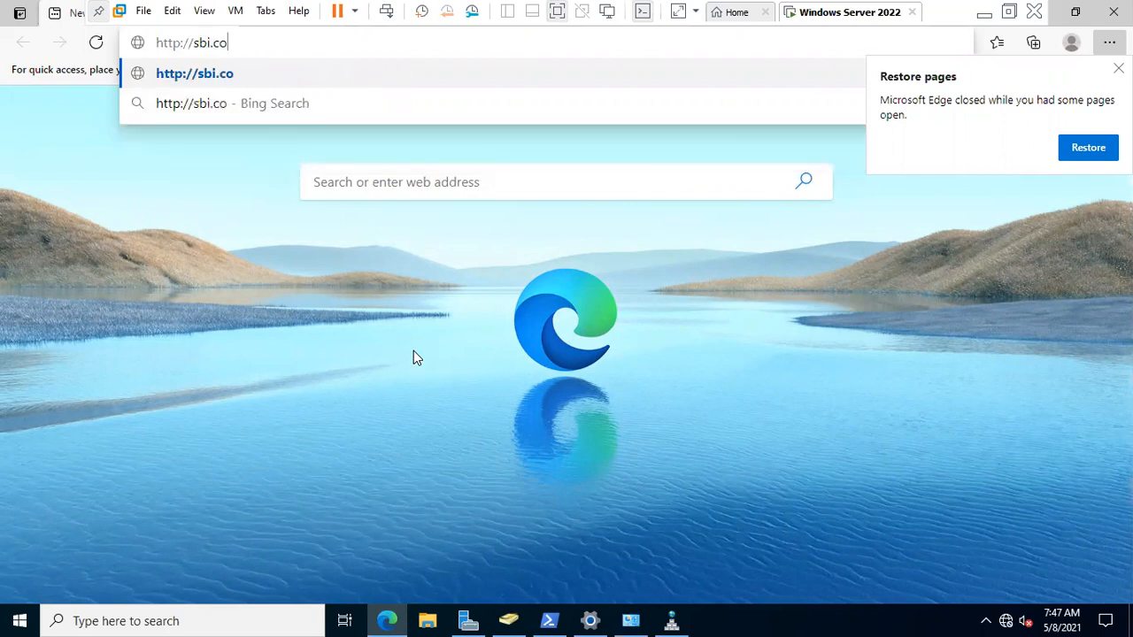
text(n.in)
key(Return)
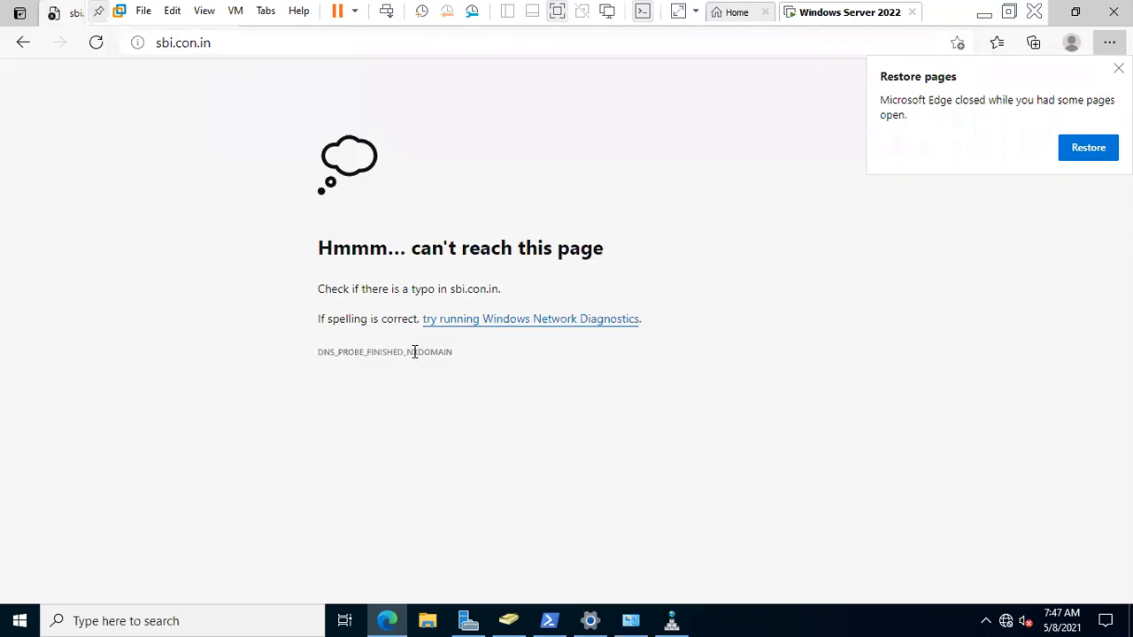
- Correct the address to sbi.co.in to load the IIS Windows Server 2022 page
click(258, 43)
double_click(259, 42)
click(258, 41)
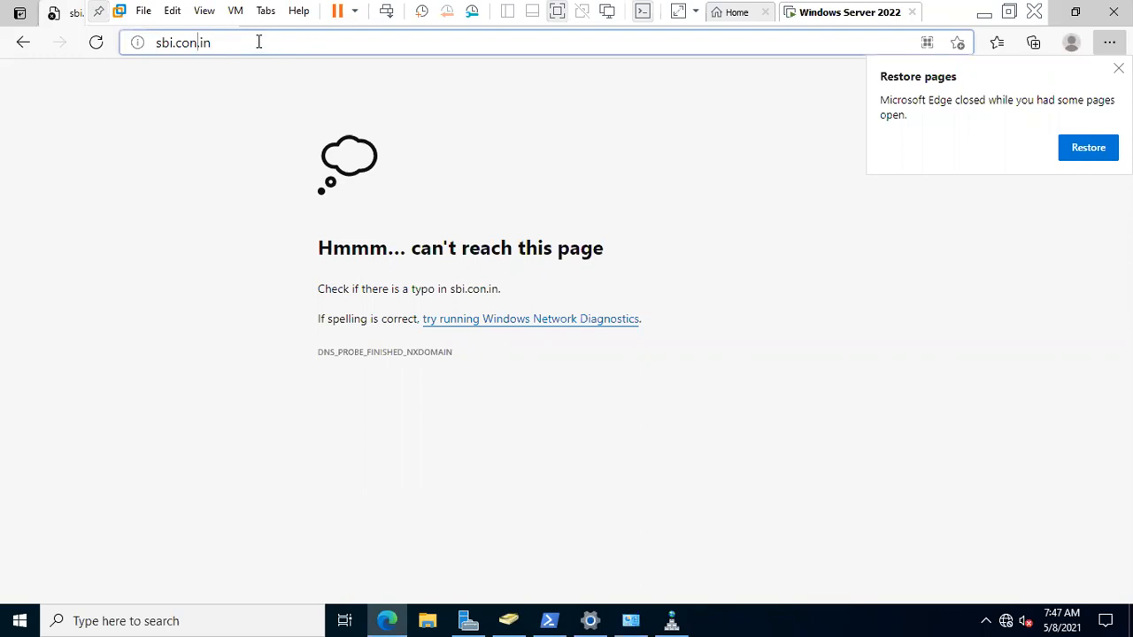
key(BackSpace)
key(Return)
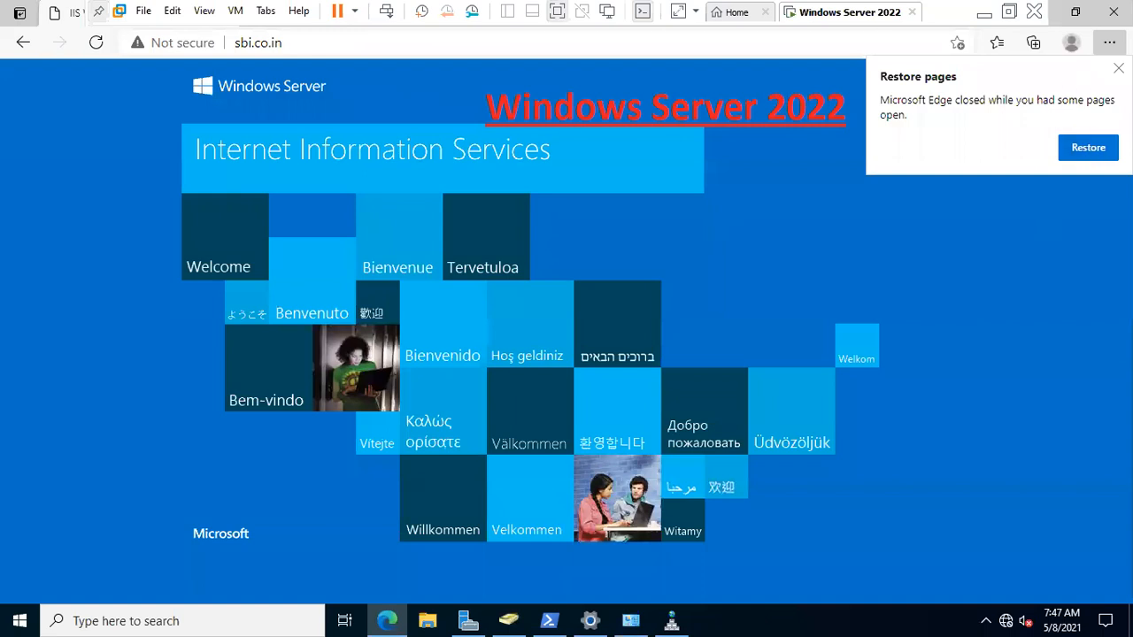
click(1119, 68)
- Close the browser, clear the console and ping sbi.co.in
click(1114, 11)
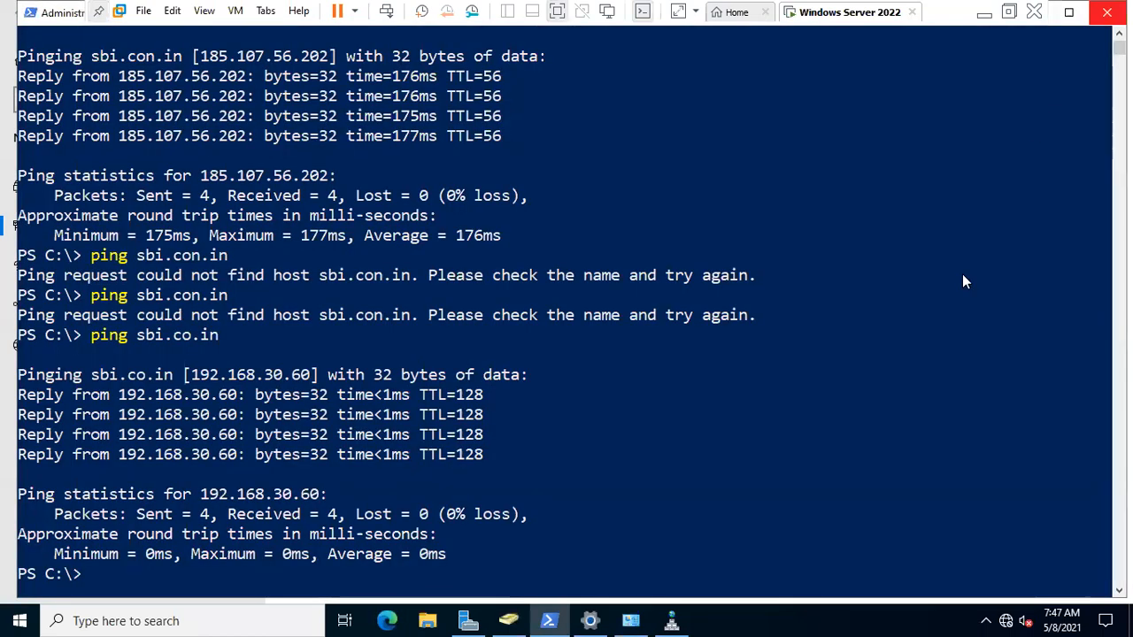
scroll(721, 358, down, 6)
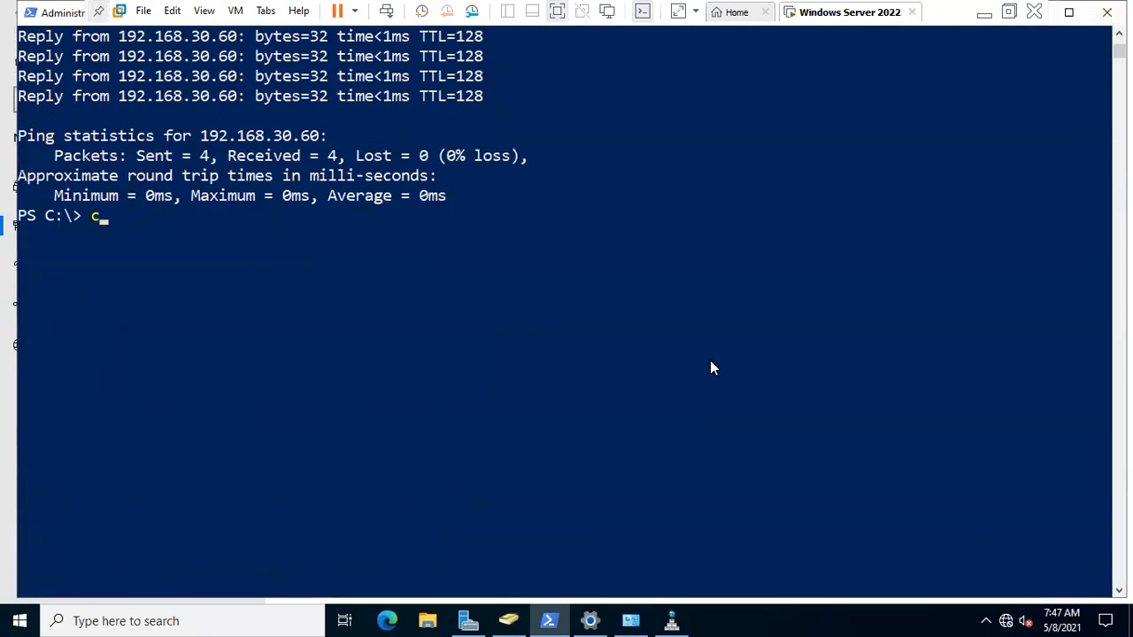
text(ls)
key(Return)
key(Return)
key(Return)
text(ping sbi.con.in)
key(Left)
key(Left)
key(Left)
key(BackSpace)
key(Return)
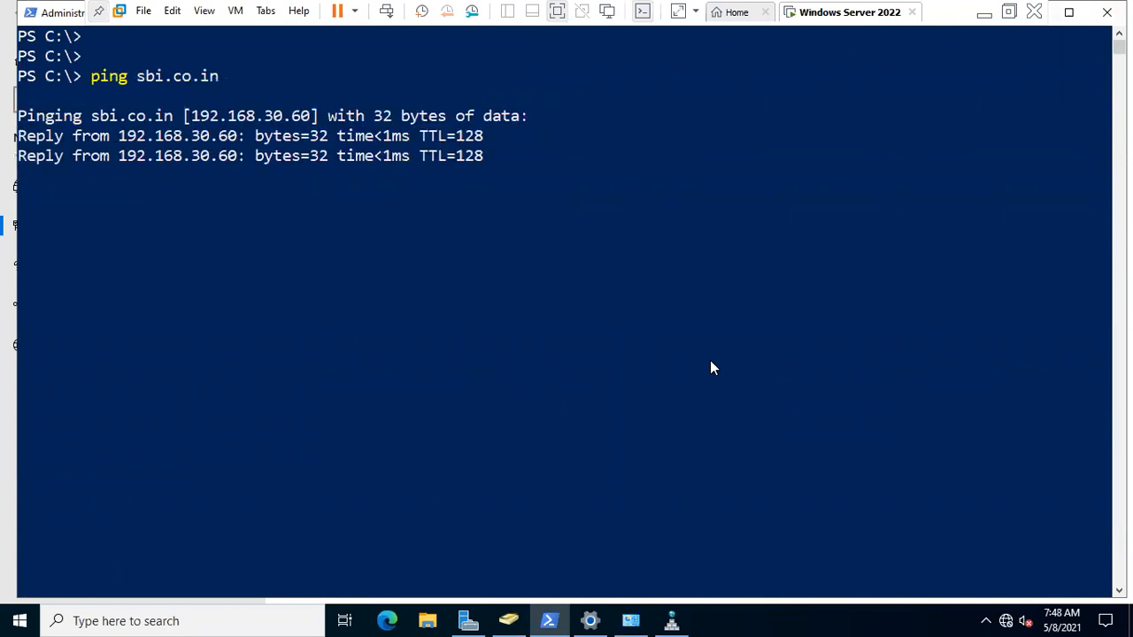
- Review Ethernet0's IPv4 properties from the network adapter list, keeping them unchanged
right_click(1005, 621)
click(1002, 600)
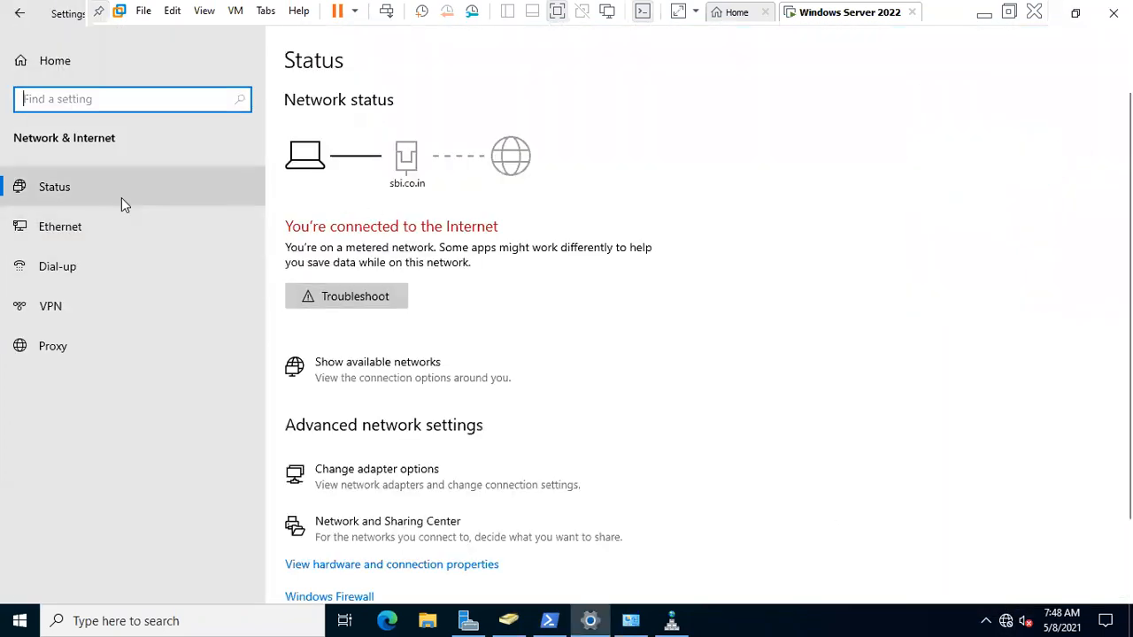
click(115, 222)
click(921, 116)
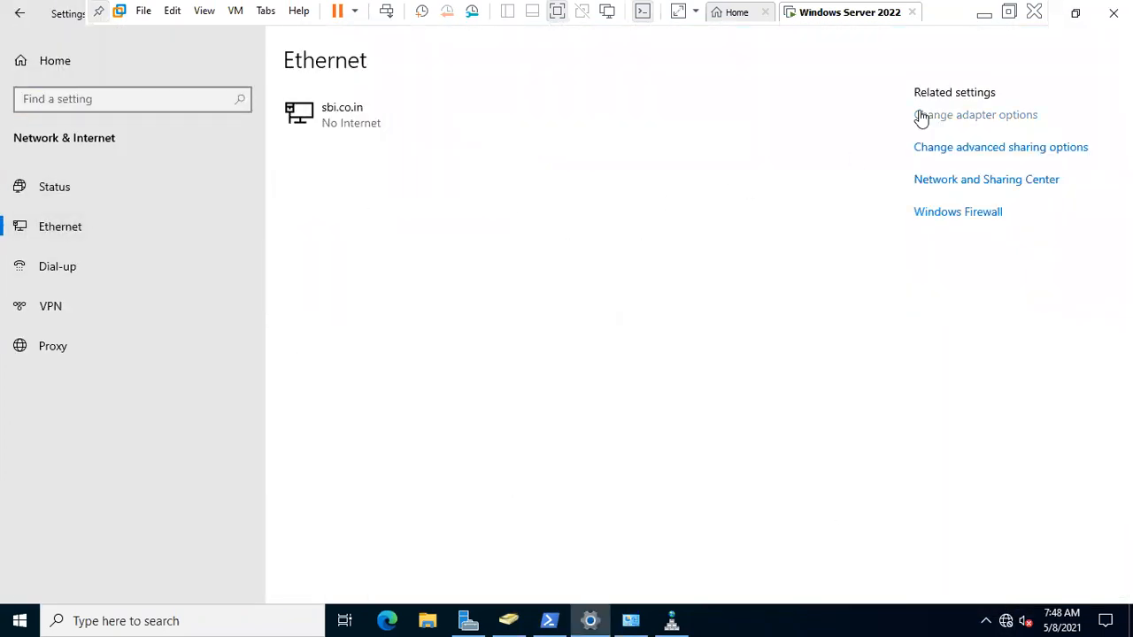
right_click(266, 188)
click(304, 347)
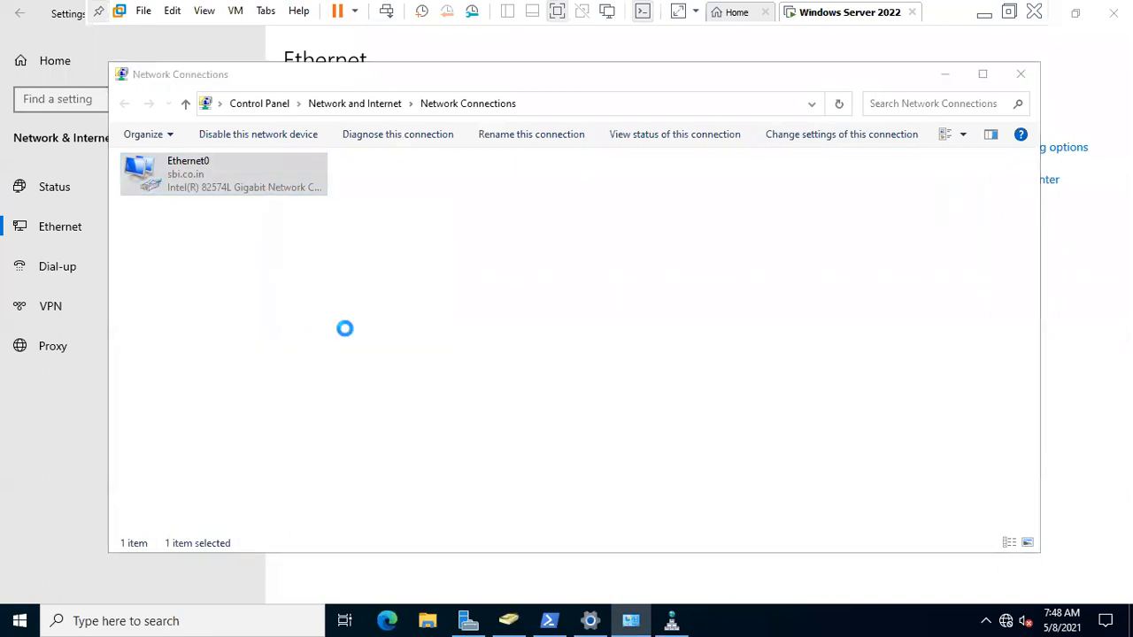
double_click(308, 323)
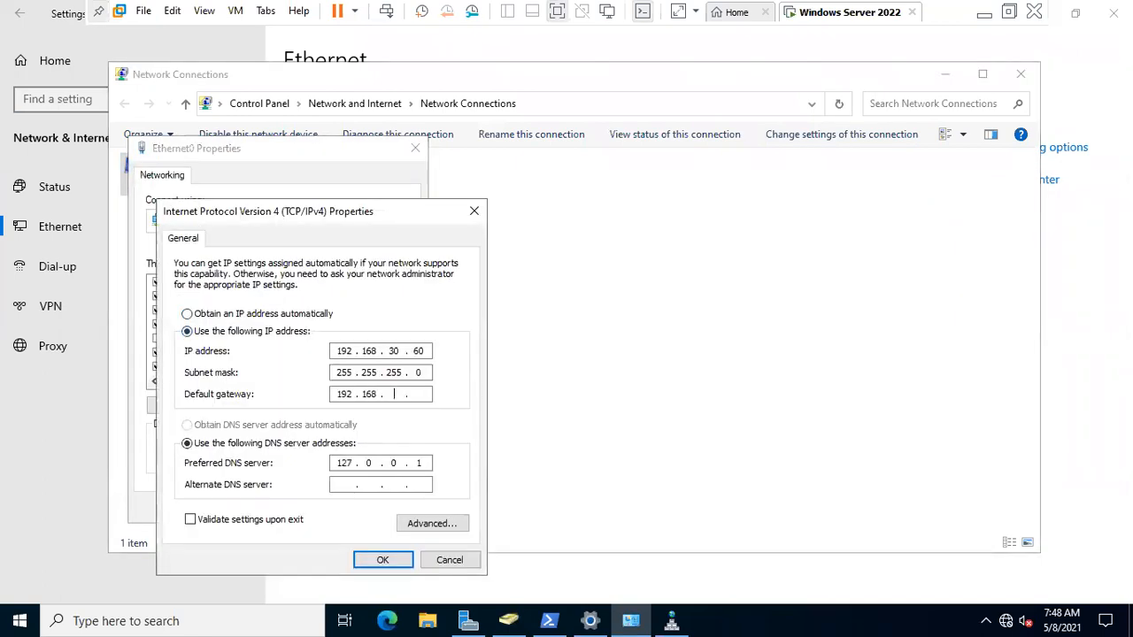
click(402, 560)
click(311, 514)
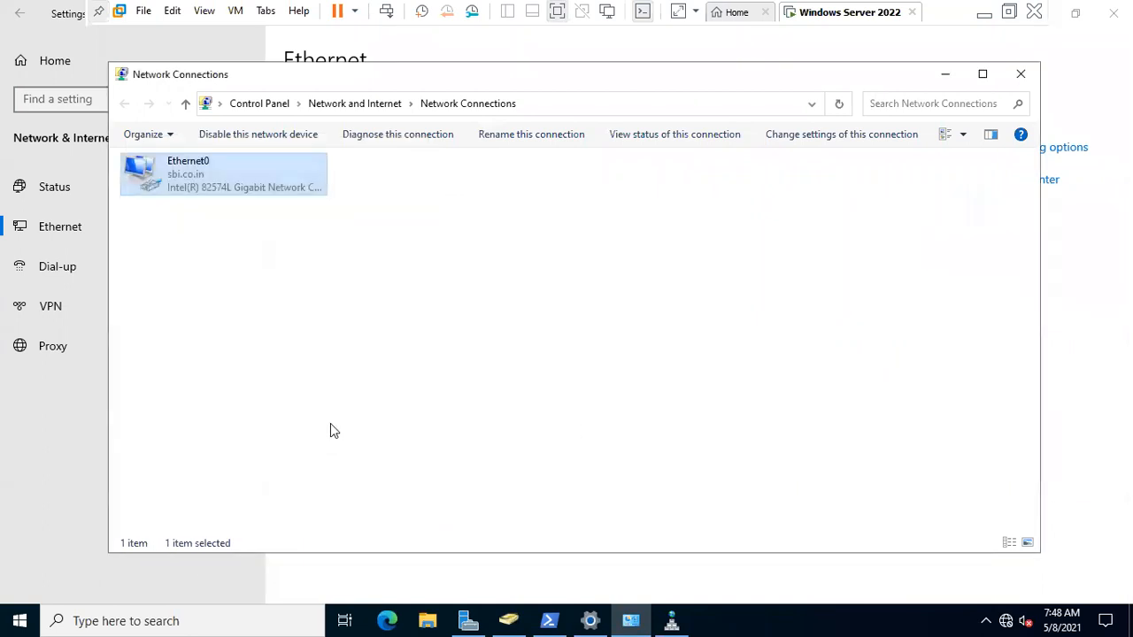
- Disable and re-enable the Ethernet0 adapter, then close the network and settings windows
click(210, 169)
click(266, 131)
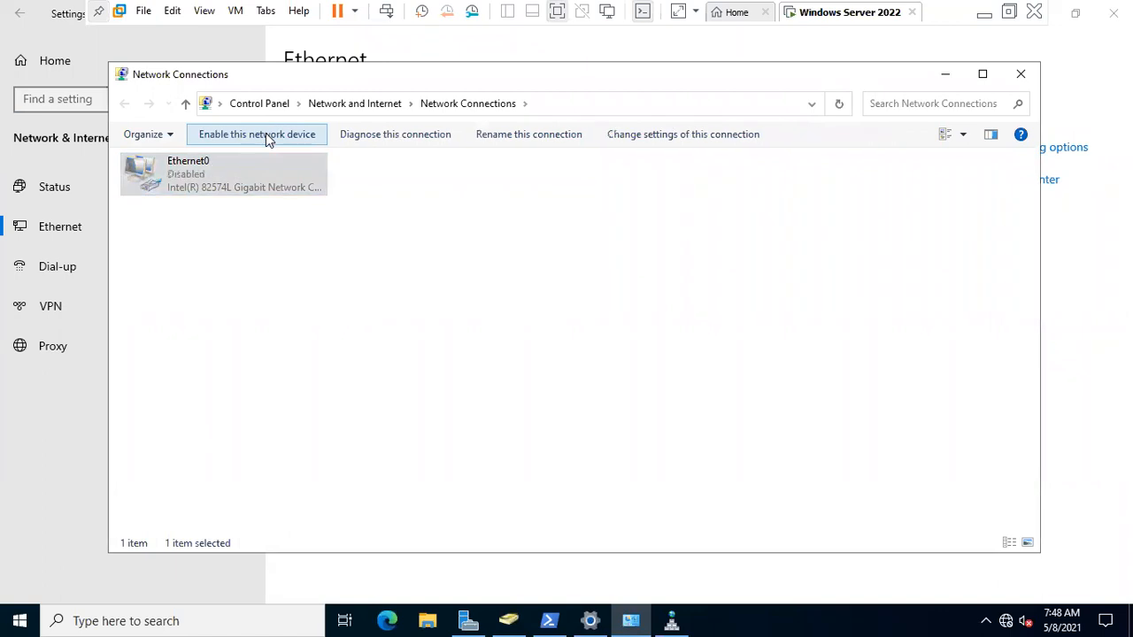
click(261, 132)
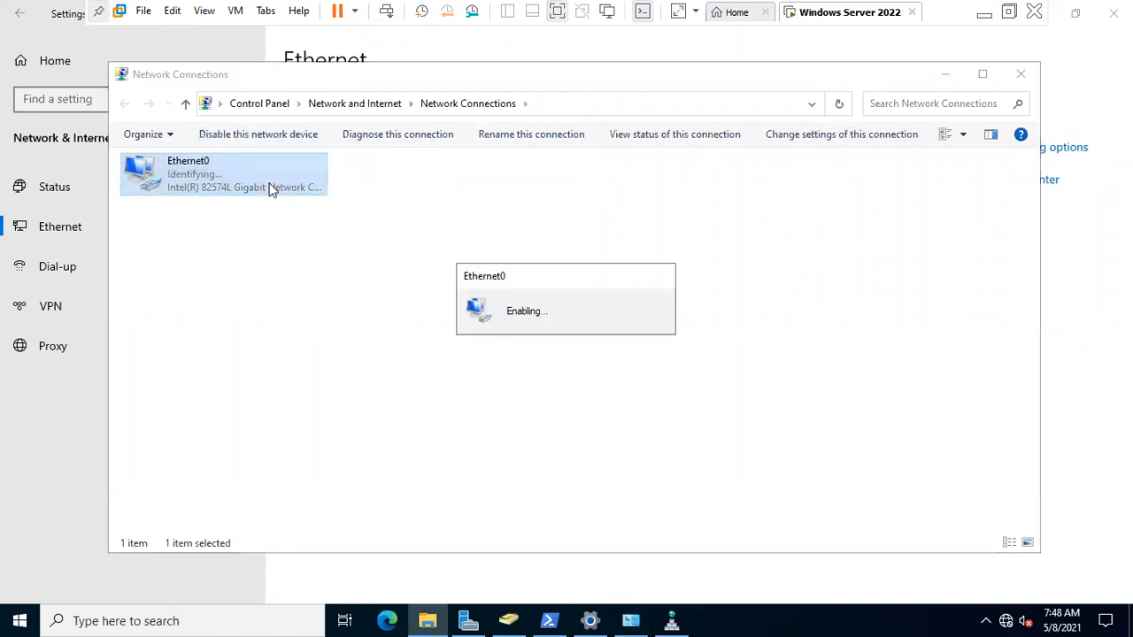
click(1022, 74)
click(1113, 13)
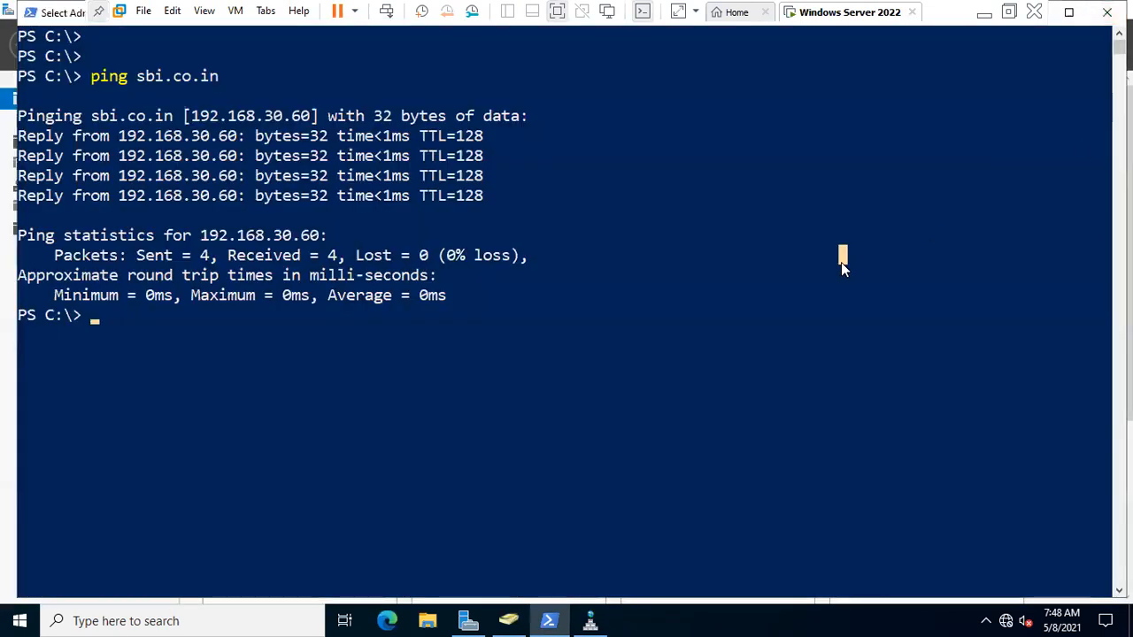
- Re-run the ping of sbi.co.in twice to confirm 0% loss
key(Up)
key(Return)
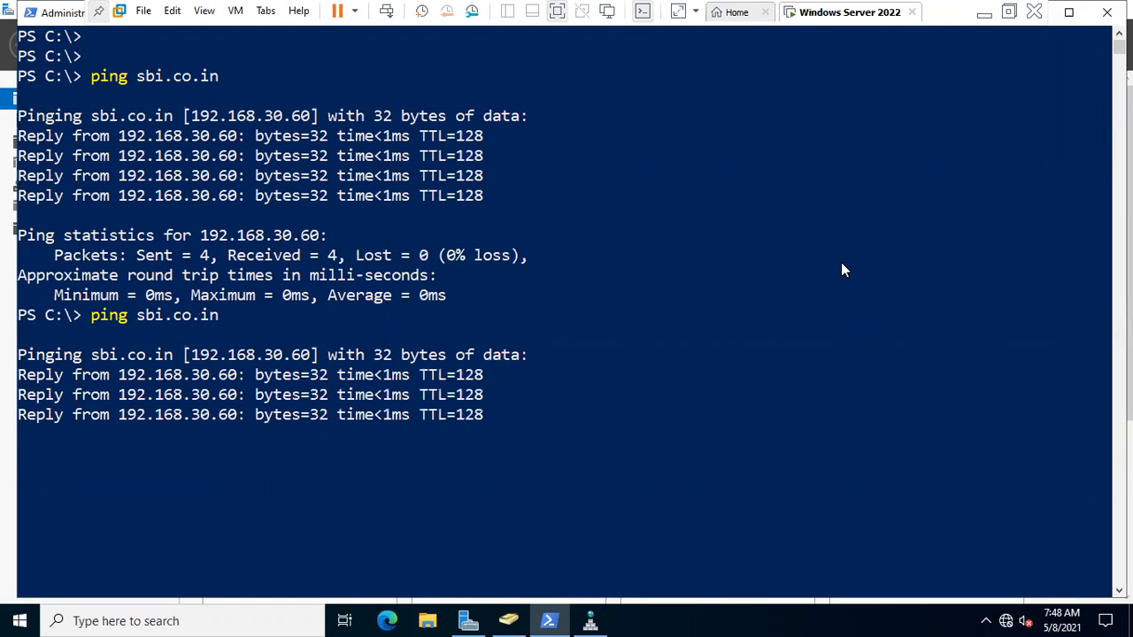
key(Up)
key(Return)
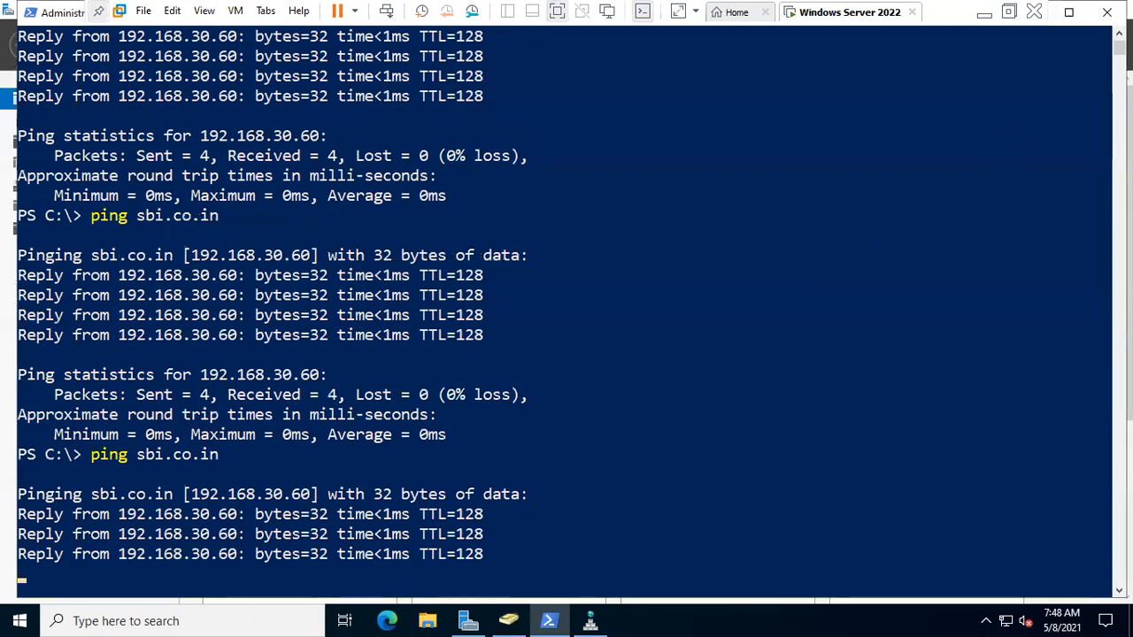
- Close PowerShell and DNS Manager, and take the VM out of full-screen view
click(1107, 12)
click(649, 48)
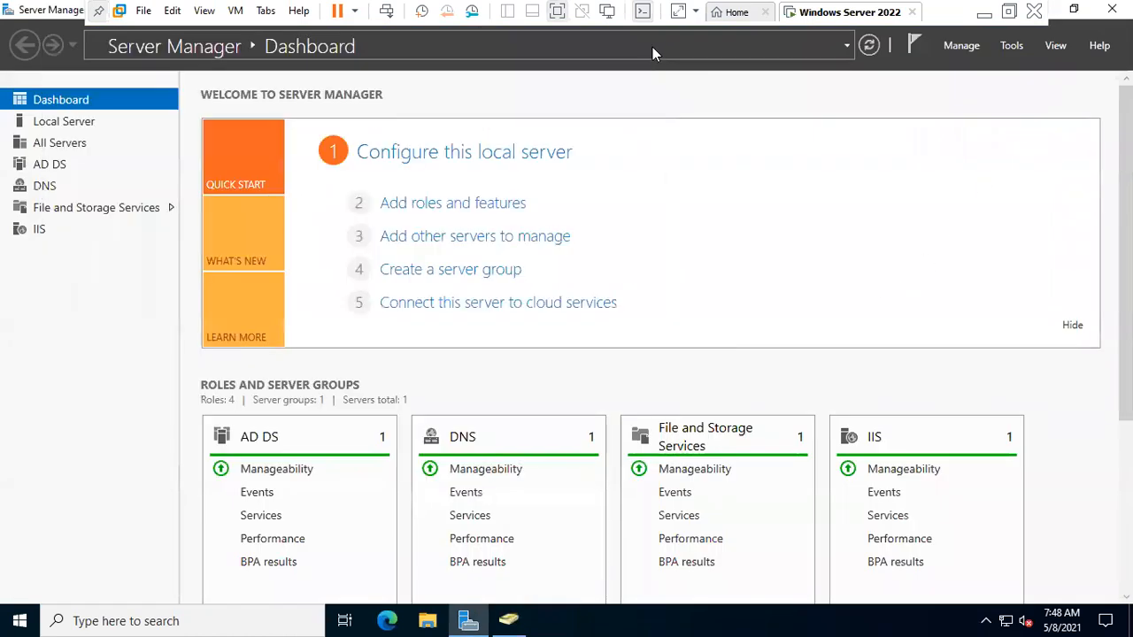
click(1014, 11)
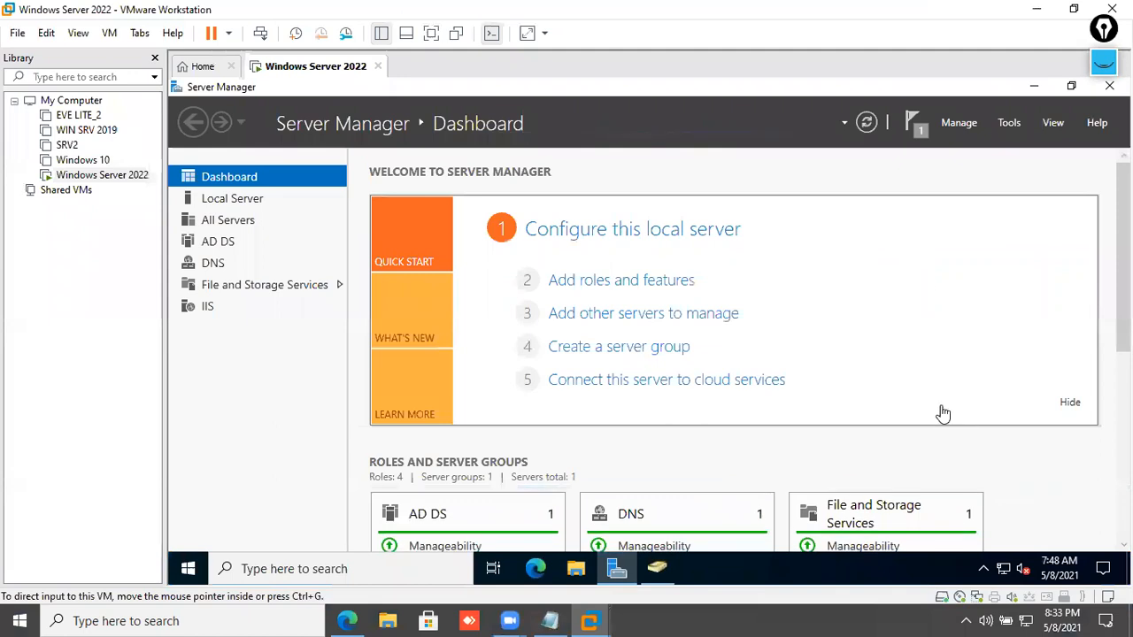